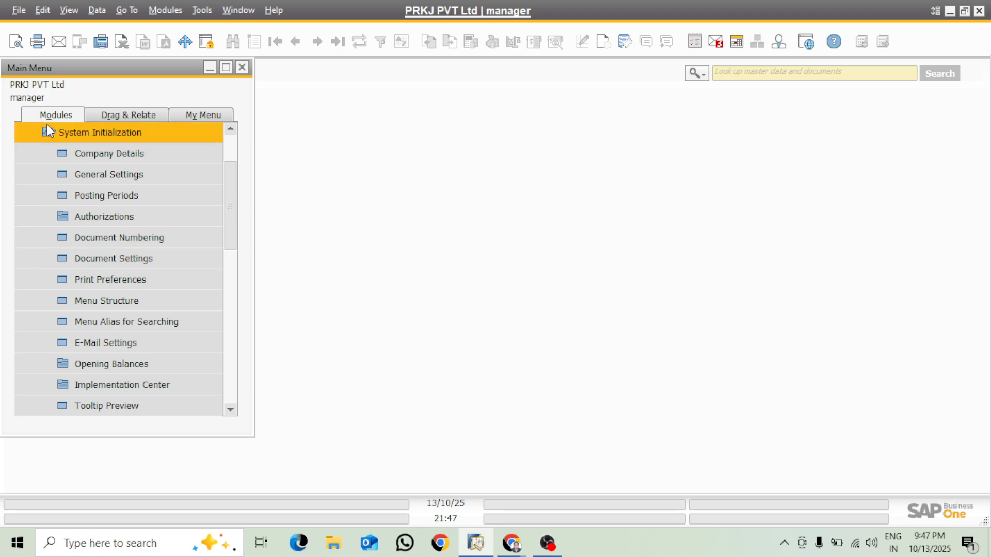
Step: Open G/L Account Determination from the Financials setup and show the general sales accounts for period FY2526
{"action": "left_click", "coordinate": [72, 132]}
{"action": "left_click", "coordinate": [91, 158]}
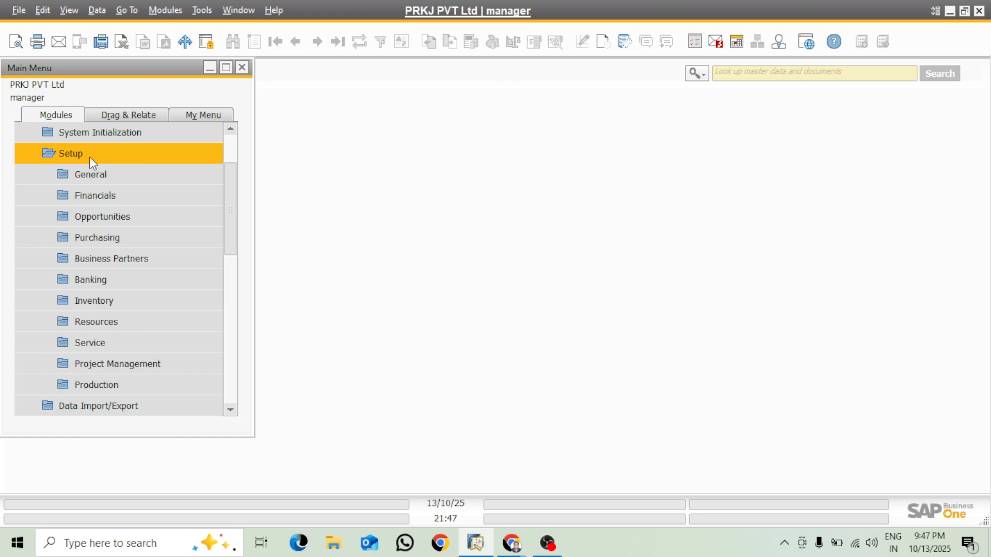
{"action": "left_click", "coordinate": [112, 197]}
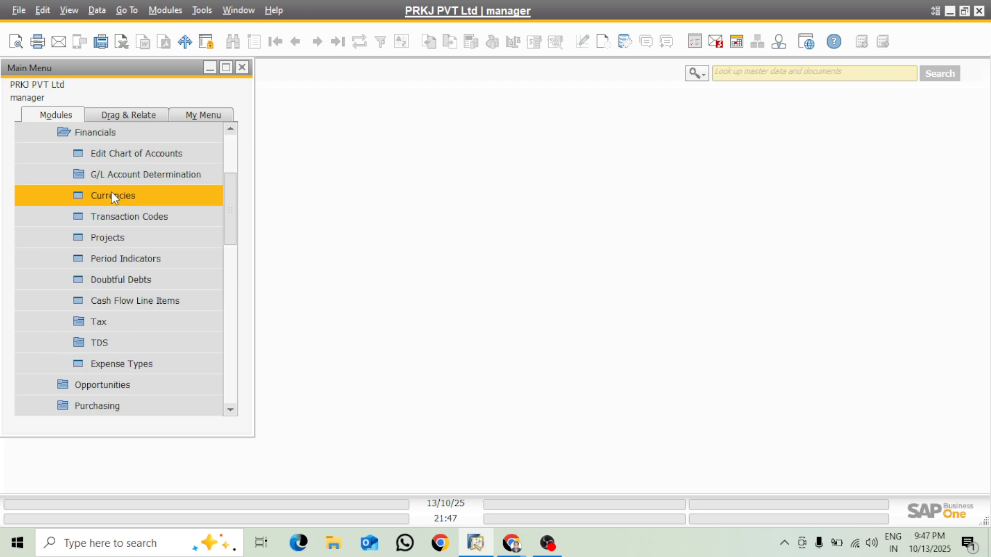
{"action": "left_click", "coordinate": [168, 176]}
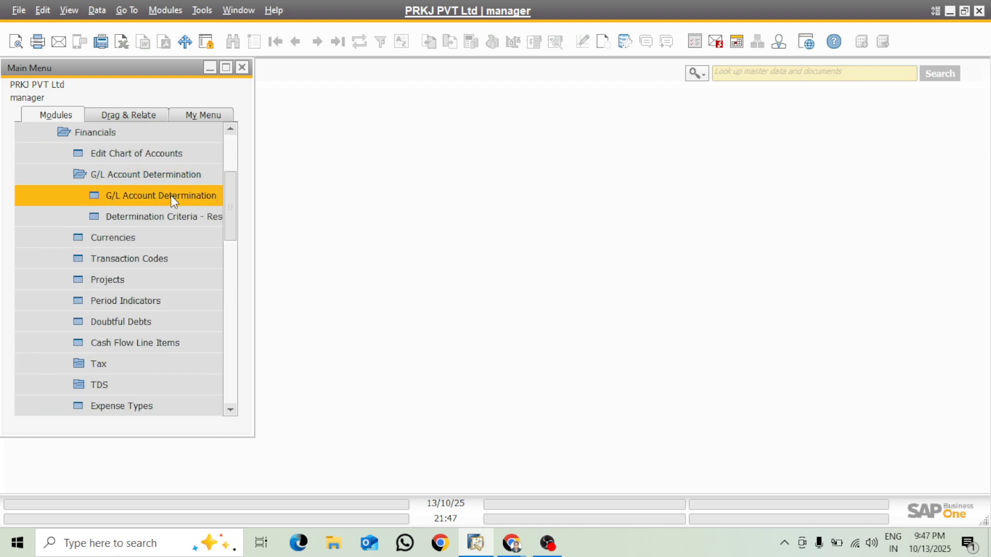
{"action": "left_click", "coordinate": [172, 196]}
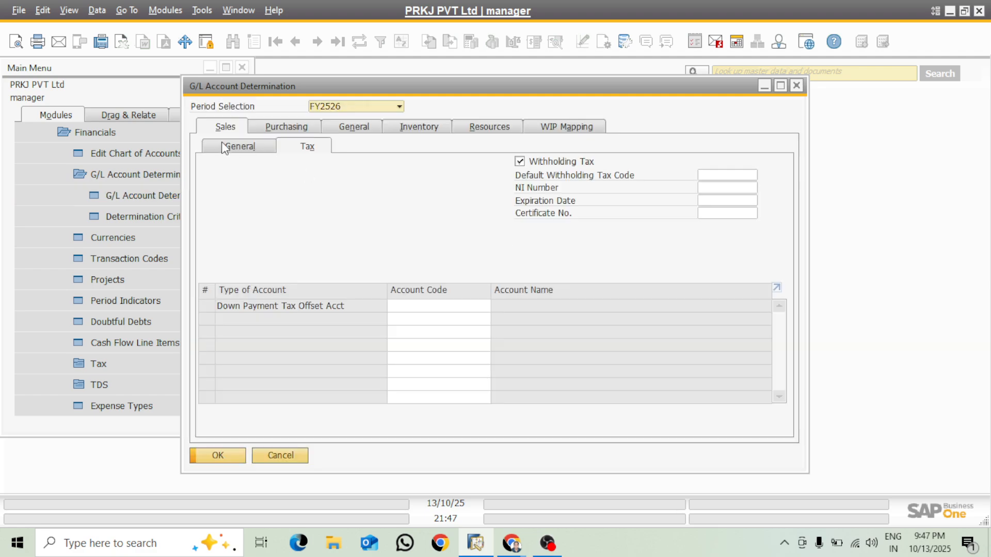
{"action": "left_click", "coordinate": [221, 145]}
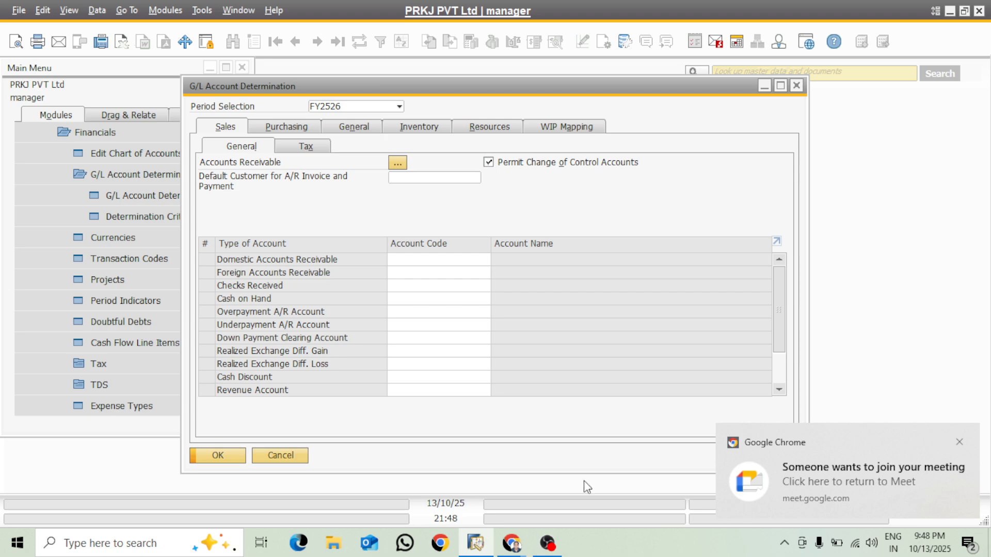
Step: Switch to the Google Meet call, admit the waiting participant and return to SAP Business One
{"action": "mouse_move", "coordinate": [512, 543]}
{"action": "left_click", "coordinate": [423, 479]}
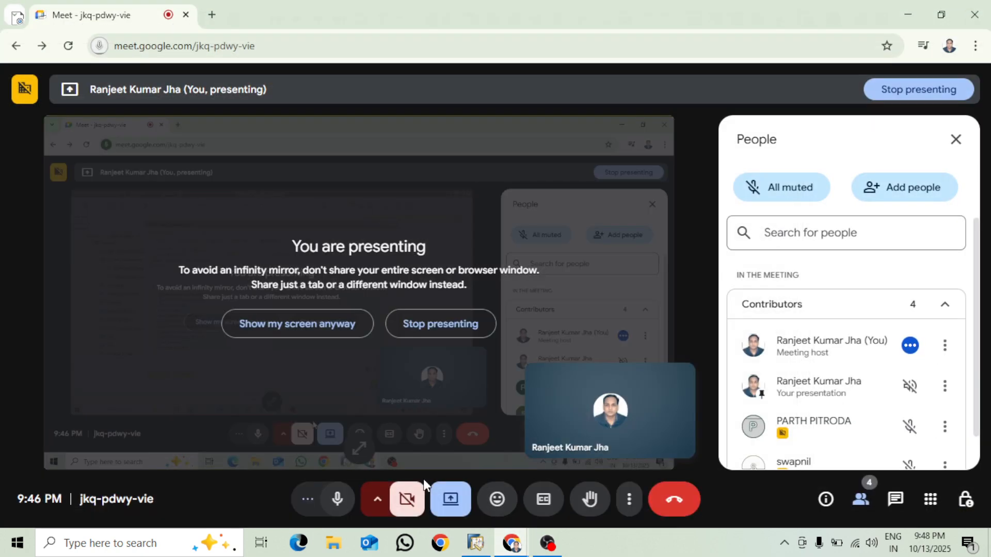
{"action": "left_click", "coordinate": [900, 375]}
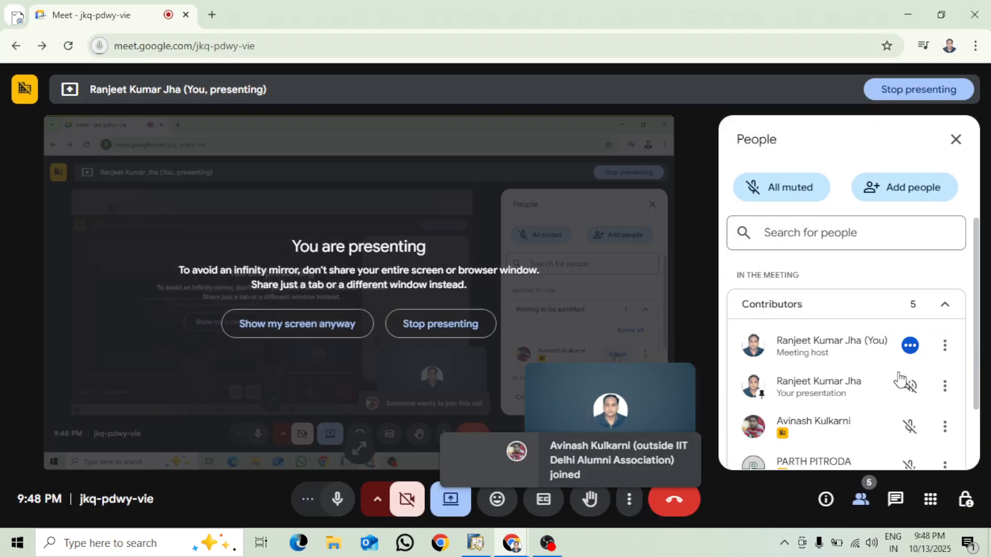
{"action": "left_click", "coordinate": [908, 14]}
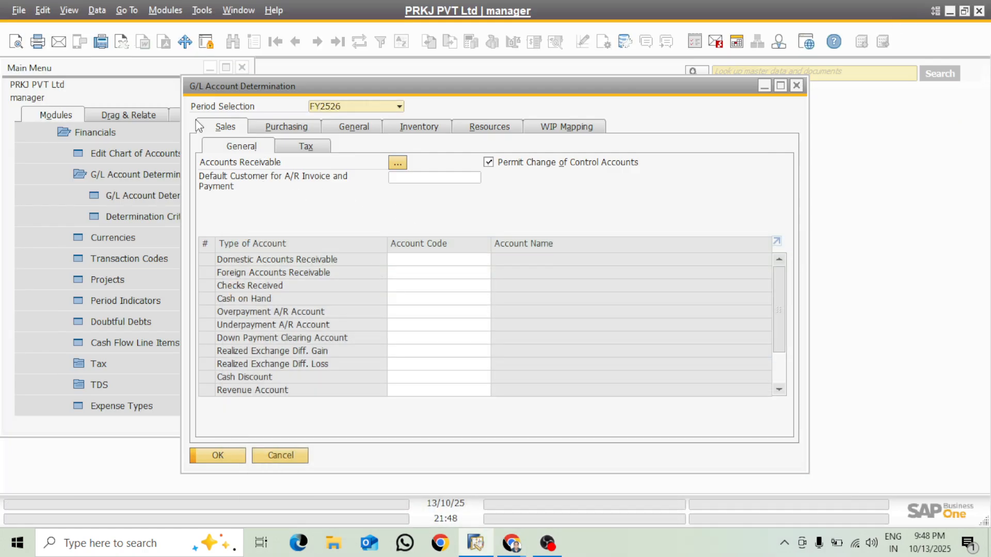
Step: Review the purchasing, general, inventory, resources, WIP mapping and sales tax account determinations, ending at the general sales accounts
{"action": "left_click", "coordinate": [300, 132]}
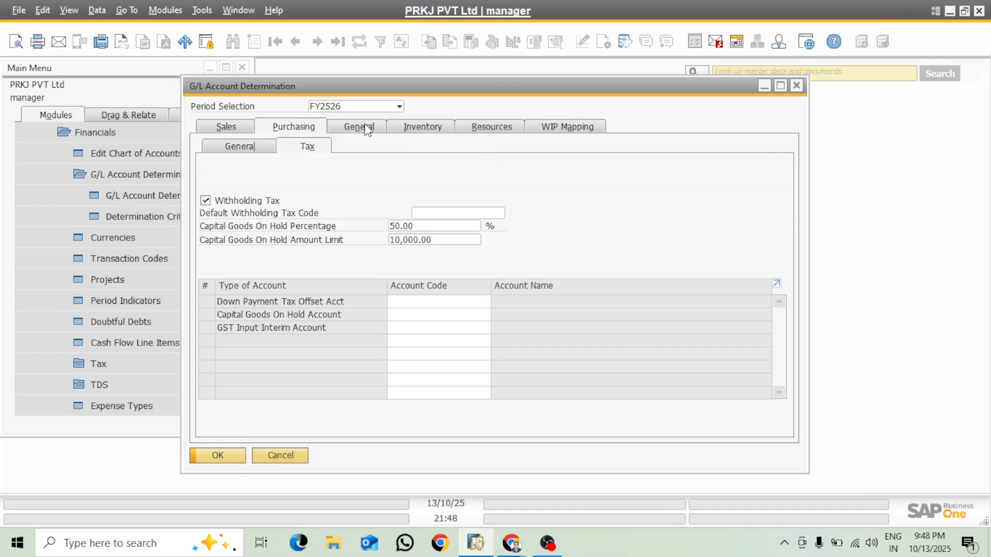
{"action": "left_click", "coordinate": [362, 129]}
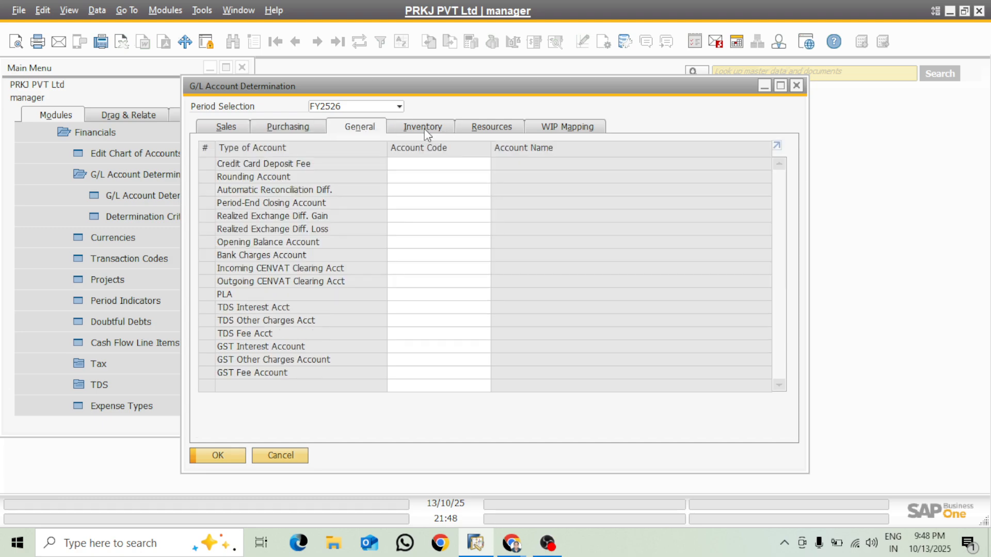
{"action": "left_click", "coordinate": [426, 129]}
{"action": "left_click", "coordinate": [506, 127]}
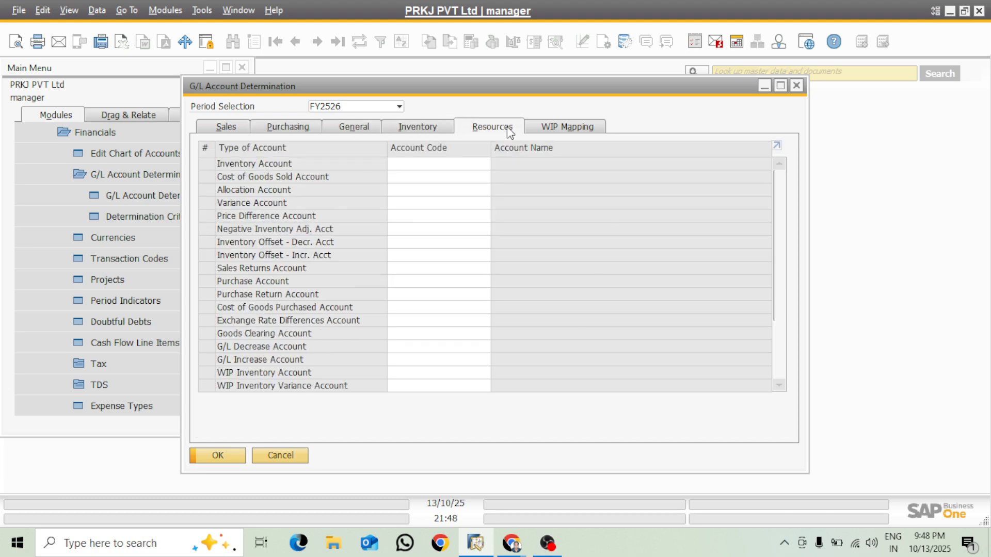
{"action": "left_click", "coordinate": [582, 136]}
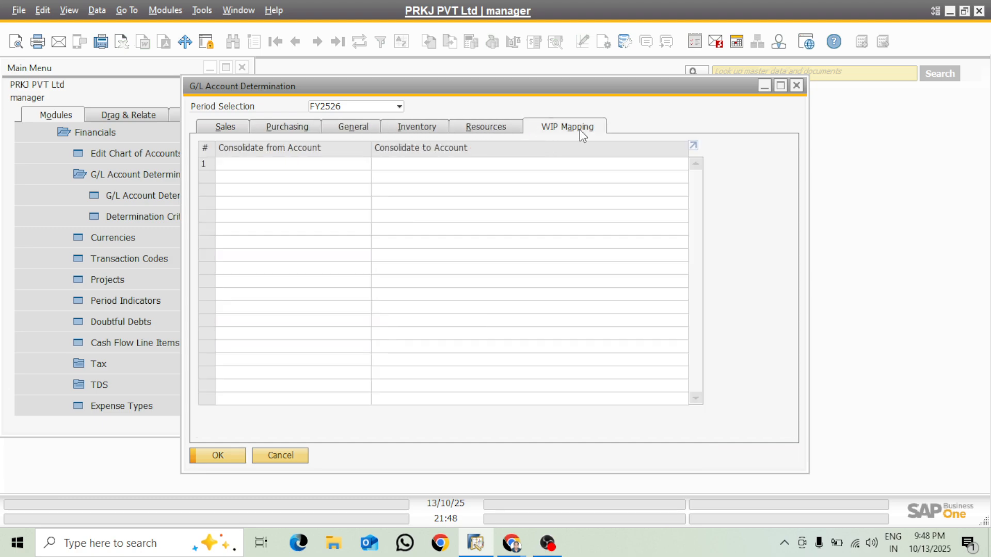
{"action": "left_click", "coordinate": [225, 129]}
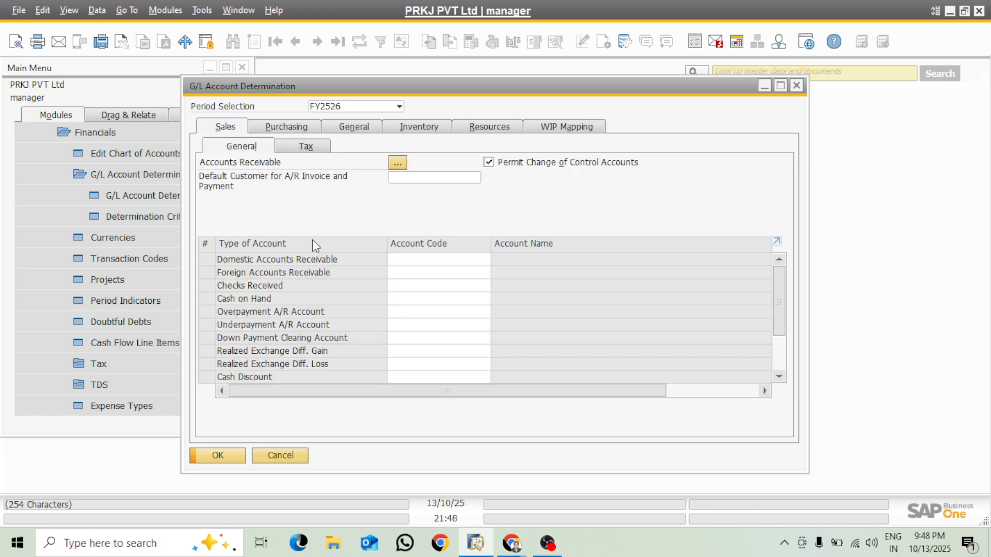
{"action": "left_click", "coordinate": [312, 151]}
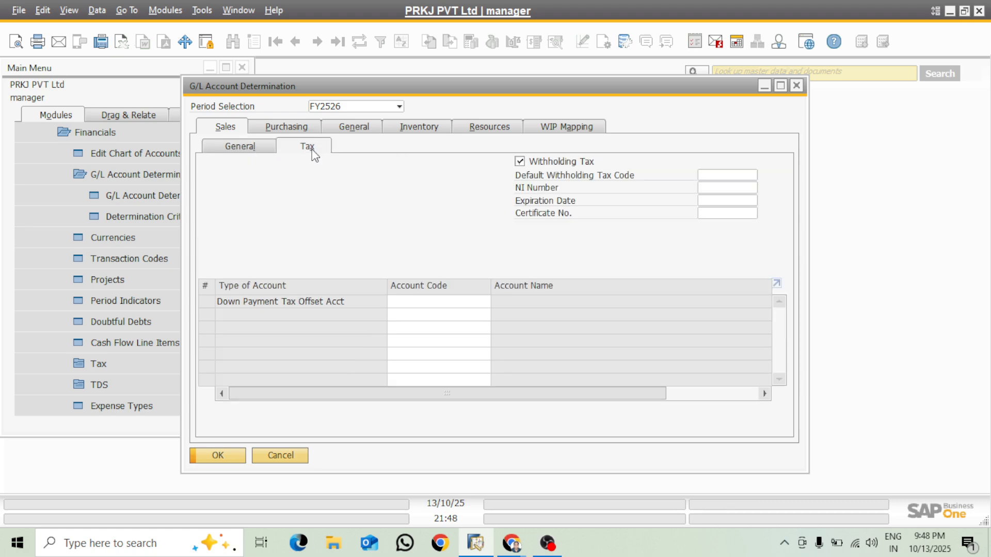
{"action": "left_click", "coordinate": [229, 148]}
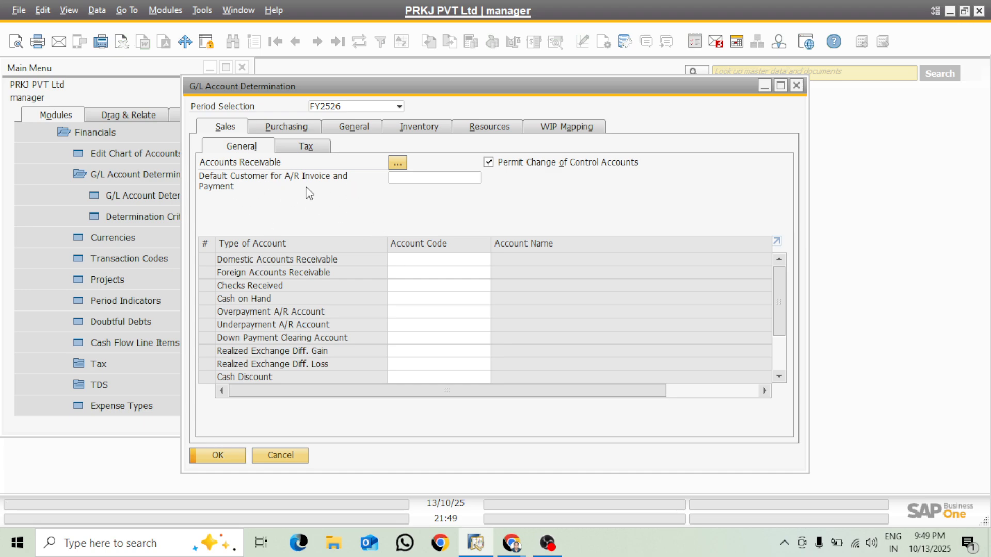
Step: Check which business partners can be chosen as default customer for A/R invoice and payment, leaving the field empty
{"action": "left_click", "coordinate": [472, 178]}
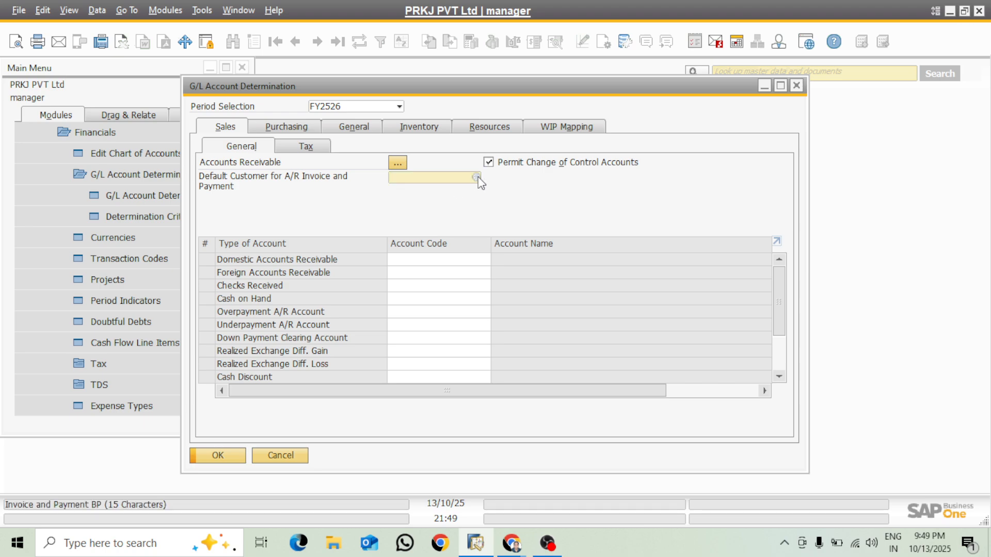
{"action": "left_click", "coordinate": [475, 177]}
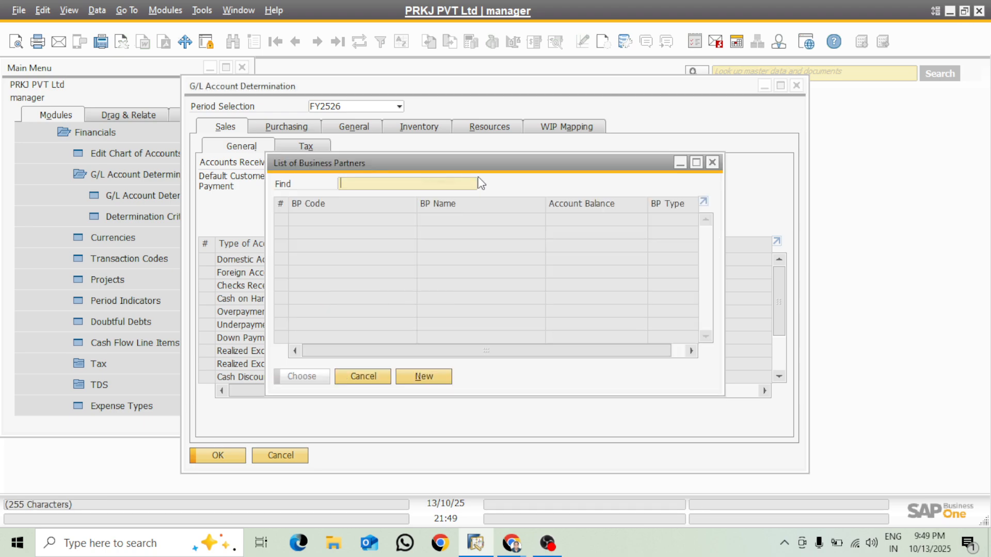
{"action": "left_click", "coordinate": [381, 377]}
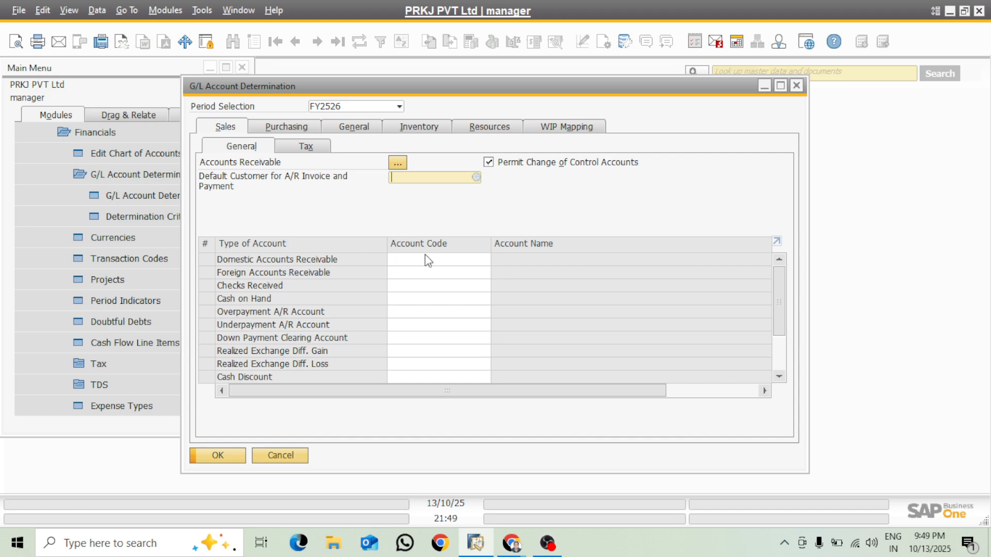
Step: For Domestic Accounts Receivable, go from the account list to the chart of accounts and select A-CA-DEB-001 Sundry Debtors
{"action": "left_click", "coordinate": [405, 261]}
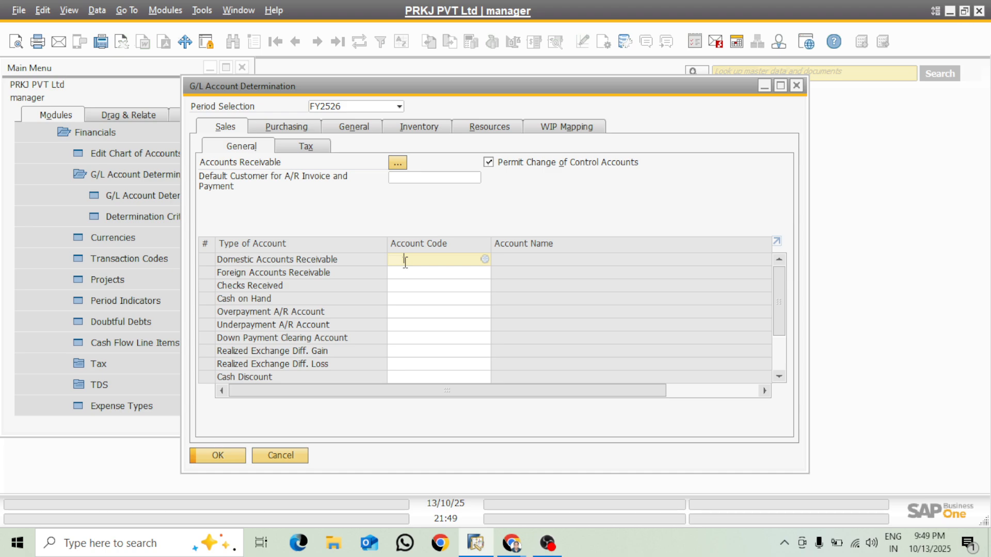
{"action": "left_click", "coordinate": [485, 260]}
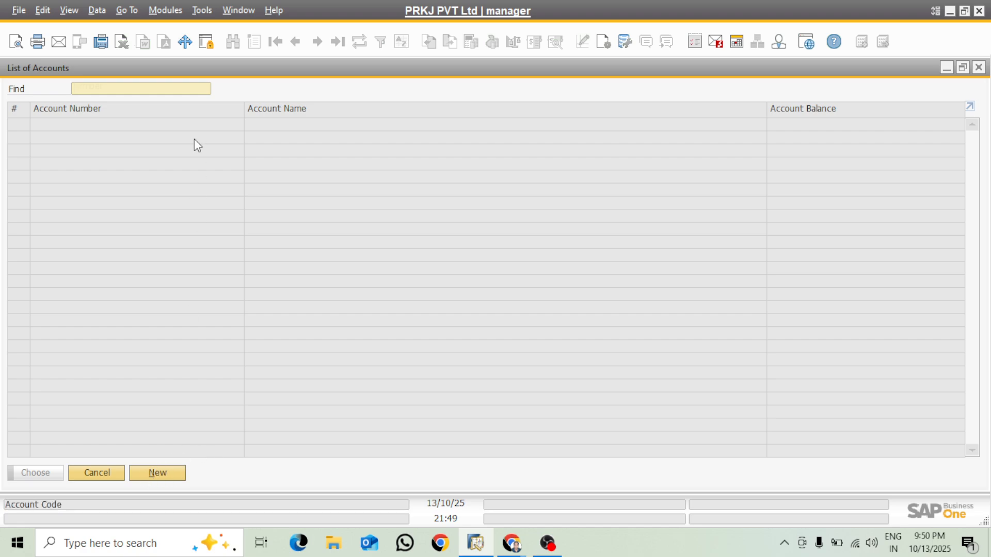
{"action": "left_click", "coordinate": [167, 472]}
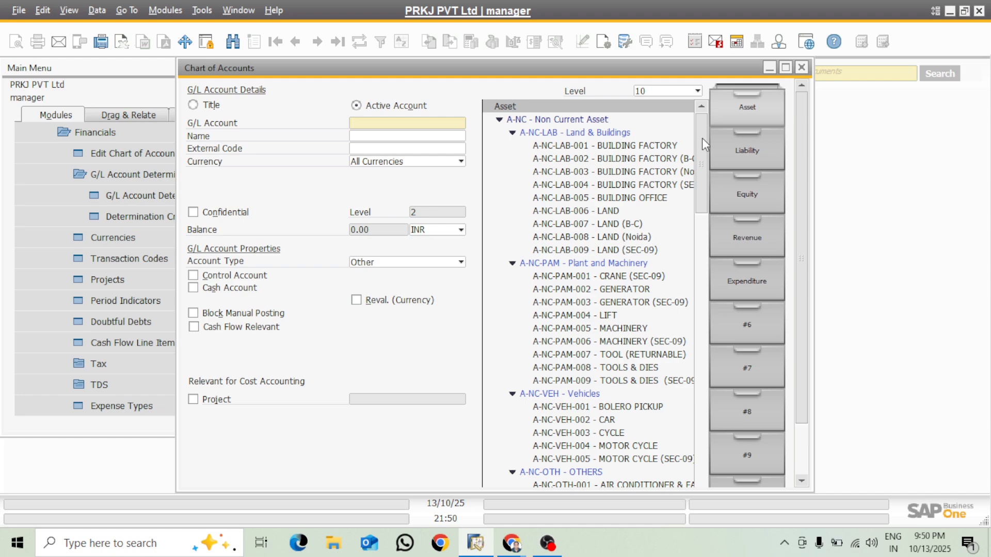
{"action": "left_click_drag", "start_coordinate": [701, 141], "coordinate": [709, 288]}
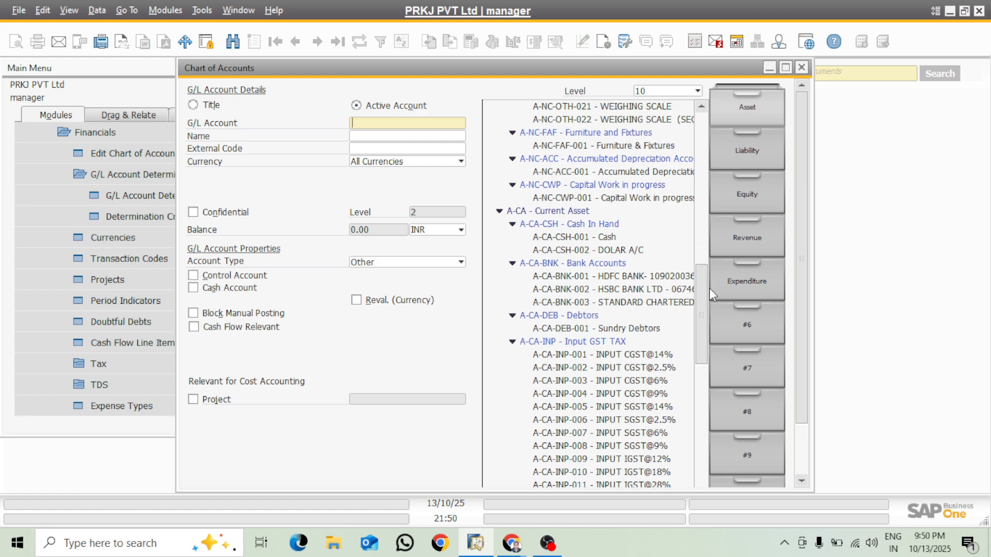
{"action": "left_click", "coordinate": [630, 328]}
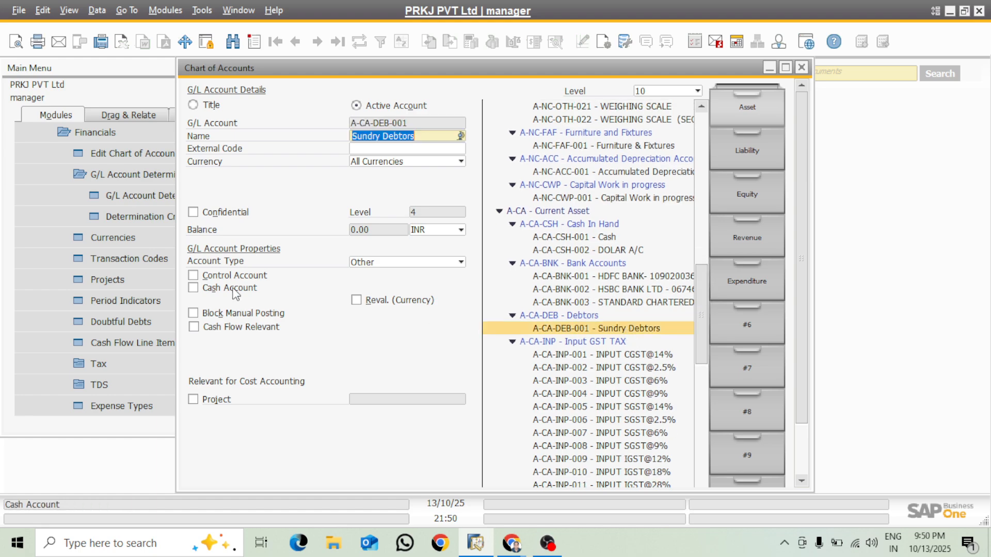
Step: Make Sundry Debtors a control account, save it and assign it to Domestic Accounts Receivable
{"action": "left_click", "coordinate": [194, 276]}
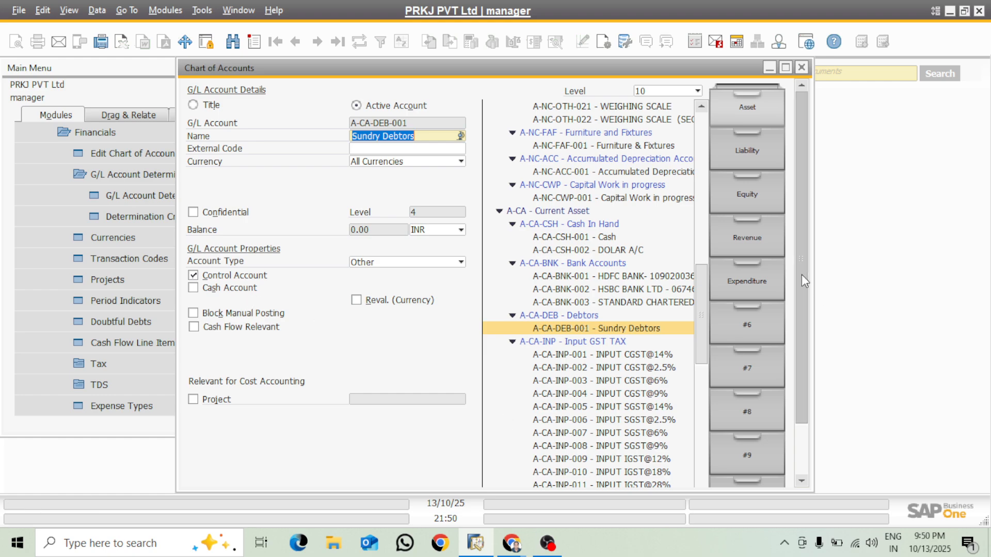
{"action": "left_click_drag", "start_coordinate": [801, 275], "coordinate": [806, 401]}
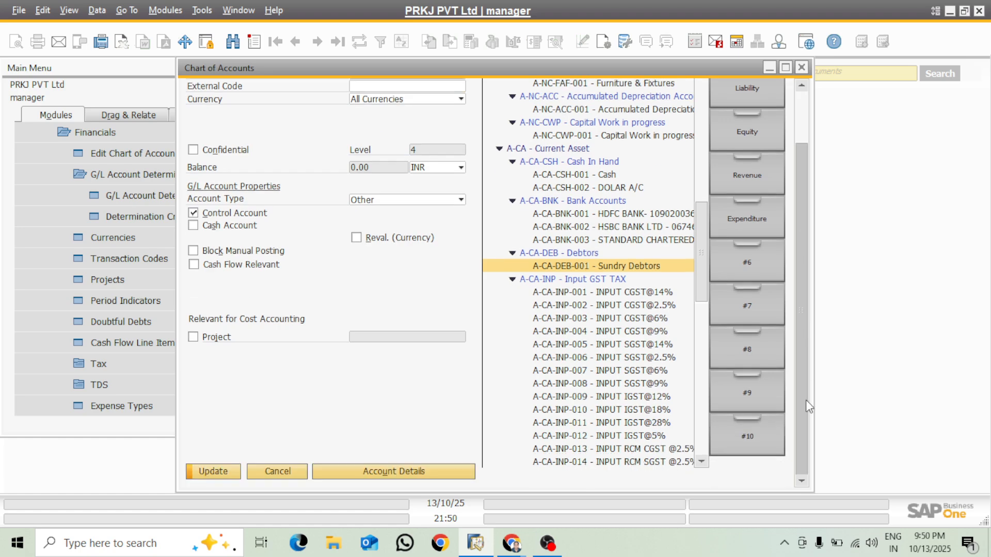
{"action": "left_click", "coordinate": [236, 472]}
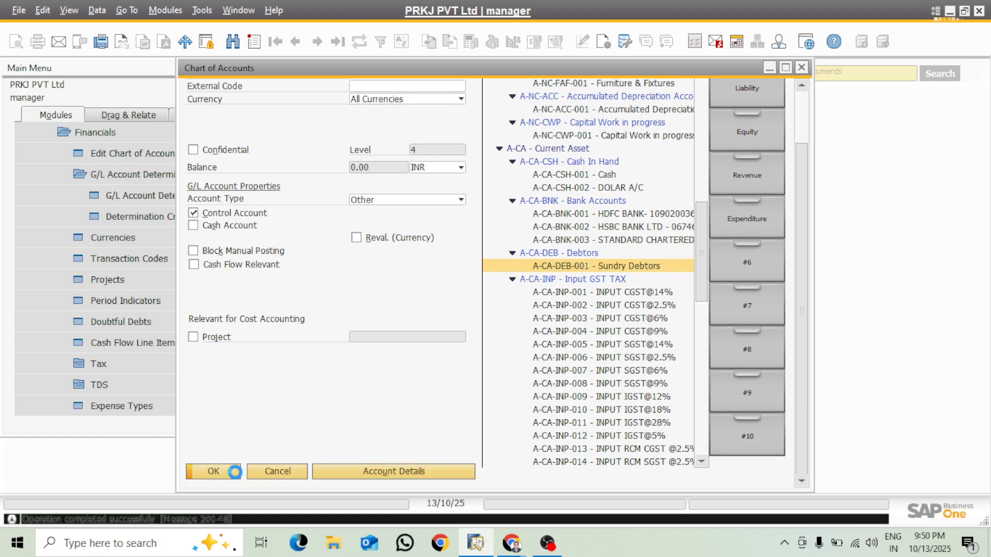
{"action": "left_click", "coordinate": [235, 472]}
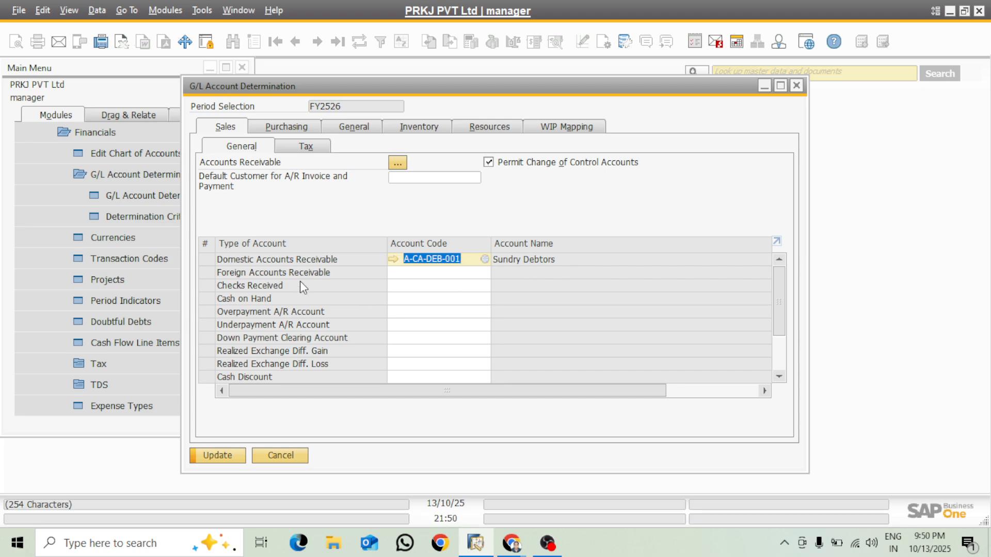
Step: For Foreign Accounts Receivable, go from the account list to the chart of accounts and select the Debtors title A-CA-DEB
{"action": "left_click", "coordinate": [411, 273]}
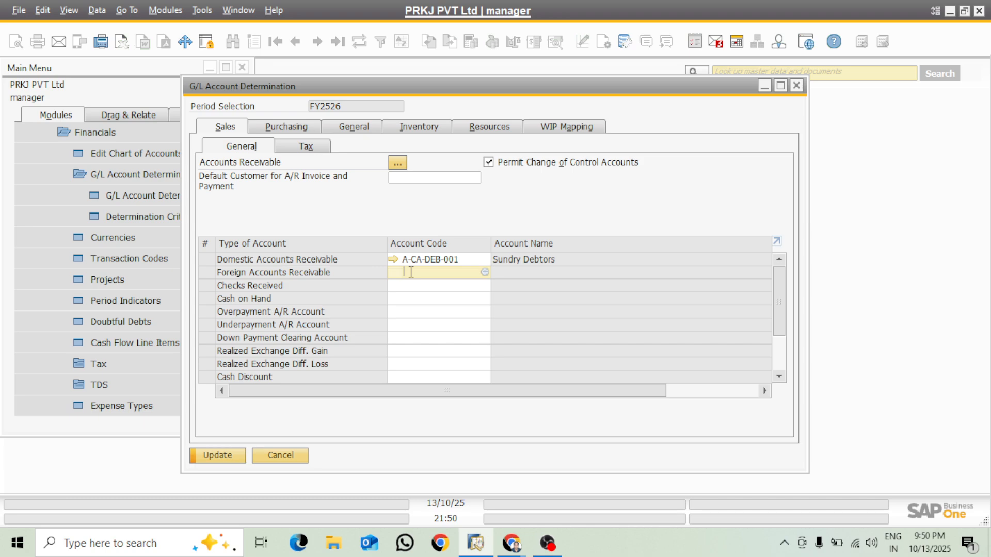
{"action": "left_click", "coordinate": [484, 271]}
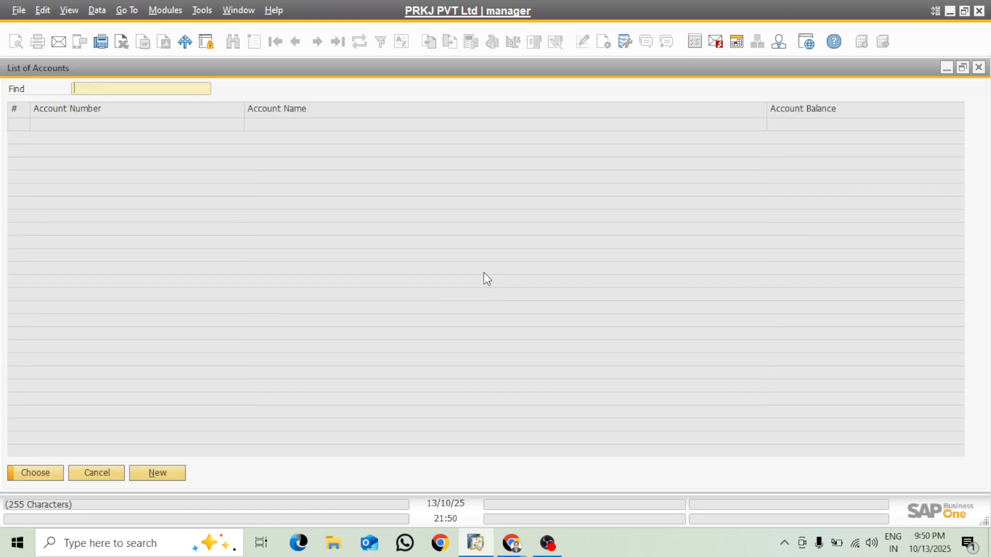
{"action": "left_click", "coordinate": [157, 473]}
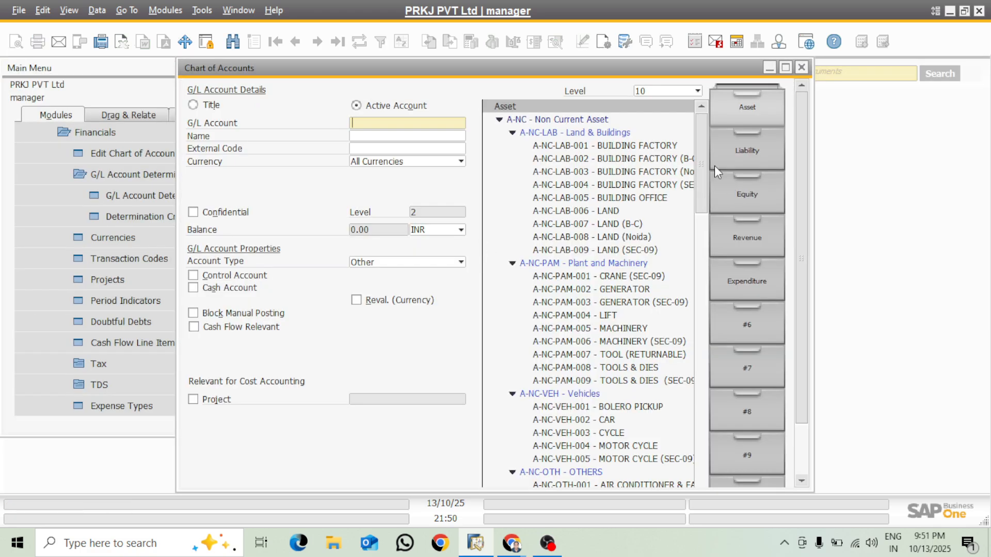
{"action": "left_click_drag", "start_coordinate": [701, 154], "coordinate": [708, 329]}
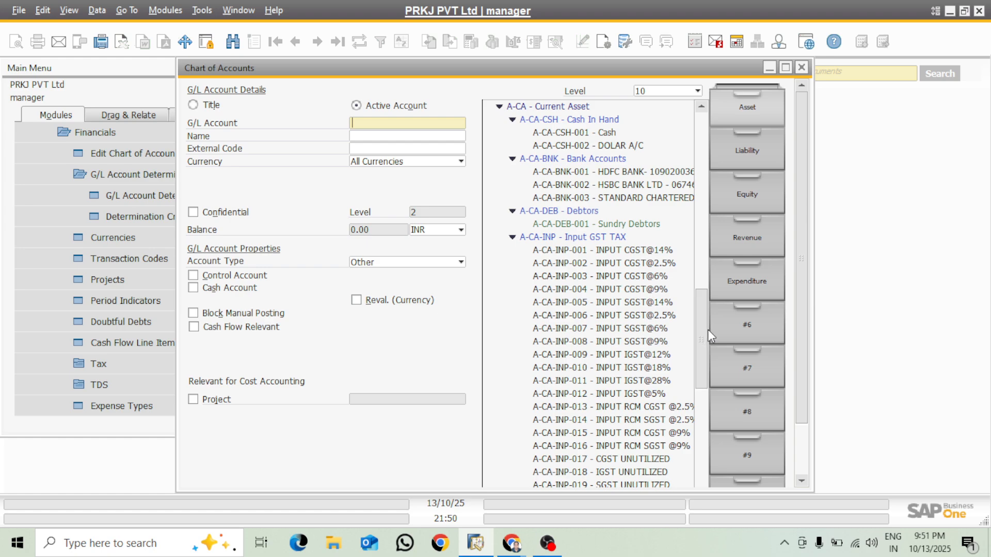
{"action": "left_click", "coordinate": [532, 212]}
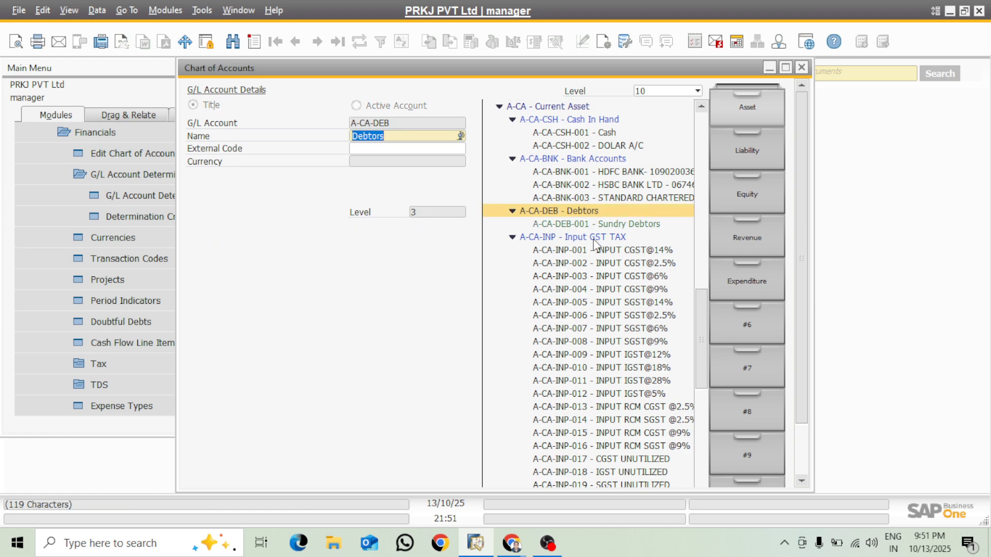
Step: Start a new active account under the Debtors title with the G/L account code A-CA-DEB-002, based on Sundry Debtors' code
{"action": "left_click", "coordinate": [575, 227]}
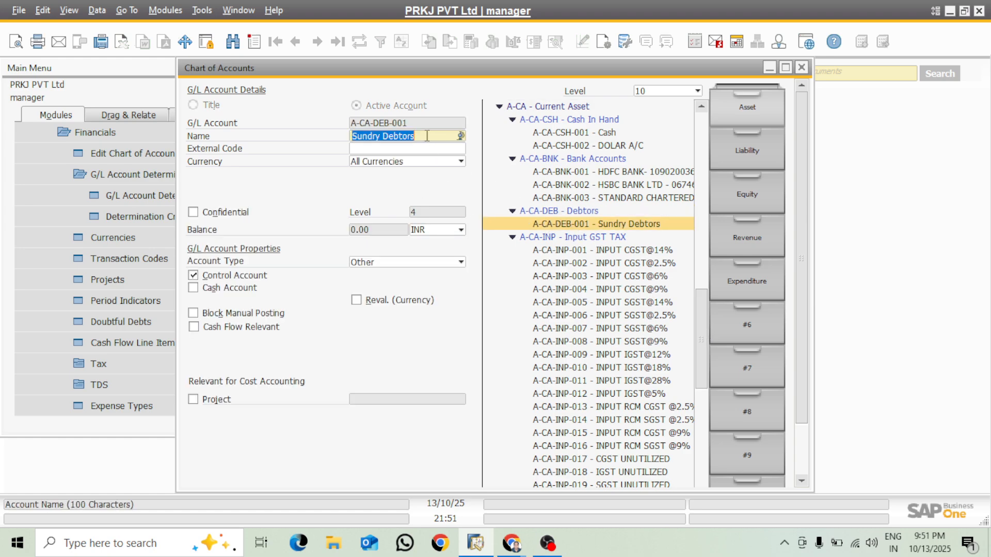
{"action": "right_click", "coordinate": [417, 123]}
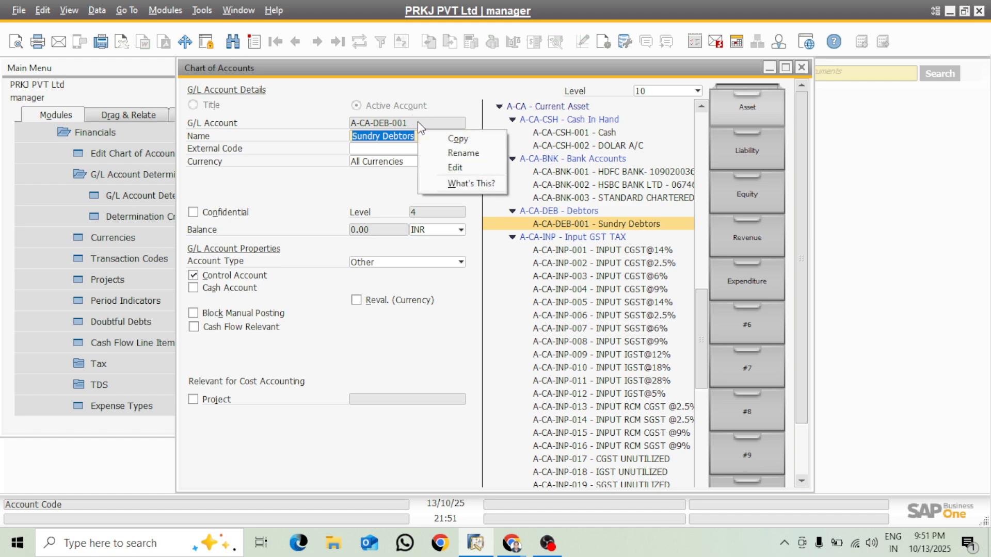
{"action": "left_click", "coordinate": [454, 137]}
{"action": "left_click", "coordinate": [542, 212]}
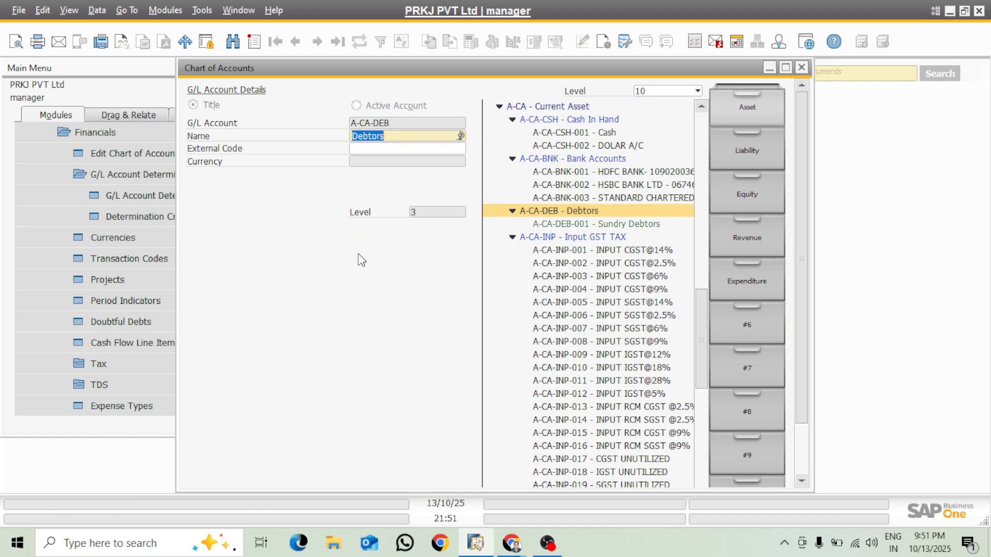
{"action": "key", "text": "ctrl+a"}
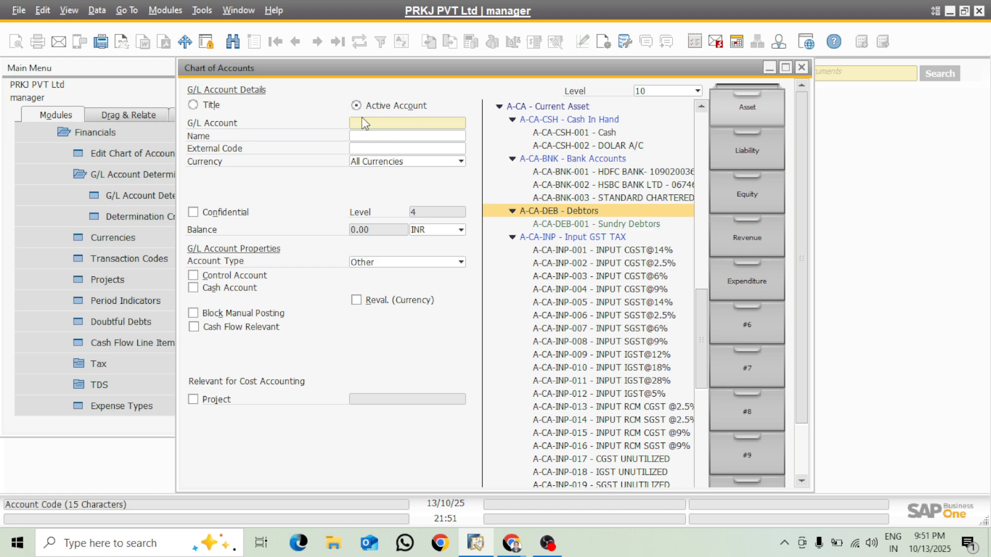
{"action": "key", "text": "ctrl+v"}
{"action": "key", "text": "BackSpace"}
{"action": "type", "text": "2"}
{"action": "key", "text": "Tab"}
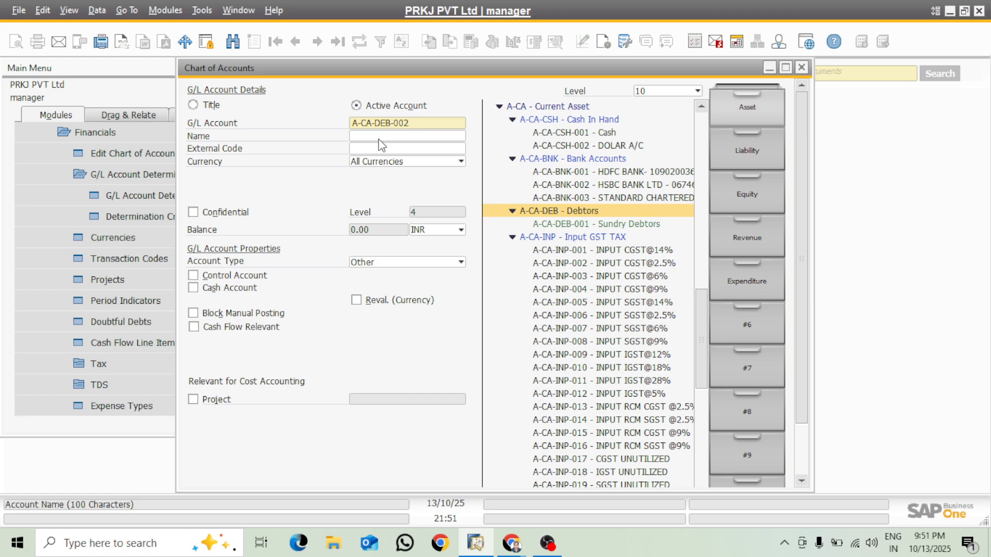
Step: Name the new account Sundry Detors Export, make it a control account, and add it for Foreign Accounts Receivable
{"action": "left_click", "coordinate": [369, 136]}
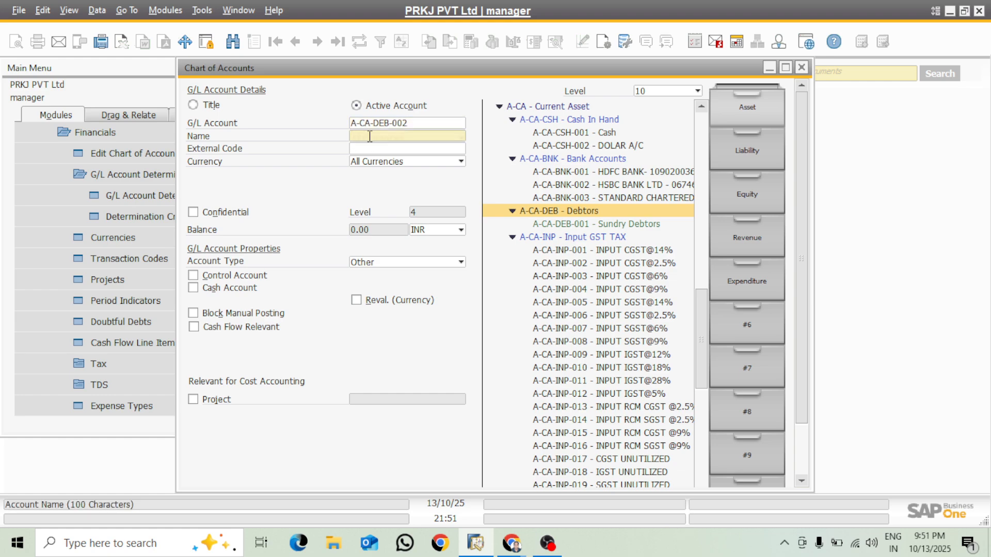
{"action": "type", "text": "Sub"}
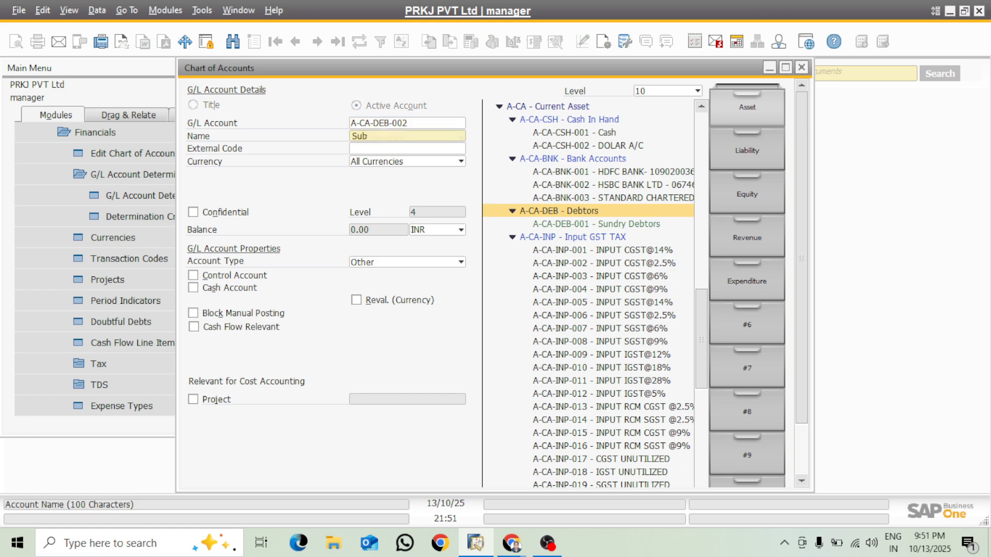
{"action": "key", "text": "BackSpace"}
{"action": "type", "text": "ndry Detors E"}
{"action": "key", "text": "Tab"}
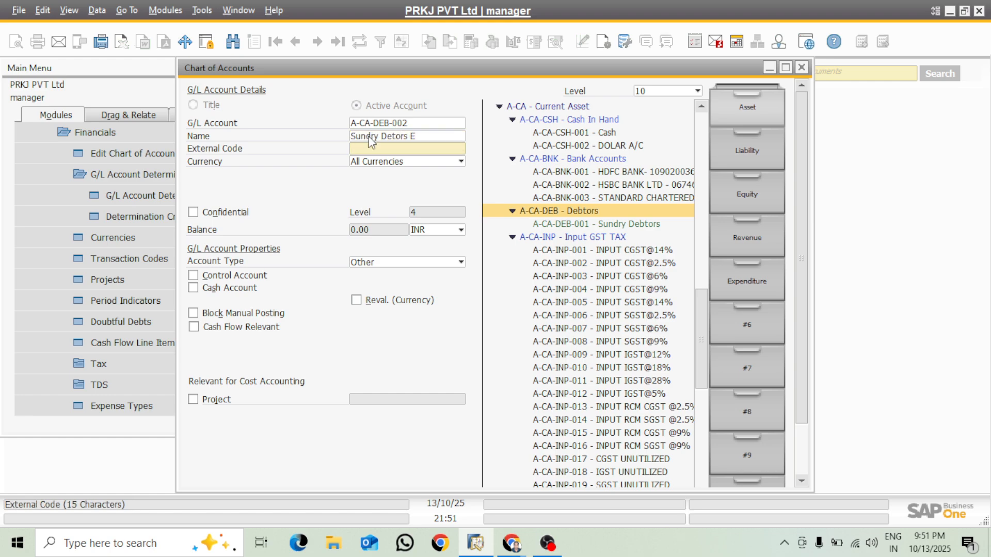
{"action": "type", "text": "XPORT"}
{"action": "key", "text": "BackSpace"}
{"action": "key", "text": "BackSpace"}
{"action": "key", "text": "BackSpace"}
{"action": "key", "text": "BackSpace"}
{"action": "key", "text": "BackSpace"}
{"action": "left_click", "coordinate": [433, 135]}
{"action": "left_click", "coordinate": [433, 134]}
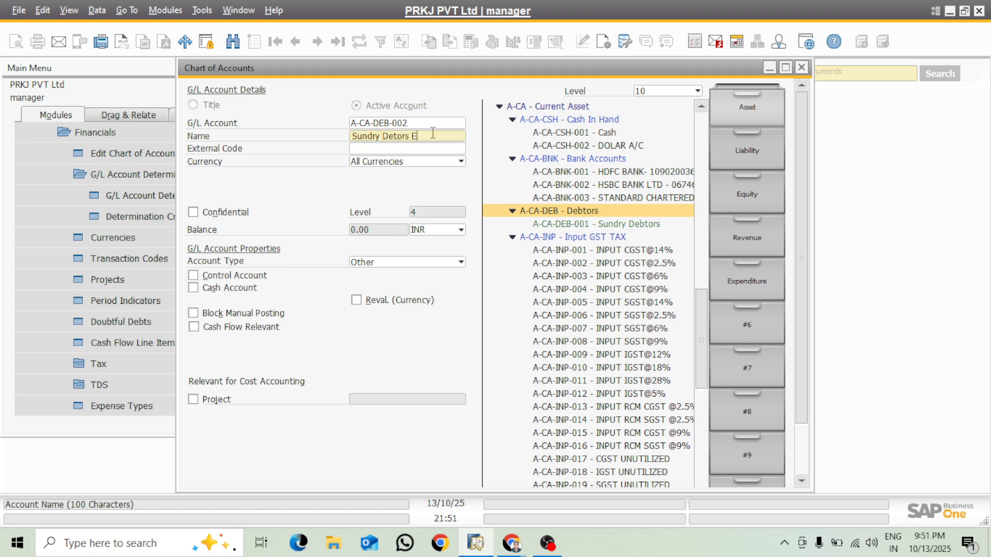
{"action": "type", "text": "X"}
{"action": "key", "text": "BackSpace"}
{"action": "type", "text": "xport"}
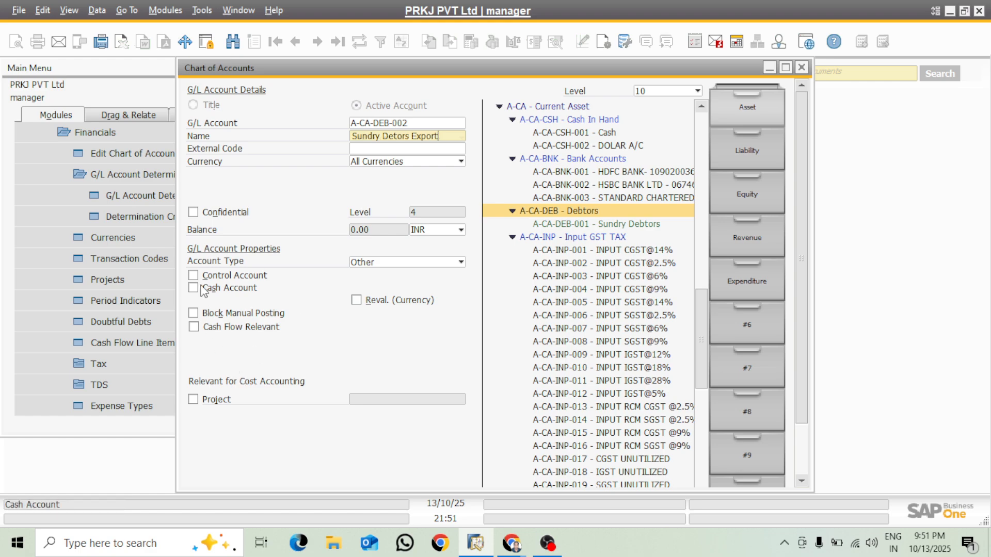
{"action": "left_click", "coordinate": [206, 455]}
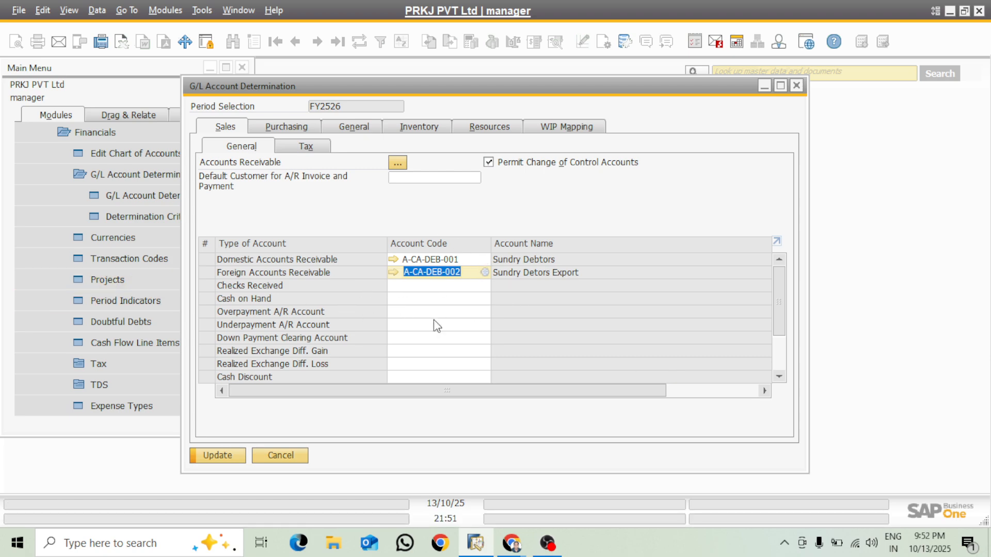
Step: For Checks Received, search the account list by account name for "cheq" and go on to create a new account
{"action": "left_click", "coordinate": [391, 284]}
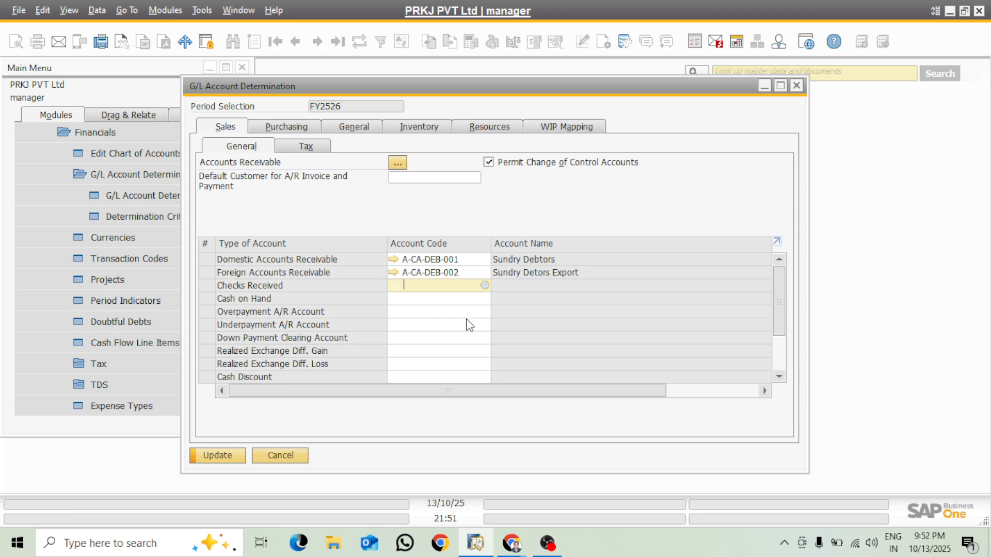
{"action": "left_click", "coordinate": [485, 284]}
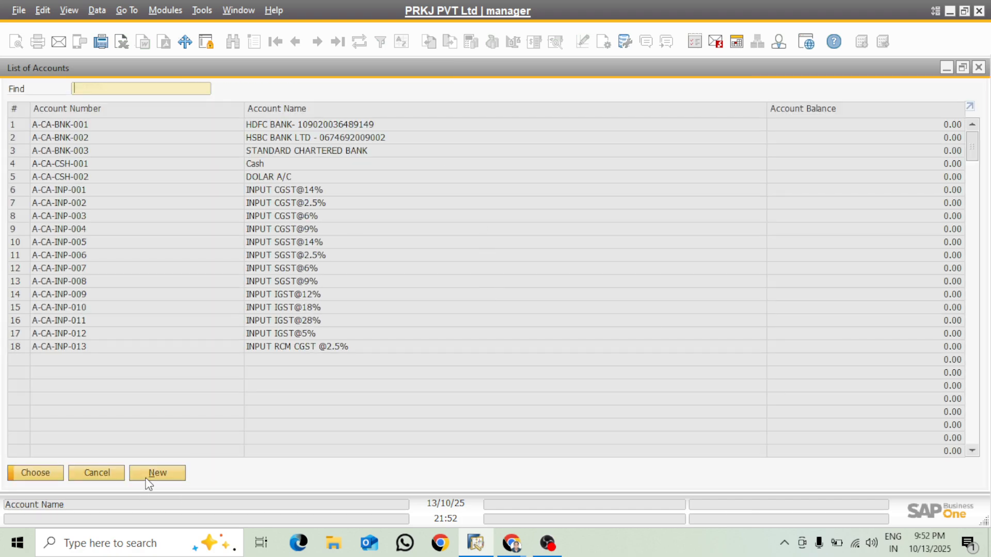
{"action": "left_click", "coordinate": [282, 108]}
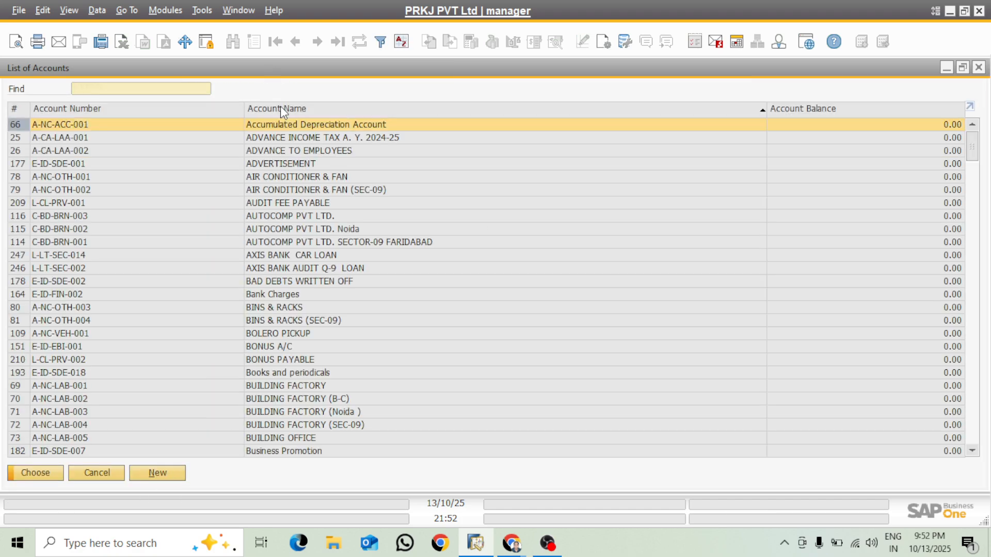
{"action": "type", "text": "che"}
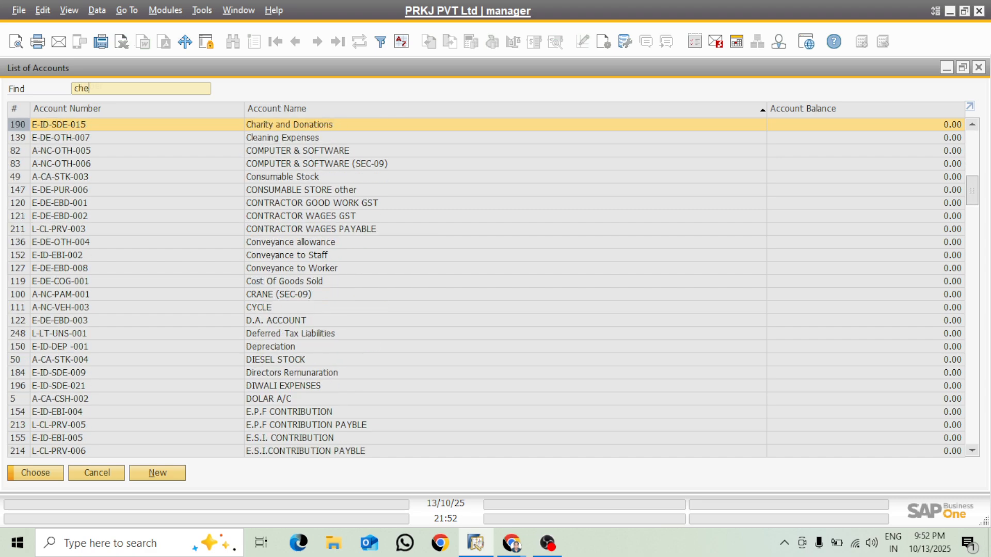
{"action": "type", "text": "q"}
{"action": "left_click", "coordinate": [150, 478]}
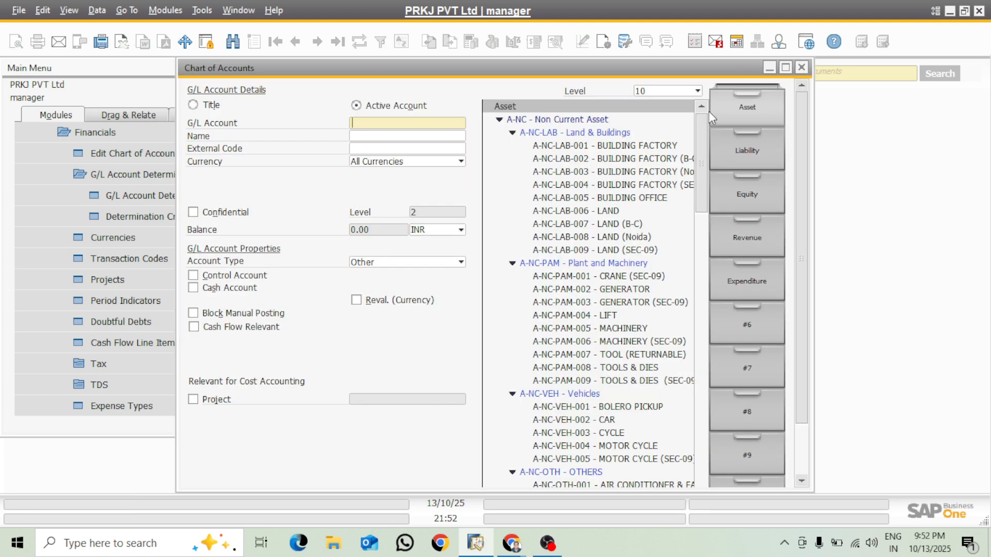
Step: Start a new active account under the Bank Accounts title with the G/L account code A-CA-BNK-004, based on A-CA-BNK-003
{"action": "left_click_drag", "start_coordinate": [701, 128], "coordinate": [709, 271]}
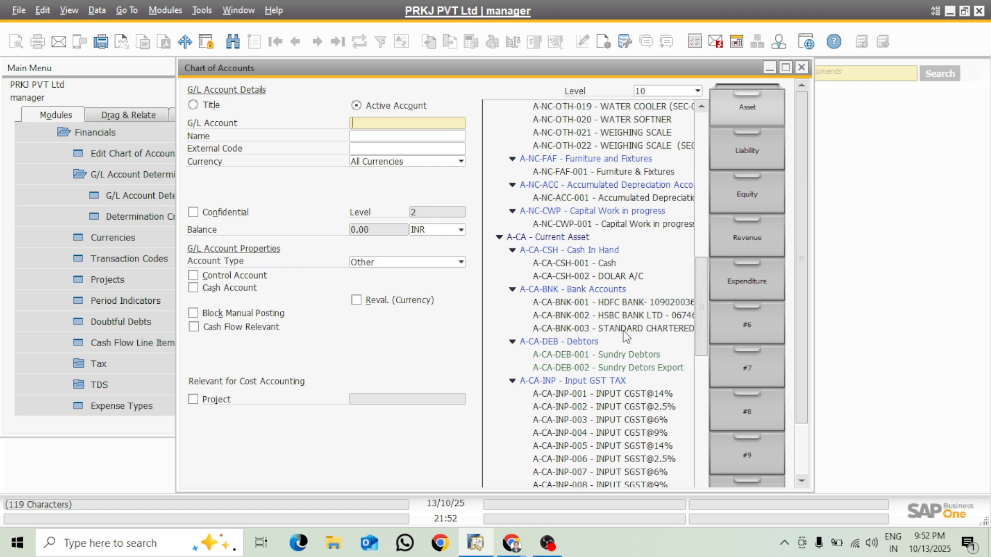
{"action": "left_click", "coordinate": [542, 293]}
{"action": "left_click", "coordinate": [585, 329]}
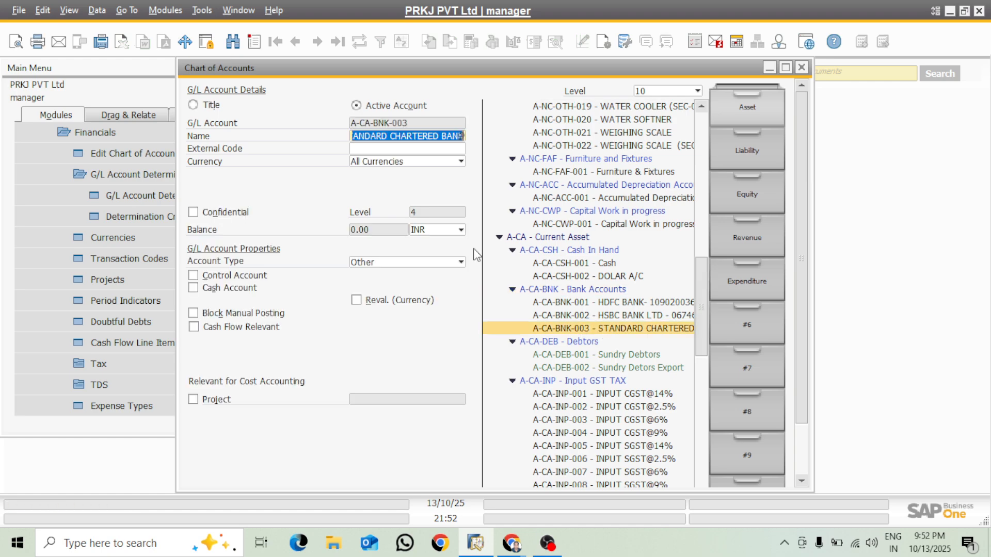
{"action": "right_click", "coordinate": [407, 126]}
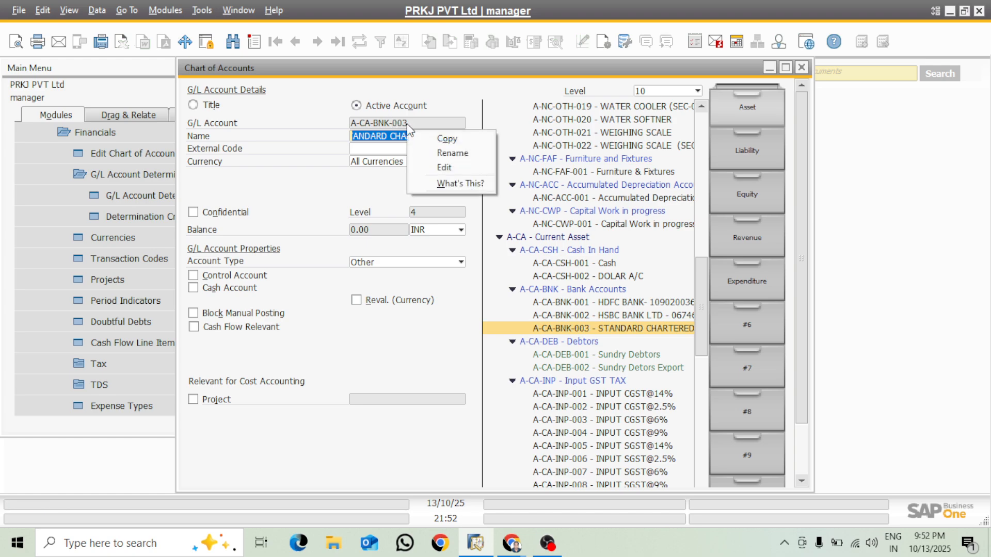
{"action": "left_click", "coordinate": [445, 139]}
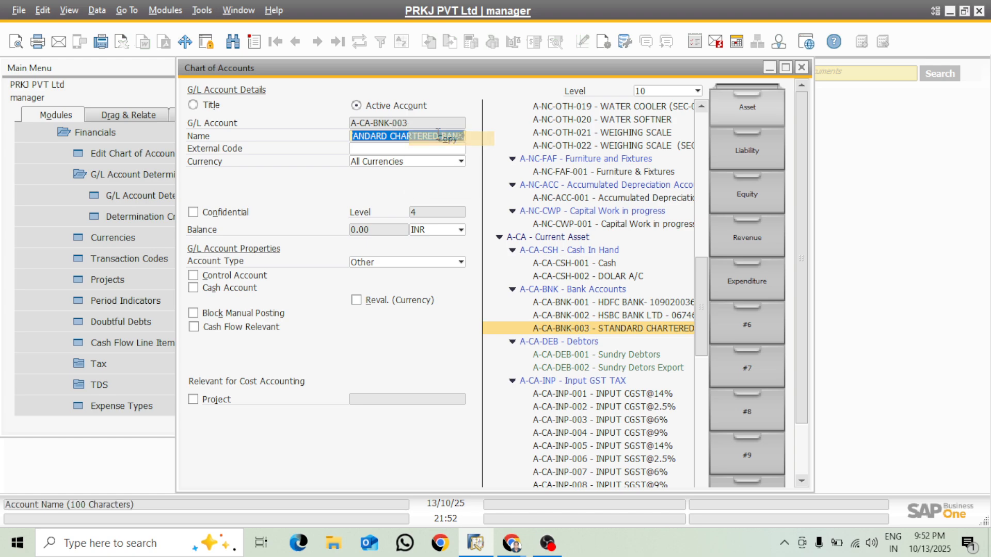
{"action": "left_click", "coordinate": [561, 292]}
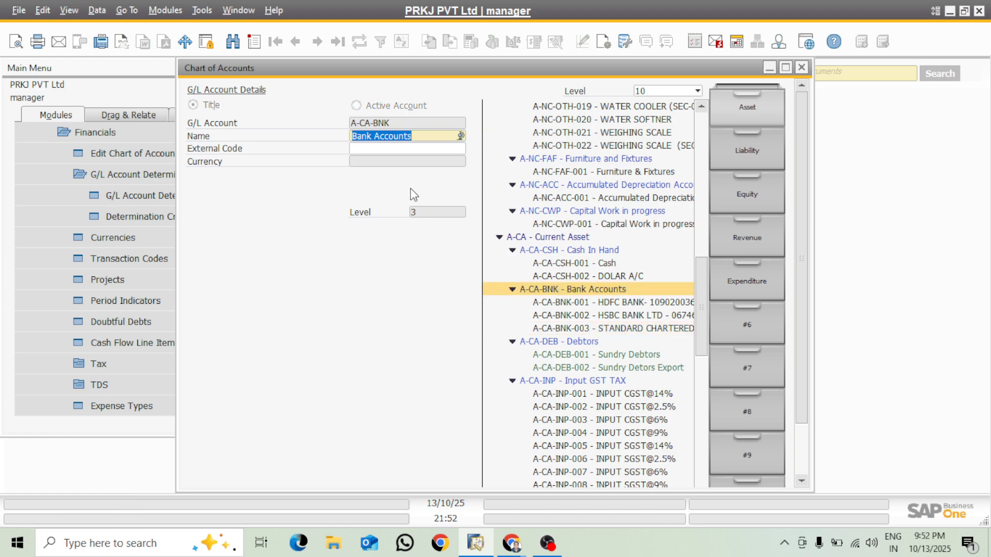
{"action": "key", "text": "ctrl+a"}
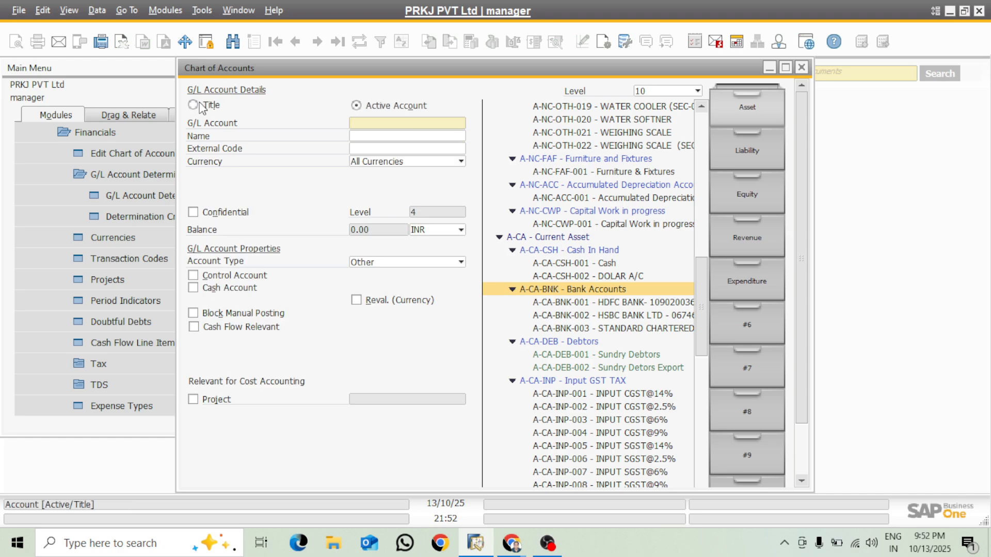
{"action": "key", "text": "ctrl+v"}
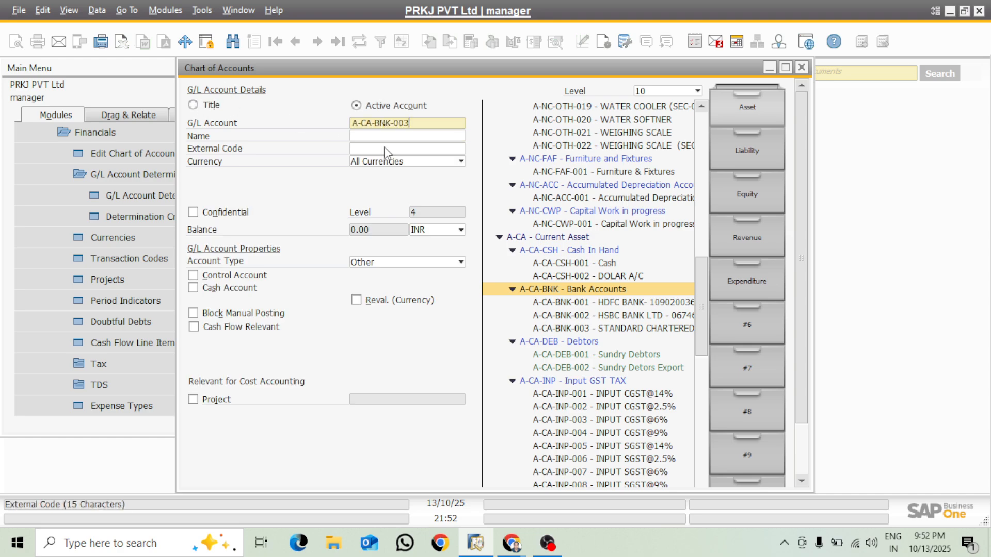
{"action": "key", "text": "BackSpace"}
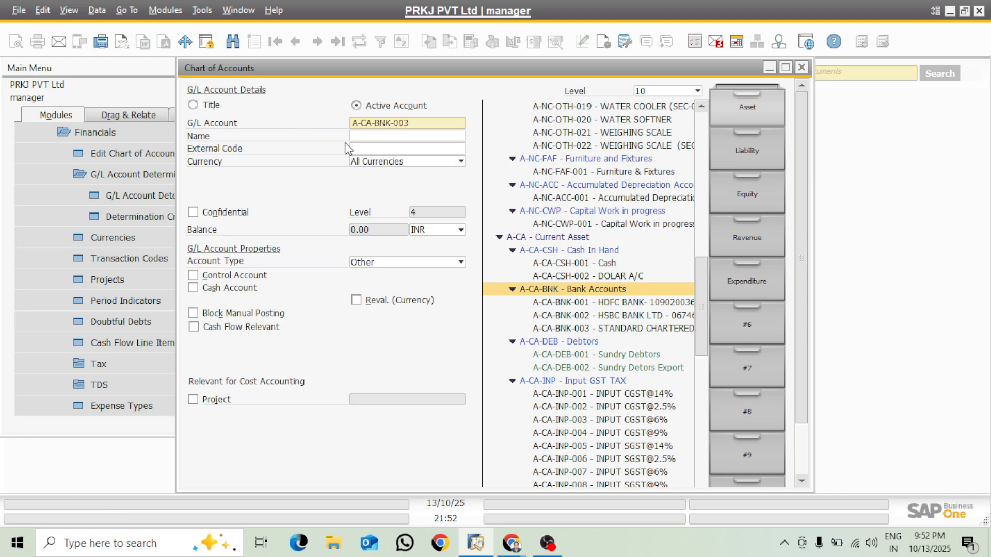
{"action": "type", "text": "4"}
Step: Name the new bank account Cheque Payment, mark it as a cash account, and add it for Checks Received
{"action": "left_click", "coordinate": [372, 135]}
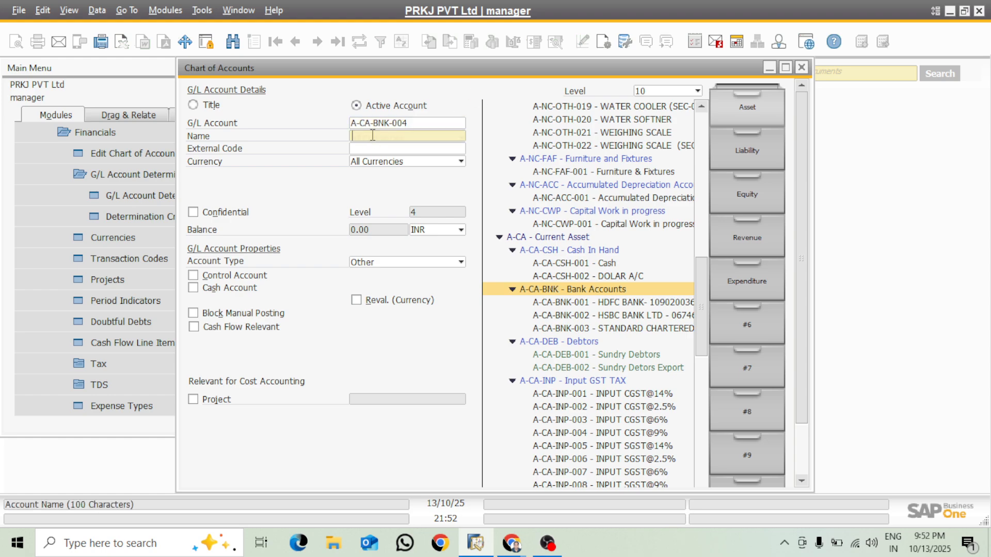
{"action": "type", "text": "Che"}
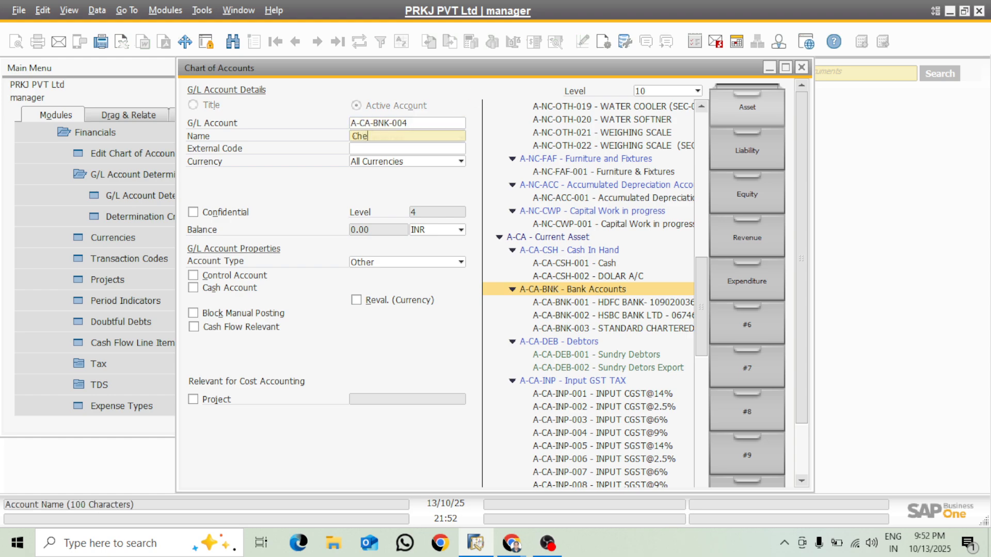
{"action": "type", "text": "que Payment"}
{"action": "left_click", "coordinate": [214, 287]}
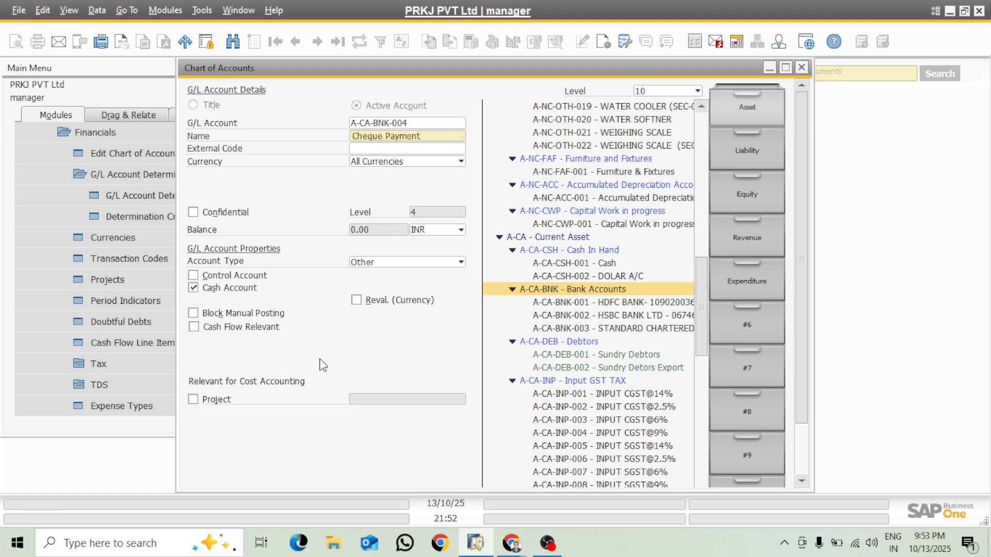
{"action": "key", "text": "Return"}
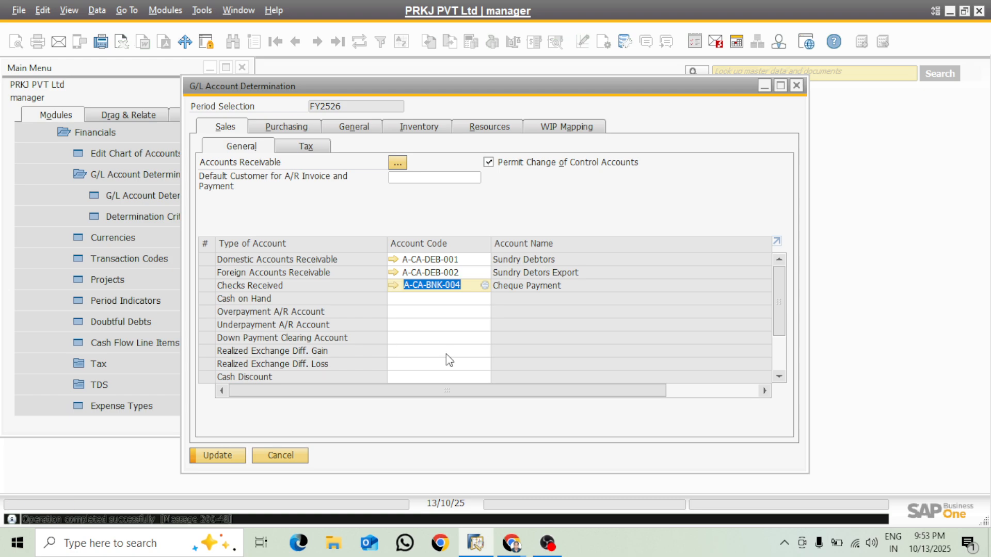
Step: From Cash on Hand, go through the account list to the chart of accounts and check A-CA-CSH-001 Cash, leaving the field empty
{"action": "left_click", "coordinate": [419, 297]}
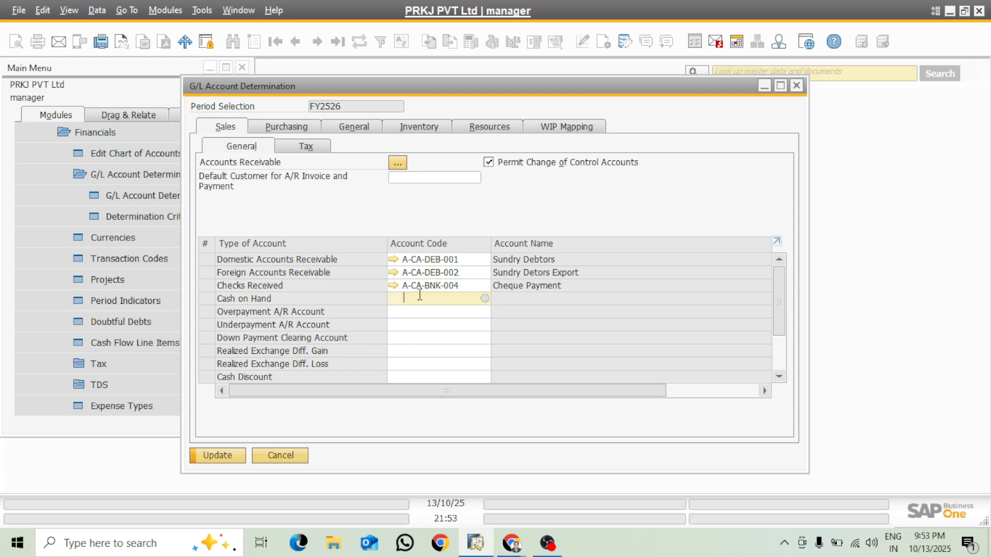
{"action": "left_click", "coordinate": [485, 299]}
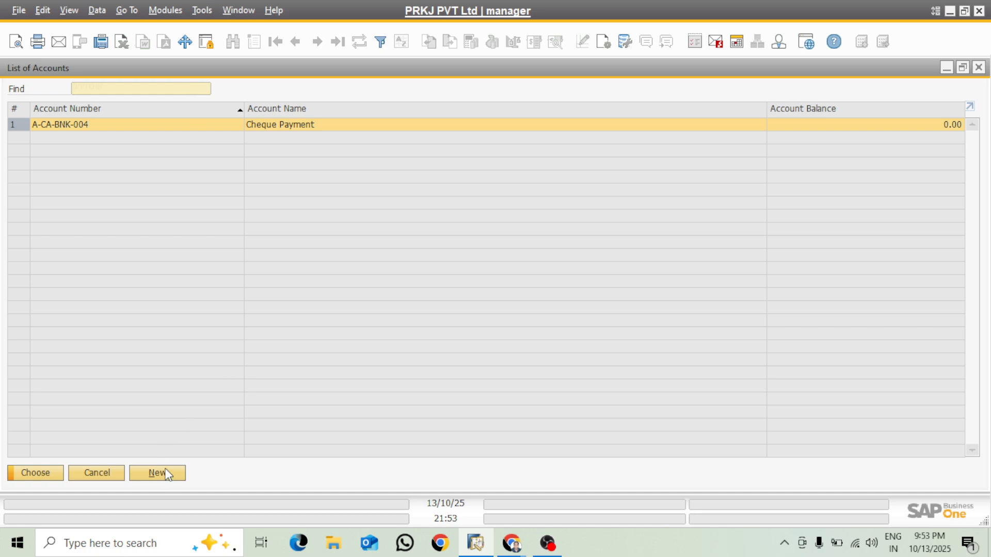
{"action": "left_click", "coordinate": [164, 471]}
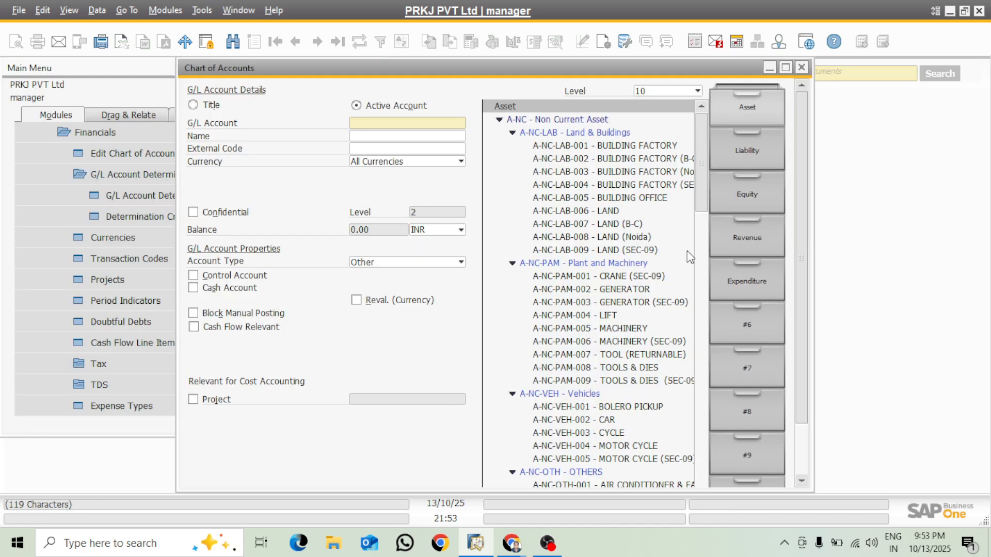
{"action": "left_click_drag", "start_coordinate": [697, 147], "coordinate": [722, 250]}
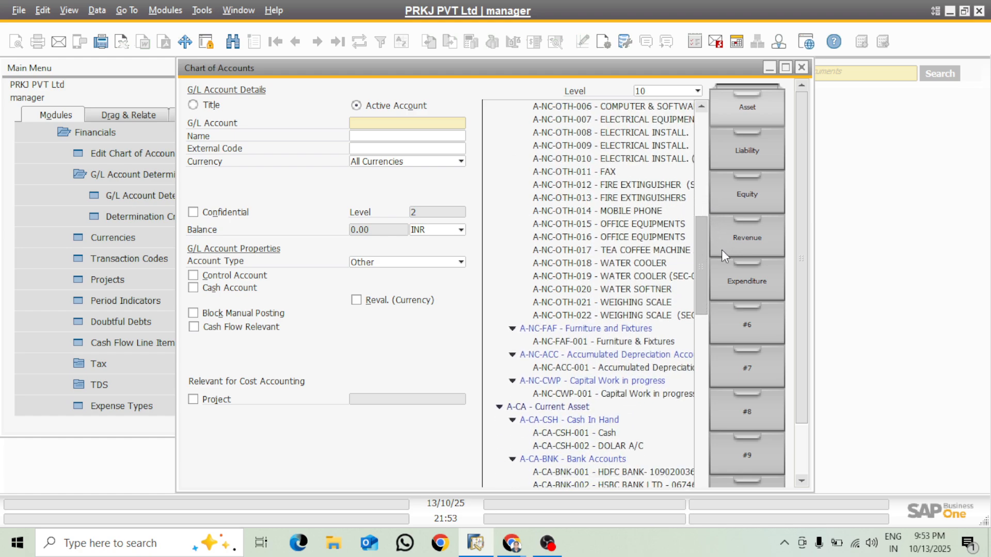
{"action": "left_click", "coordinate": [587, 438]}
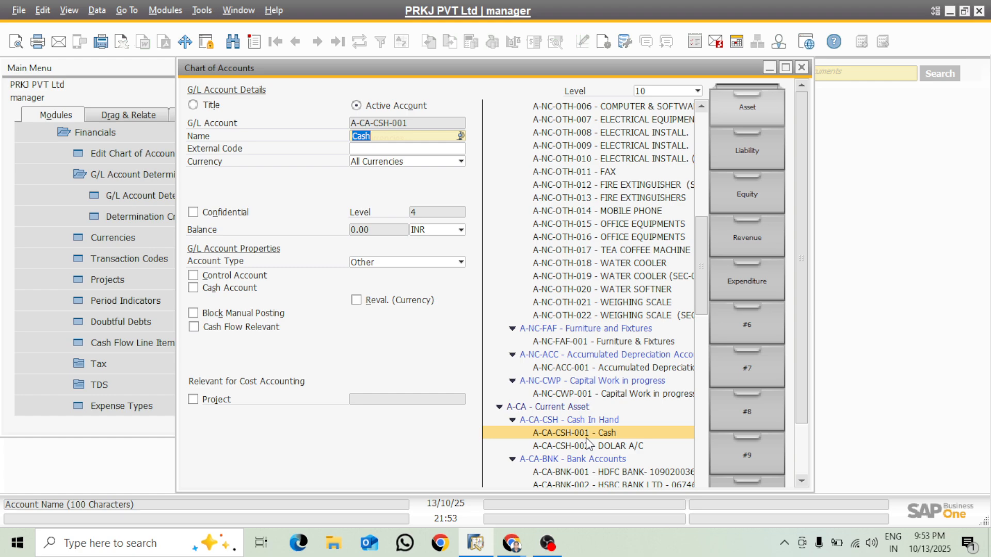
{"action": "key", "text": "Escape"}
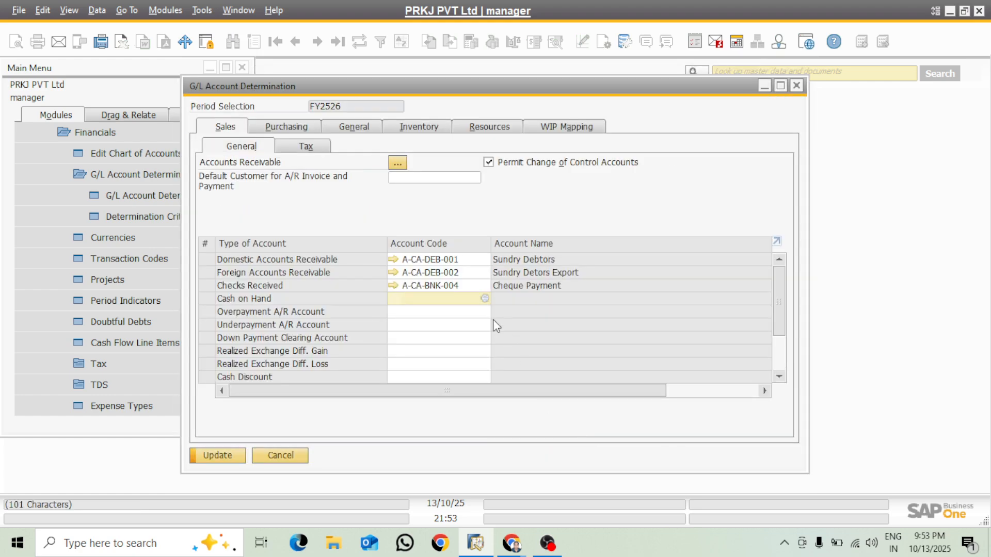
Step: Mark A-CA-CSH-001 Cash as a cash account and cash flow relevant in the chart of accounts, and assign it to Cash on Hand
{"action": "left_click", "coordinate": [485, 298]}
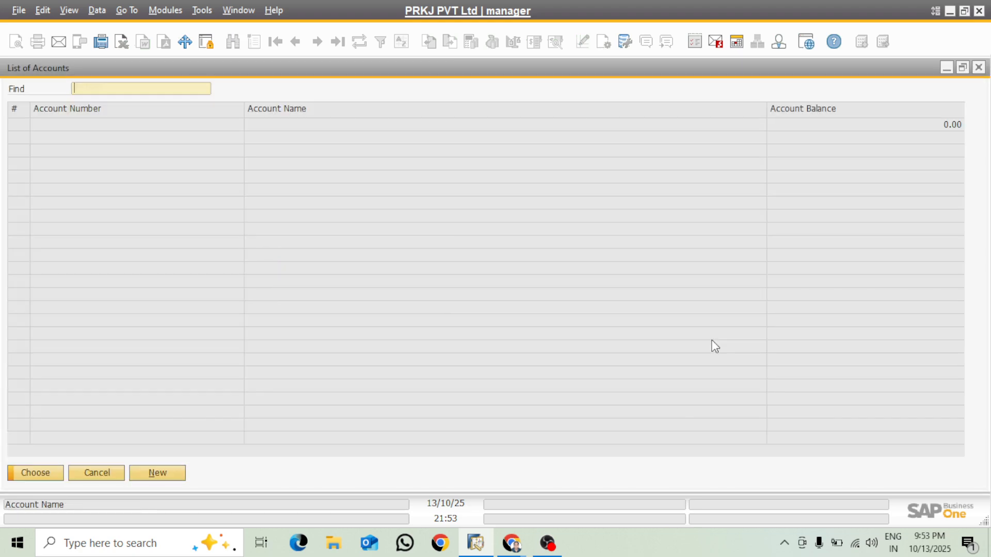
{"action": "left_click", "coordinate": [165, 472]}
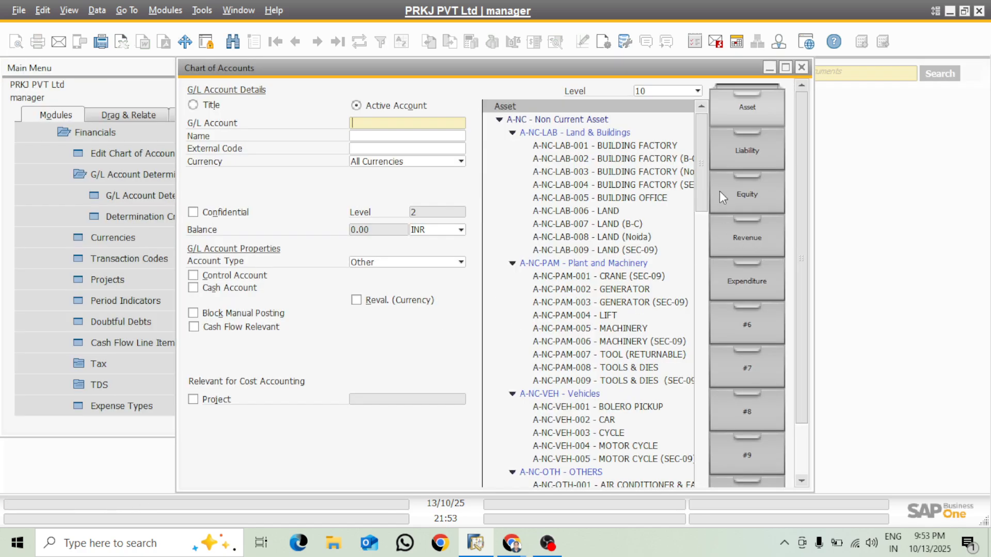
{"action": "left_click_drag", "start_coordinate": [705, 163], "coordinate": [712, 259]}
{"action": "scroll", "coordinate": [717, 267], "scroll_direction": "down", "scroll_amount": 1}
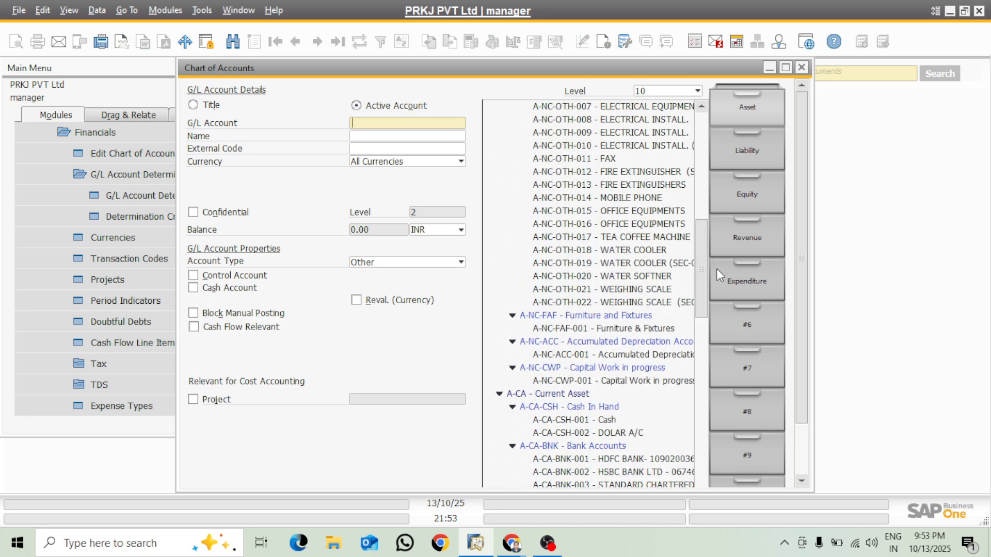
{"action": "left_click", "coordinate": [573, 421]}
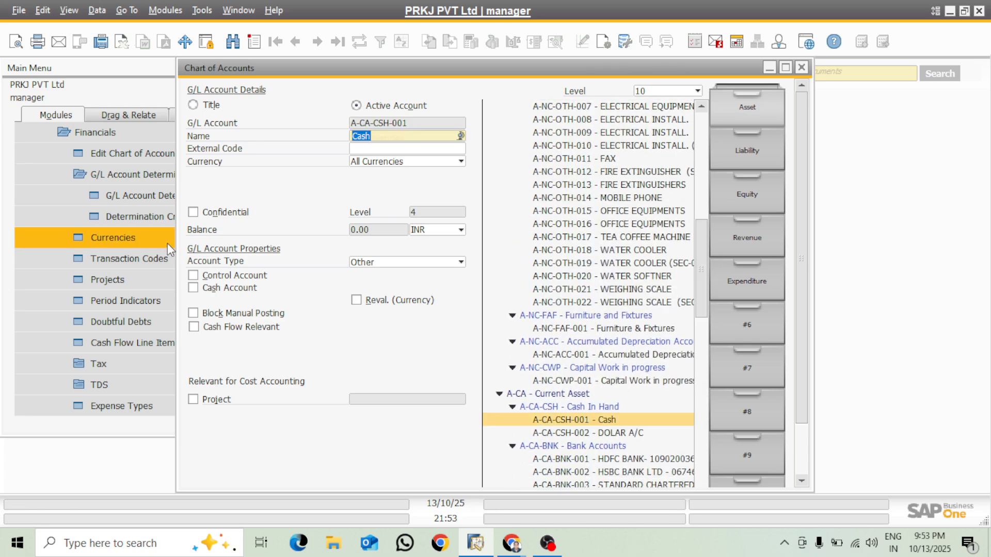
{"action": "left_click", "coordinate": [192, 289]}
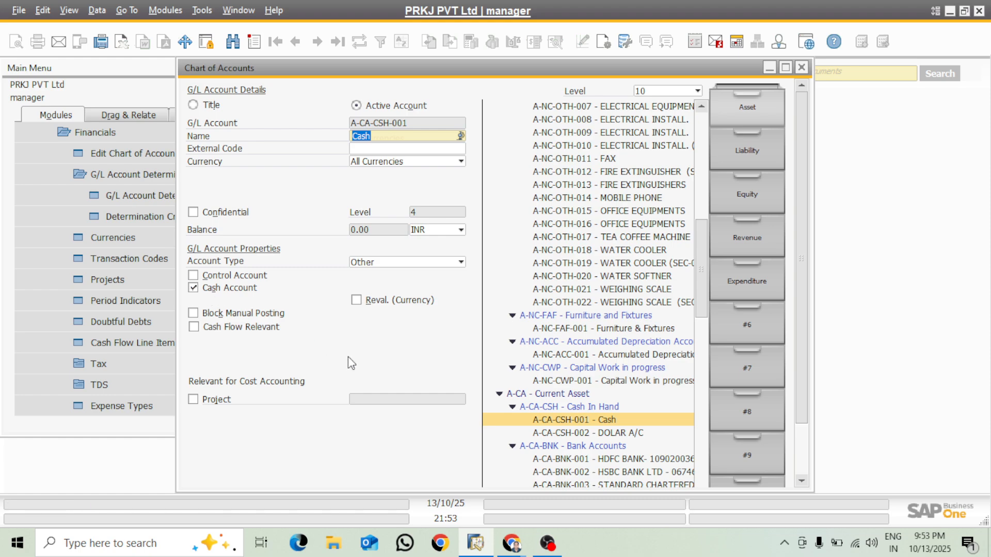
{"action": "left_click", "coordinate": [194, 327]}
{"action": "key", "text": "Return"}
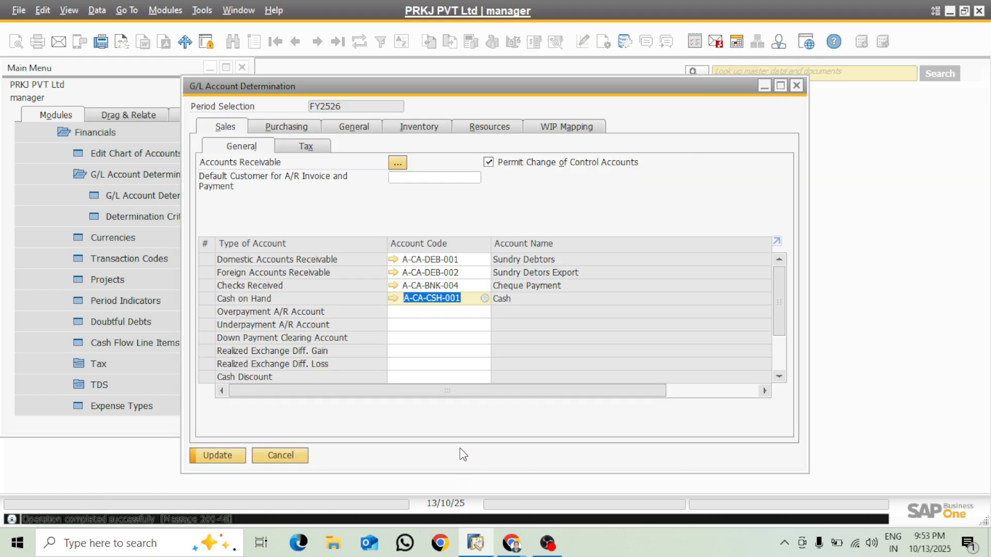
Step: Review the chart of accounts details of the accounts assigned to Cash on Hand and Checks Received
{"action": "left_click", "coordinate": [400, 313]}
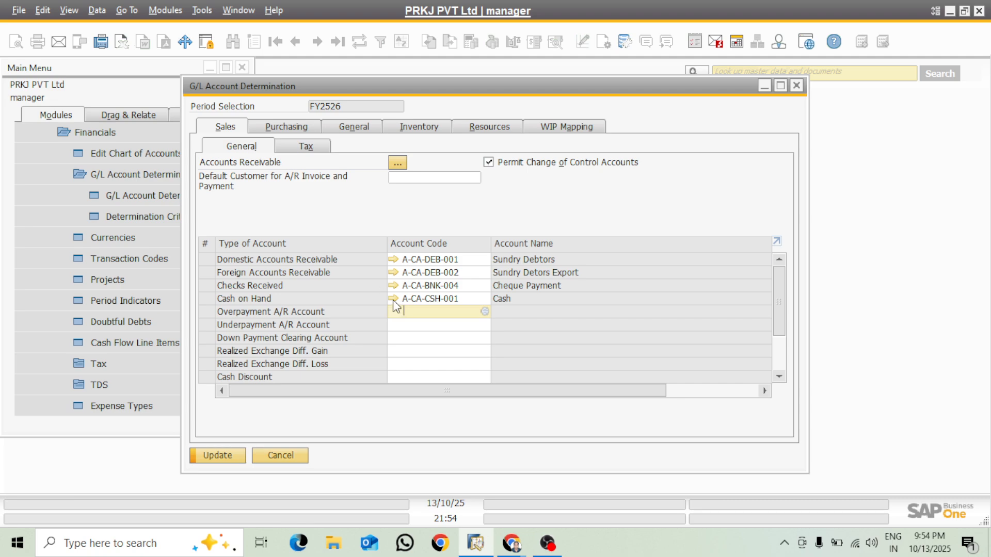
{"action": "right_click", "coordinate": [394, 300]}
{"action": "key", "text": "Escape"}
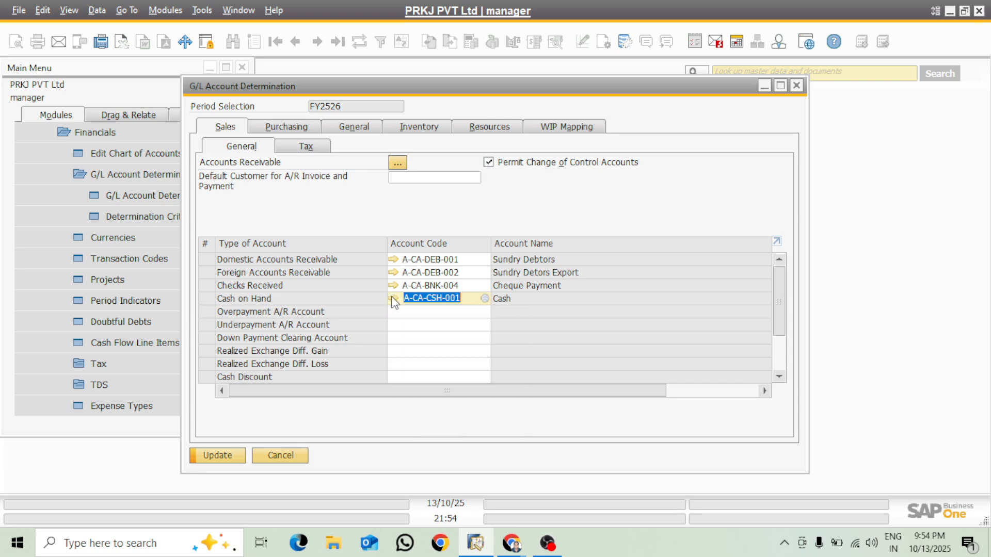
{"action": "left_click", "coordinate": [392, 299]}
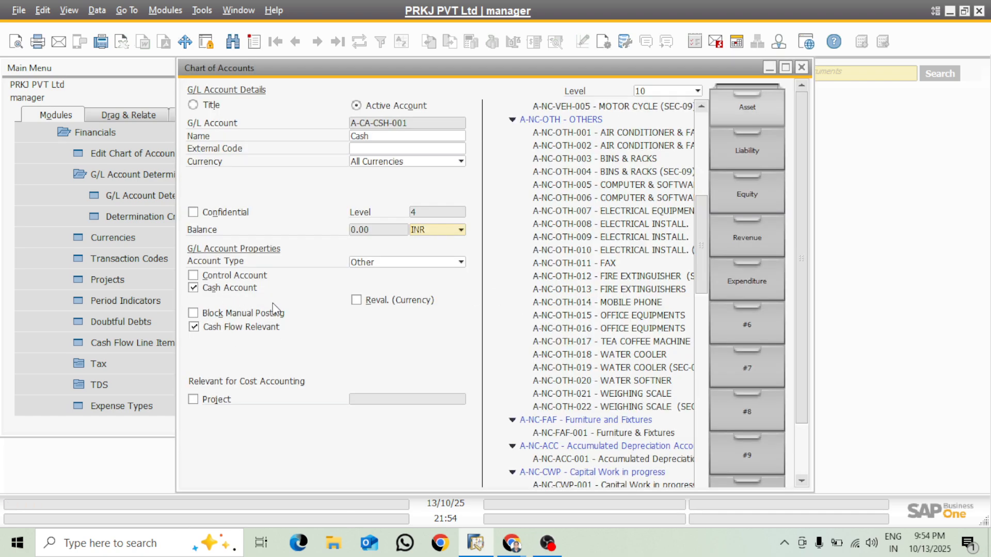
{"action": "left_click", "coordinate": [801, 67]}
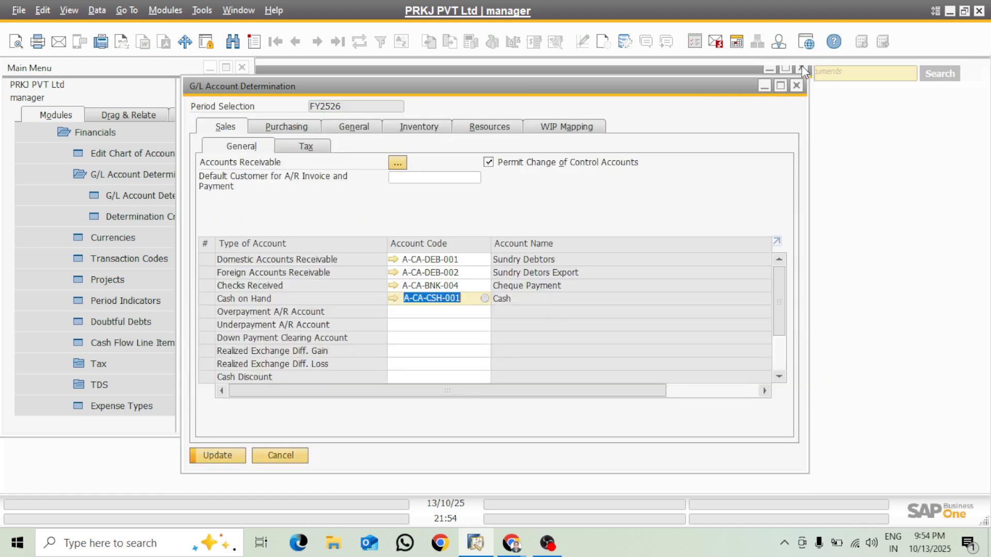
{"action": "left_click", "coordinate": [394, 286]}
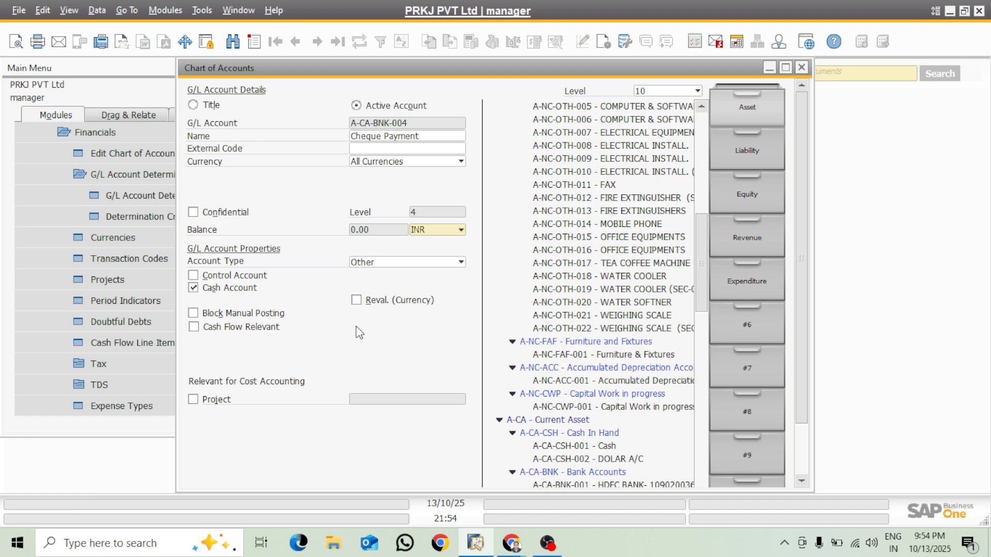
{"action": "left_click", "coordinate": [801, 67]}
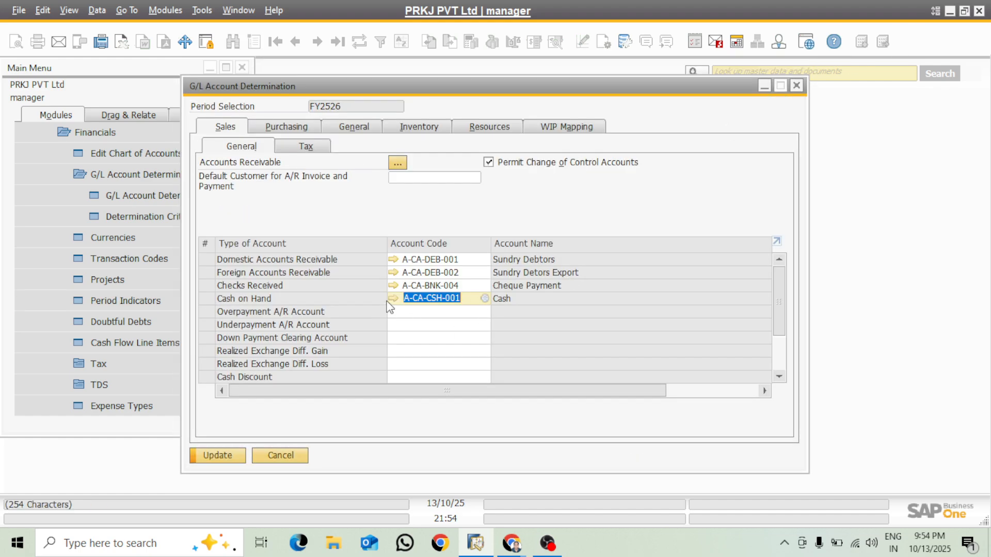
Step: Clear the Checks Received account code and search the account list by account name for "cheque", shortening the search to "che"
{"action": "left_click", "coordinate": [479, 295]}
{"action": "left_click", "coordinate": [473, 285]}
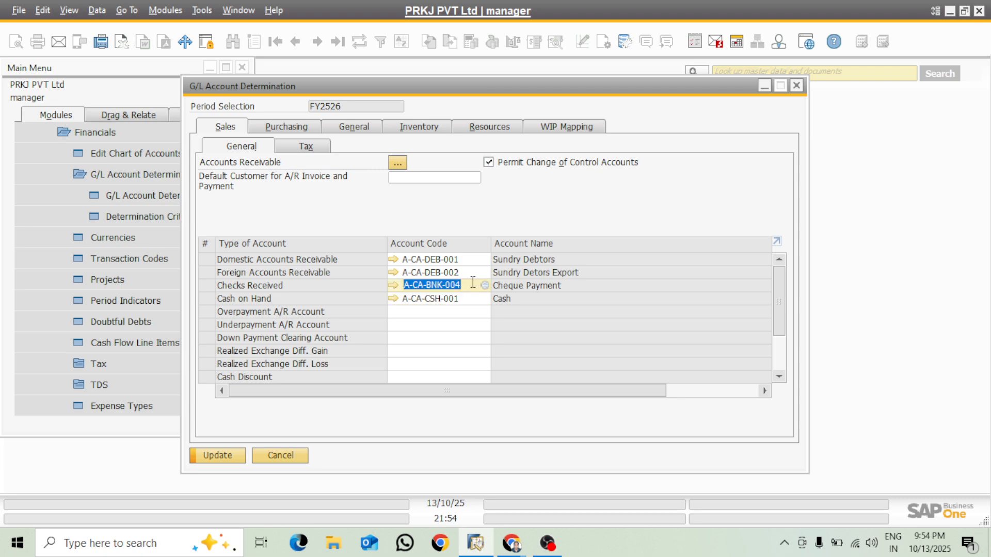
{"action": "key", "text": "BackSpace"}
{"action": "key", "text": "Tab"}
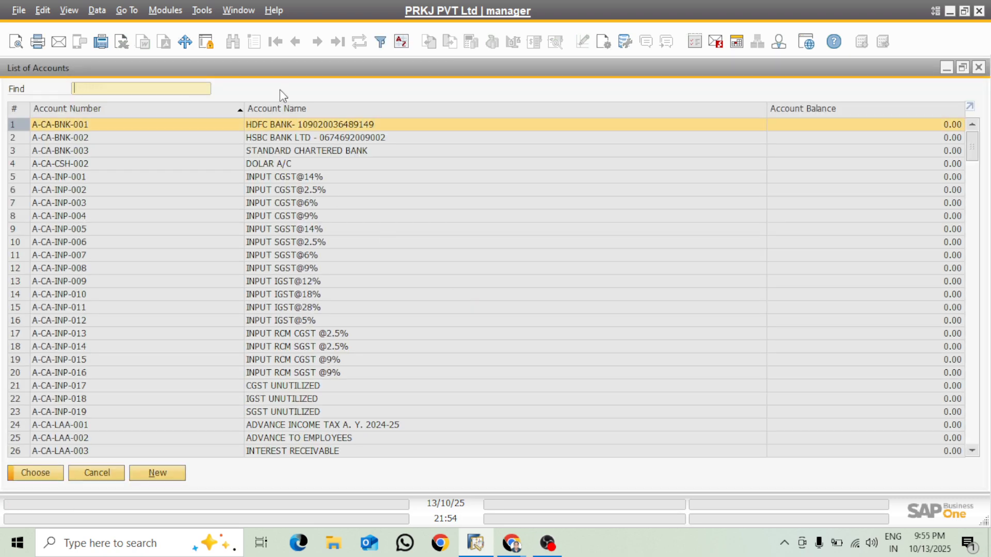
{"action": "double_click", "coordinate": [276, 107]}
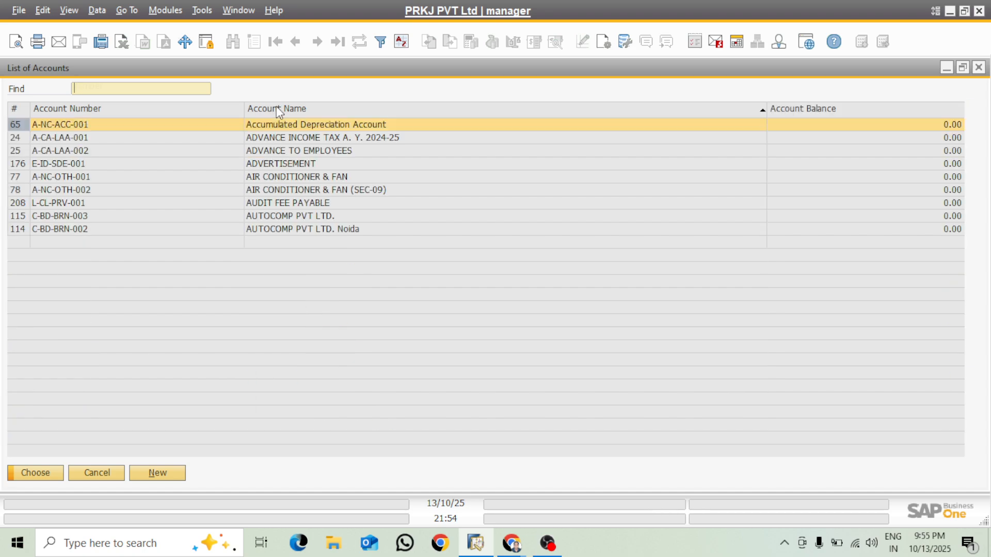
{"action": "type", "text": "c"}
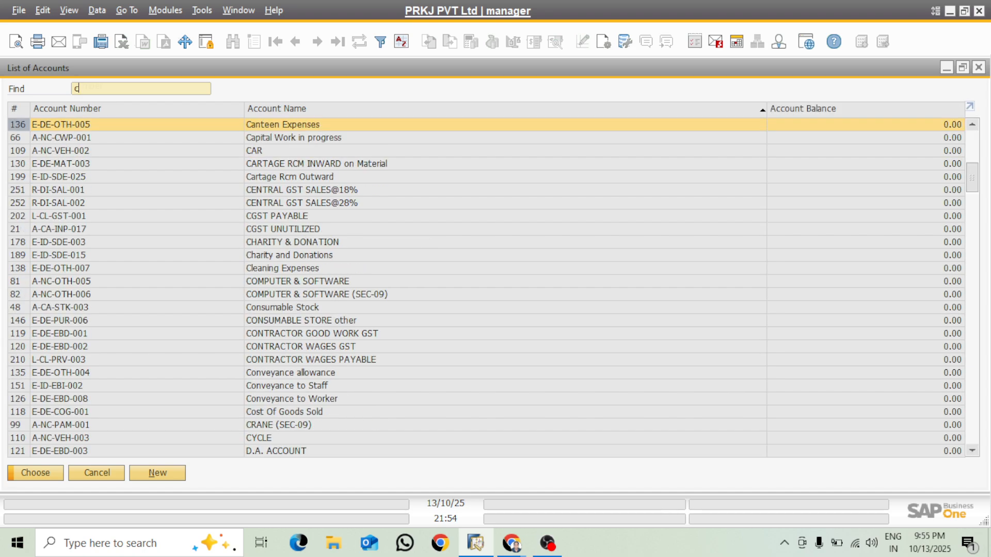
{"action": "type", "text": "heque"}
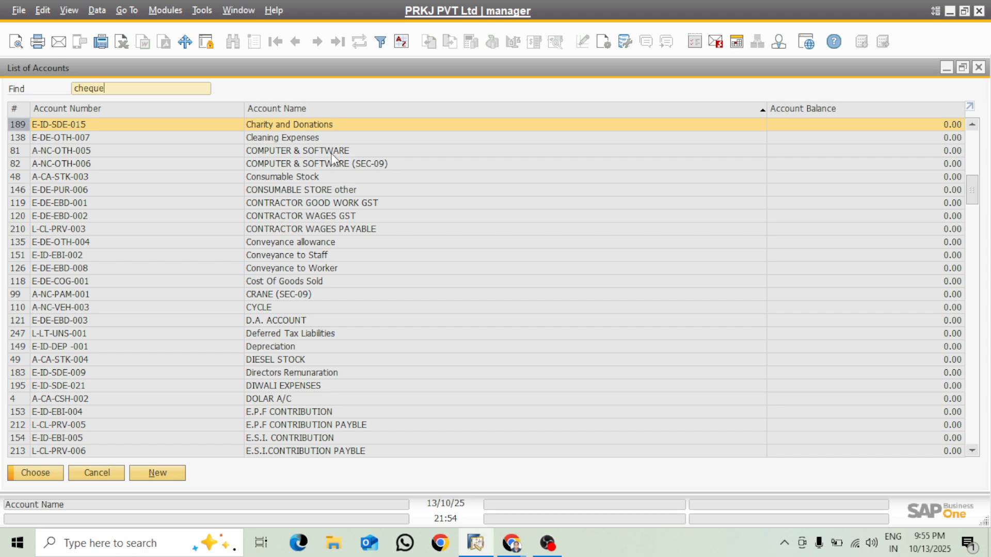
{"action": "key", "text": "BackSpace"}
{"action": "key", "text": "BackSpace"}
{"action": "key", "text": "BackSpace"}
{"action": "key", "text": "BackSpace"}
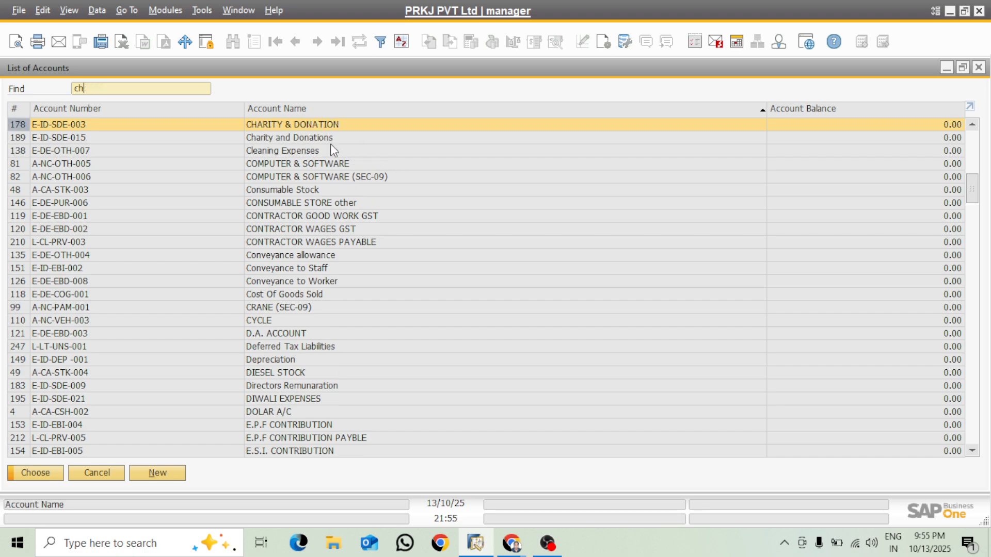
{"action": "type", "text": "e"}
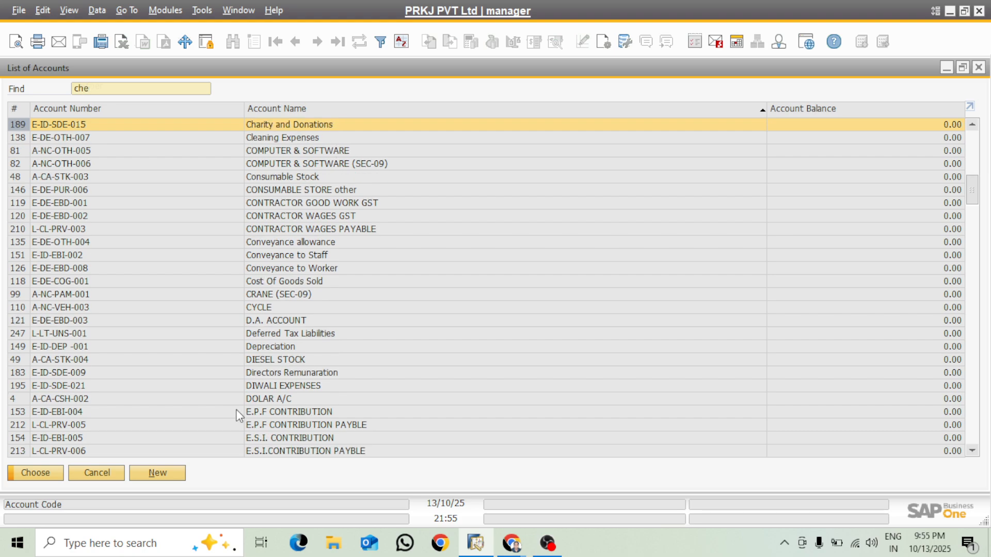
Step: Remove the Cash Account setting from A-CA-BNK-004 Cheque Payment in the chart of accounts and assign the account to Checks Received
{"action": "left_click", "coordinate": [170, 480]}
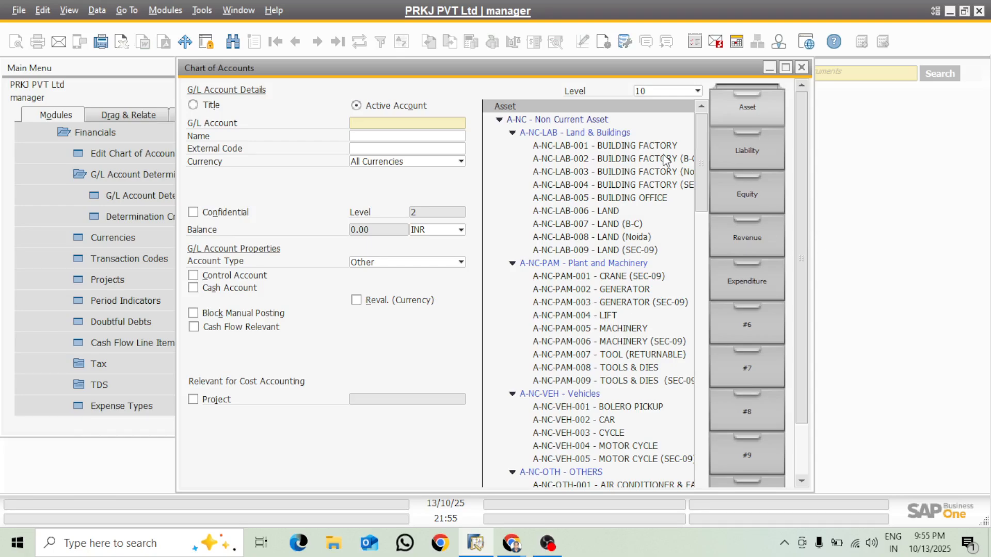
{"action": "left_click_drag", "start_coordinate": [703, 141], "coordinate": [704, 280]}
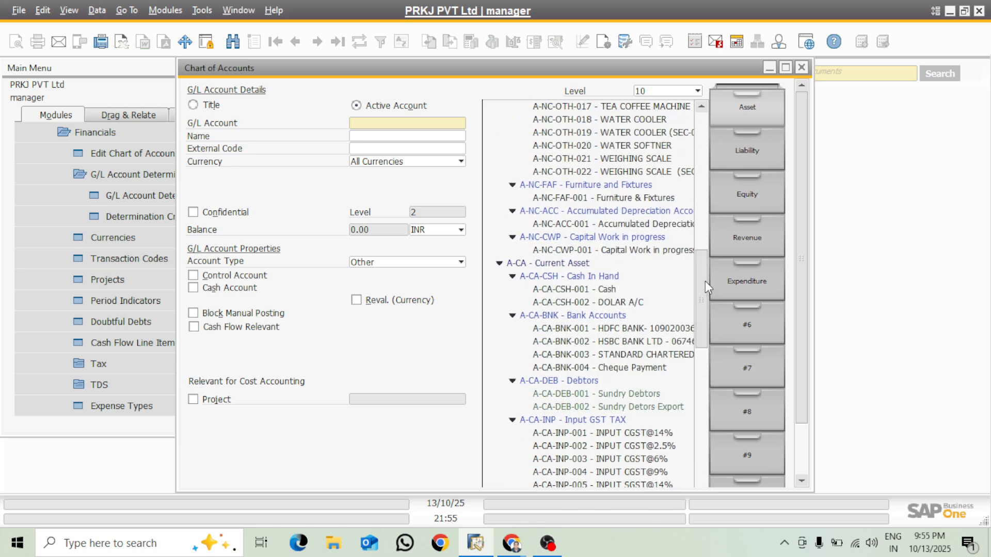
{"action": "left_click", "coordinate": [610, 368]}
{"action": "left_click", "coordinate": [209, 287]}
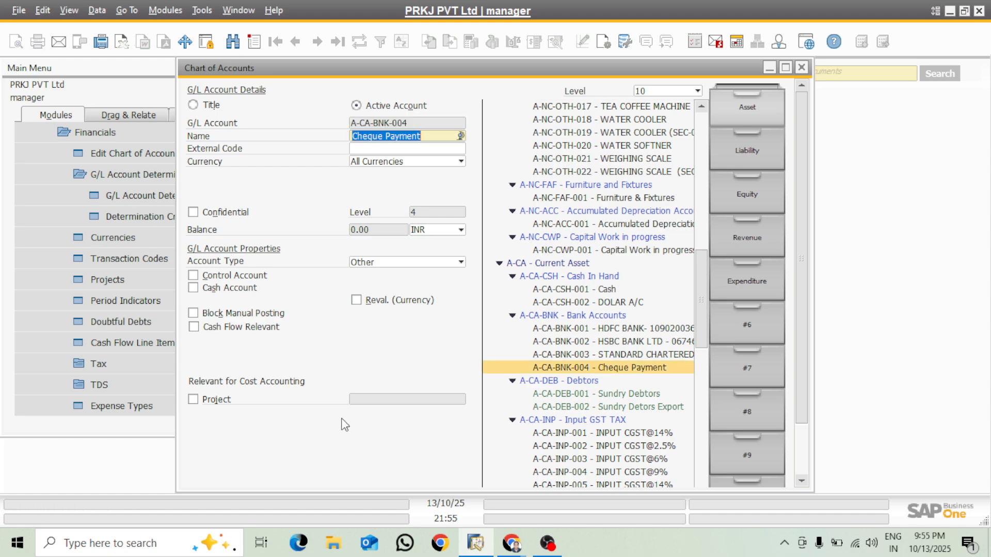
{"action": "key", "text": "Return"}
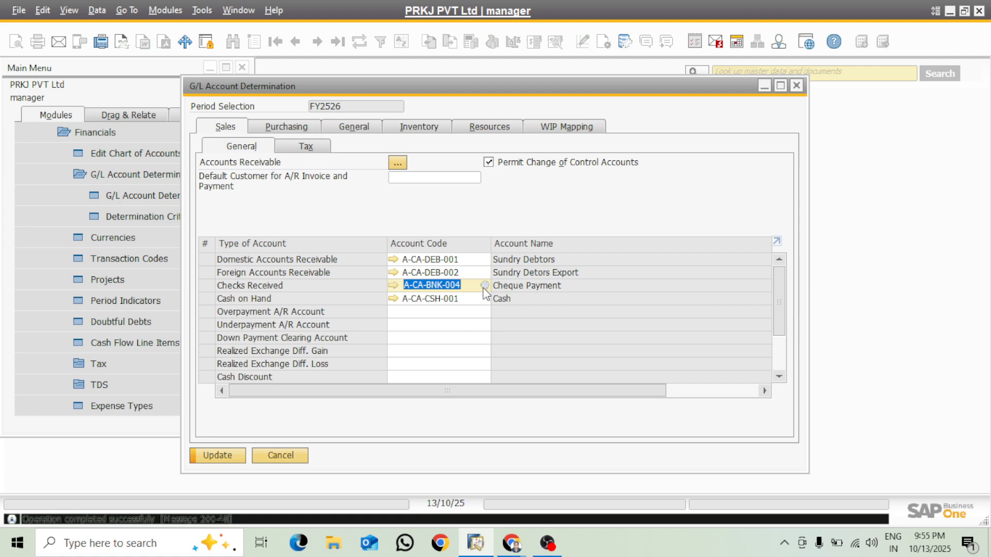
Step: Open the Cheque Payment account from Checks Received, mark it as cash flow relevant, and save the update
{"action": "left_click", "coordinate": [393, 287]}
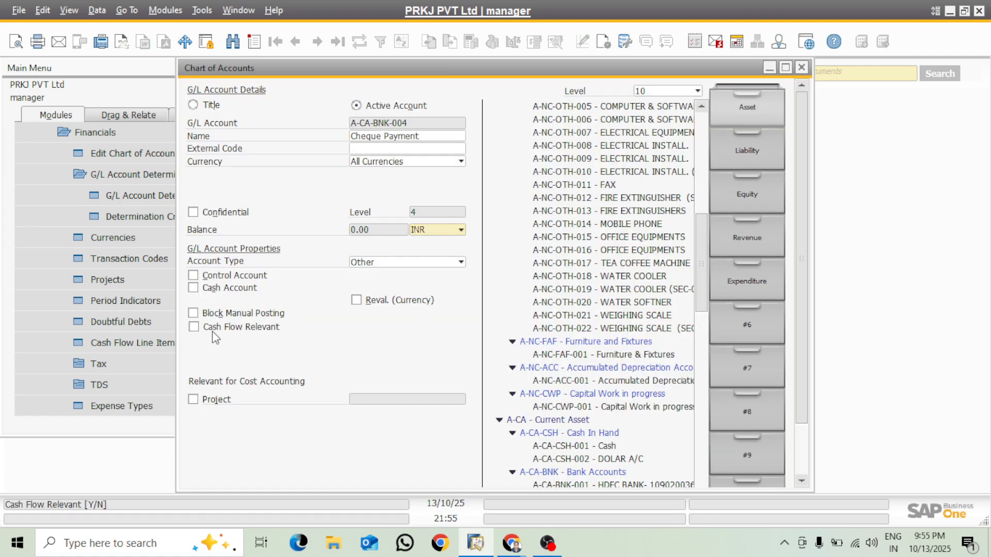
{"action": "left_click", "coordinate": [195, 328]}
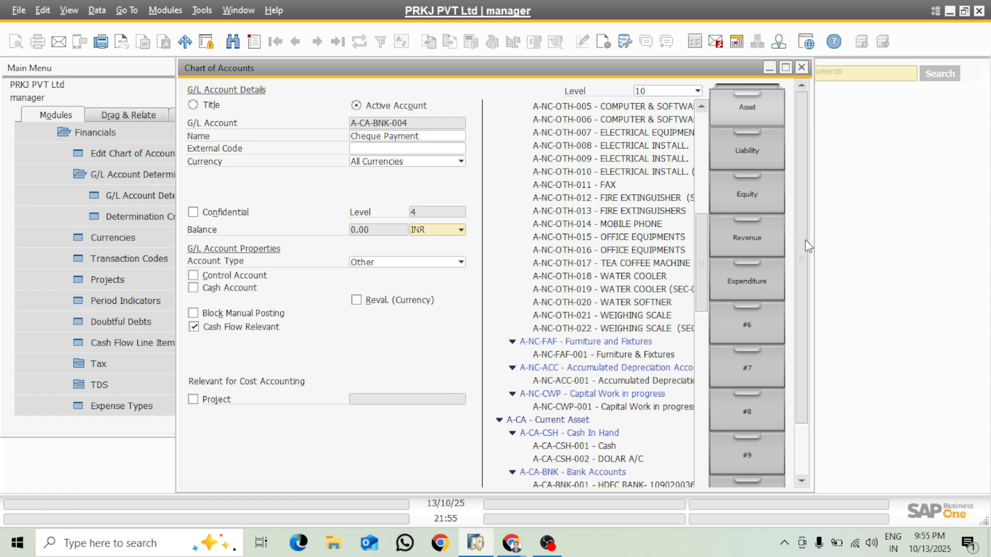
{"action": "left_click_drag", "start_coordinate": [805, 239], "coordinate": [803, 384]}
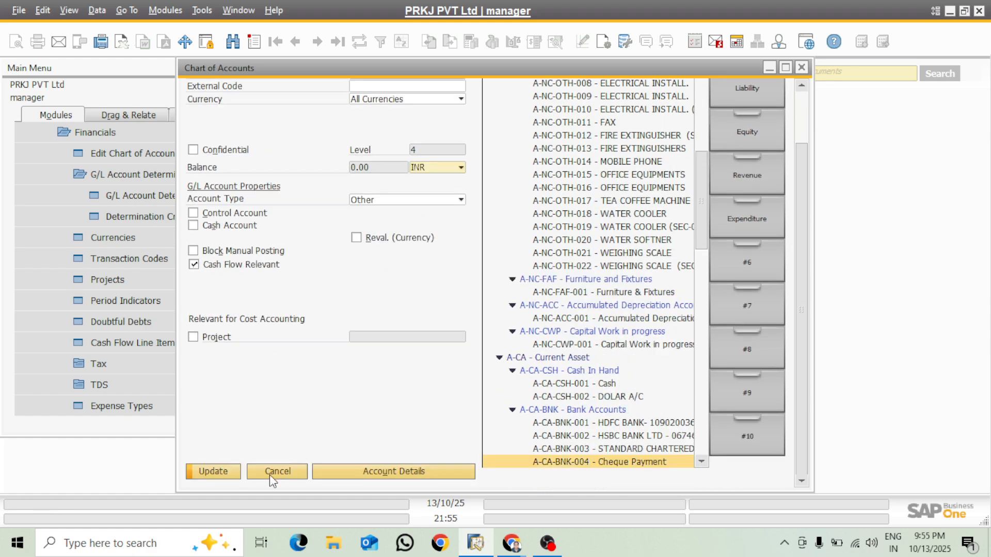
{"action": "left_click", "coordinate": [225, 471]}
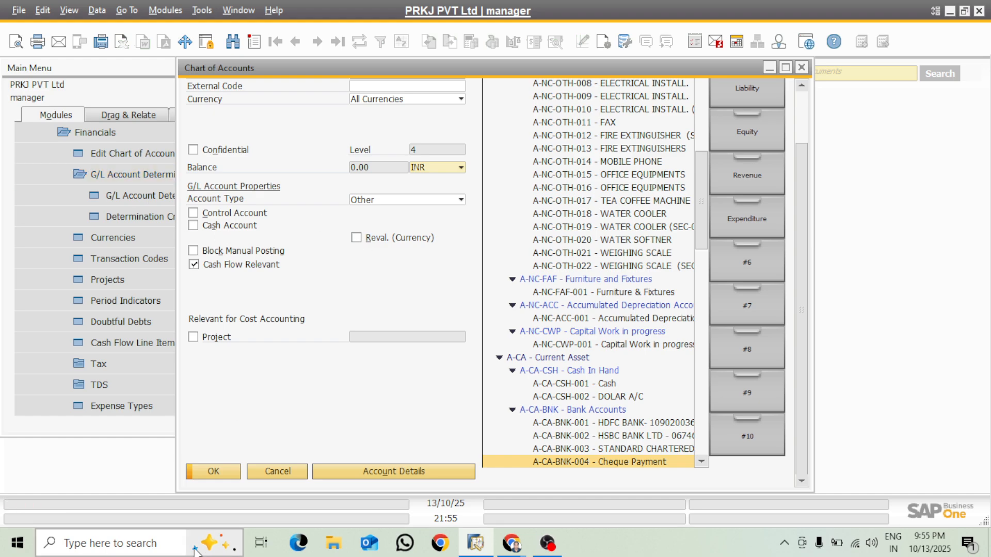
{"action": "left_click", "coordinate": [223, 471]}
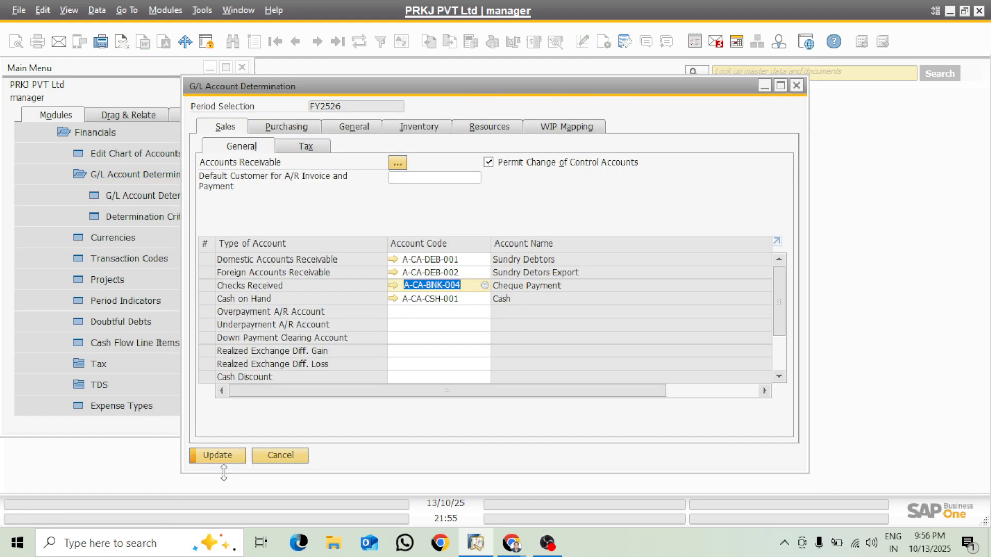
{"action": "left_click", "coordinate": [485, 299]}
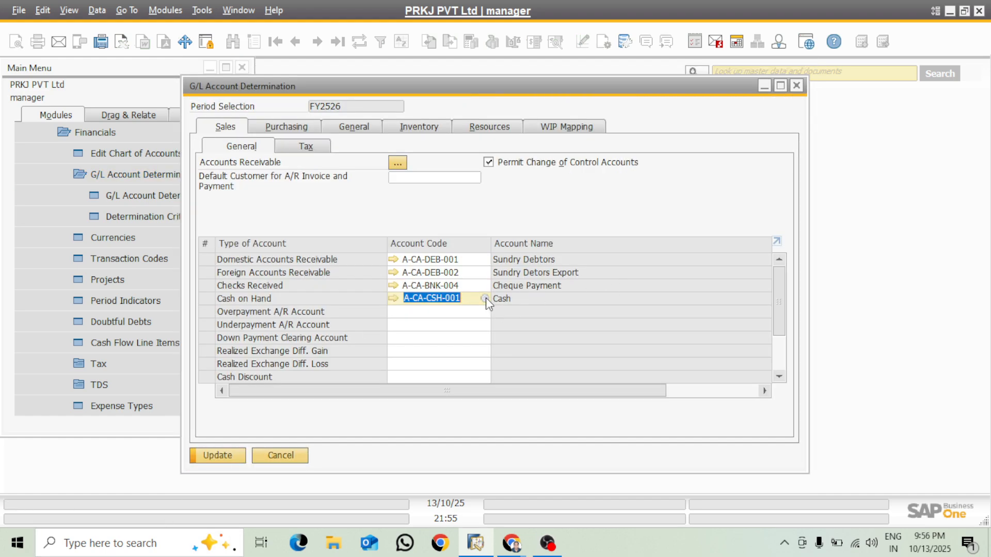
{"action": "left_click", "coordinate": [425, 312]}
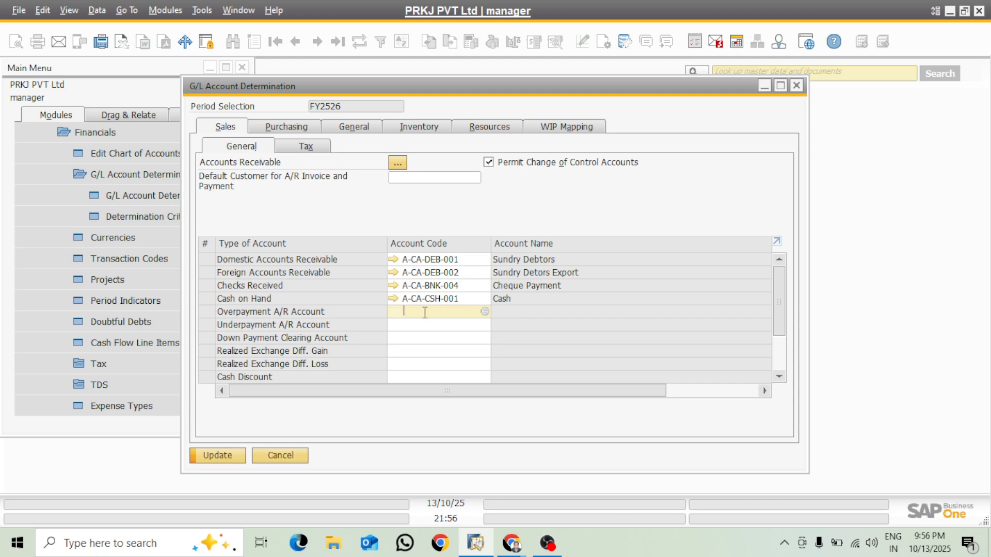
{"action": "left_click", "coordinate": [431, 324]}
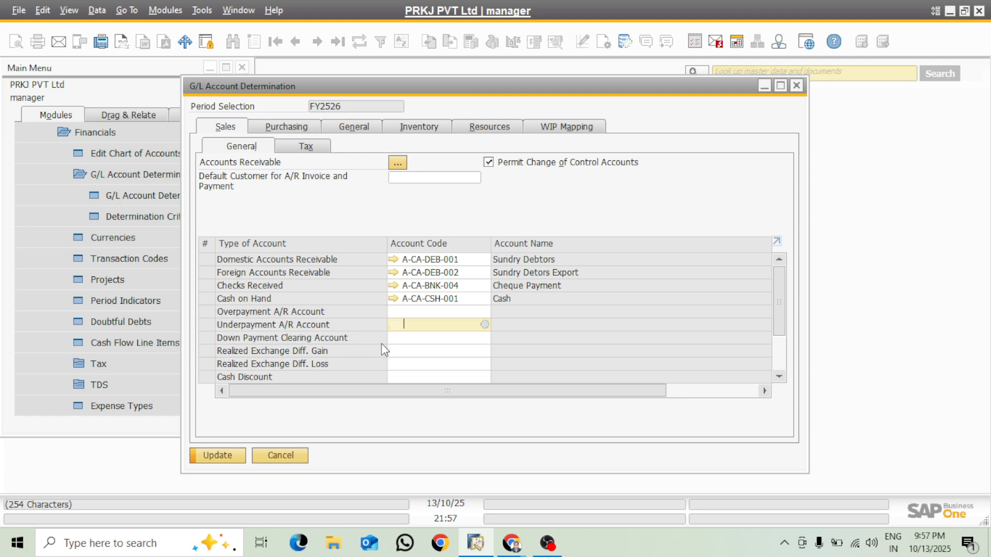
Step: Open the account list for the Down Payment Clearing Account and search it by account name for "dow"
{"action": "left_click", "coordinate": [413, 338]}
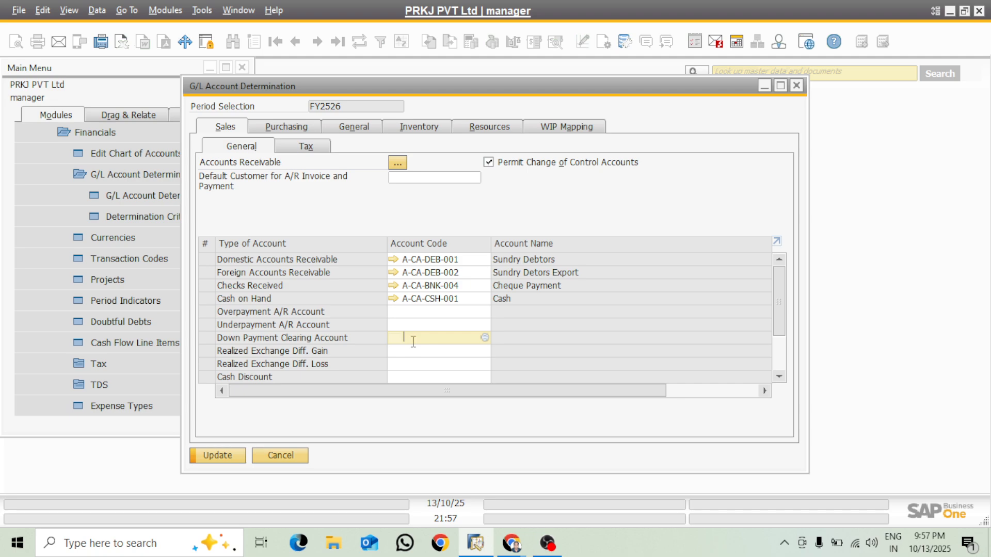
{"action": "left_click", "coordinate": [485, 338]}
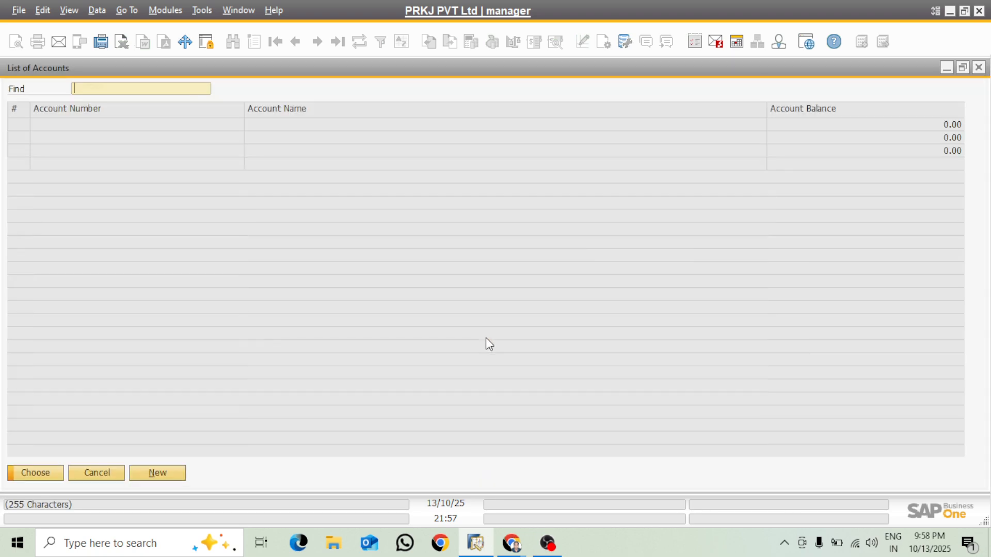
{"action": "double_click", "coordinate": [298, 109]}
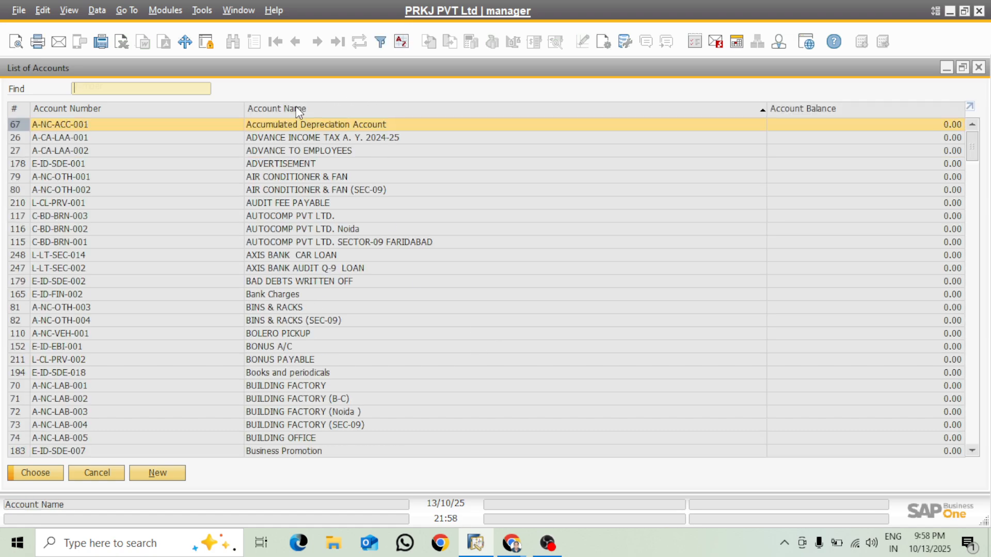
{"action": "type", "text": "dow"}
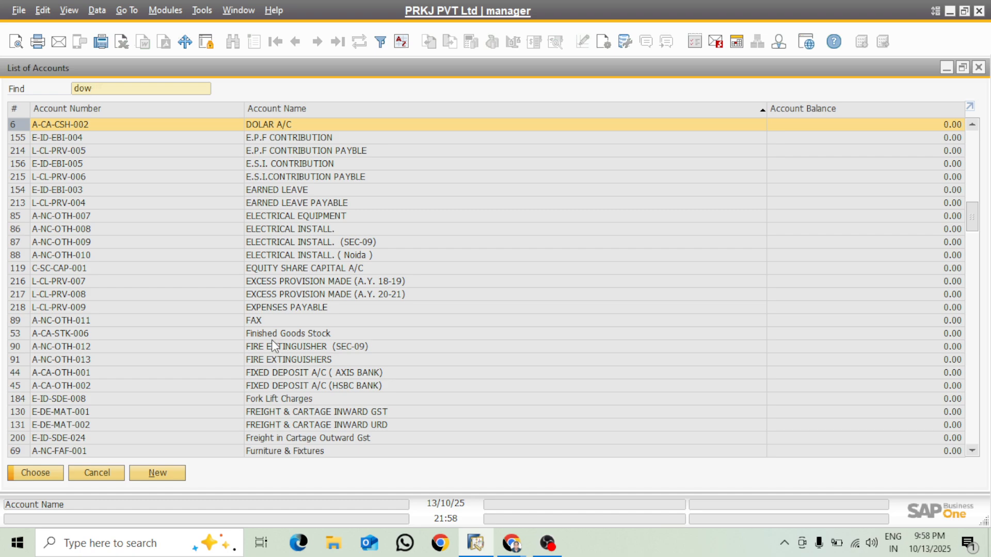
Step: Start a new G/L account from the account list and browse the asset and expenditure accounts for a suitable group
{"action": "left_click", "coordinate": [158, 472]}
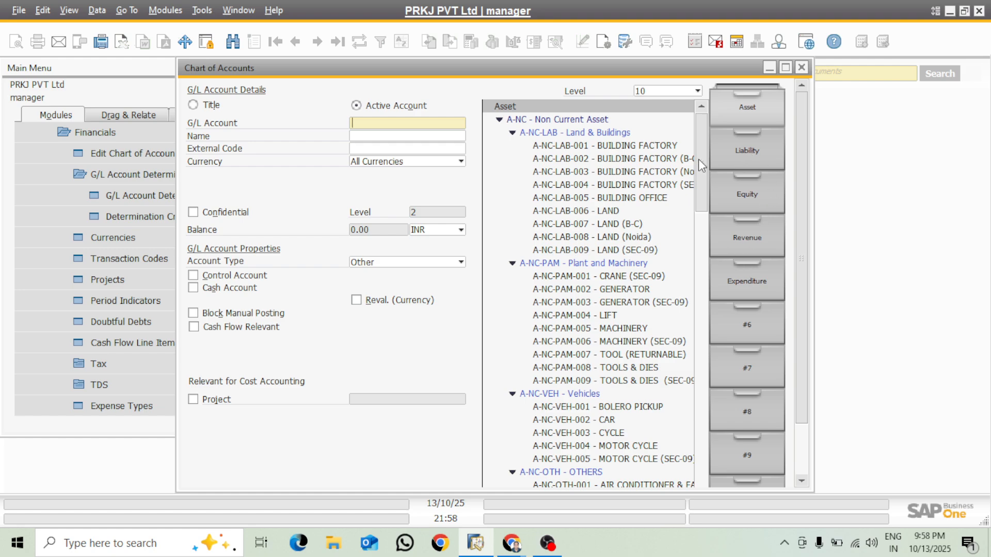
{"action": "left_click_drag", "start_coordinate": [702, 164], "coordinate": [724, 494]}
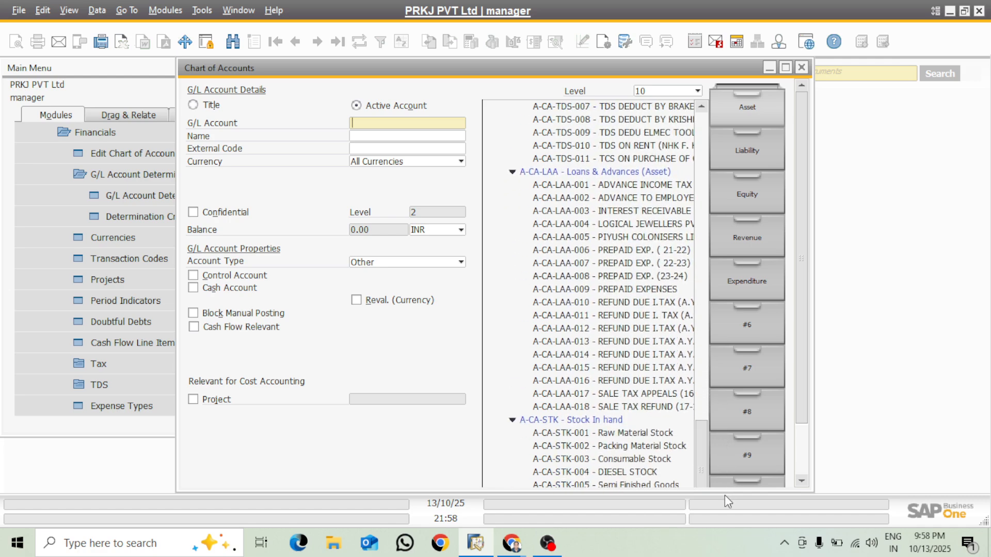
{"action": "left_click_drag", "start_coordinate": [803, 344], "coordinate": [808, 435]}
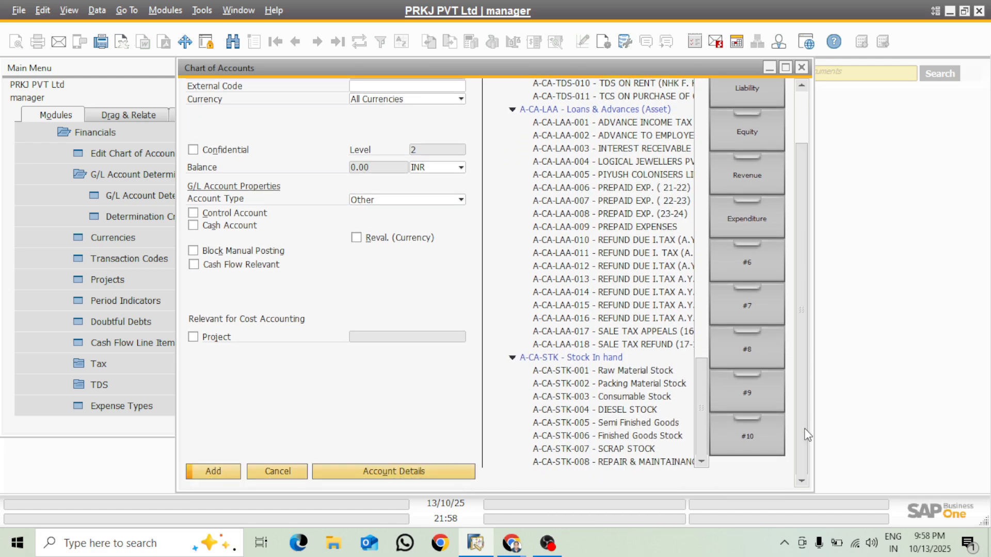
{"action": "scroll", "coordinate": [701, 403], "scroll_direction": "up", "scroll_amount": 1}
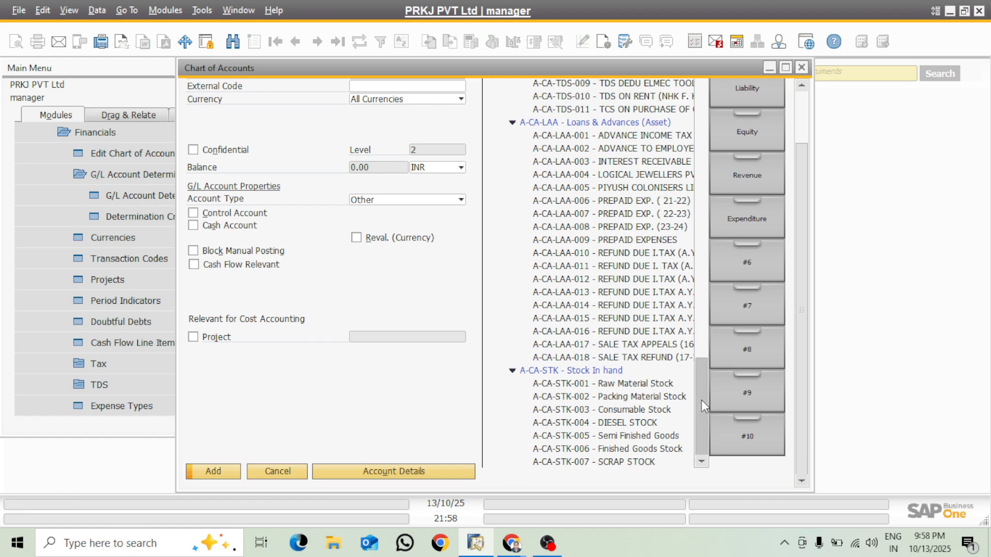
{"action": "left_click_drag", "start_coordinate": [702, 401], "coordinate": [699, 224]}
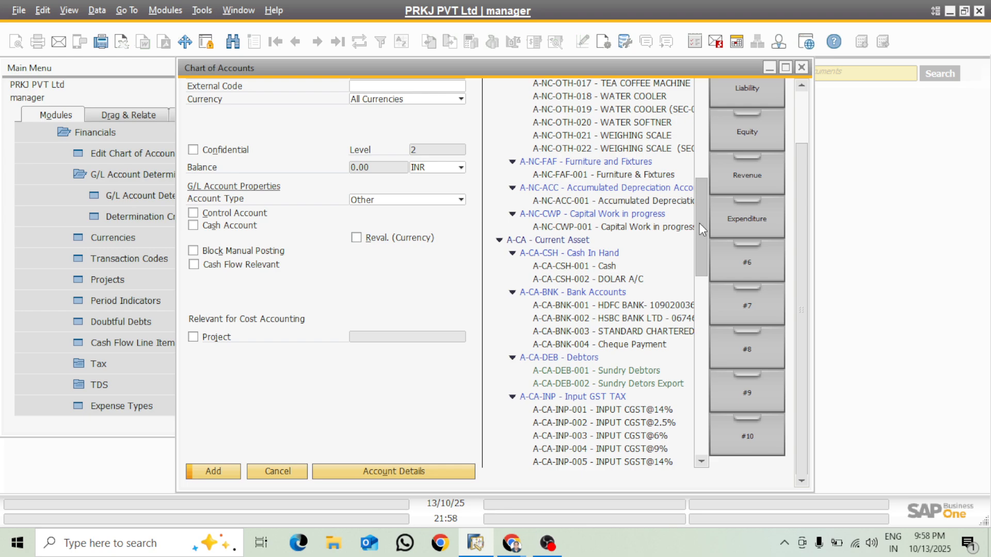
{"action": "left_click_drag", "start_coordinate": [699, 223], "coordinate": [689, 71]}
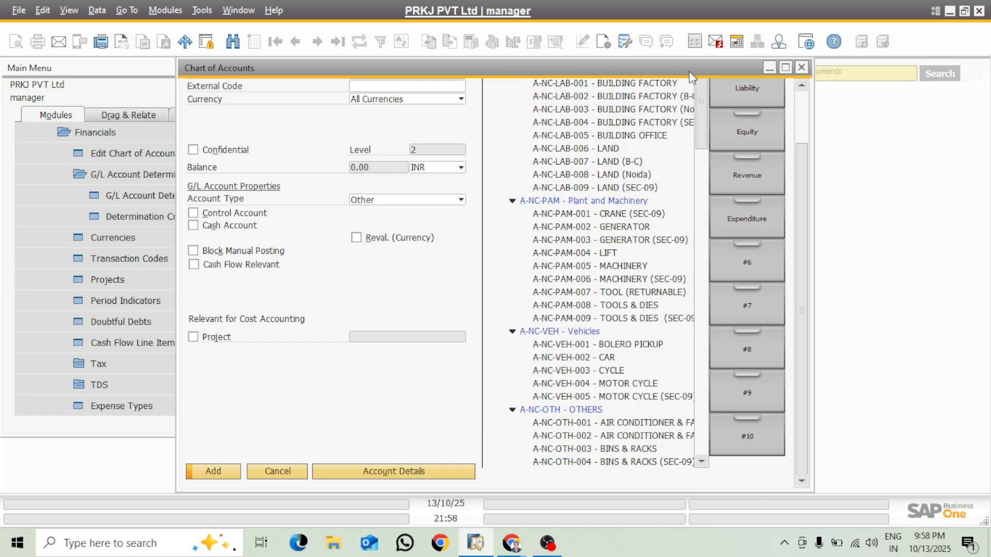
{"action": "left_click", "coordinate": [746, 225]}
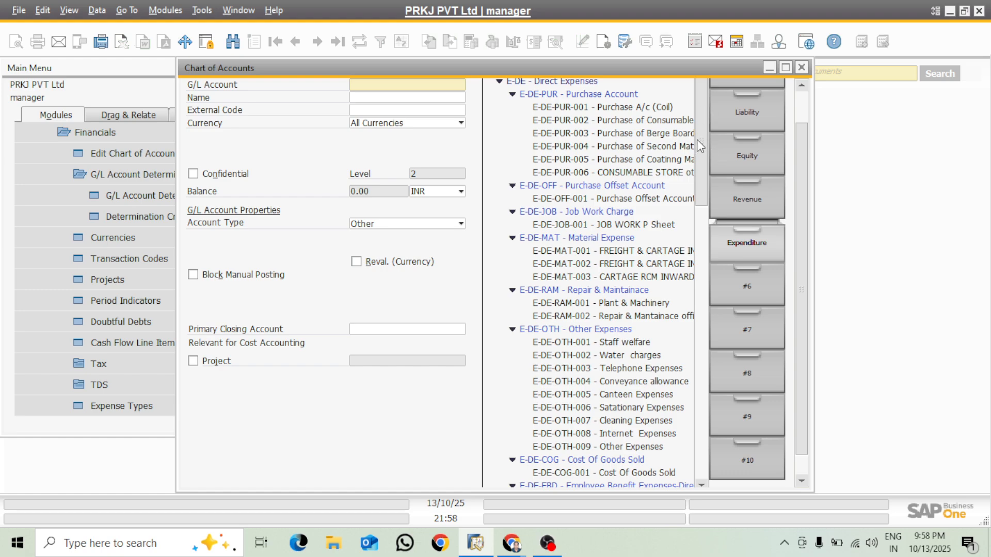
{"action": "left_click_drag", "start_coordinate": [699, 135], "coordinate": [698, 139]}
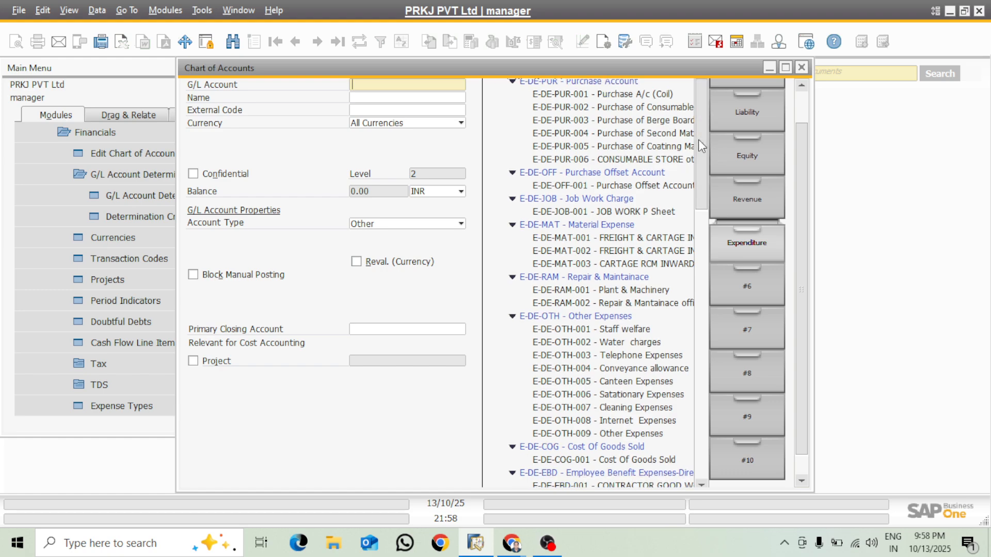
Step: Copy the code of the Purchase Offset Account E-DE-OFF-001 and use it to give a new account the code E-DE-OFF-002
{"action": "left_click", "coordinate": [581, 187]}
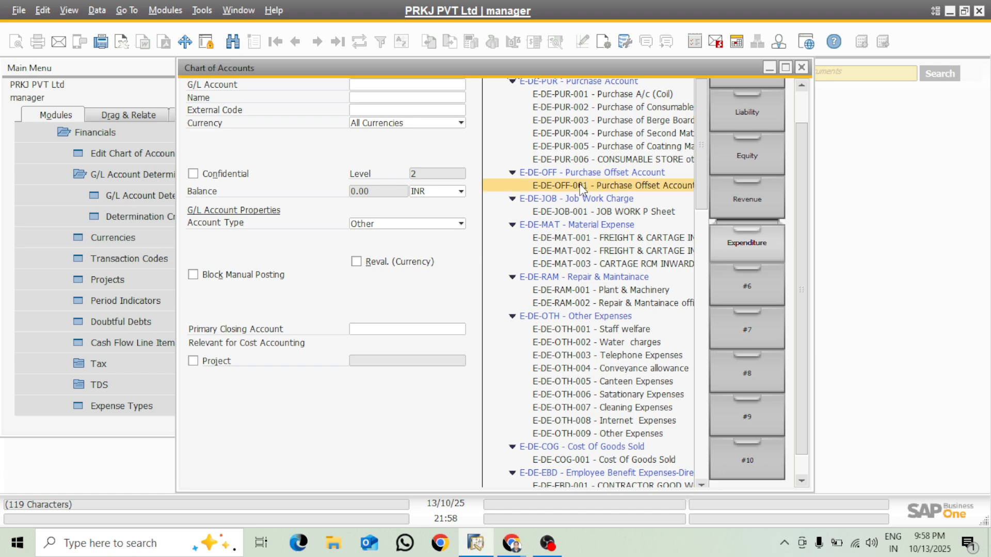
{"action": "right_click", "coordinate": [411, 84]}
{"action": "left_click", "coordinate": [457, 91]}
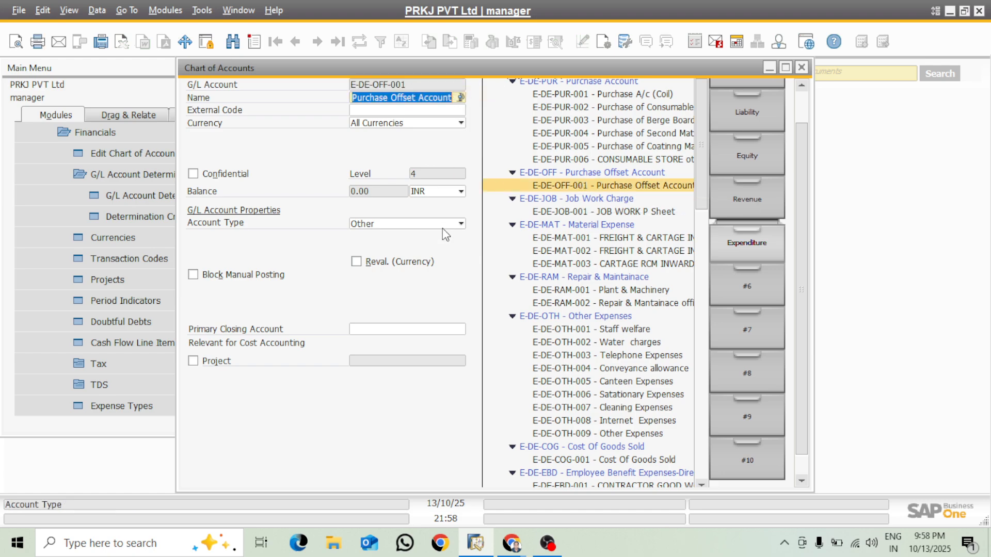
{"action": "key", "text": "ctrl+a"}
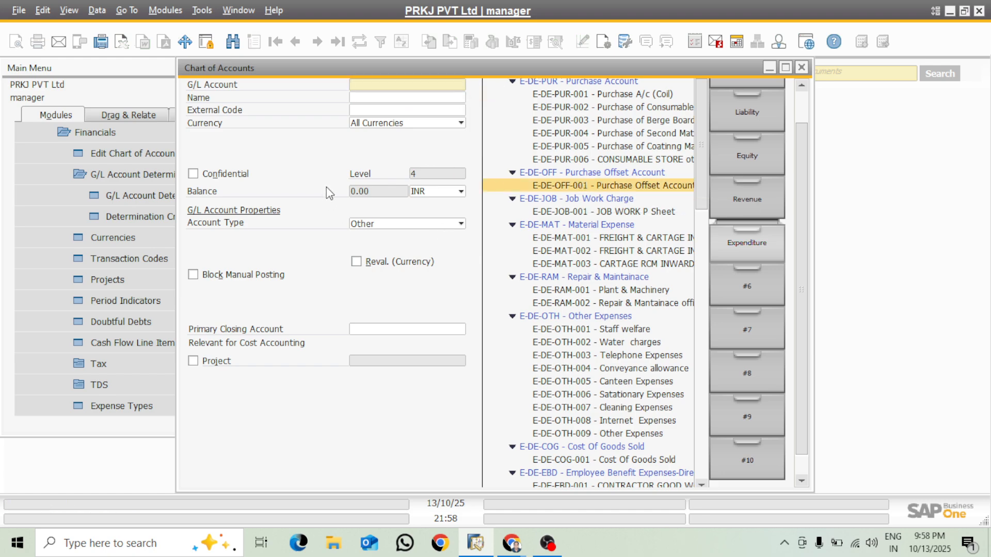
{"action": "key", "text": "ctrl+v"}
{"action": "key", "text": "BackSpace"}
{"action": "type", "text": "2"}
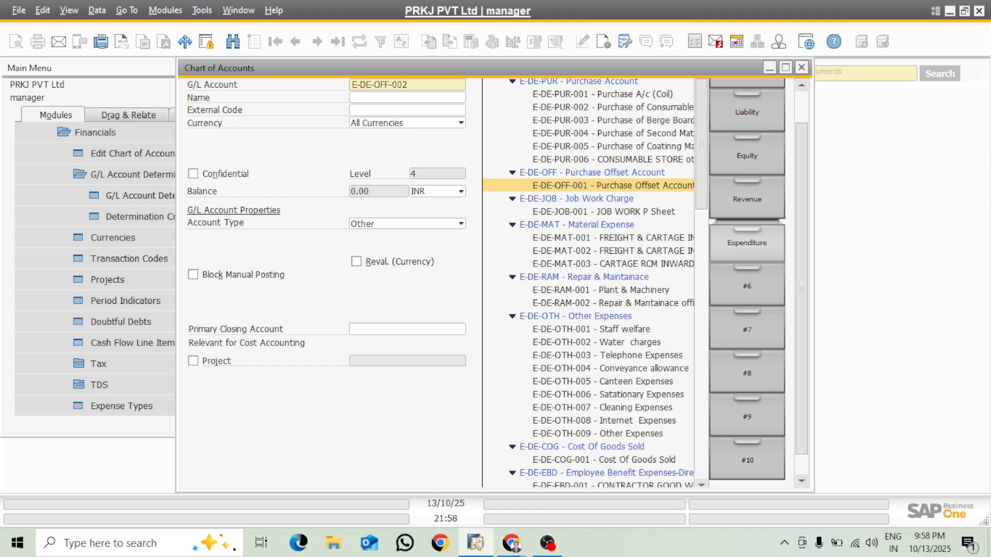
Step: Name the new account "Downpayment Clearing AC", add it, and assign it as the Down Payment Clearing Account
{"action": "left_click", "coordinate": [355, 106]}
{"action": "left_click", "coordinate": [358, 101]}
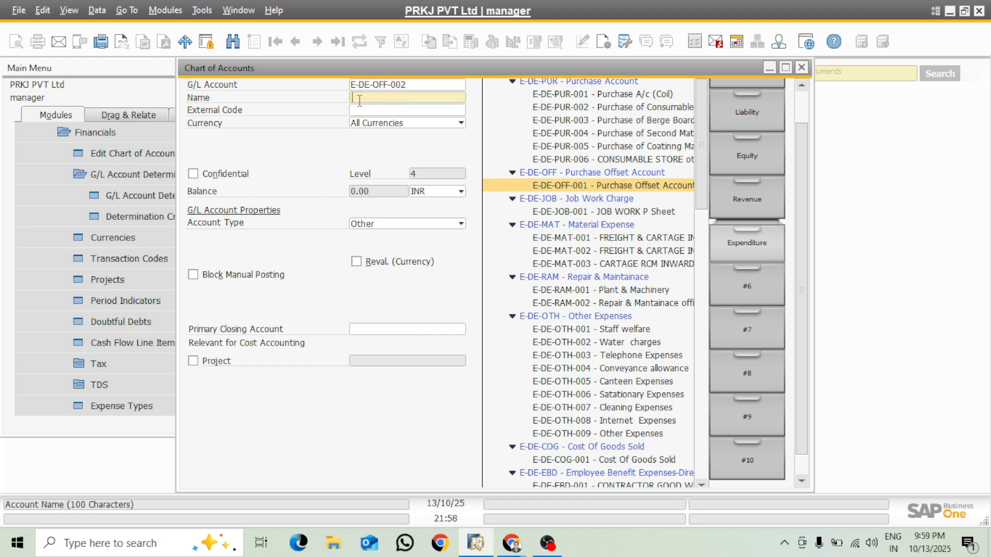
{"action": "type", "text": "Downpayment Cleari"}
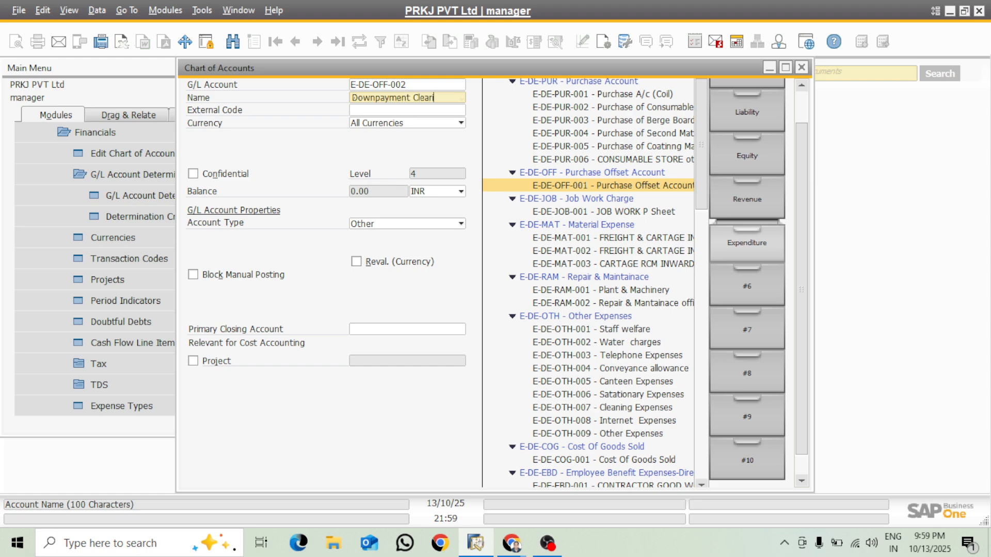
{"action": "type", "text": "ng Ac"}
{"action": "key", "text": "BackSpace"}
{"action": "type", "text": "C"}
{"action": "key", "text": "Return"}
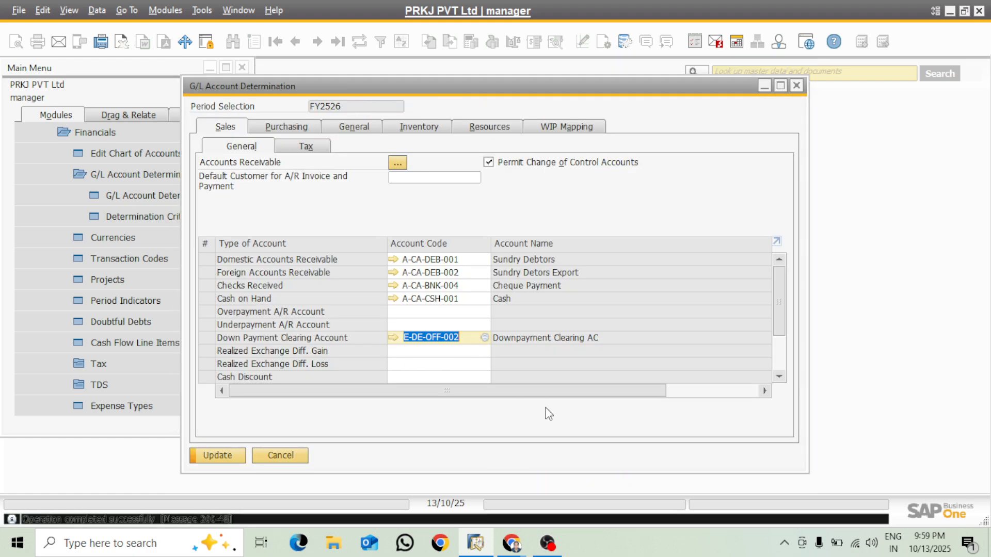
Step: Open the account list for Realized Exchange Diff. Gain and search it by account name for "exch"
{"action": "scroll", "coordinate": [469, 361], "scroll_direction": "down", "scroll_amount": 3}
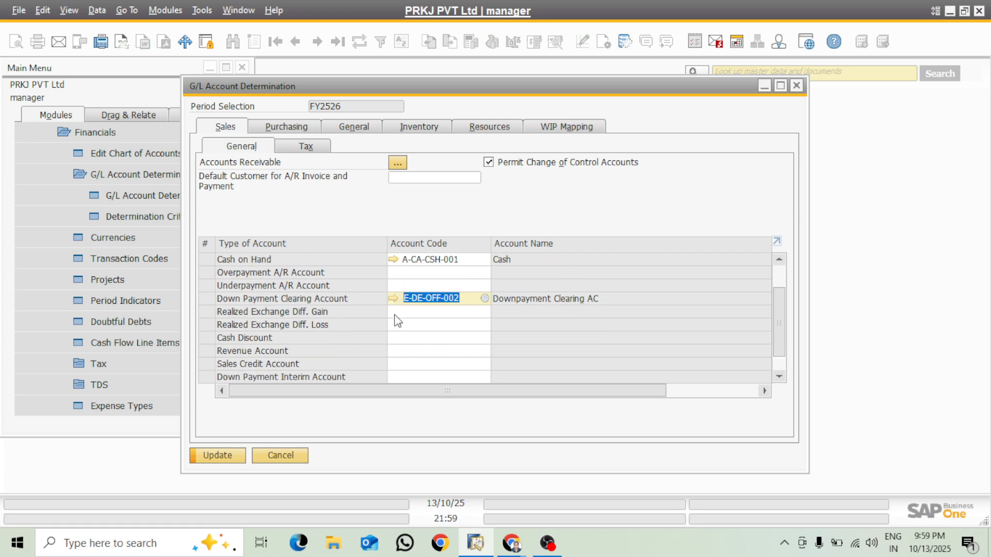
{"action": "left_click", "coordinate": [395, 314]}
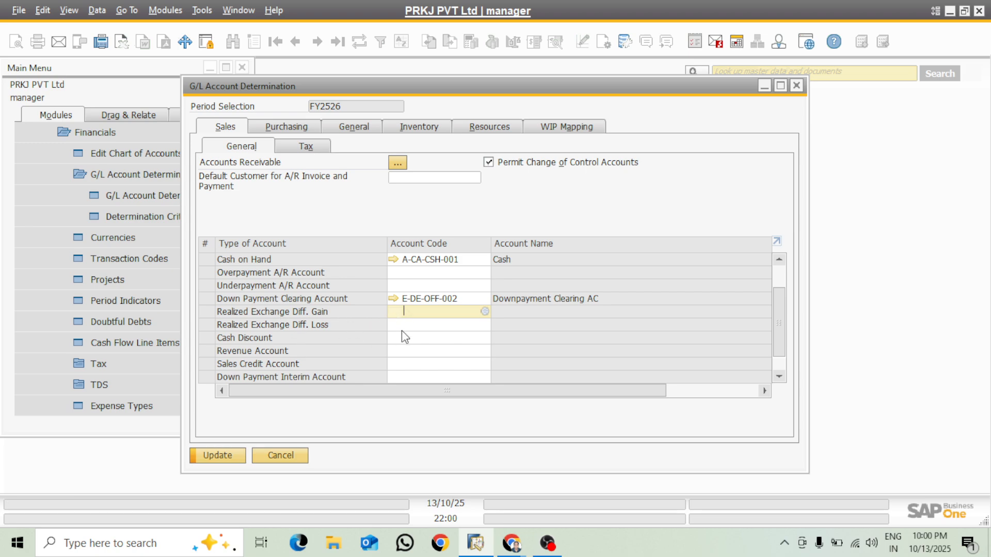
{"action": "left_click", "coordinate": [415, 329]}
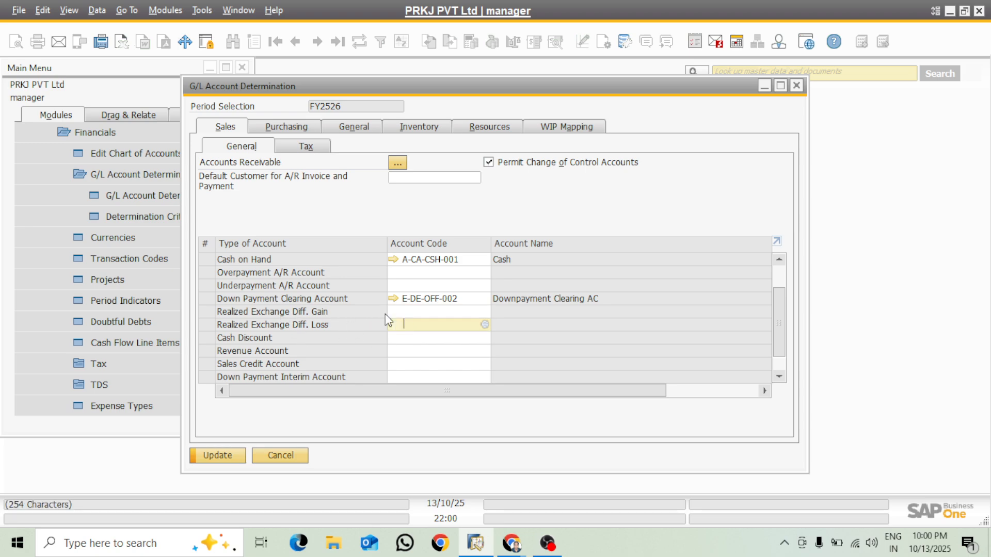
{"action": "left_click", "coordinate": [421, 312]}
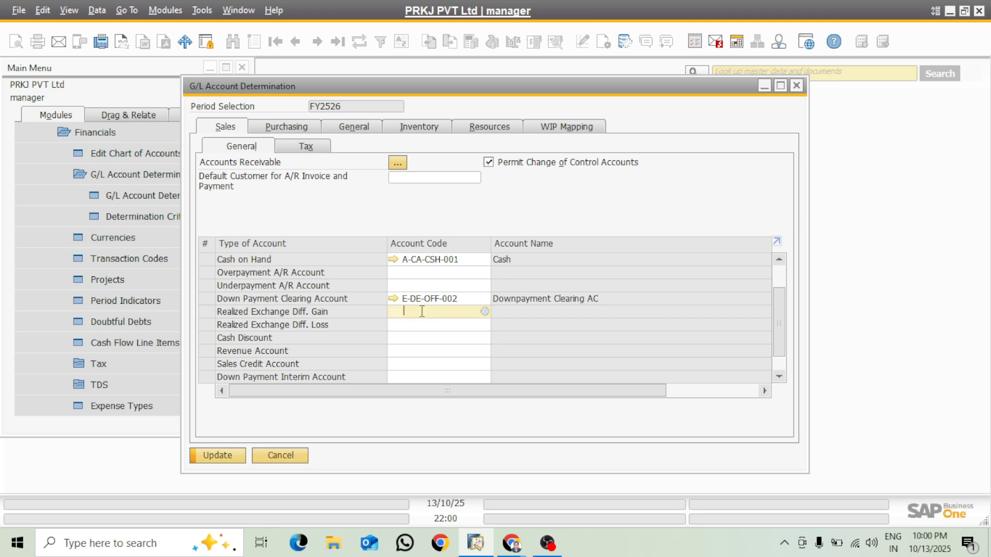
{"action": "left_click", "coordinate": [483, 312]}
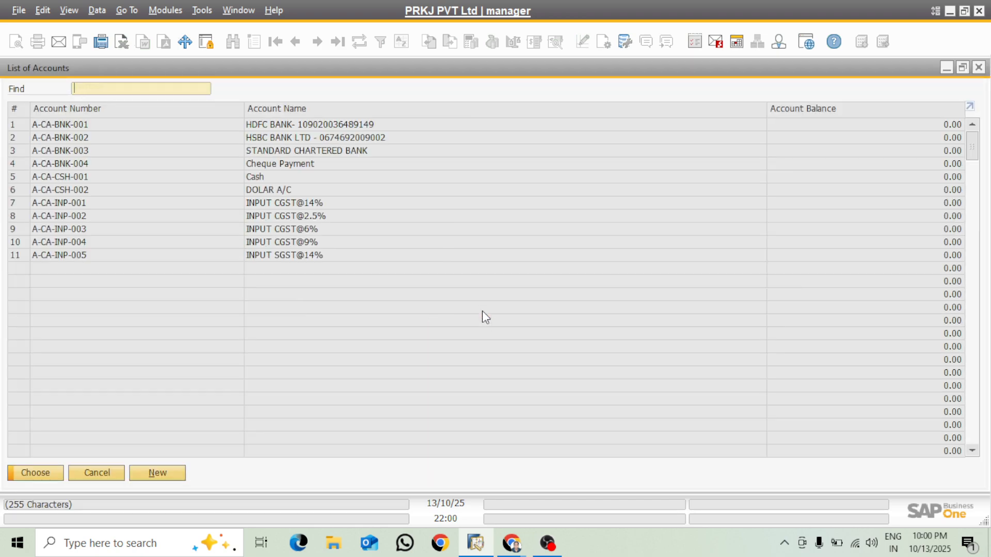
{"action": "double_click", "coordinate": [277, 109]}
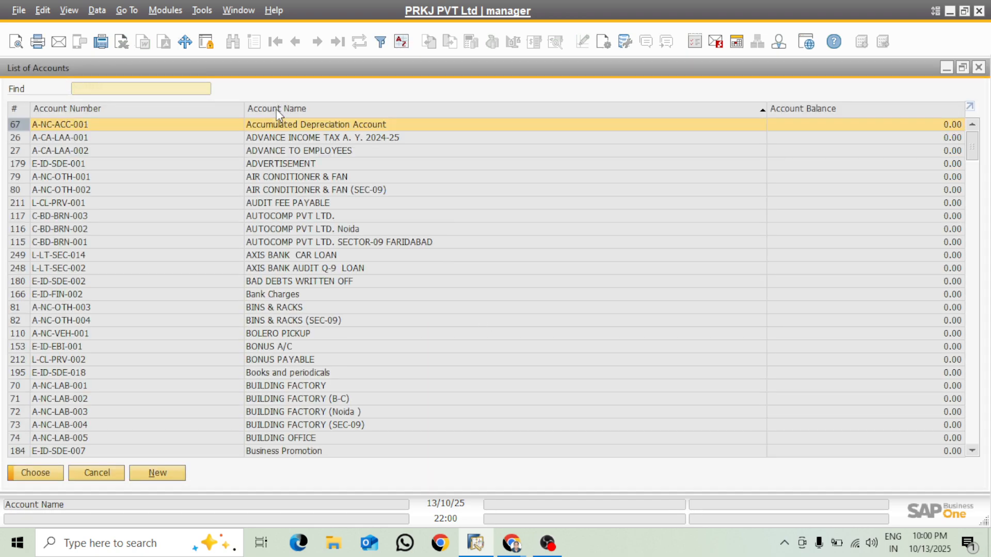
{"action": "type", "text": "x"}
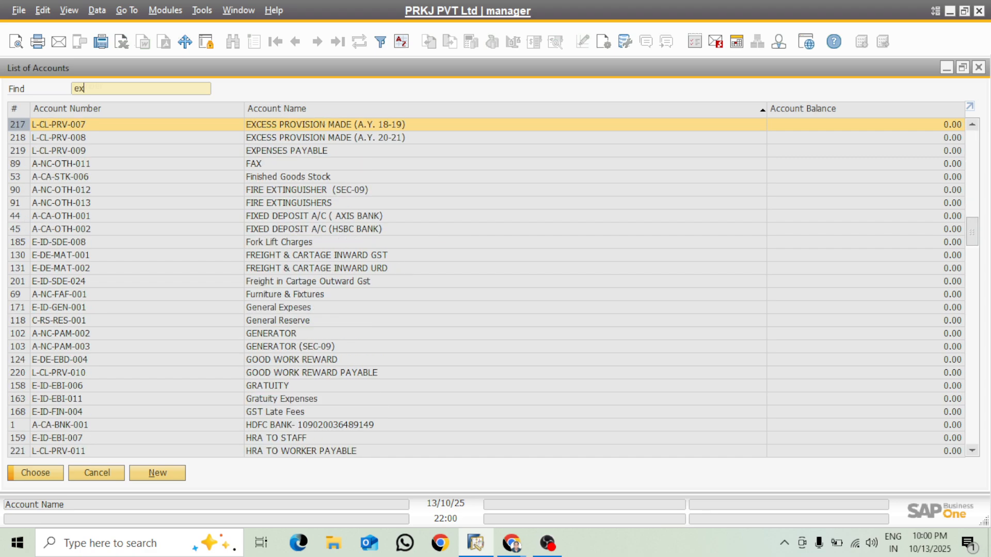
{"action": "type", "text": "ch"}
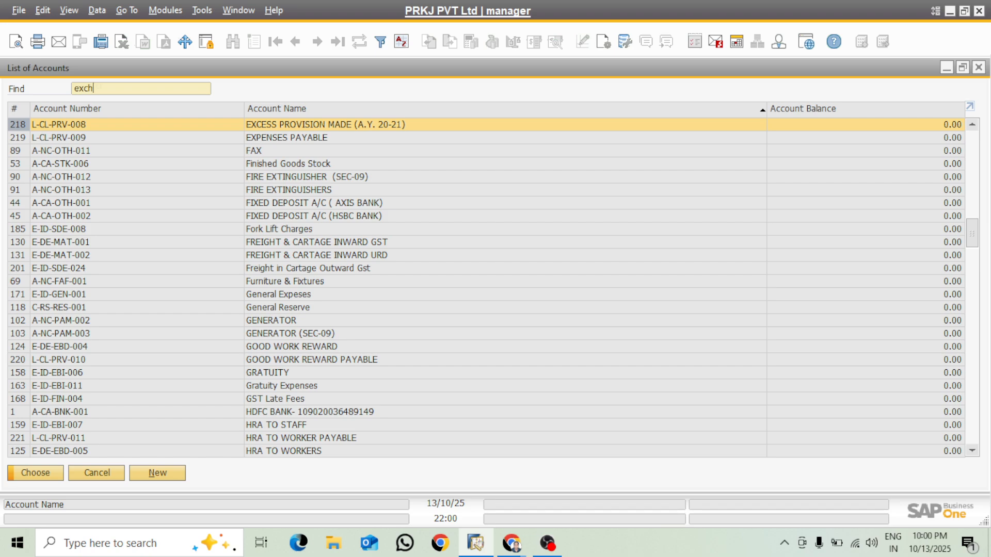
Step: Start a new G/L account from the account list and copy the code of Other Expenses account E-DE-OTH-009 in the expenditure accounts
{"action": "left_click", "coordinate": [158, 473]}
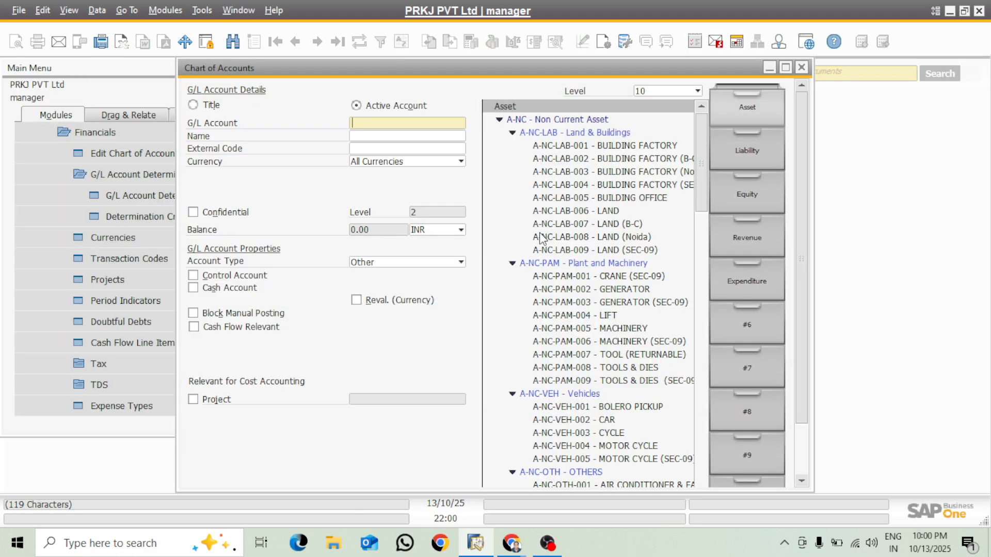
{"action": "left_click", "coordinate": [752, 286]}
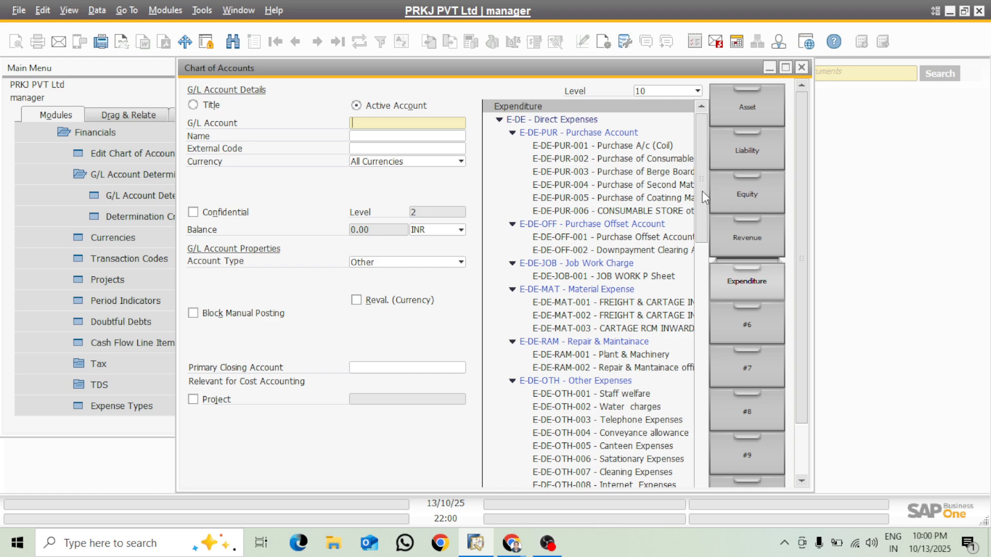
{"action": "left_click_drag", "start_coordinate": [700, 193], "coordinate": [704, 206]}
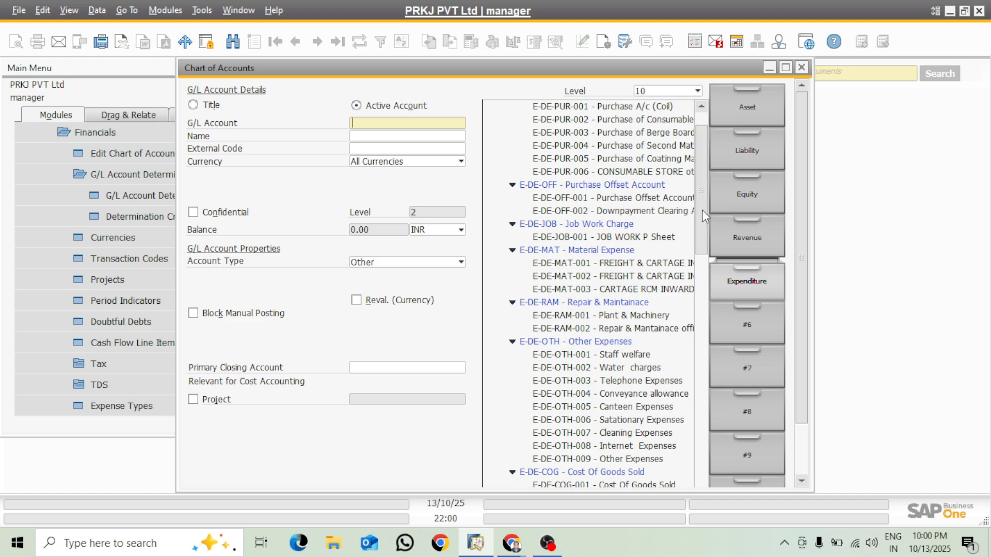
{"action": "left_click", "coordinate": [553, 342]}
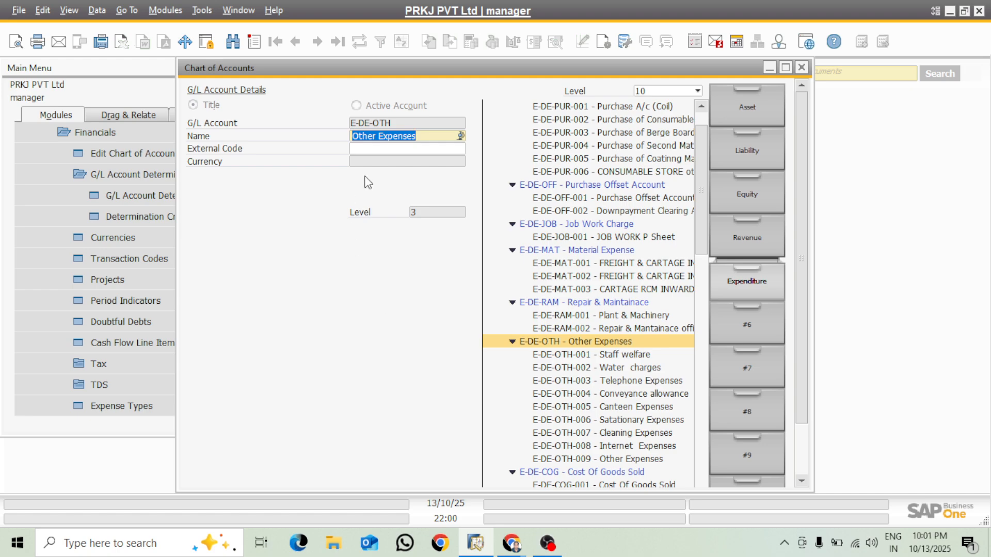
{"action": "key", "text": "ctrl+a"}
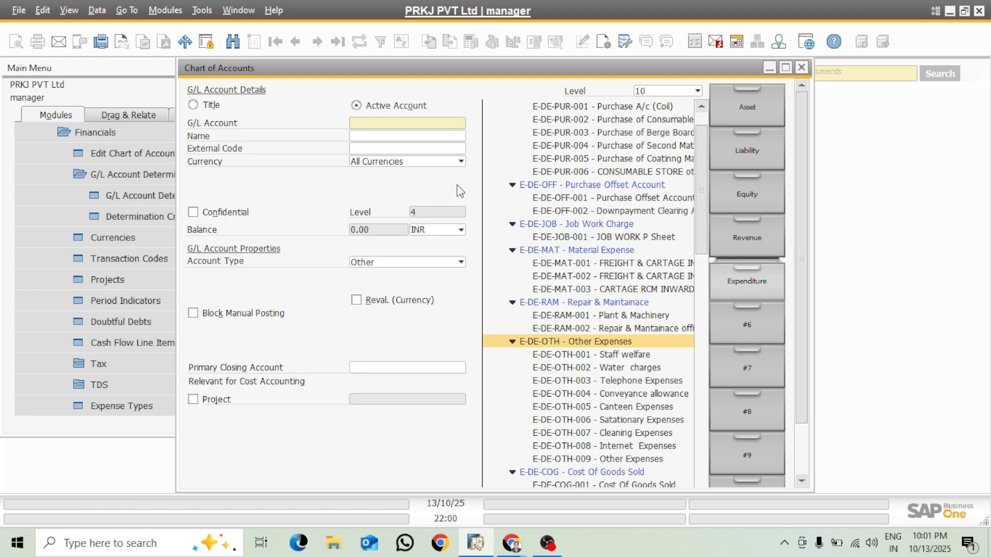
{"action": "right_click", "coordinate": [551, 457]}
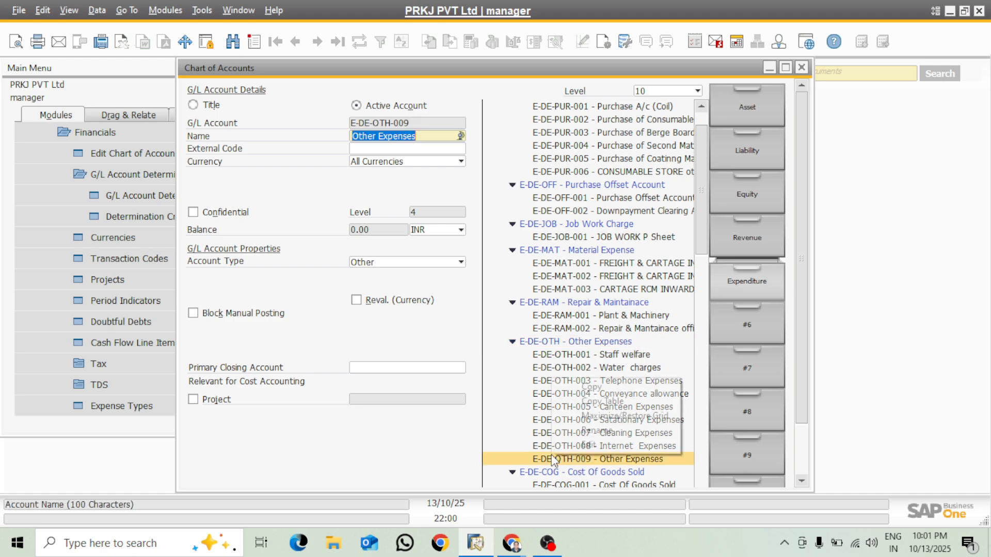
{"action": "right_click", "coordinate": [413, 118]}
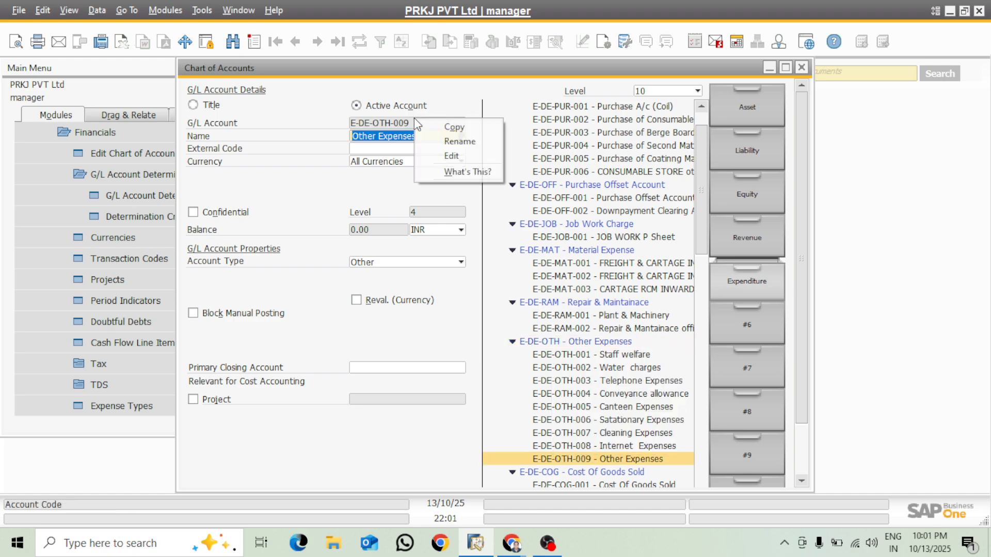
{"action": "left_click", "coordinate": [453, 134]}
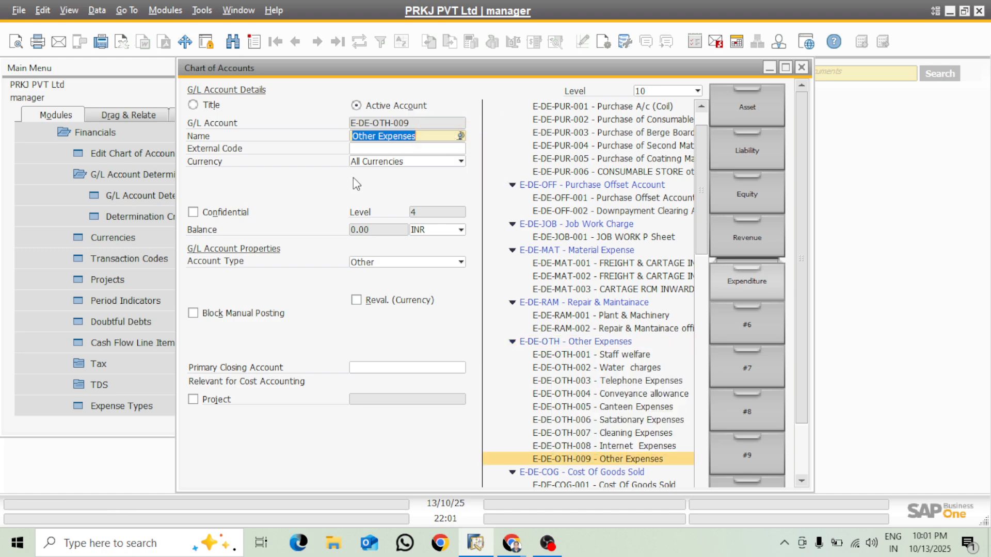
Step: Add a new account in the Other Expenses group and use the copied code to give it the code E-DE-OTH-010
{"action": "key", "text": "ctrl+a"}
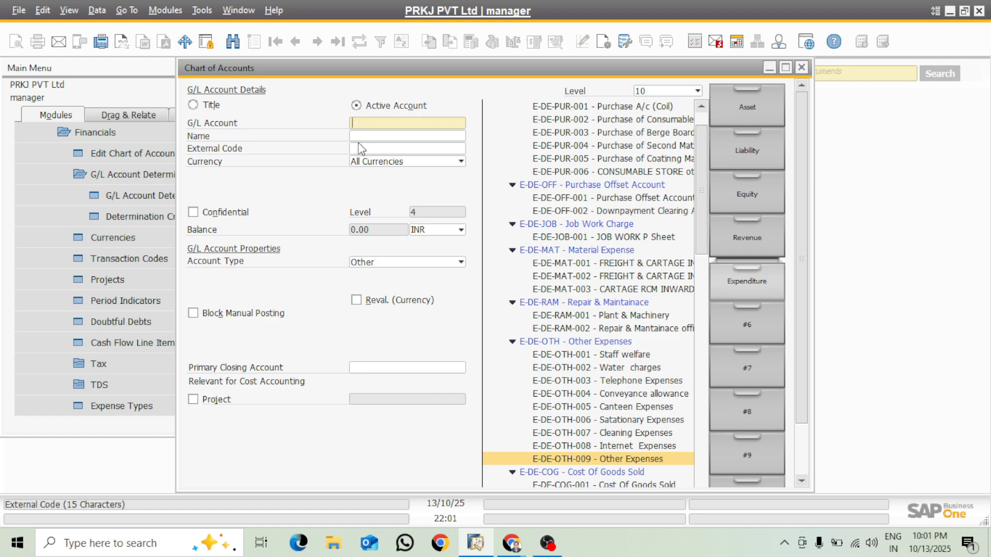
{"action": "type", "text": "E-DE-OTH-009"}
{"action": "key", "text": "BackSpace"}
{"action": "key", "text": "BackSpace"}
{"action": "type", "text": "10"}
{"action": "key", "text": "Tab"}
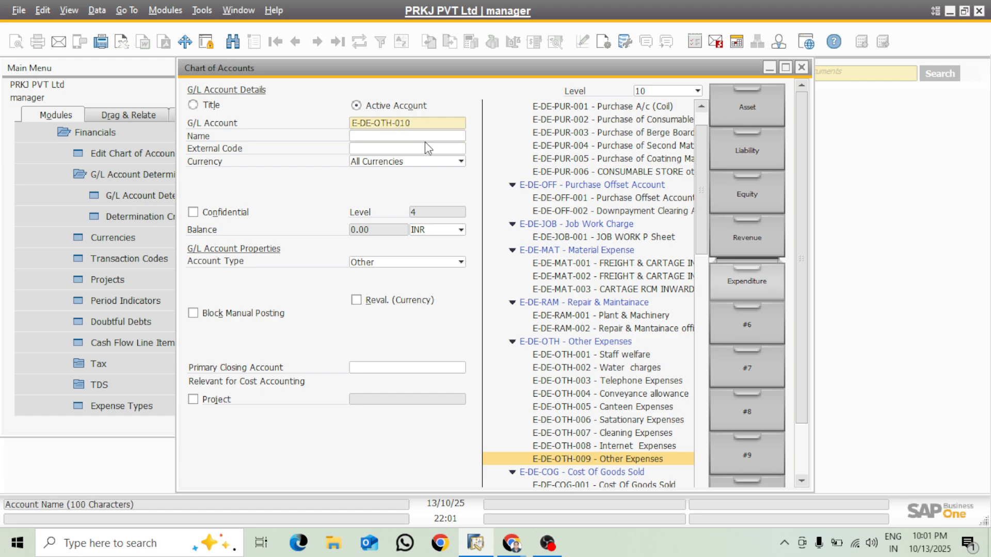
Step: Name the new account "Exchange Rate Diff.AC", add it, and assign it as the Realized Exchange Diff. Gain account
{"action": "left_click", "coordinate": [379, 136]}
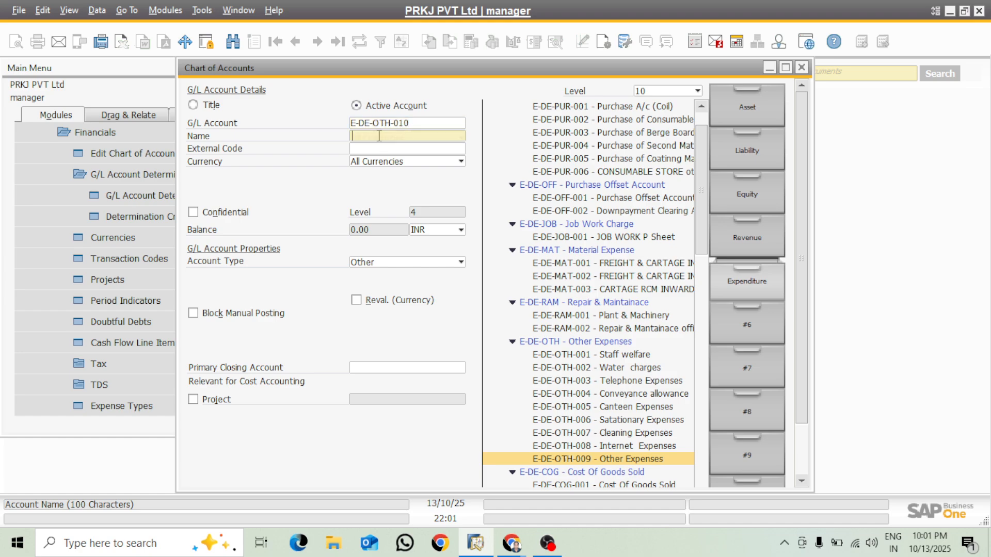
{"action": "type", "text": "Excha"}
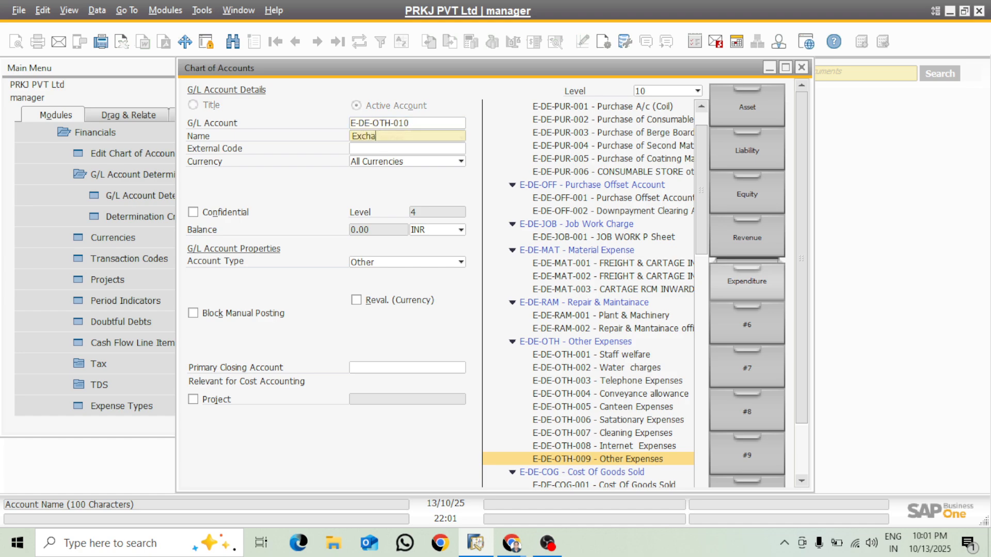
{"action": "type", "text": "nge Rate Diff.AC"}
{"action": "key", "text": "Return"}
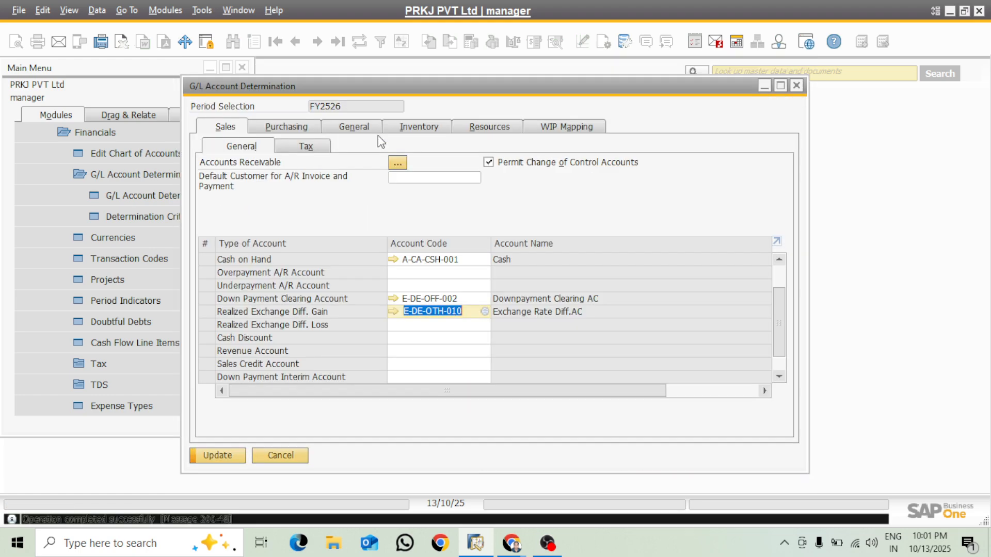
Step: Copy the Realized Exchange Diff. Gain account code E-DE-OTH-010 and assign it to Realized Exchange Diff. Loss as well
{"action": "right_click", "coordinate": [470, 316]}
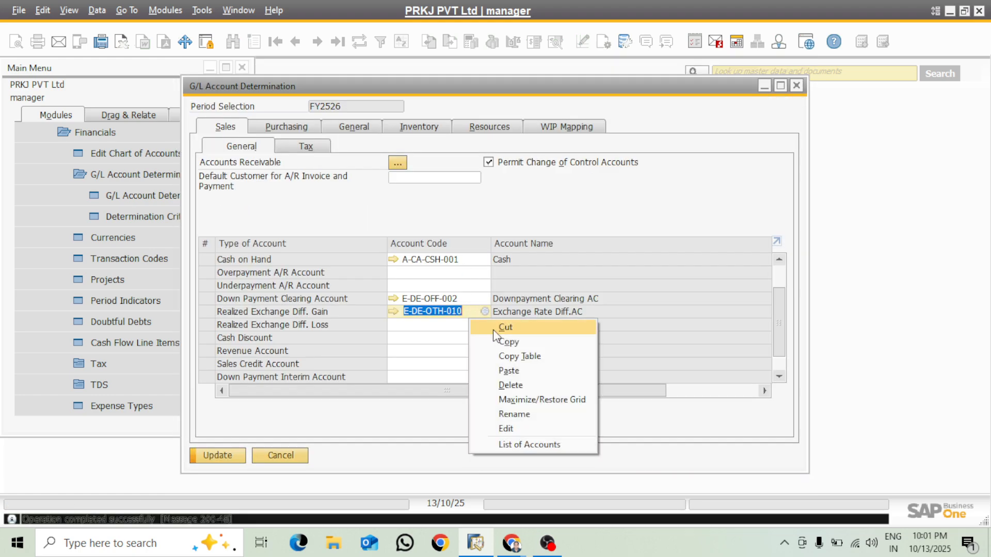
{"action": "left_click", "coordinate": [508, 343]}
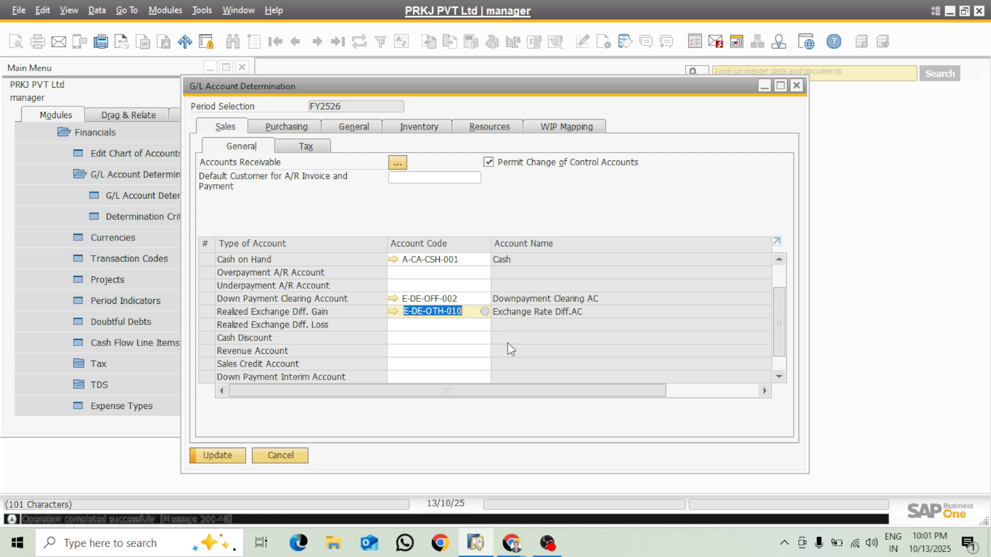
{"action": "left_click", "coordinate": [421, 323]}
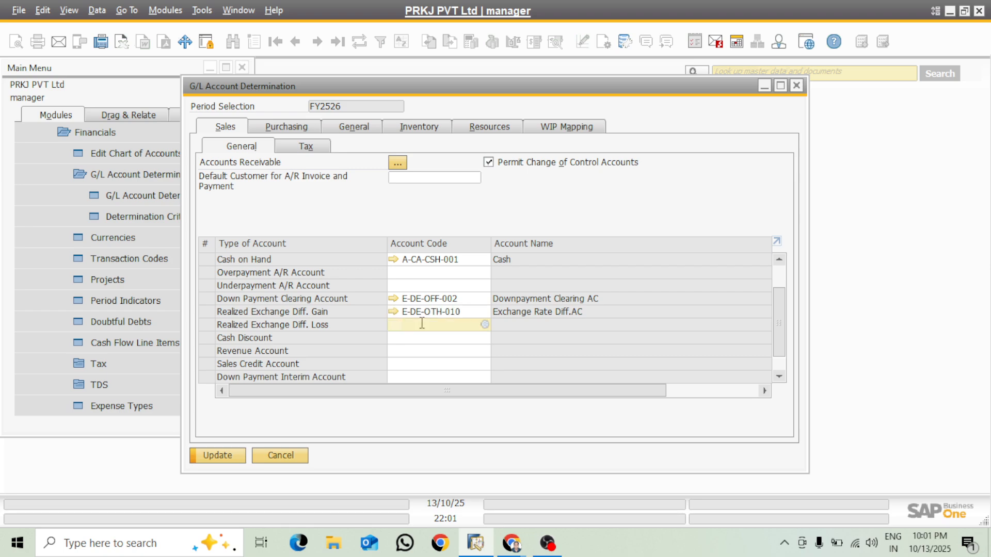
{"action": "left_click", "coordinate": [472, 313]}
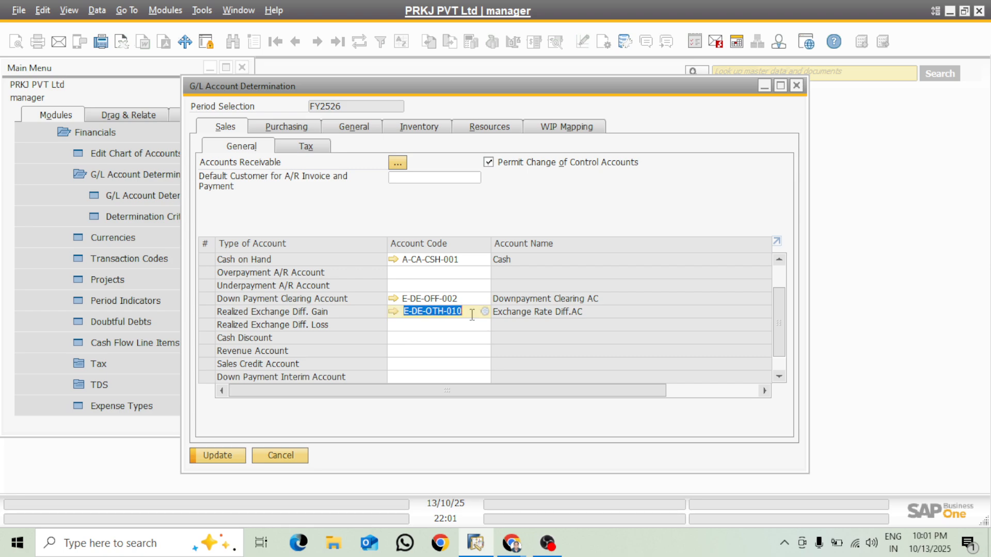
{"action": "left_click", "coordinate": [430, 325]}
{"action": "key", "text": "ctrl+v"}
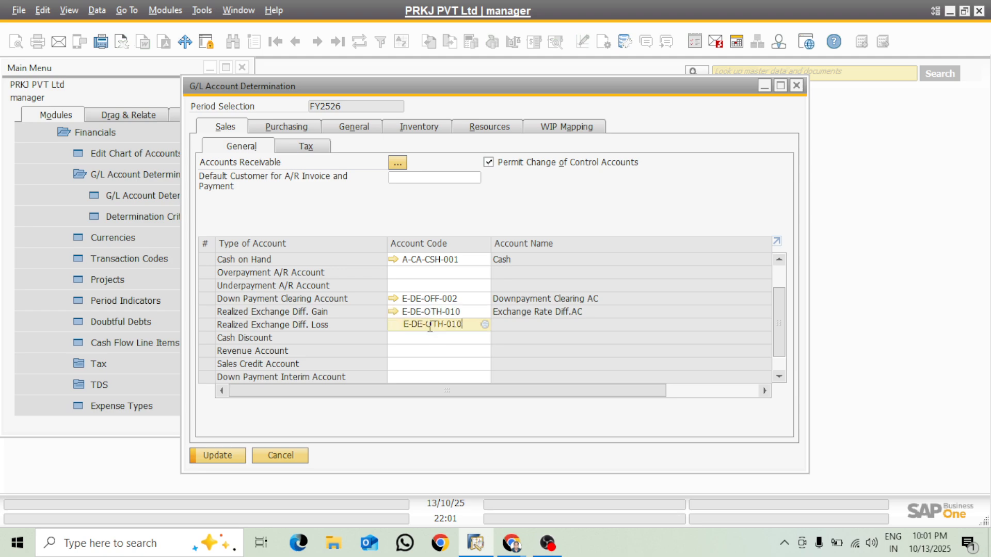
{"action": "key", "text": "Tab"}
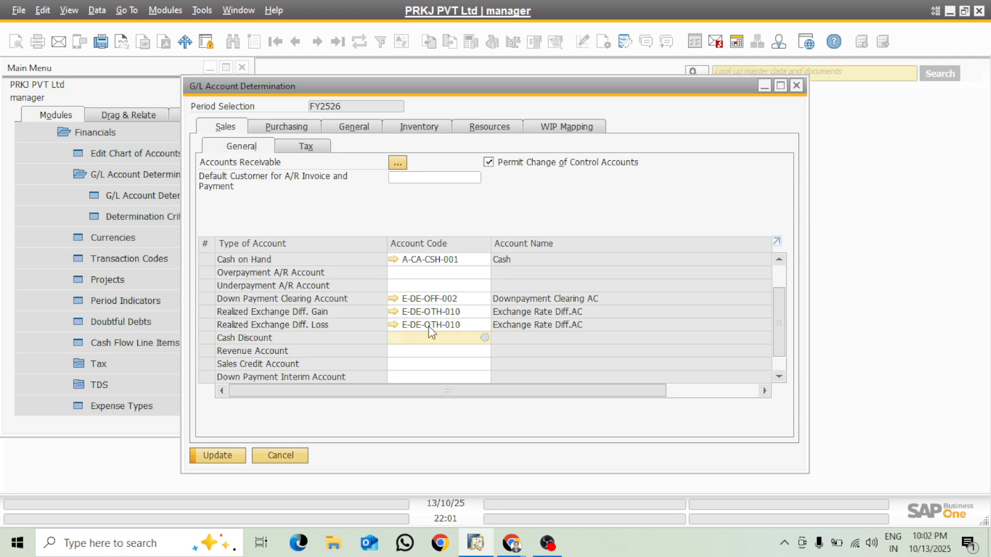
Step: Open the account list for Cash Discount and search it by account name for "di" and for "cas"
{"action": "left_click", "coordinate": [485, 337]}
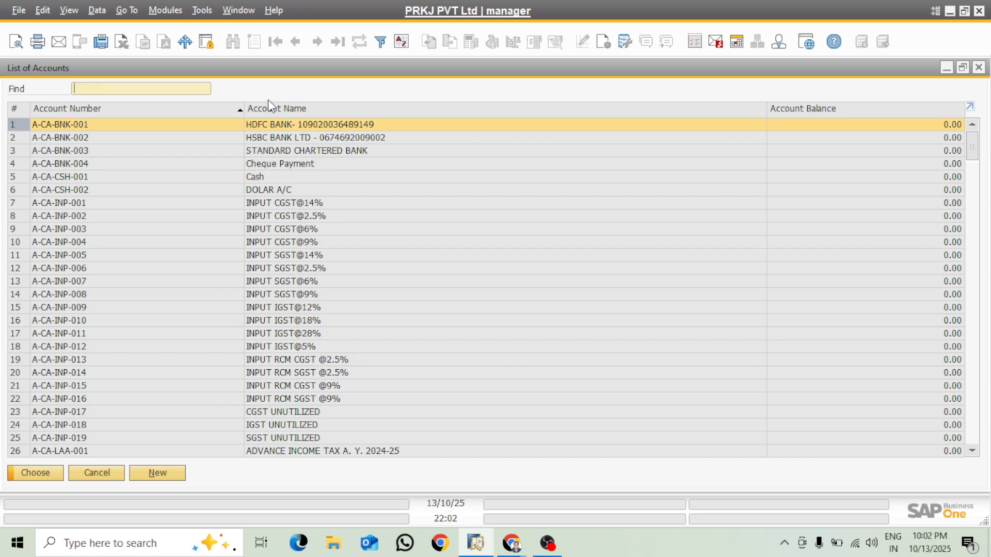
{"action": "double_click", "coordinate": [281, 110]}
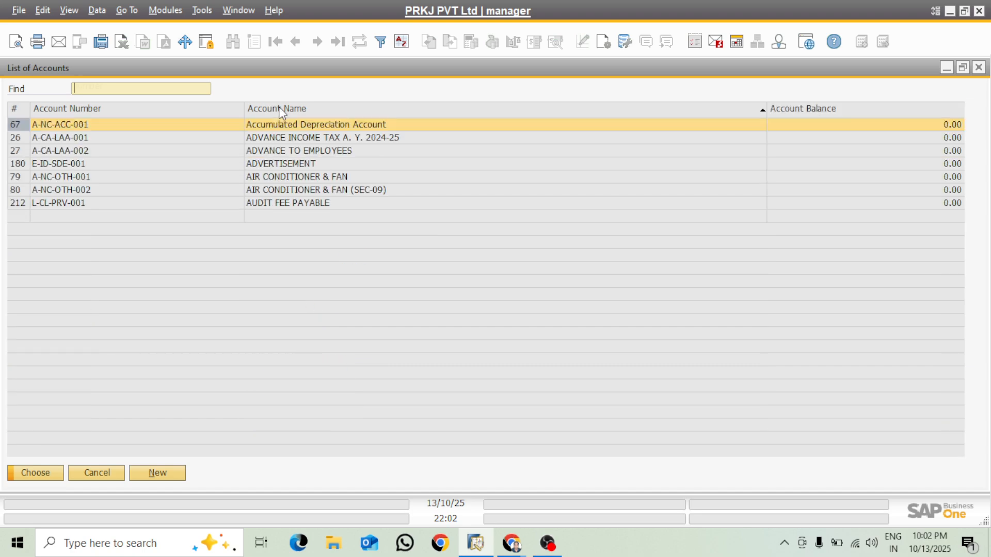
{"action": "type", "text": "di"}
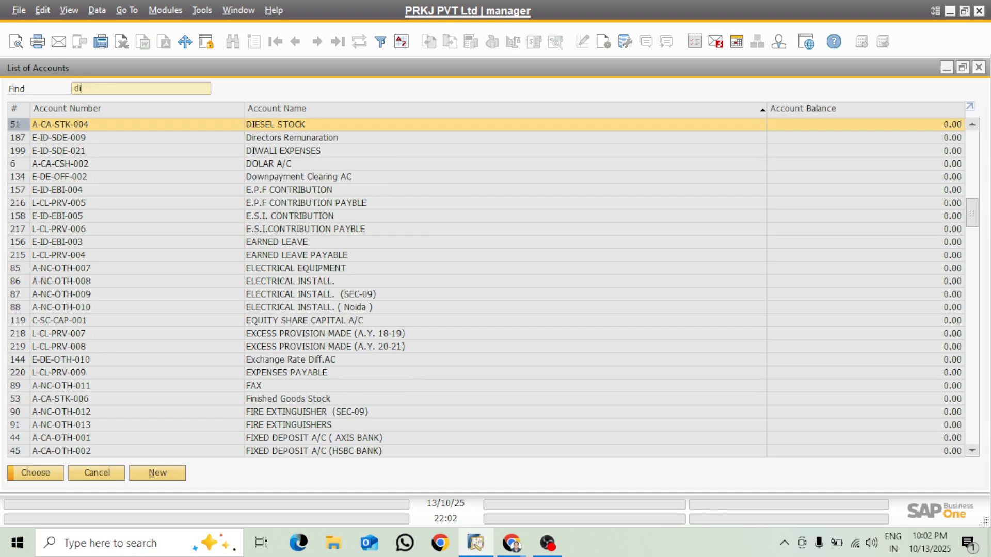
{"action": "key", "text": "BackSpace"}
{"action": "key", "text": "BackSpace"}
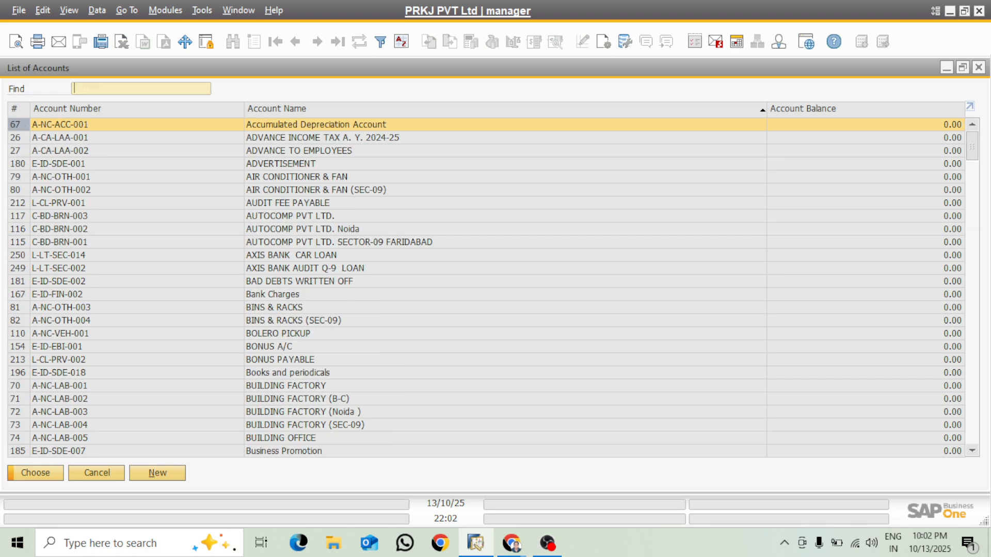
{"action": "type", "text": "cas"}
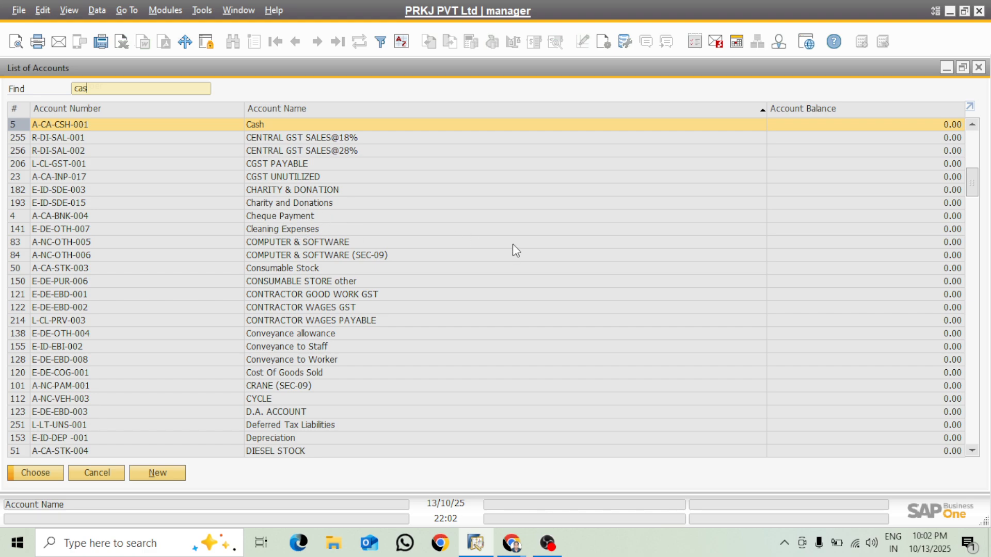
Step: Create a new G/L account from the account list and start its entry under the expenditure group E-DE-OTH - Other Expenses
{"action": "left_click", "coordinate": [158, 472]}
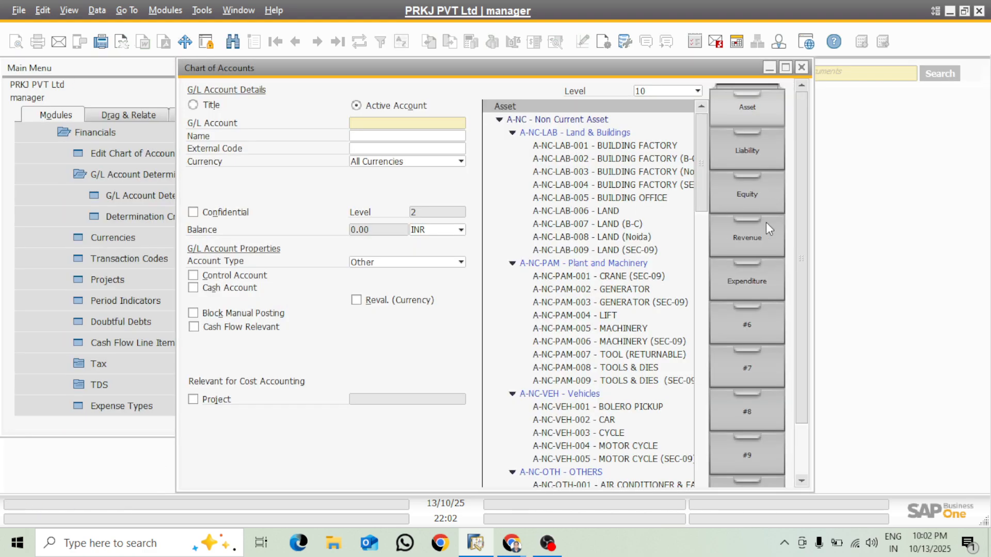
{"action": "left_click", "coordinate": [741, 289]}
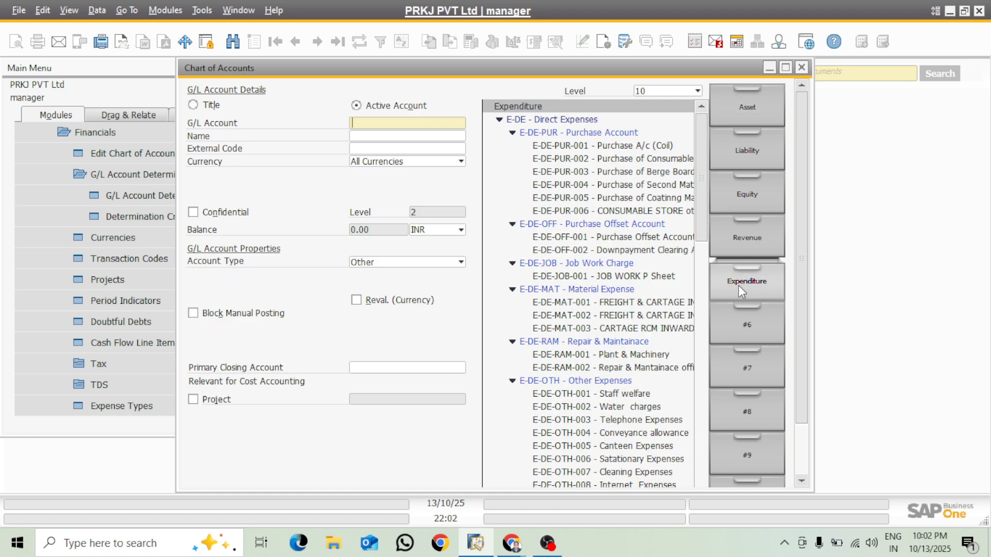
{"action": "left_click_drag", "start_coordinate": [708, 165], "coordinate": [705, 188]}
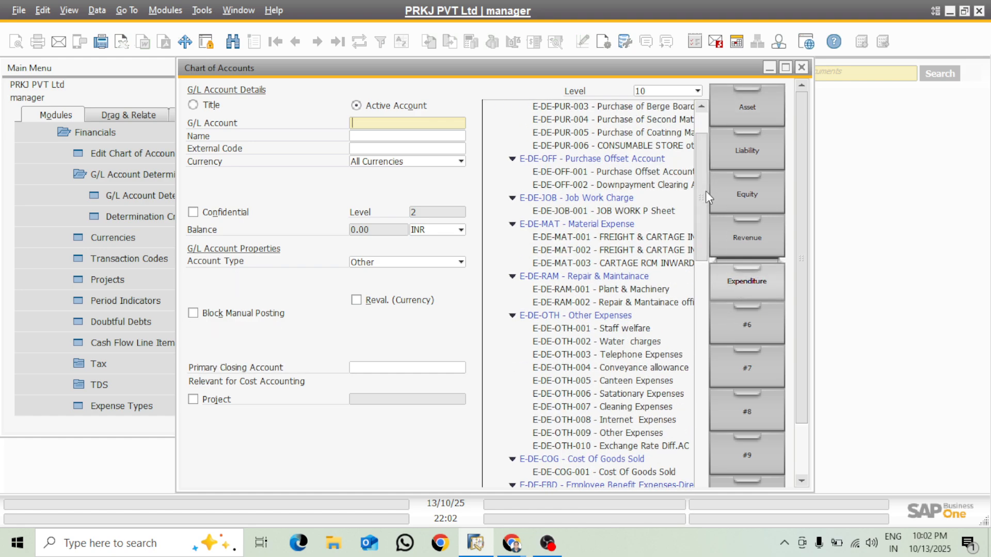
{"action": "left_click_drag", "start_coordinate": [704, 186], "coordinate": [702, 277]}
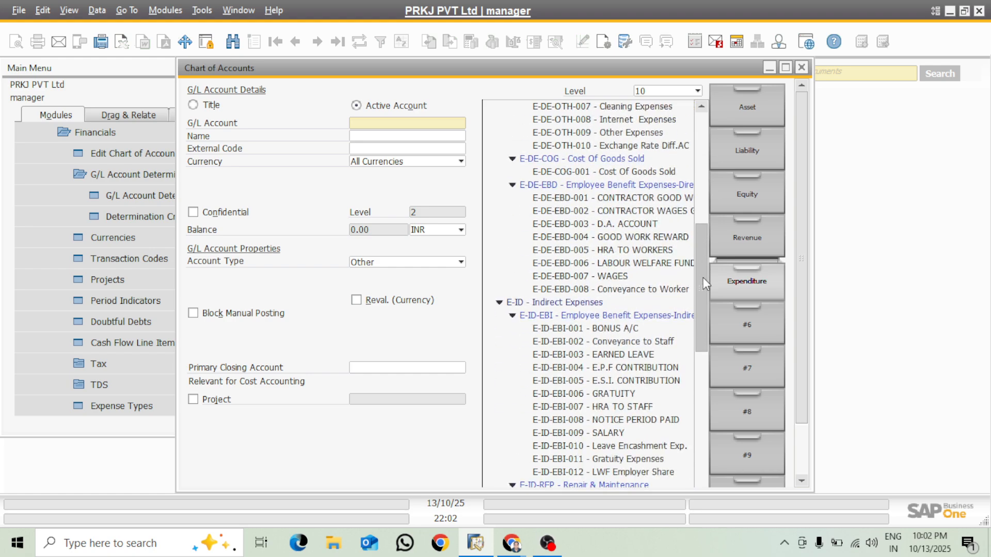
{"action": "left_click_drag", "start_coordinate": [703, 278], "coordinate": [703, 289]}
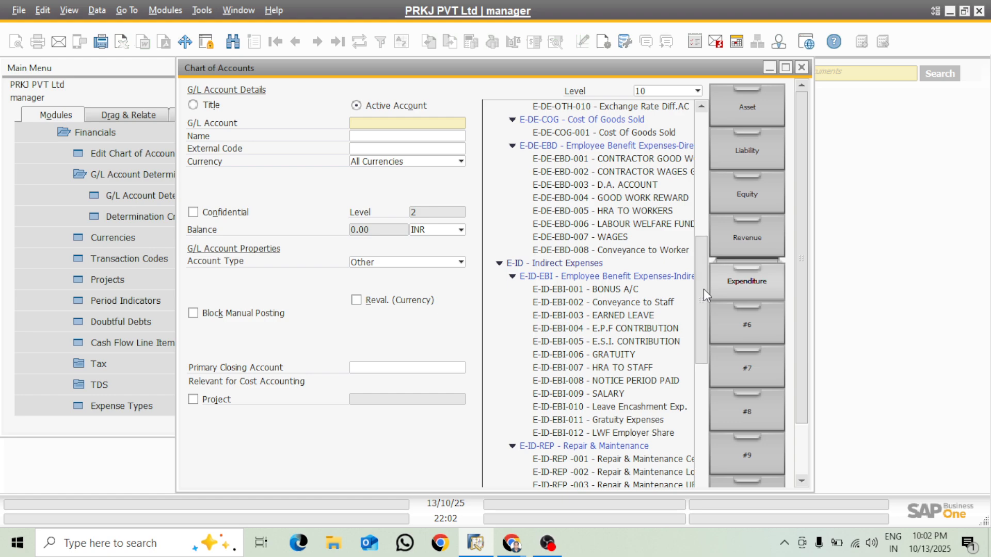
{"action": "left_click", "coordinate": [577, 236]}
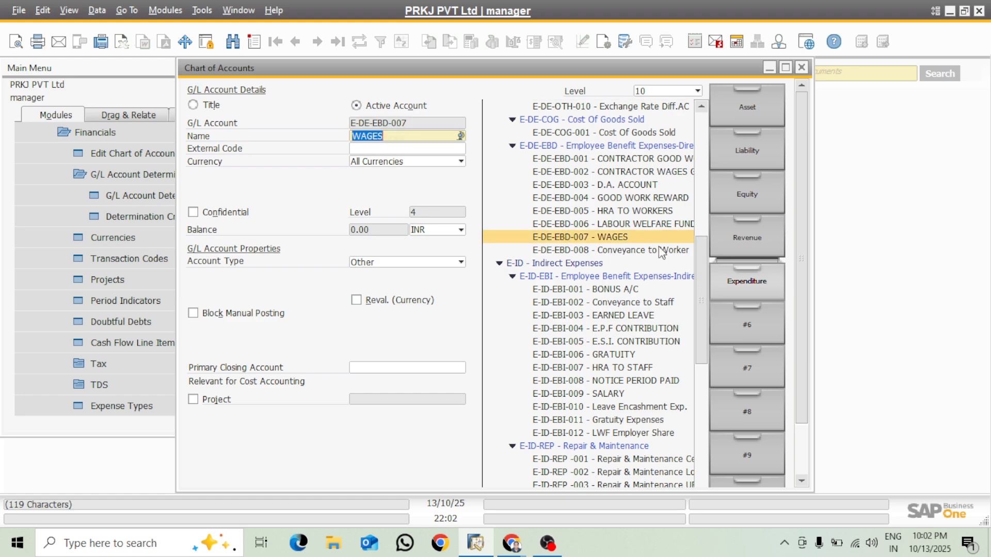
{"action": "left_click_drag", "start_coordinate": [702, 274], "coordinate": [680, 435]}
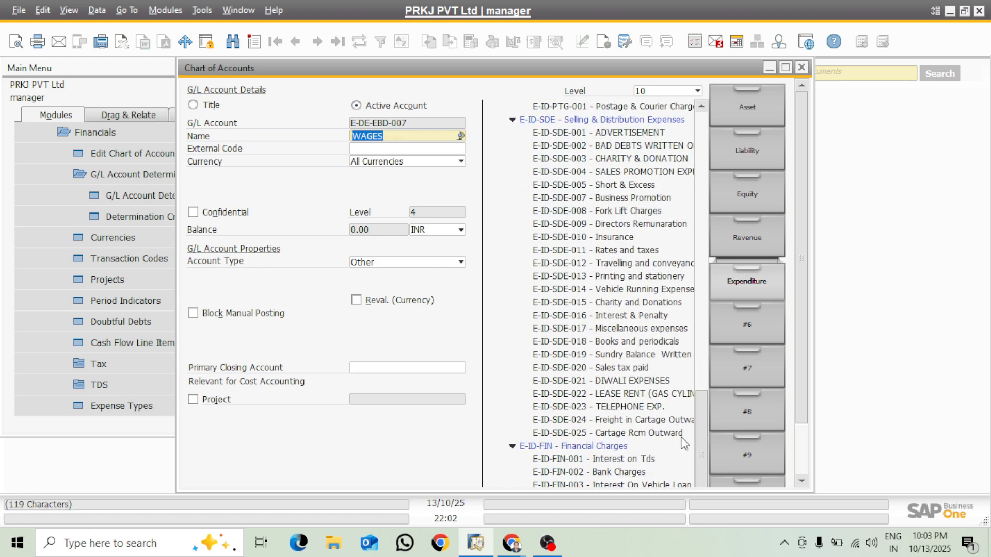
{"action": "left_click_drag", "start_coordinate": [805, 300], "coordinate": [806, 414]}
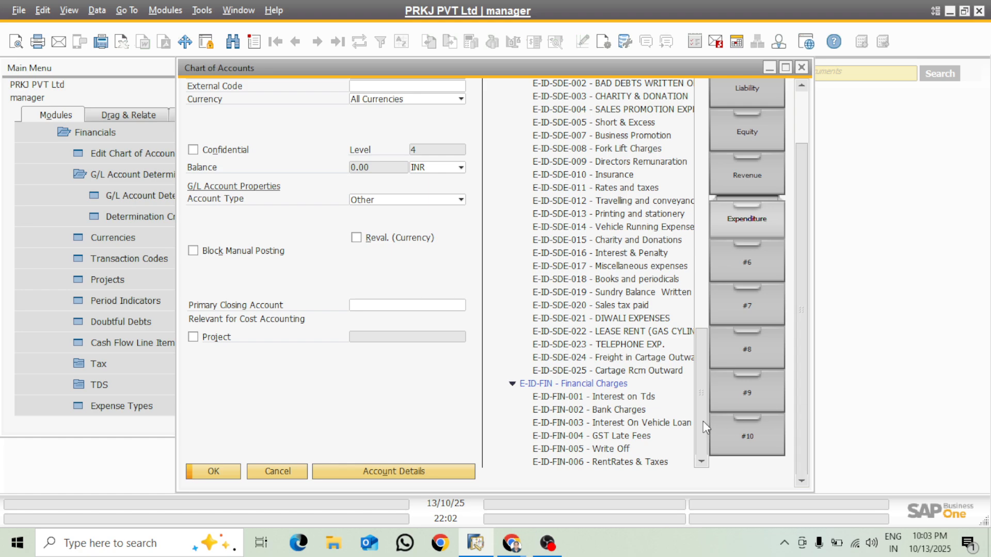
{"action": "left_click_drag", "start_coordinate": [703, 421], "coordinate": [721, 204]}
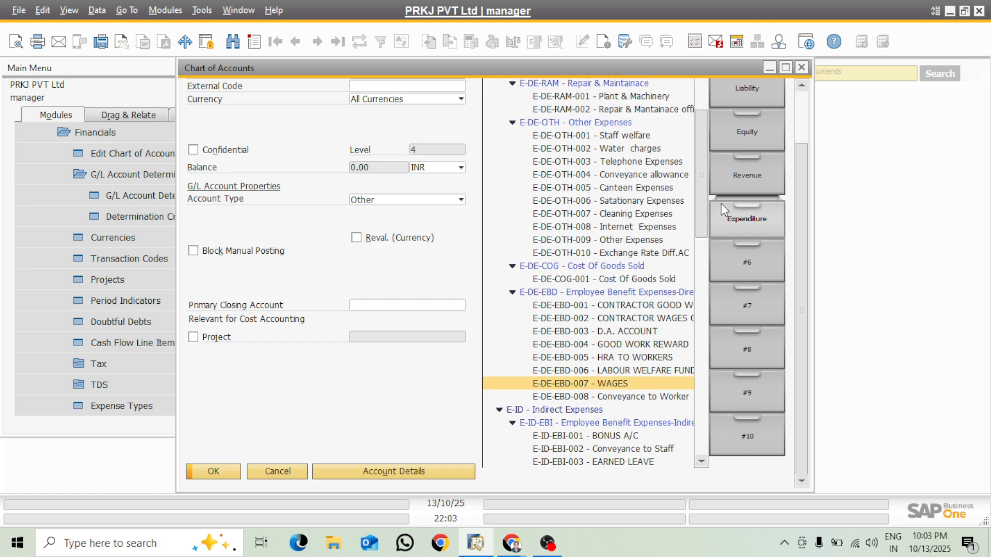
{"action": "left_click", "coordinate": [529, 124]}
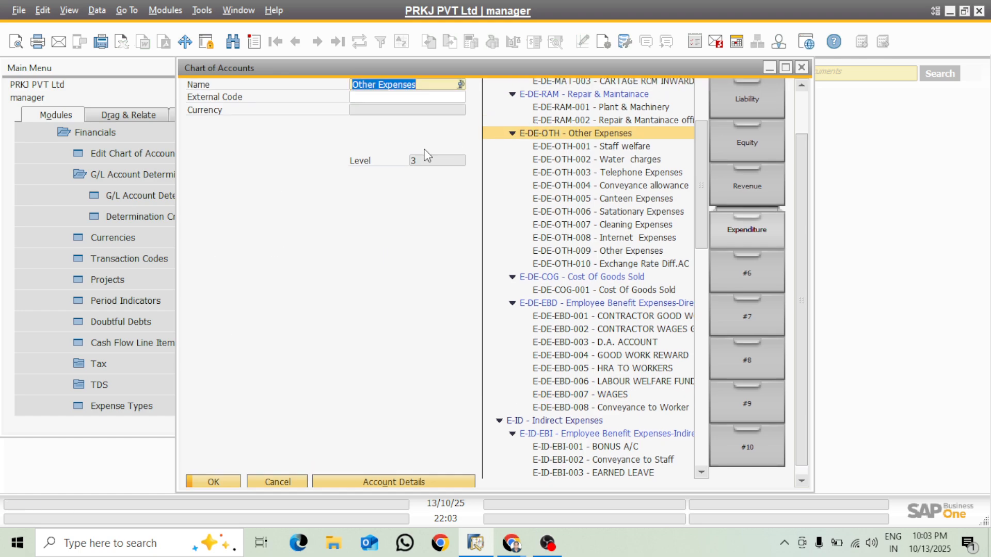
{"action": "key", "text": "ctrl+a"}
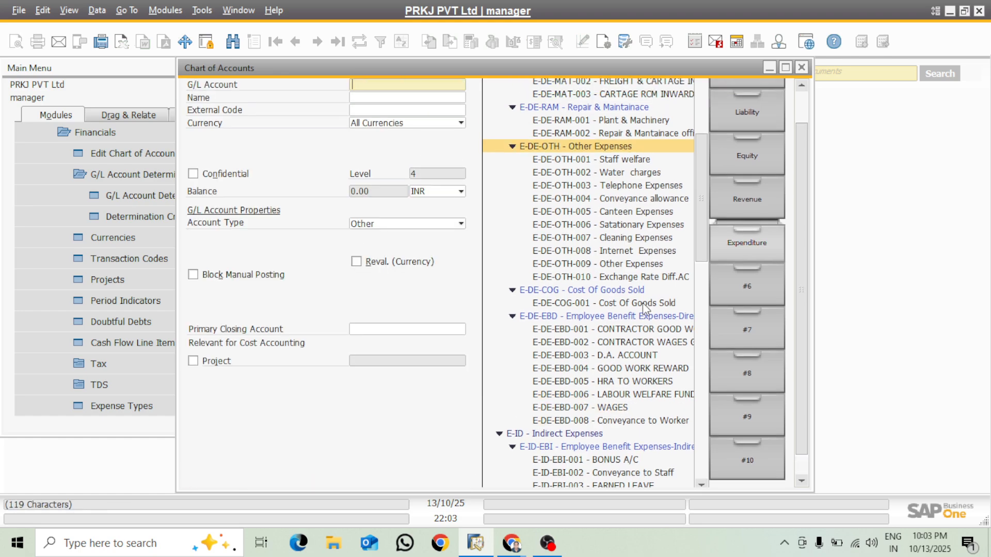
Step: Copy the Exchange Rate Diff.AC account code and enter E-DE-OTH-011 as the new account's code under E-DE-OTH - Other Expenses
{"action": "left_click", "coordinate": [570, 277]}
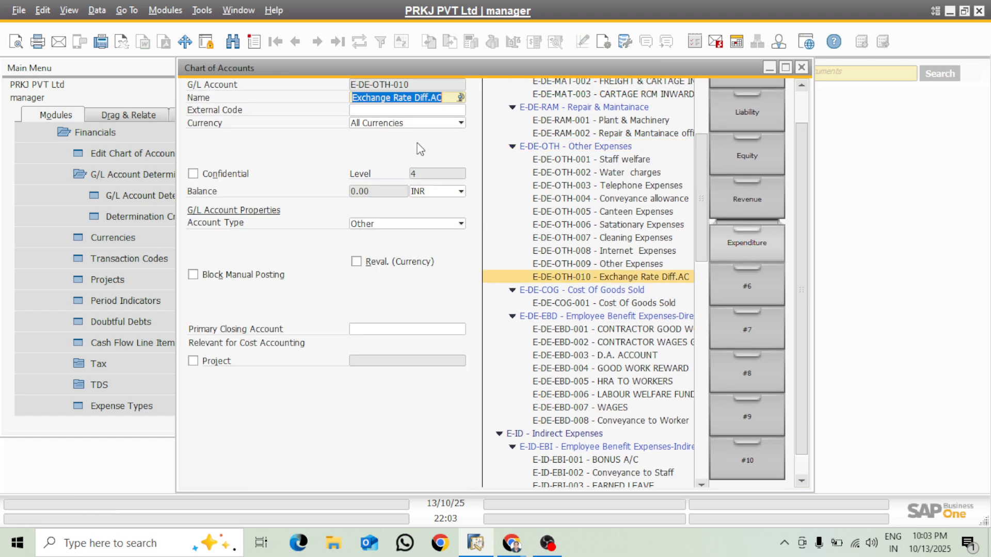
{"action": "right_click", "coordinate": [413, 81]}
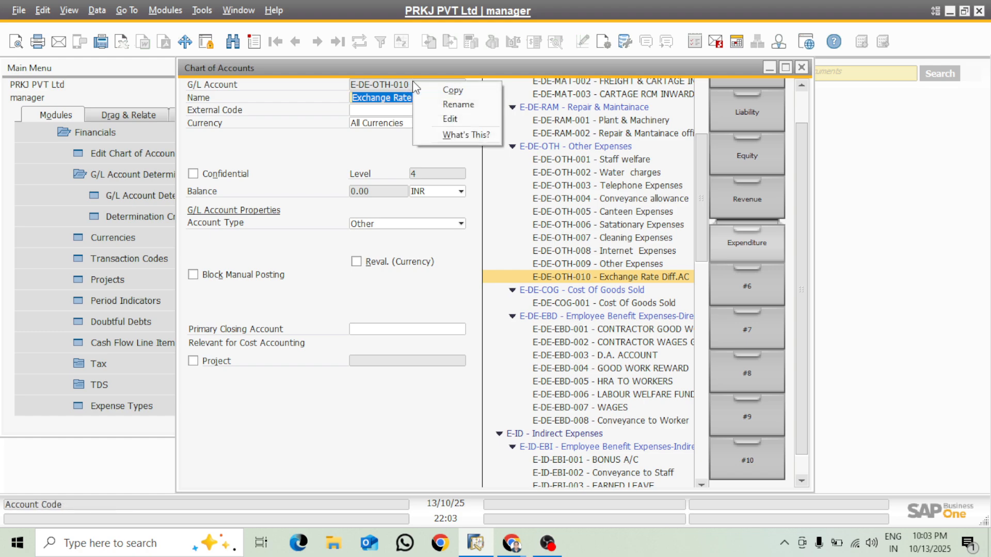
{"action": "left_click", "coordinate": [448, 90]}
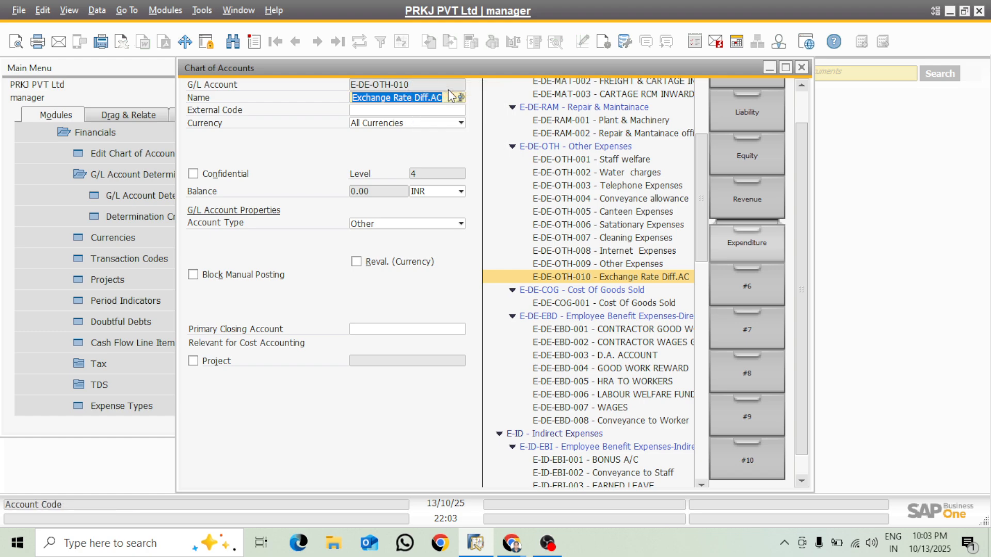
{"action": "left_click", "coordinate": [534, 146]}
{"action": "left_click", "coordinate": [579, 278]}
{"action": "key", "text": "ctrl+a"}
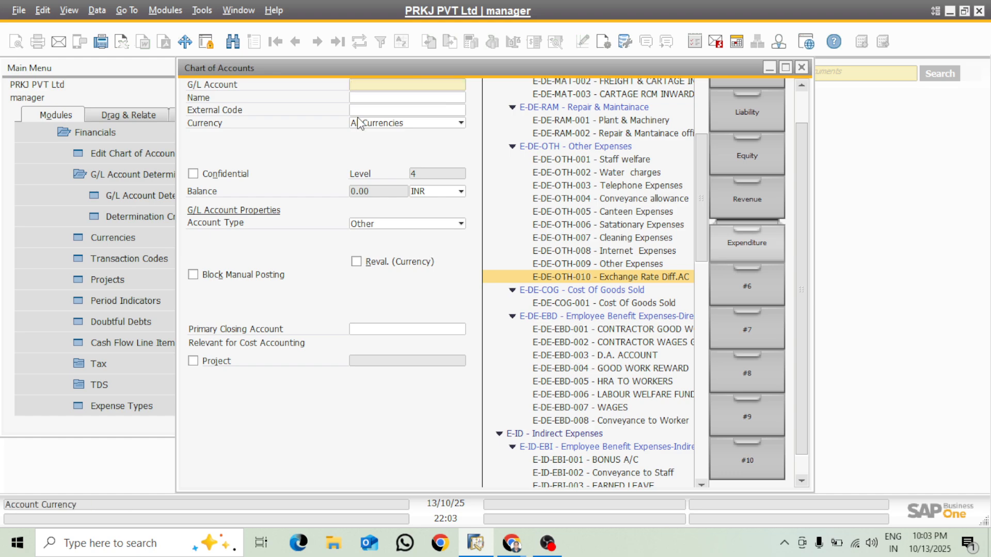
{"action": "key", "text": "ctrl+v"}
{"action": "key", "text": "BackSpace"}
{"action": "type", "text": "1"}
Step: Name the new account "Discount AC", add it, and assign it as the Cash Discount account
{"action": "left_click", "coordinate": [391, 96]}
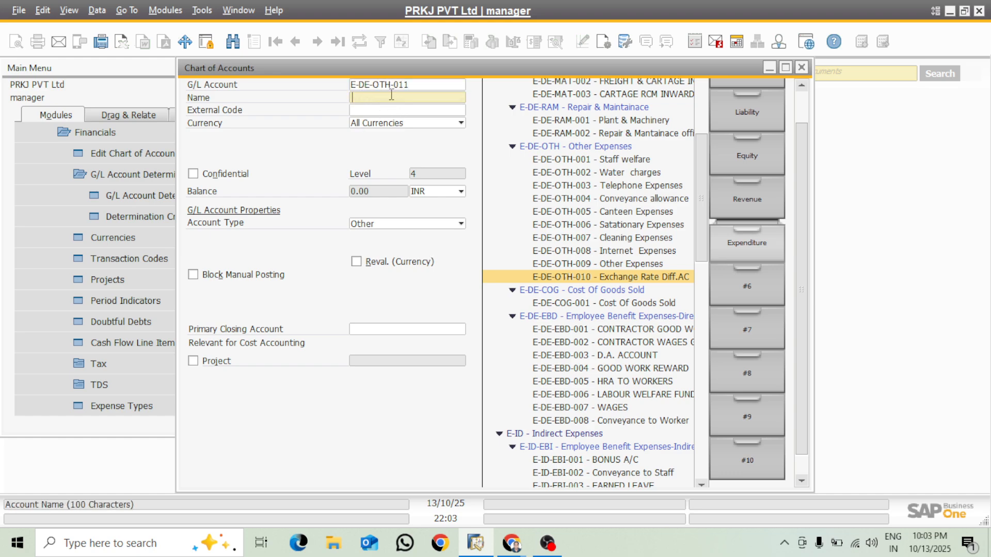
{"action": "type", "text": "Discount AC"}
{"action": "key", "text": "Return"}
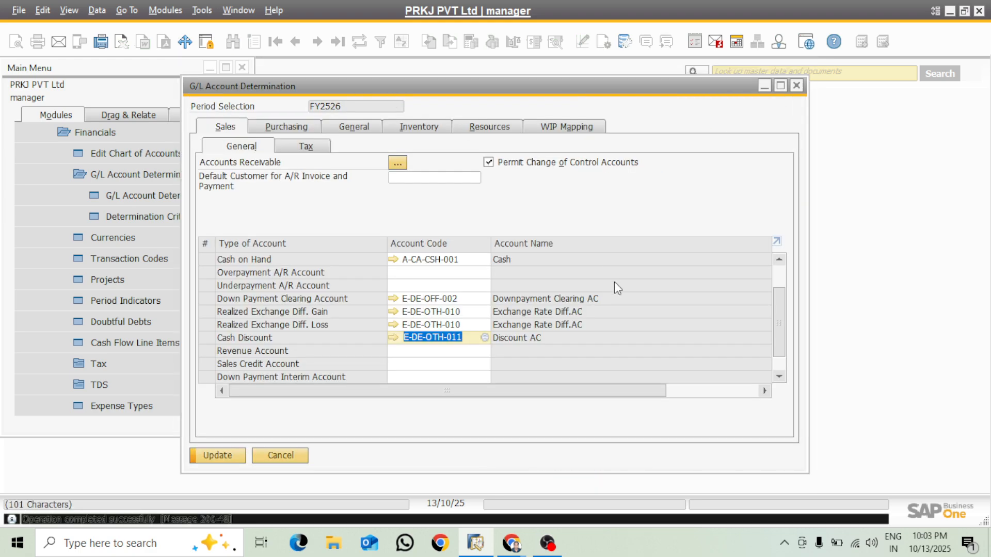
{"action": "left_click", "coordinate": [402, 352]}
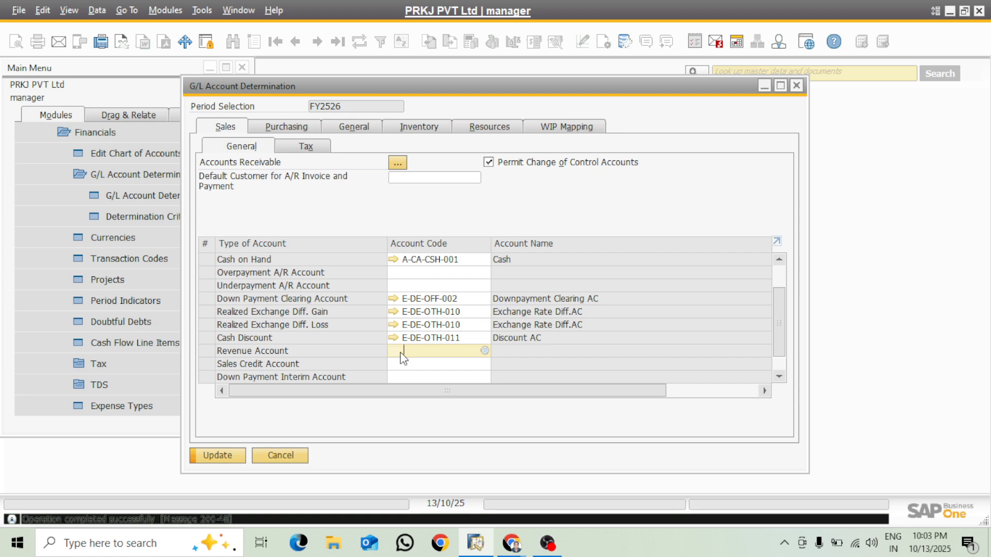
{"action": "left_click", "coordinate": [485, 351]}
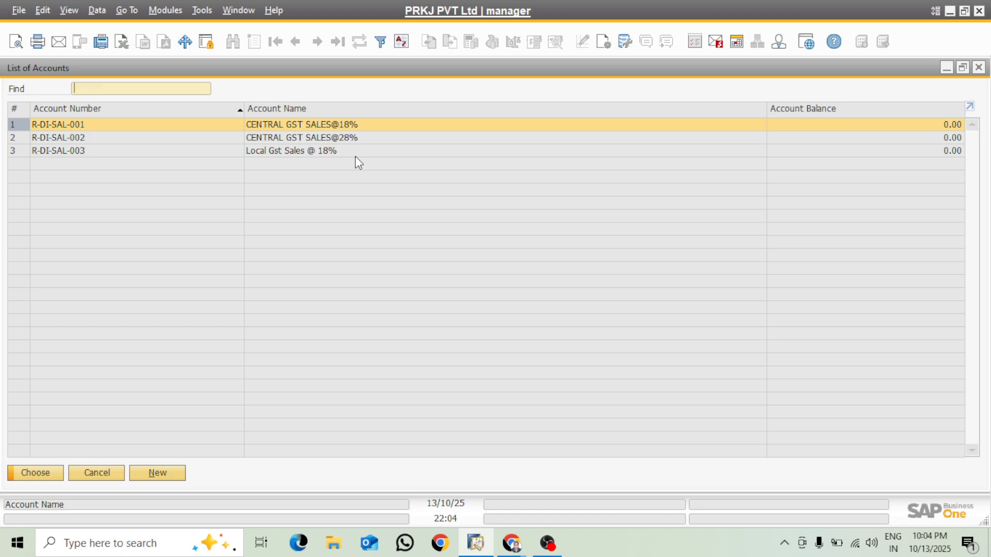
{"action": "left_click", "coordinate": [167, 472]}
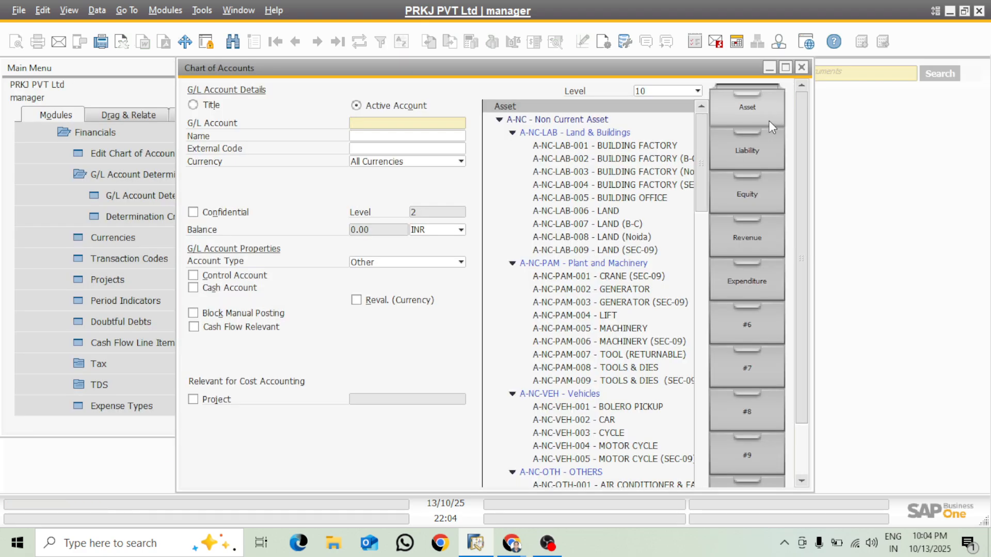
{"action": "left_click", "coordinate": [755, 239]}
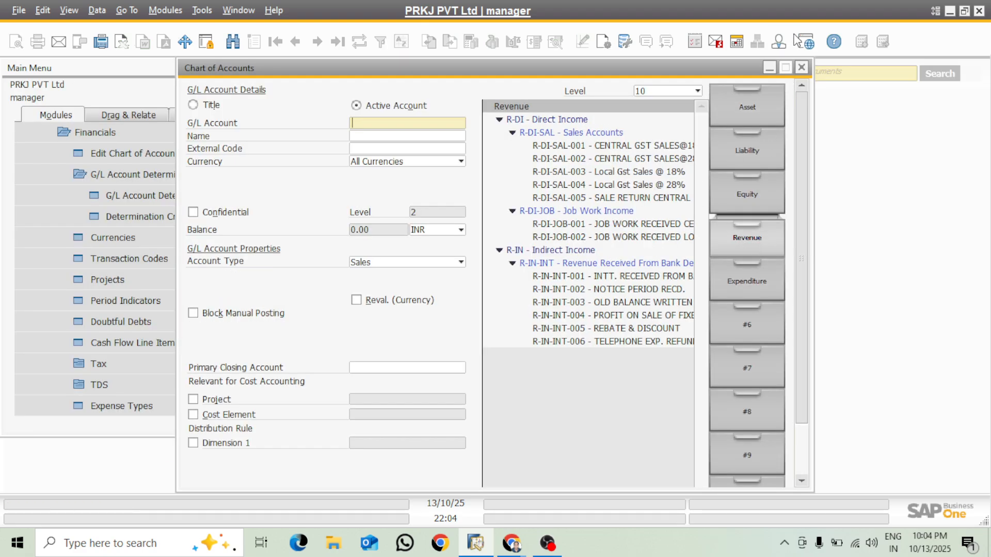
{"action": "left_click", "coordinate": [783, 67]}
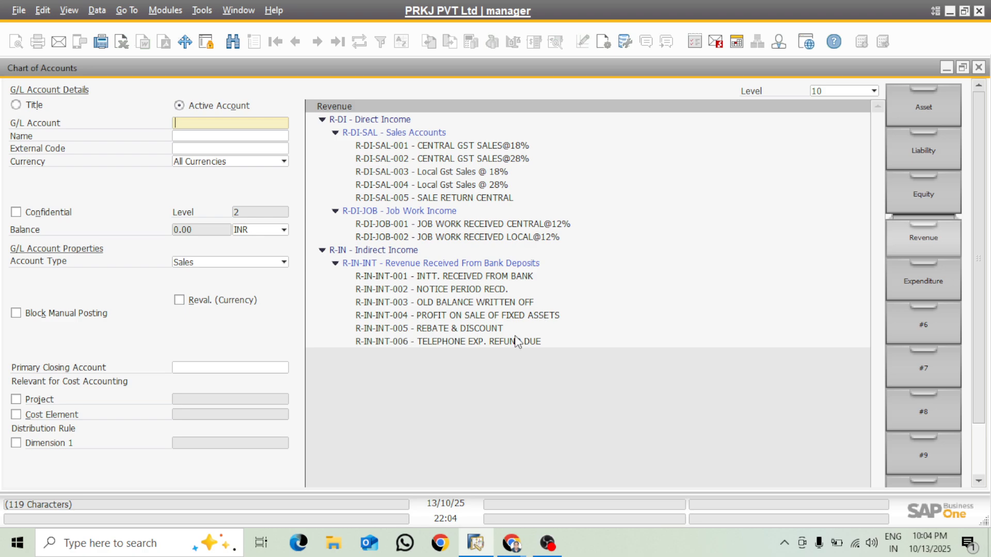
Step: Rename the account R-DI-SAL-005 - SALE RETURN CENTRAL to "SALE AC" and assign it as the Revenue Account
{"action": "left_click", "coordinate": [474, 198]}
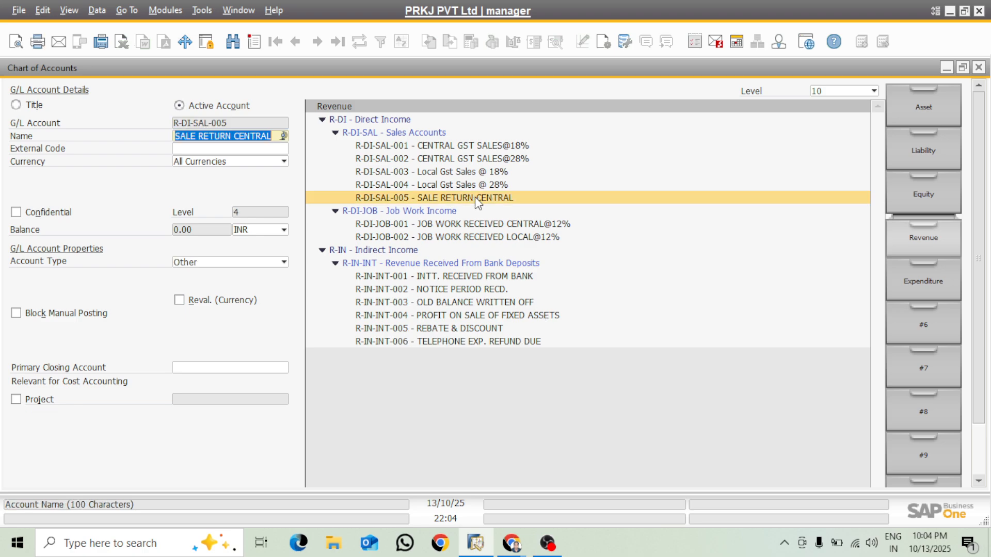
{"action": "left_click", "coordinate": [275, 136]}
{"action": "key", "text": "BackSpace"}
{"action": "key", "text": "BackSpace"}
{"action": "key", "text": "BackSpace"}
{"action": "key", "text": "BackSpace"}
{"action": "key", "text": "BackSpace"}
{"action": "key", "text": "BackSpace"}
{"action": "key", "text": "BackSpace"}
{"action": "key", "text": "BackSpace"}
{"action": "key", "text": "BackSpace"}
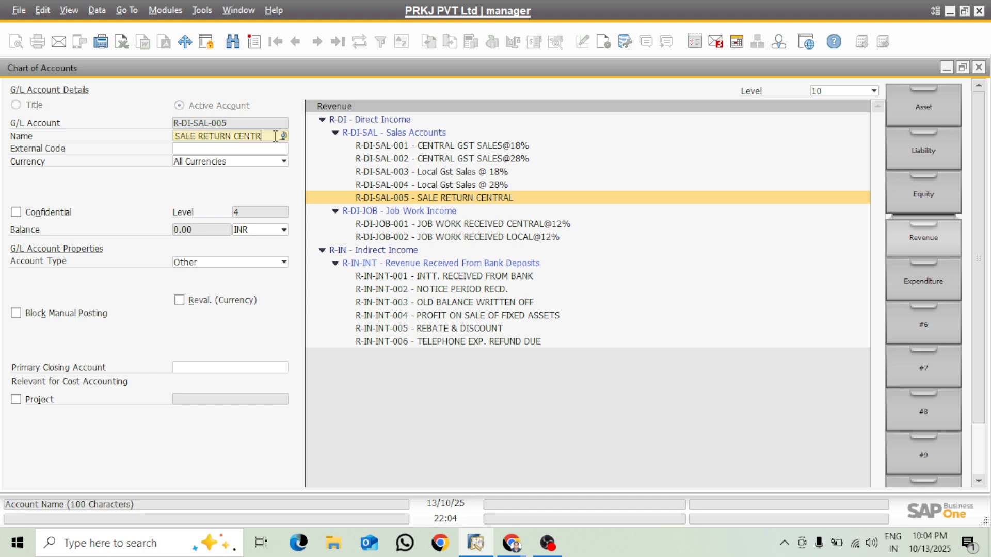
{"action": "key", "text": "BackSpace"}
{"action": "key", "text": "BackSpace"}
{"action": "key", "text": "BackSpace"}
{"action": "key", "text": "BackSpace"}
{"action": "key", "text": "BackSpace"}
{"action": "type", "text": "AC"}
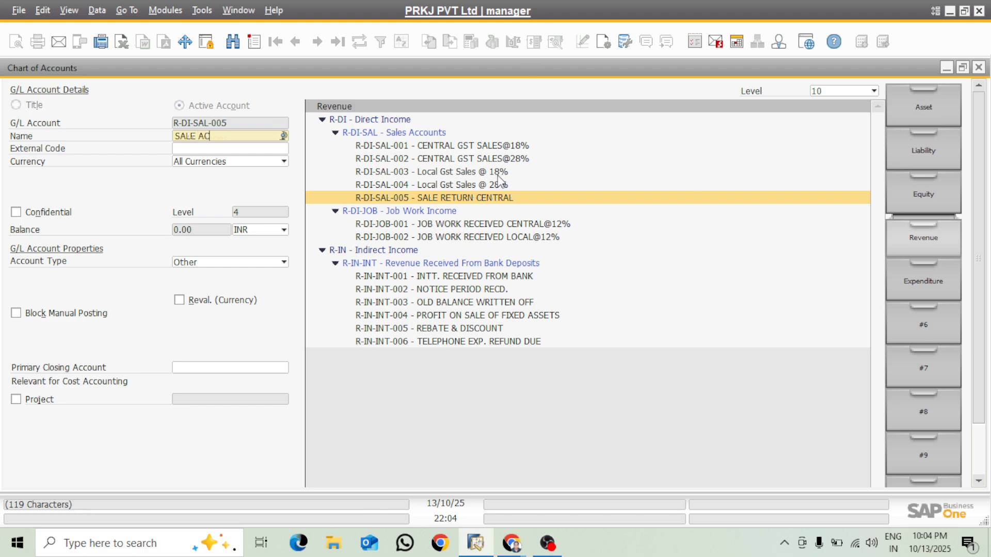
{"action": "key", "text": "Return"}
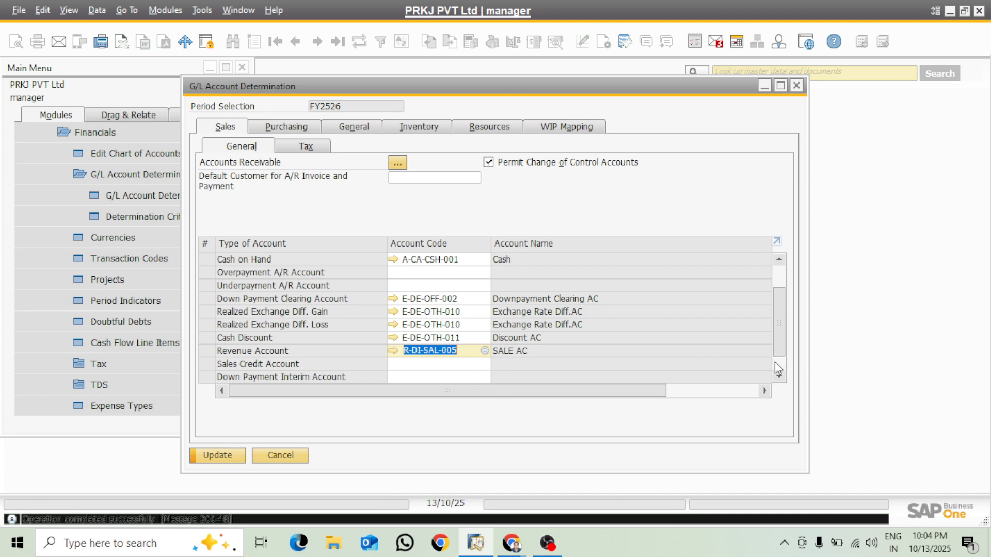
Step: Open the assigned SALE AC revenue account, set its account type to Sales, save the change and return to the account determination
{"action": "scroll", "coordinate": [783, 345], "scroll_direction": "down", "scroll_amount": 2}
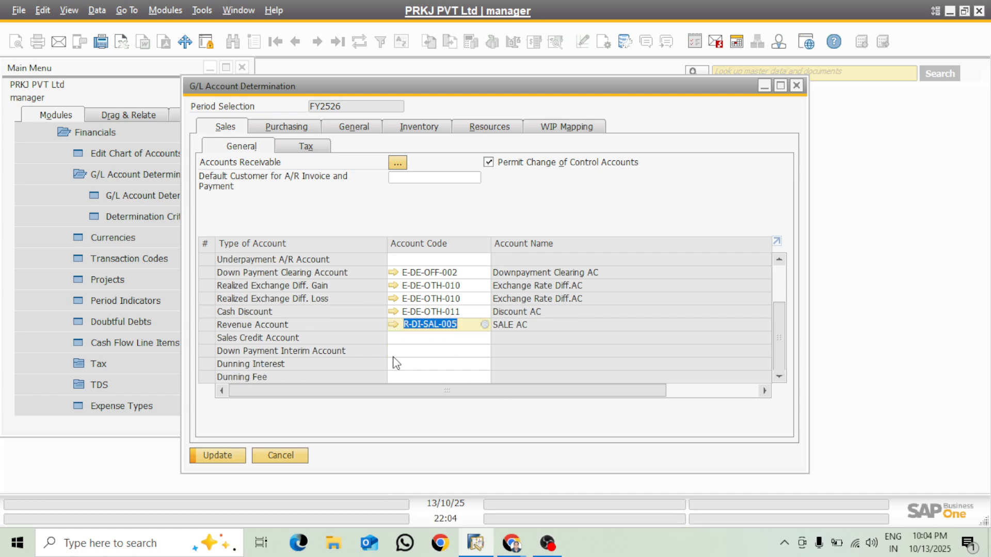
{"action": "left_click", "coordinate": [423, 339]}
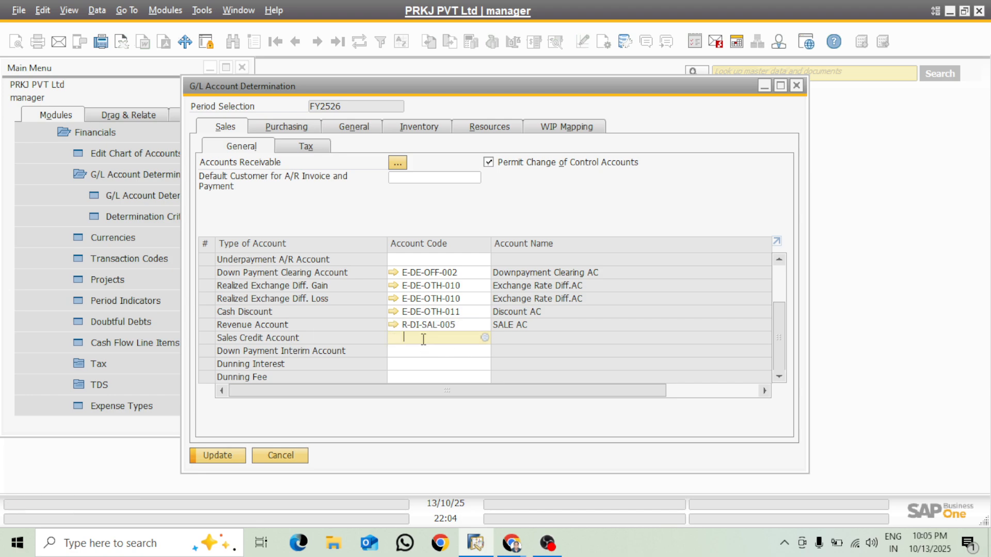
{"action": "left_click", "coordinate": [392, 324]}
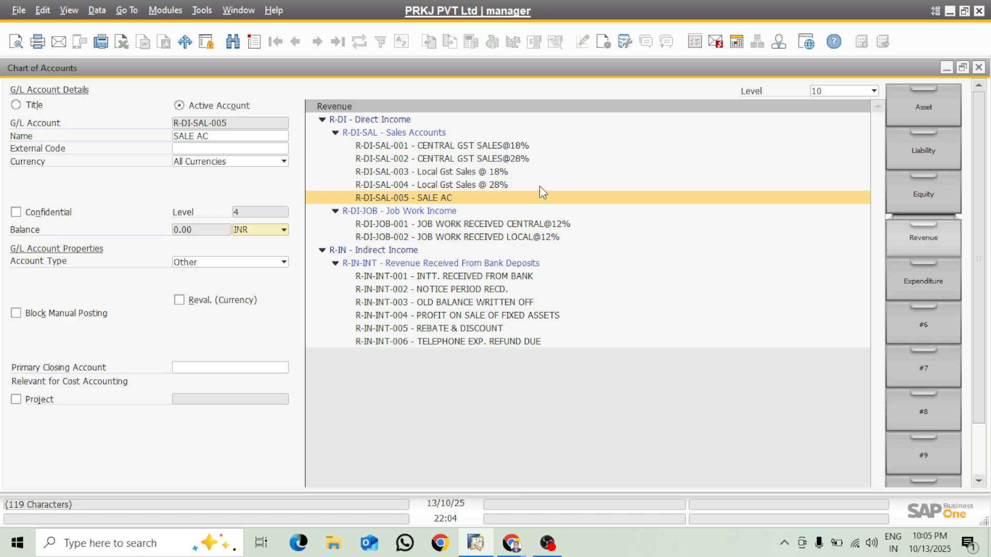
{"action": "left_click", "coordinate": [259, 263]}
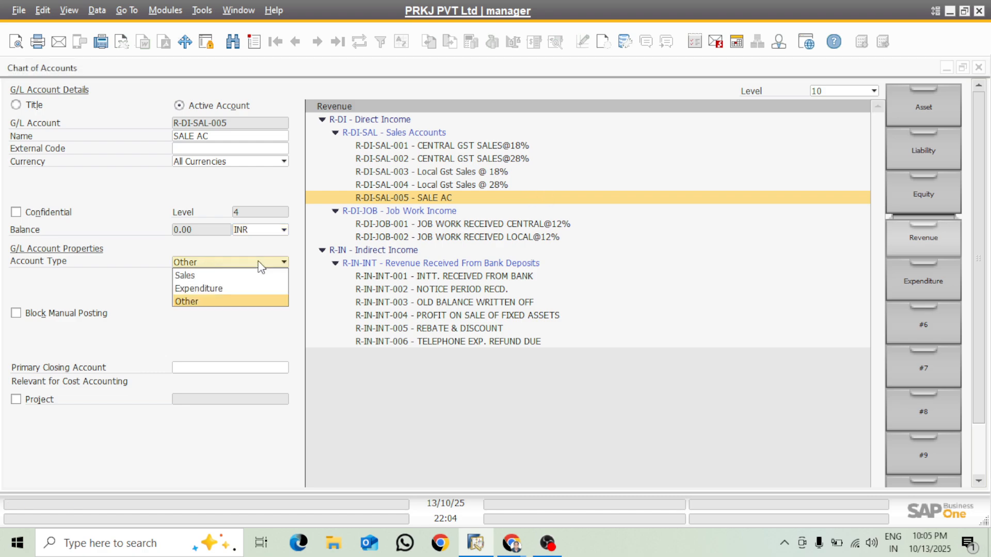
{"action": "left_click", "coordinate": [194, 275]}
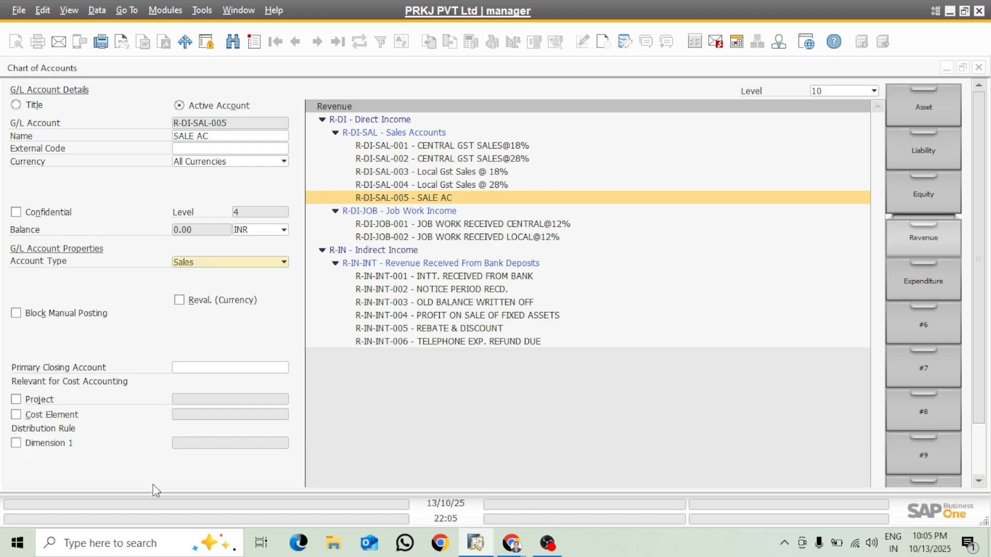
{"action": "key", "text": "Return"}
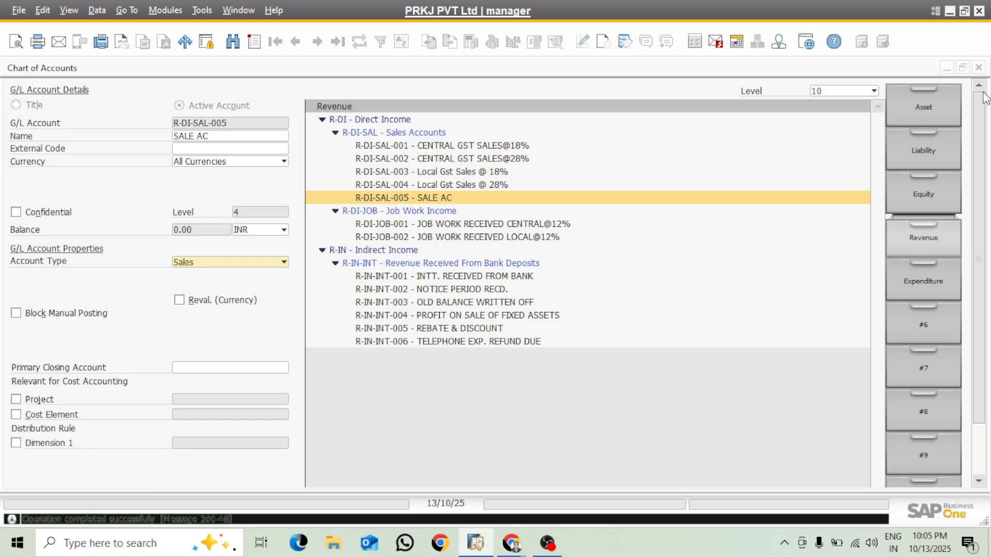
{"action": "left_click", "coordinate": [978, 68]}
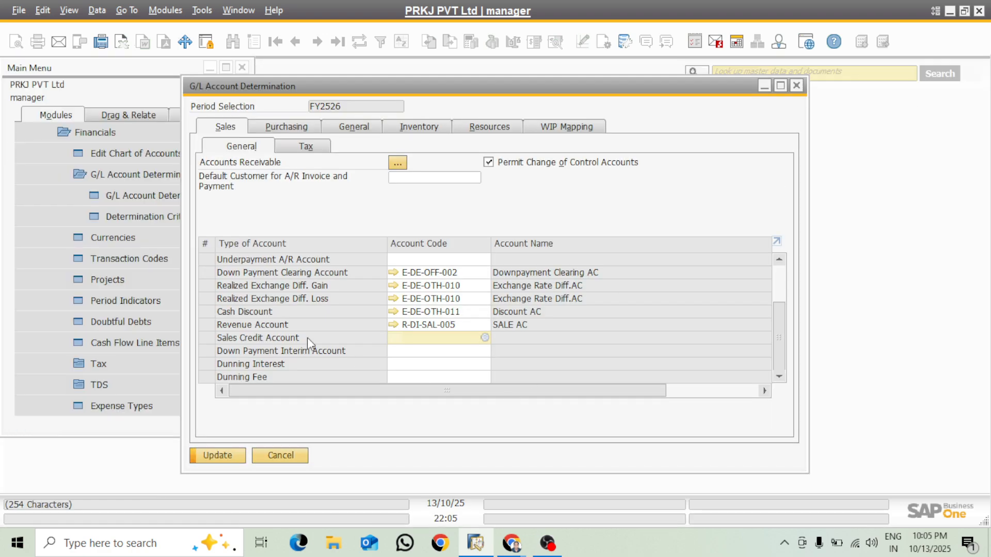
Step: Copy the Revenue Account code R-DI-SAL-005 and assign it to Sales Credit Account as well
{"action": "left_click", "coordinate": [468, 324]}
{"action": "key", "text": "ctrl+c"}
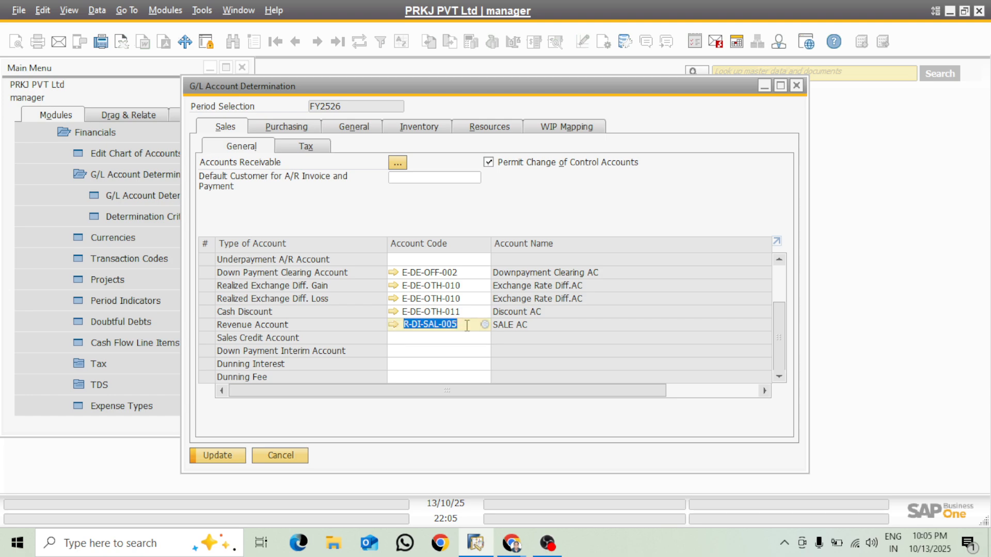
{"action": "left_click", "coordinate": [449, 338]}
{"action": "key", "text": "ctrl+v"}
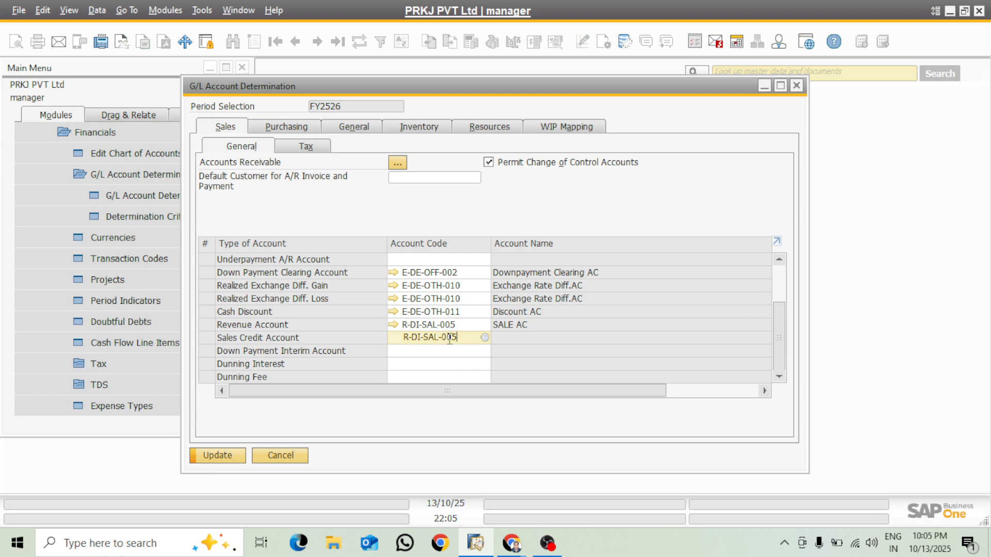
Step: Open the account list for Down Payment Interim Account and search it by account name for "dow"
{"action": "left_click", "coordinate": [428, 354]}
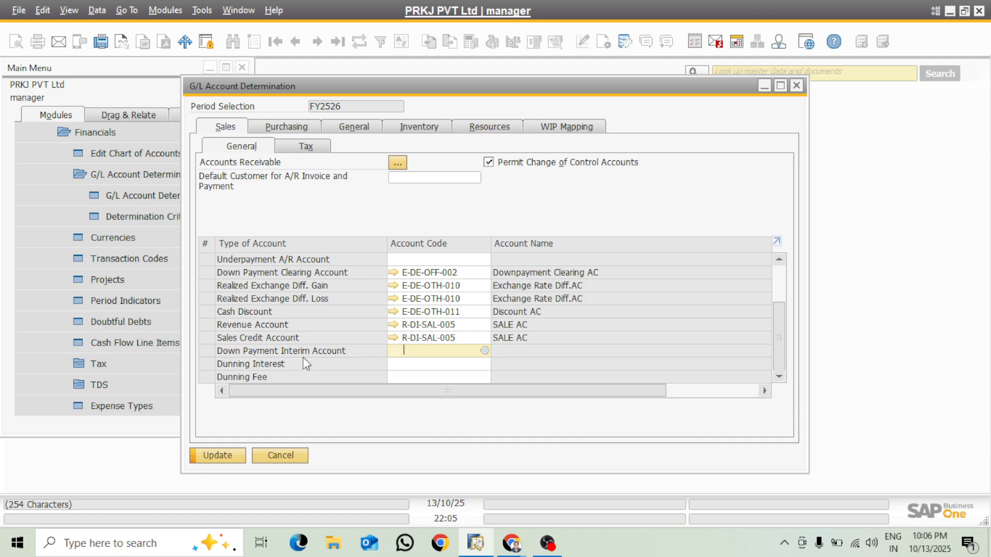
{"action": "left_click", "coordinate": [485, 350]}
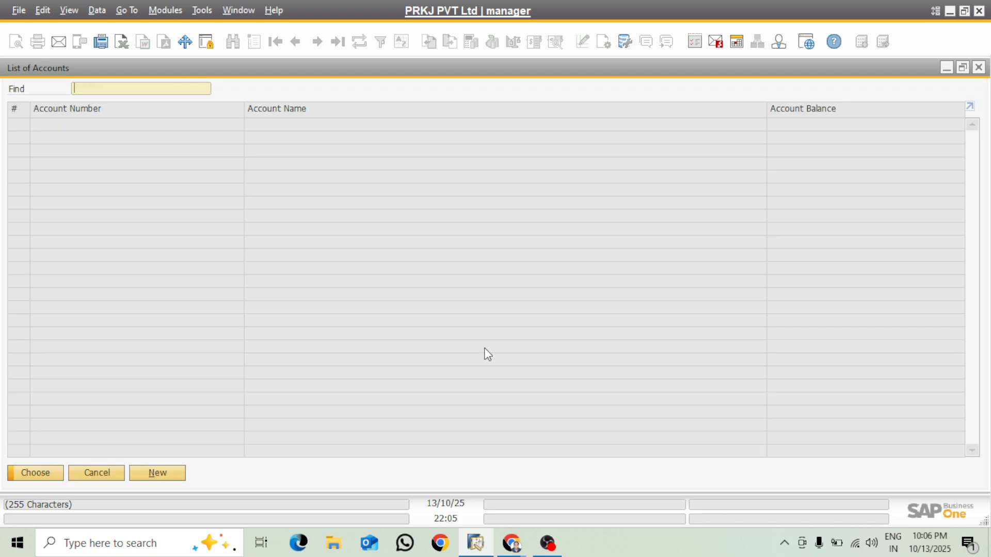
{"action": "left_click", "coordinate": [277, 108]}
{"action": "type", "text": "dow"}
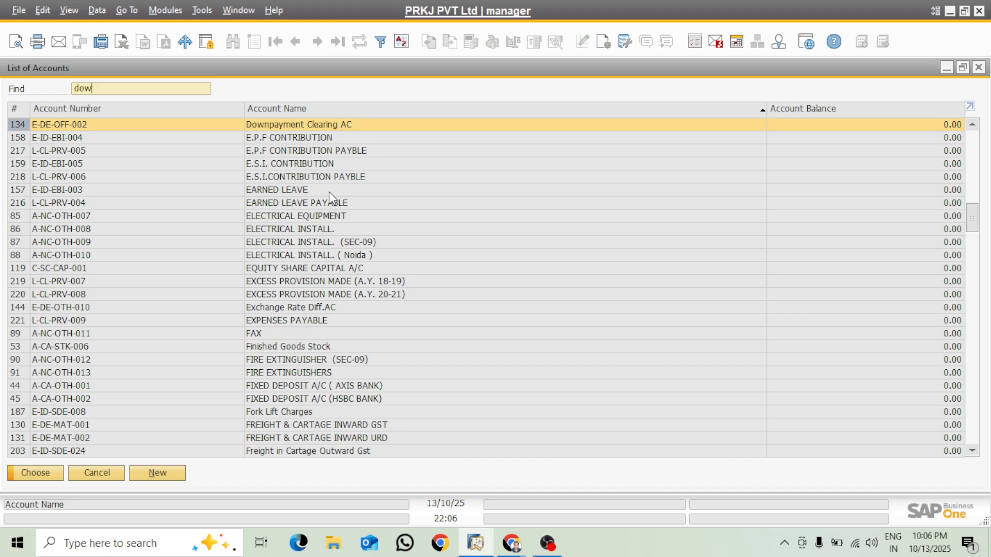
Step: Start a new G/L account from the account list and copy the code of Downpayment Clearing AC under Expenditure
{"action": "key", "text": "Return"}
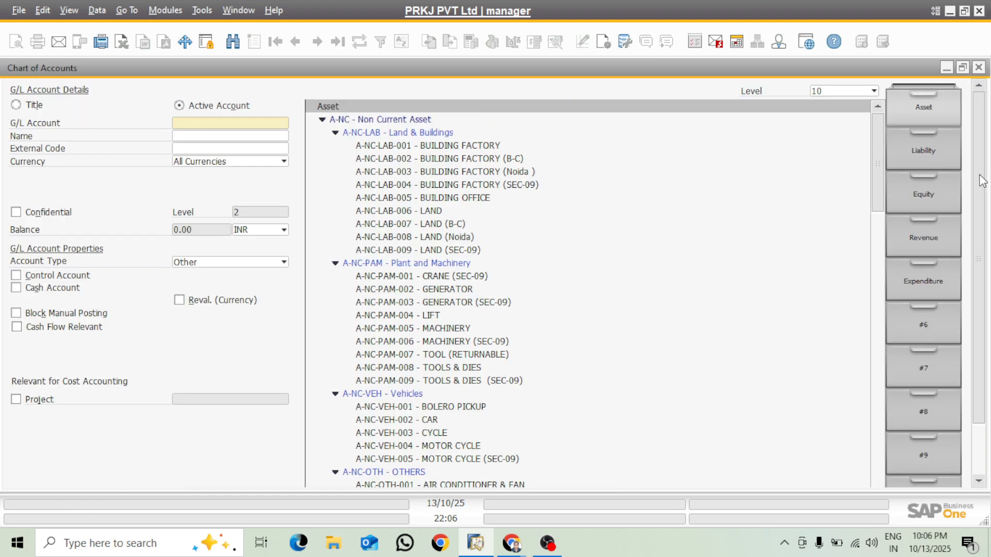
{"action": "left_click", "coordinate": [925, 281]}
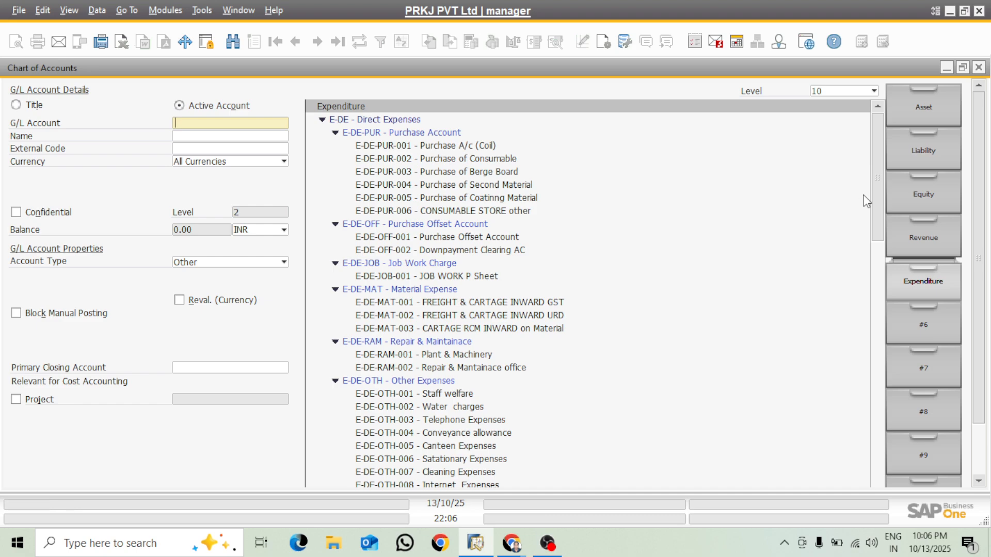
{"action": "left_click", "coordinate": [385, 251]}
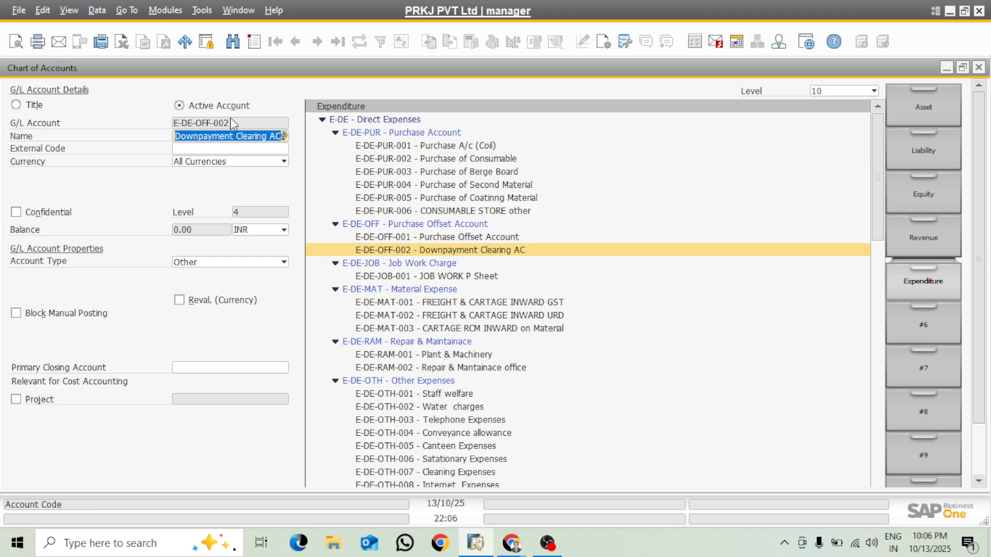
{"action": "key", "text": "ctrl+a"}
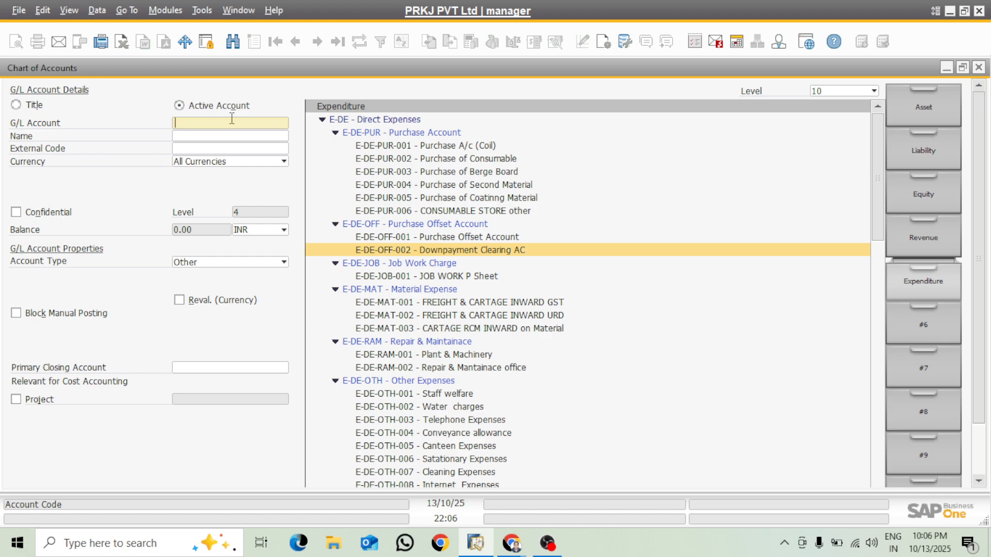
{"action": "left_click", "coordinate": [391, 248]}
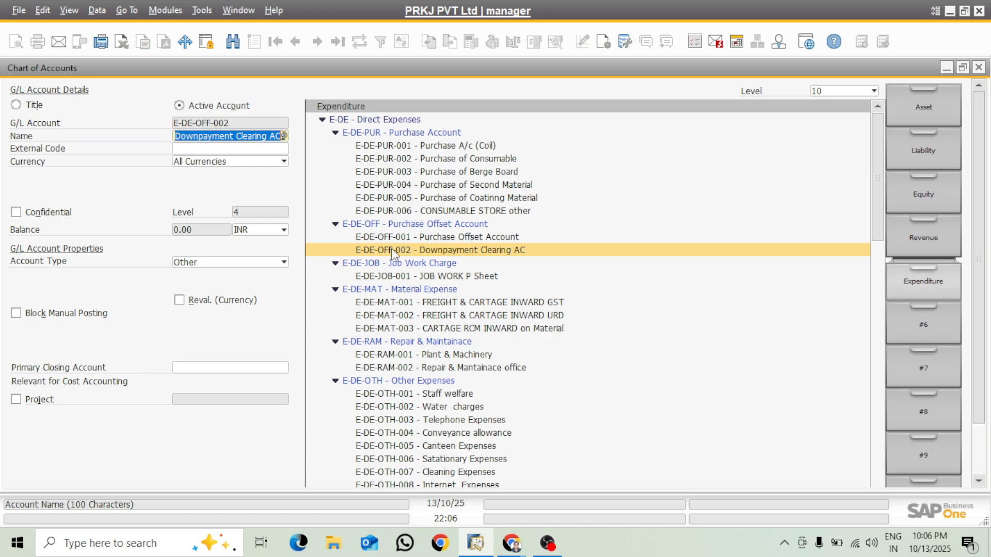
{"action": "right_click", "coordinate": [239, 124]}
{"action": "left_click", "coordinate": [277, 126]}
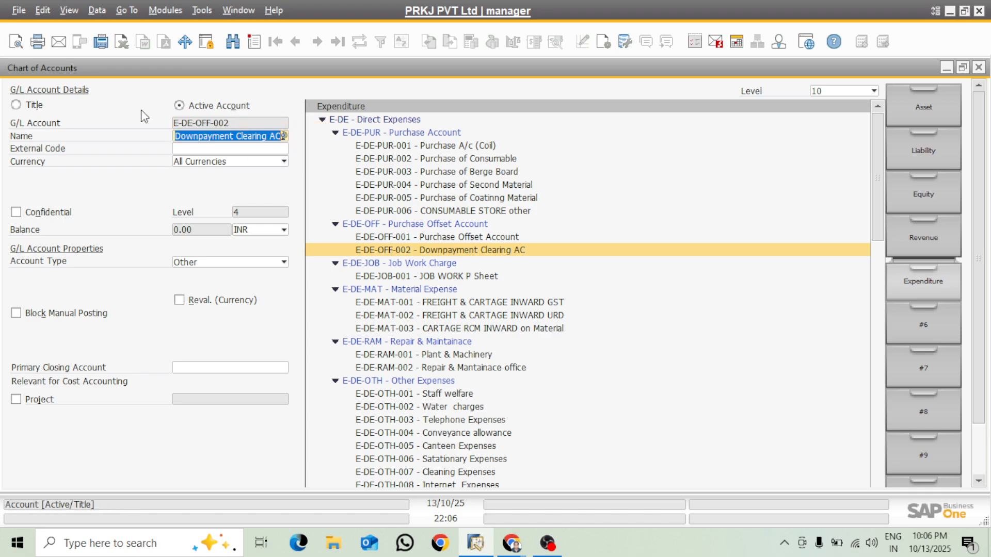
Step: Enter E-DE-OFF-003 as the new account's code under E-DE-OFF - Purchase Offset Account and go on to its name
{"action": "key", "text": "ctrl+a"}
{"action": "key", "text": "ctrl+v"}
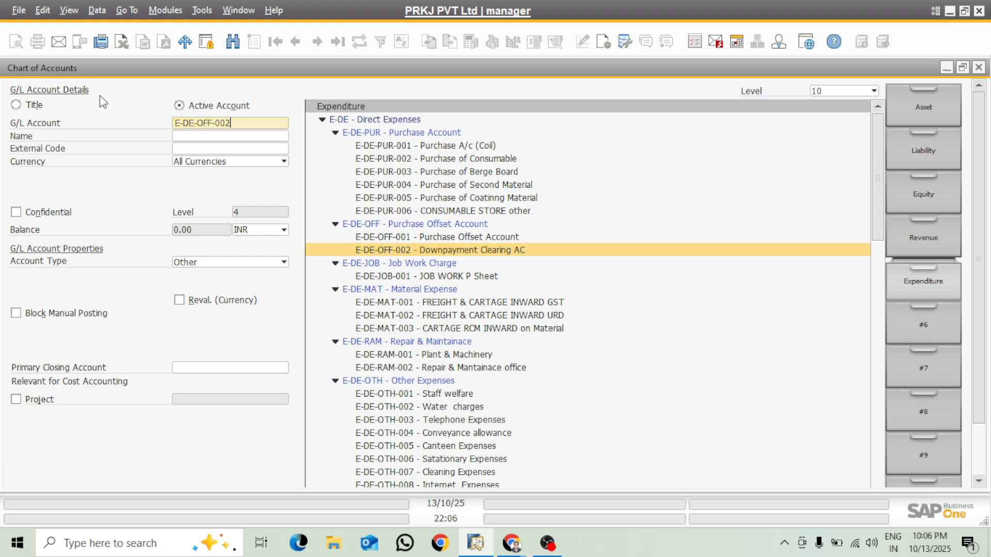
{"action": "key", "text": "BackSpace"}
{"action": "key", "text": "BackSpace"}
{"action": "type", "text": "03"}
{"action": "left_click", "coordinate": [192, 136]}
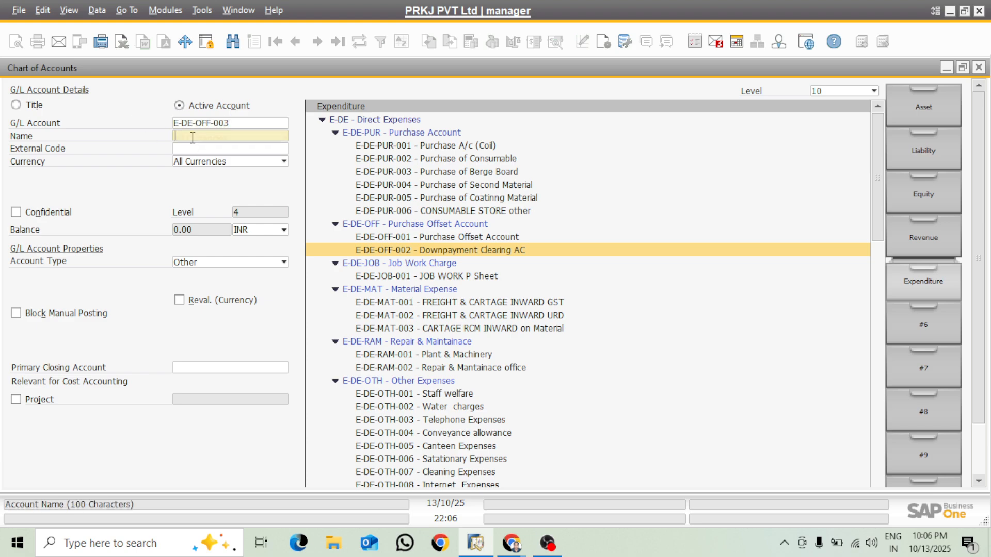
Step: Name the new account Downpayment Intrim AC and add it as the Down Payment Interim Account
{"action": "type", "text": "Down "}
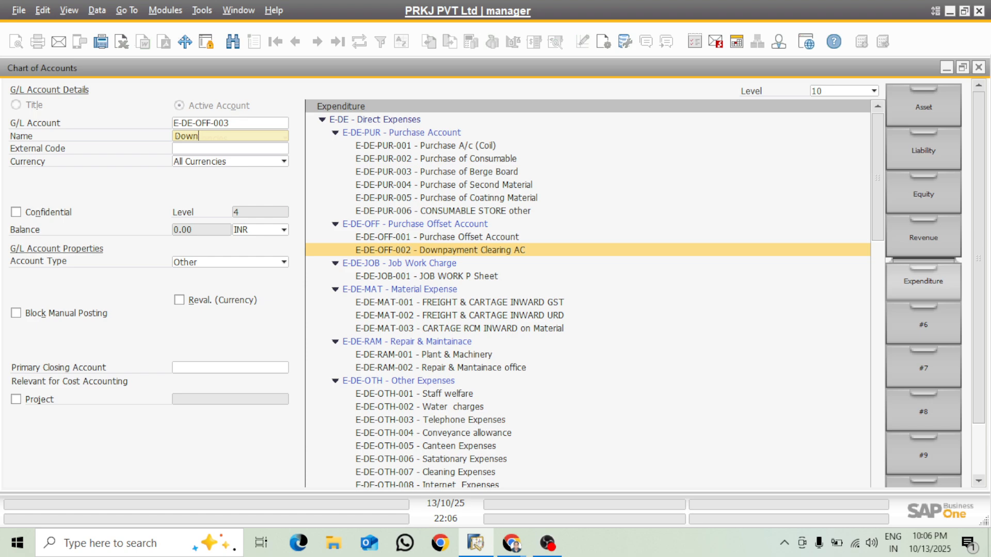
{"action": "type", "text": "payment Intrim AC"}
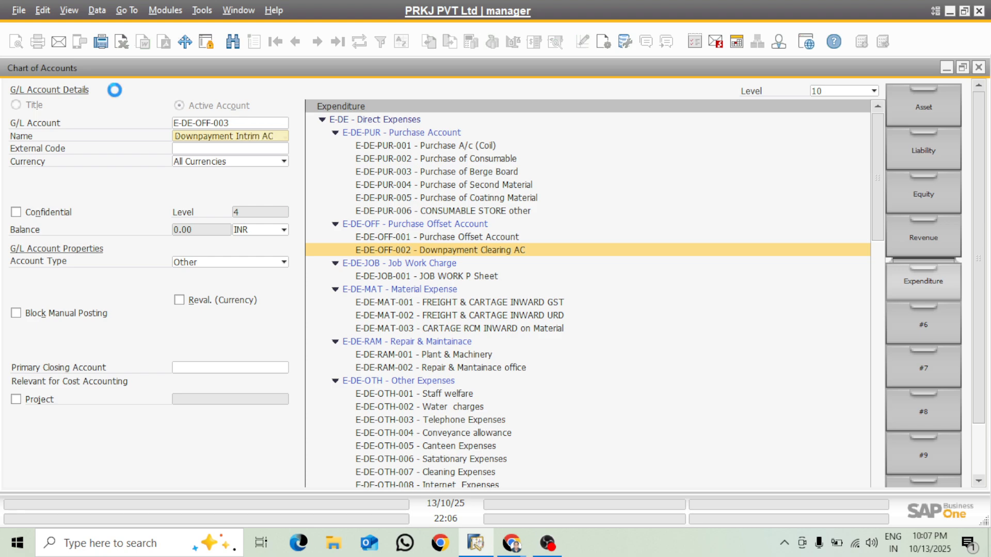
{"action": "key", "text": "Return"}
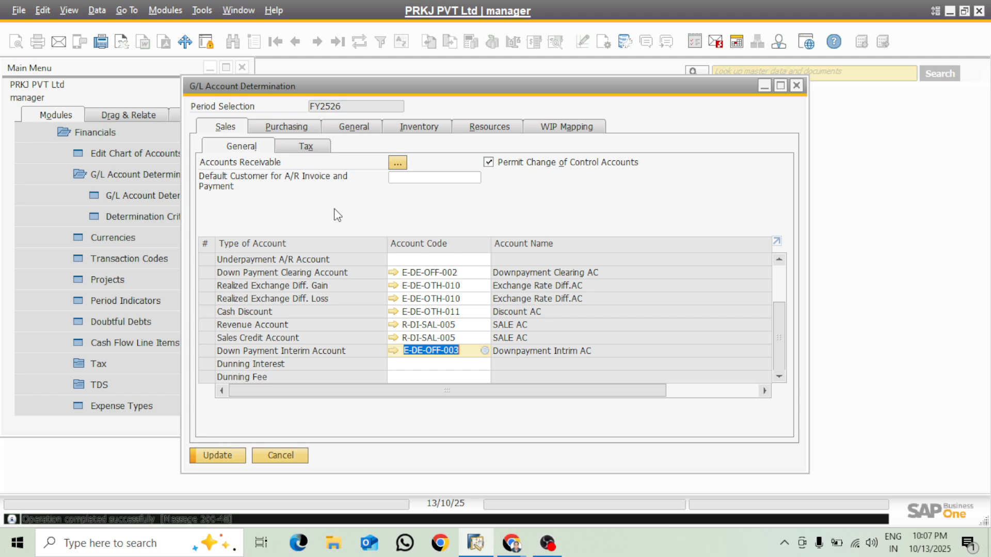
Step: Examine the dunning rows, the Accounts Receivable control accounts and the accounts offered for Down Payment Receivables
{"action": "left_click", "coordinate": [403, 364]}
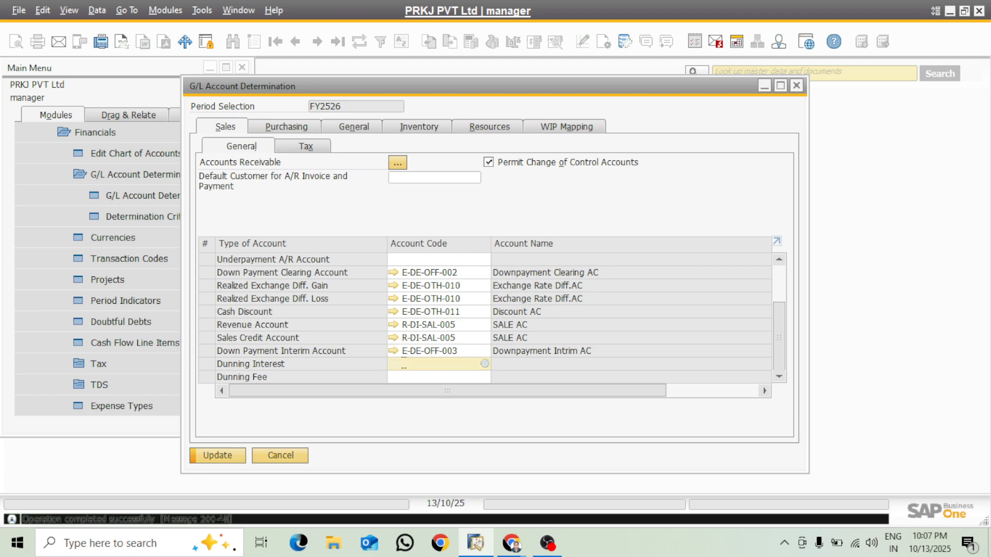
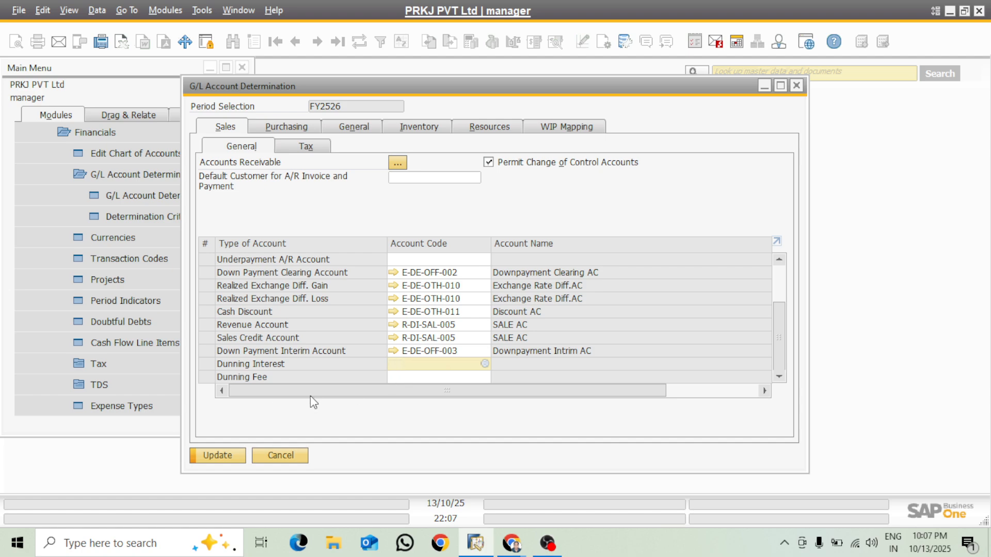
{"action": "left_click", "coordinate": [442, 377]}
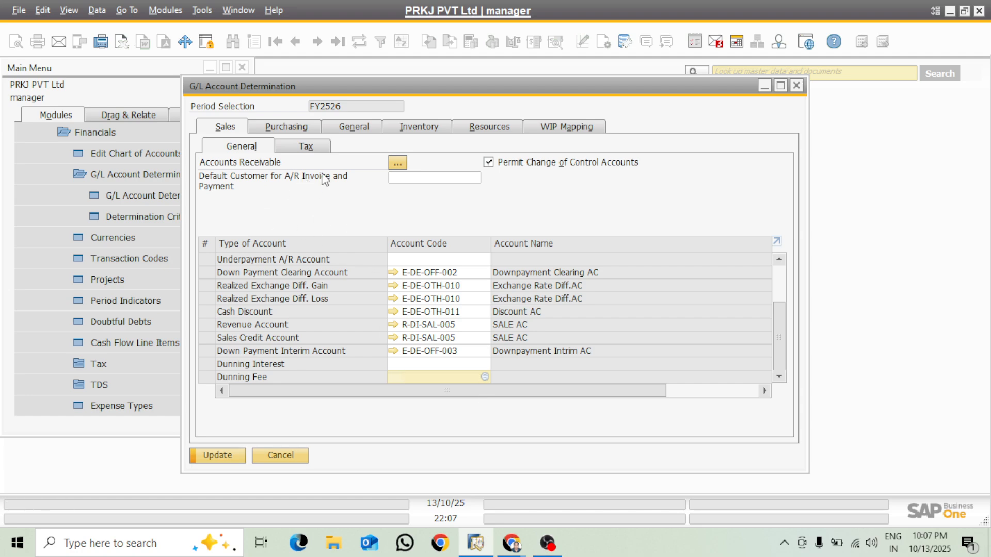
{"action": "left_click", "coordinate": [398, 162]}
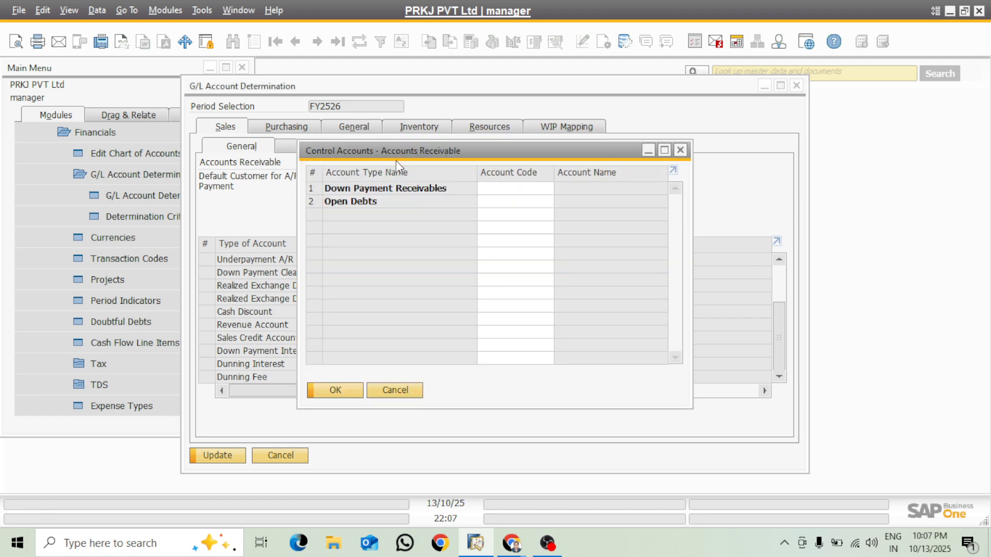
{"action": "left_click", "coordinate": [495, 190]}
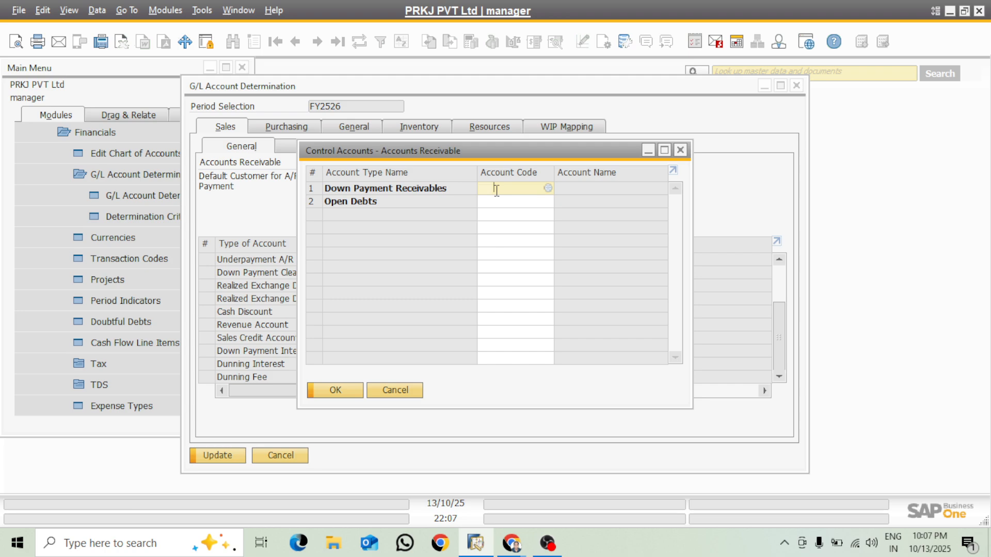
{"action": "left_click", "coordinate": [552, 190]}
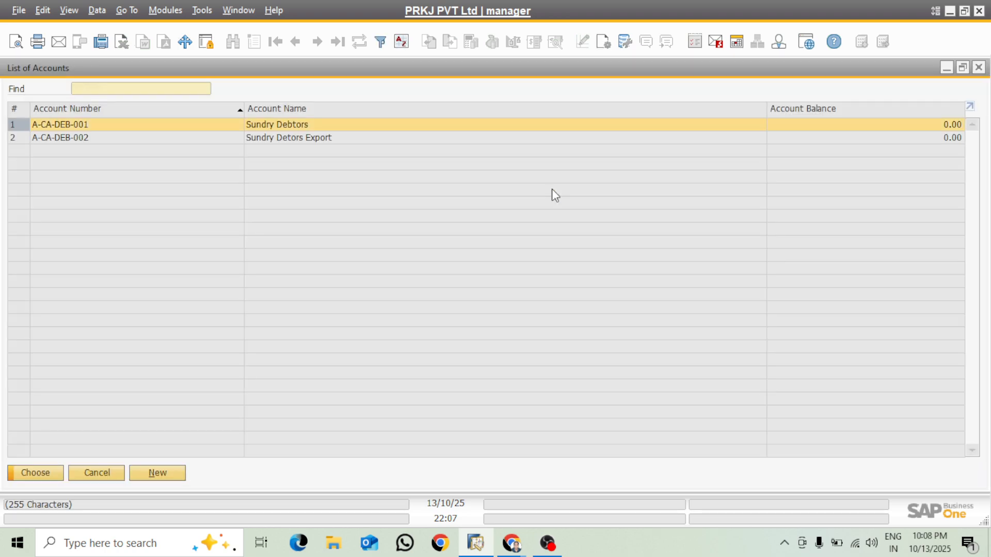
{"action": "left_click", "coordinate": [978, 68]}
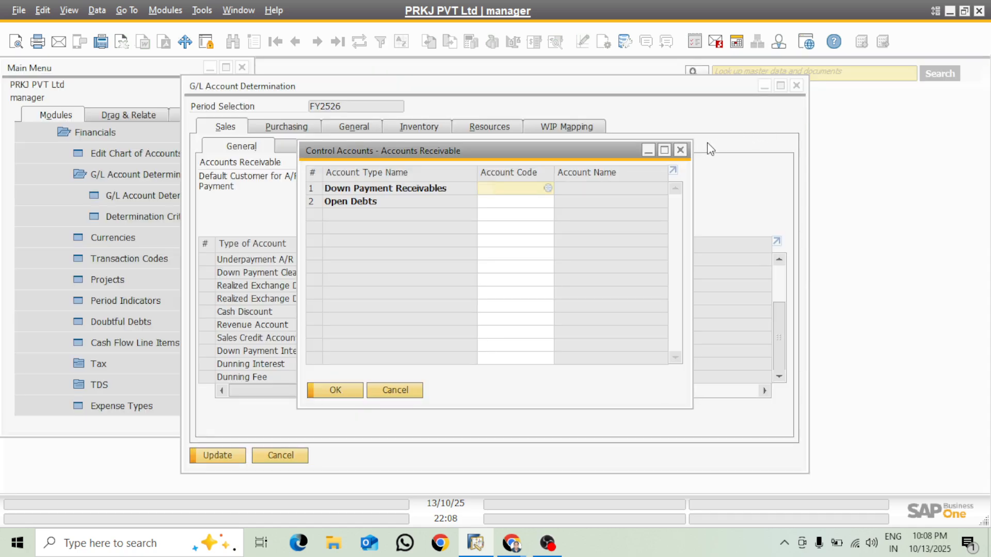
{"action": "left_click", "coordinate": [680, 150]}
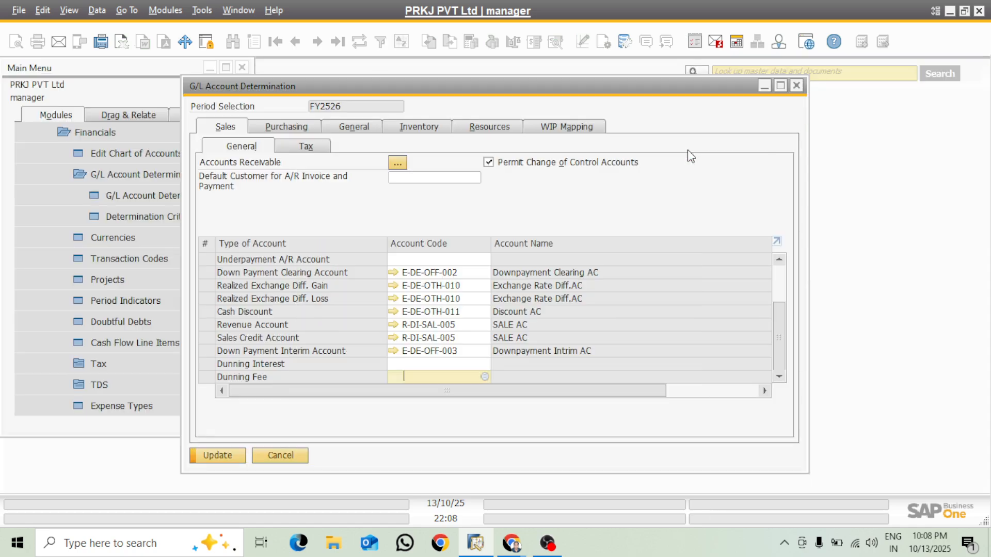
Step: Open the account list for Down Payment Tax Offset Acct in the sales tax settings and search it by account name for "down"
{"action": "left_click", "coordinate": [306, 149]}
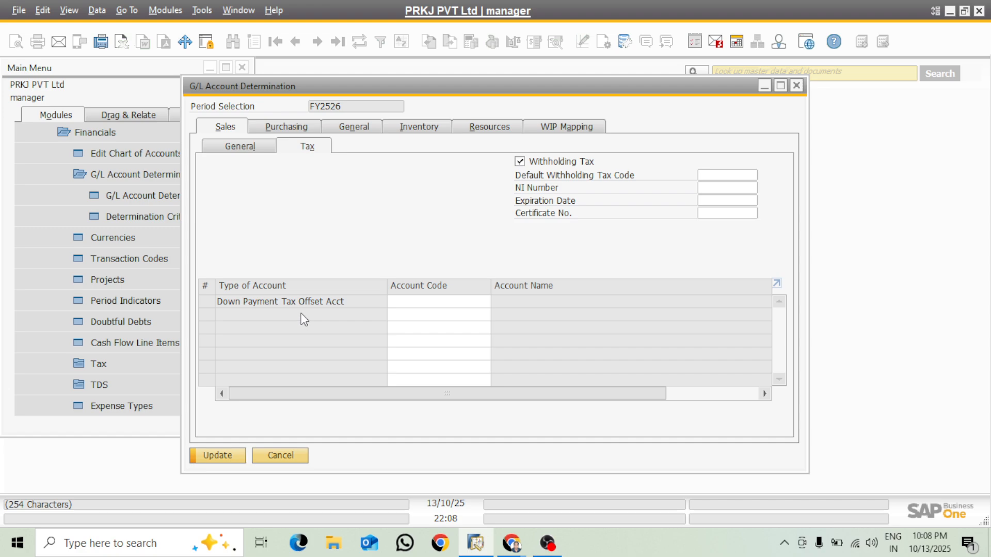
{"action": "left_click", "coordinate": [414, 303]}
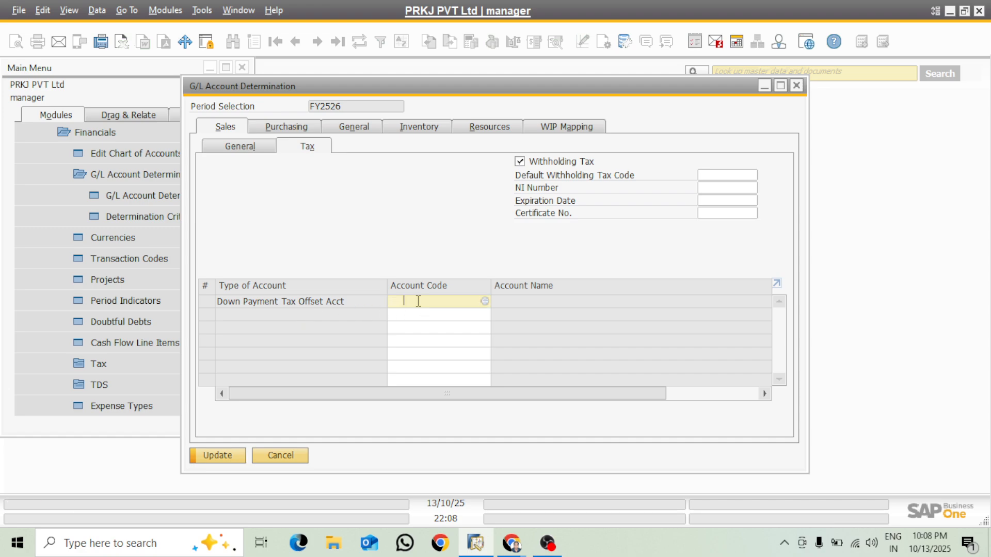
{"action": "left_click", "coordinate": [485, 302]}
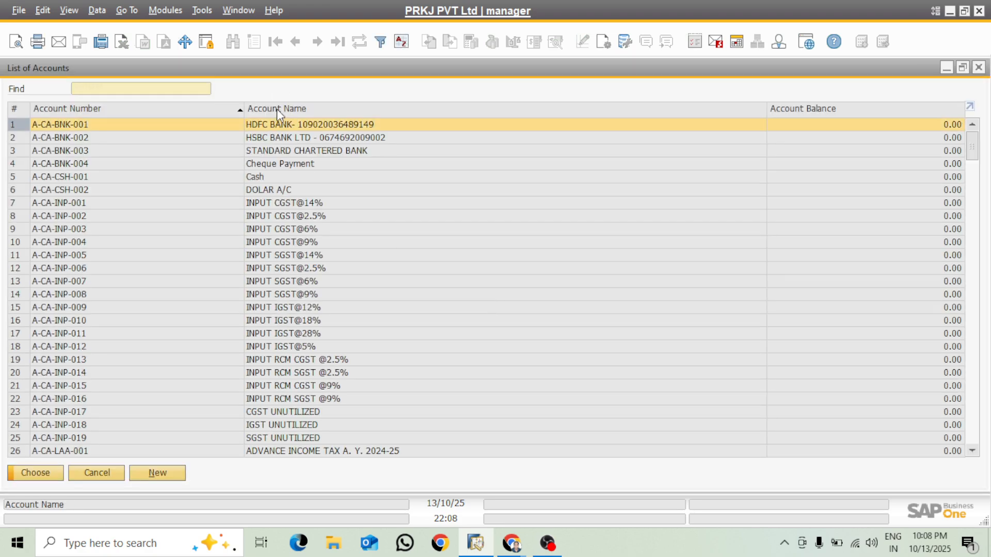
{"action": "left_click", "coordinate": [978, 68]}
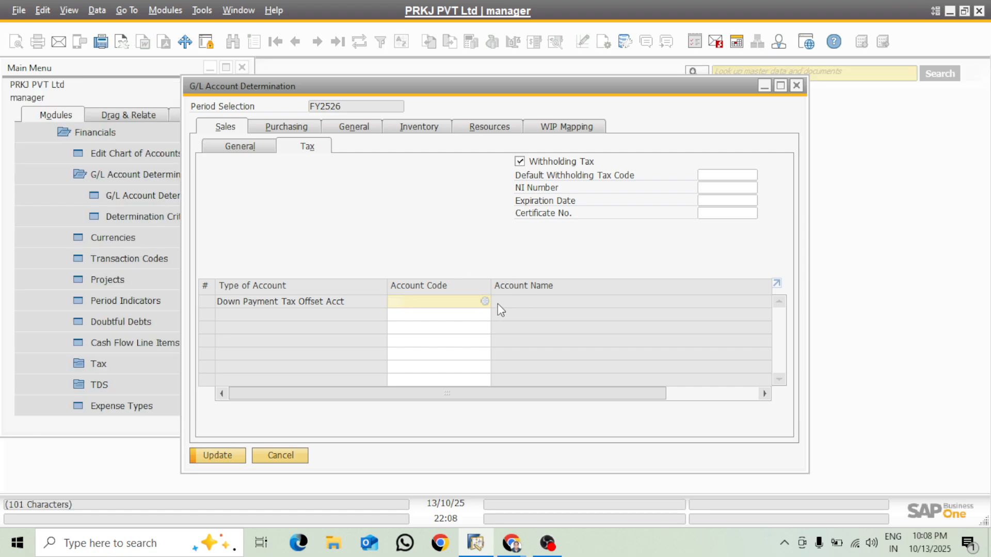
{"action": "left_click", "coordinate": [484, 301]}
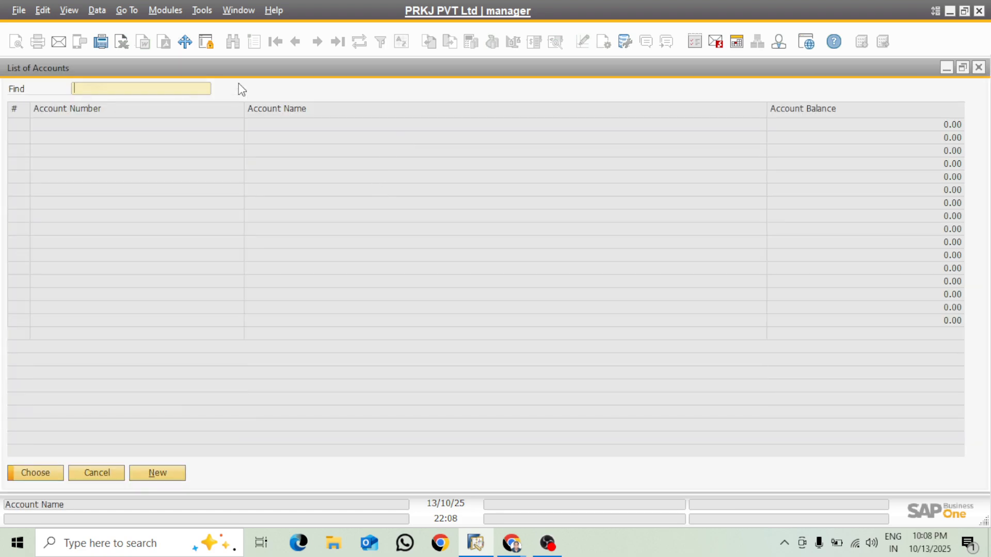
{"action": "double_click", "coordinate": [281, 106]}
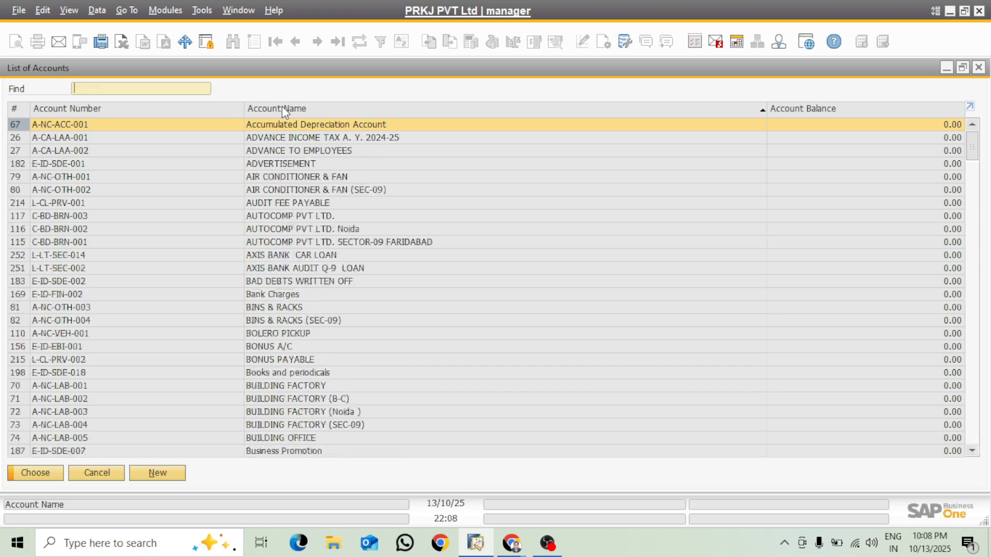
{"action": "type", "text": "do"}
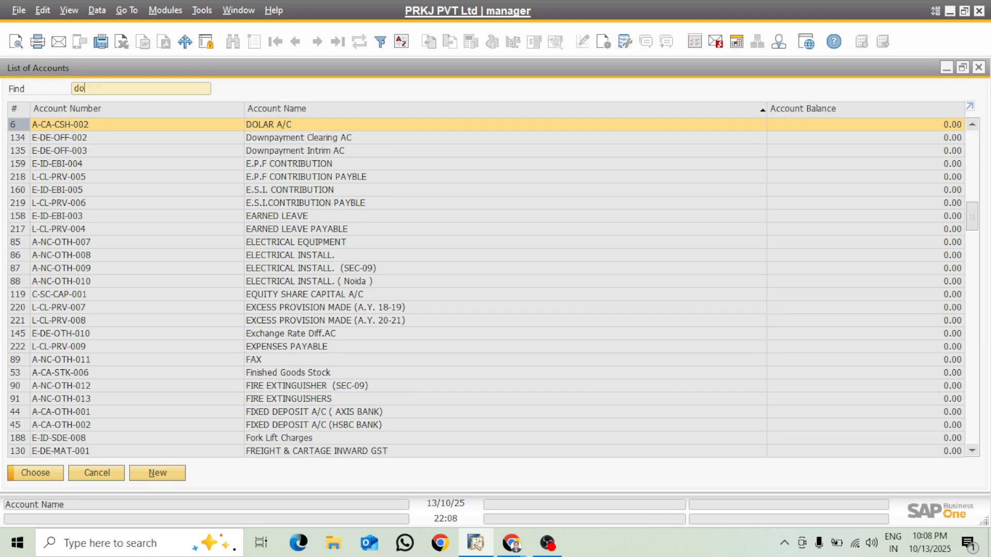
{"action": "type", "text": "wn"}
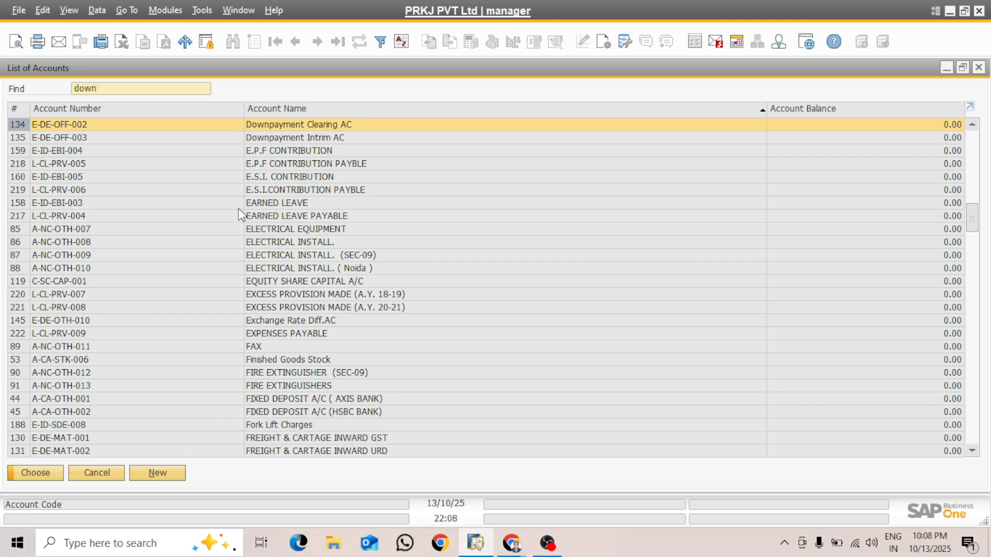
Step: Search the account list by name for "tax" instead
{"action": "key", "text": "BackSpace"}
{"action": "key", "text": "BackSpace"}
{"action": "key", "text": "BackSpace"}
{"action": "key", "text": "BackSpace"}
{"action": "type", "text": "tax"}
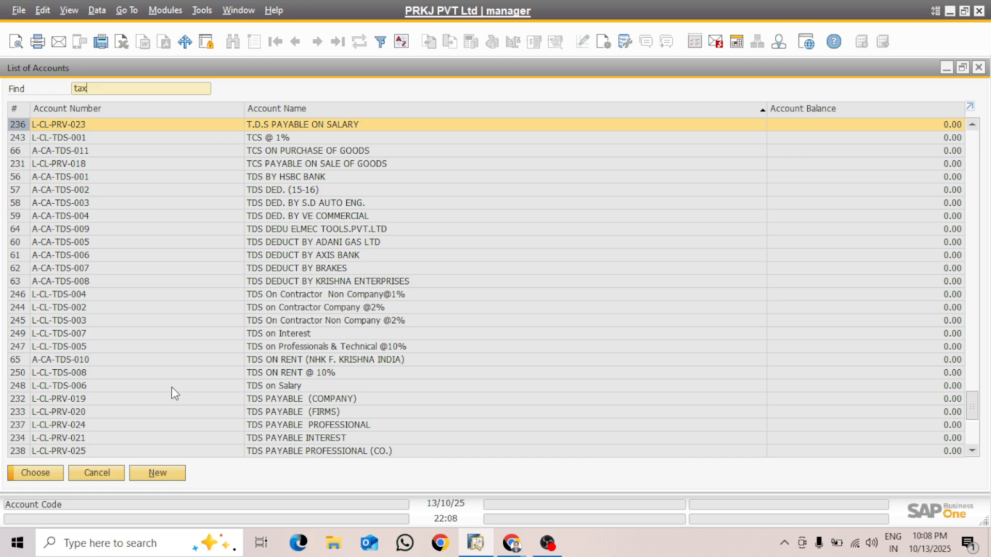
Step: Start a new G/L account from the account list and copy the code of RCM SGST PAYABLE under Liability
{"action": "left_click", "coordinate": [158, 473]}
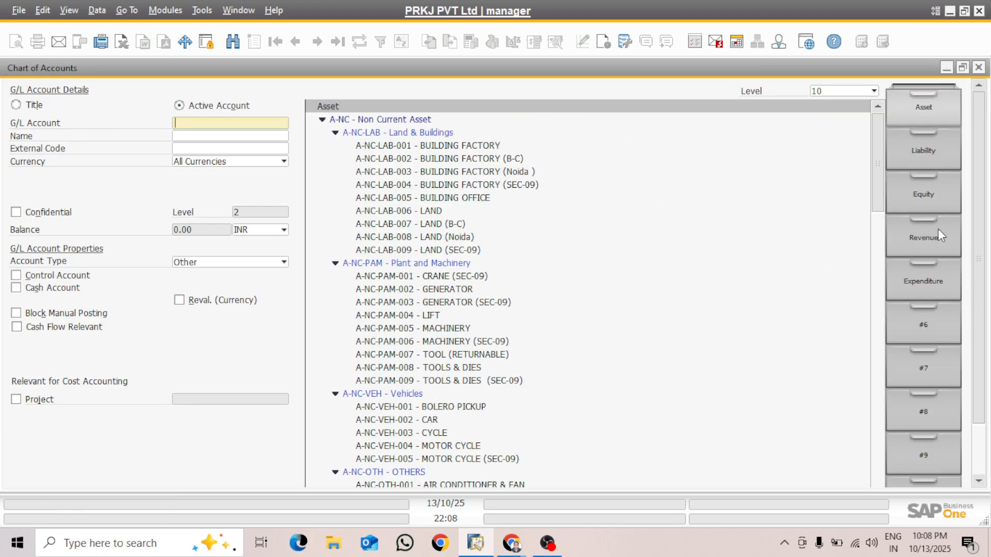
{"action": "left_click", "coordinate": [928, 162]}
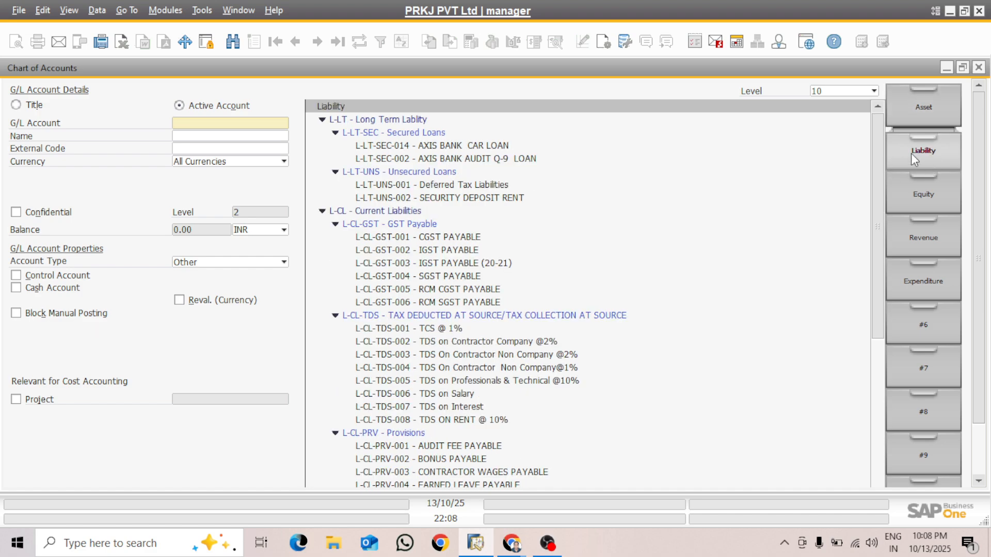
{"action": "left_click", "coordinate": [928, 109]}
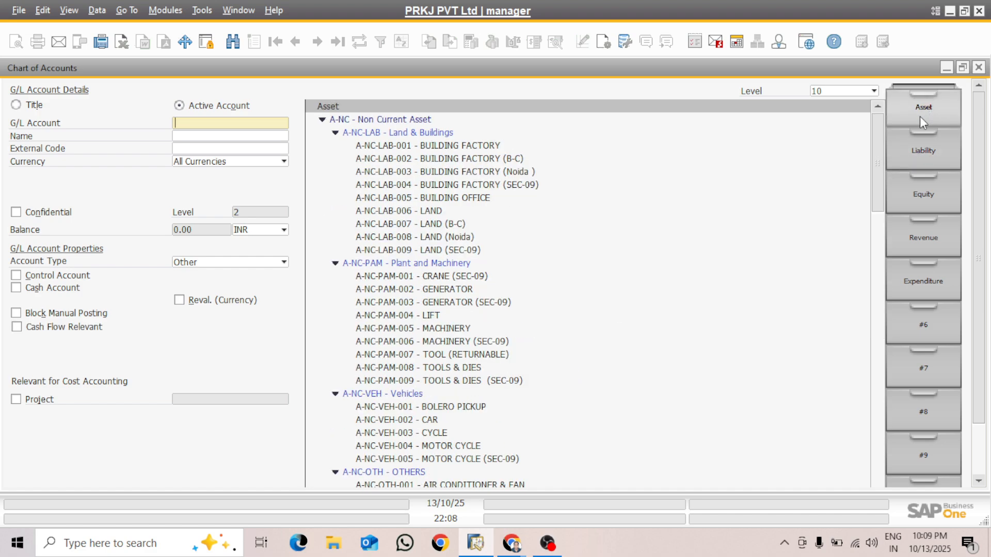
{"action": "left_click_drag", "start_coordinate": [883, 147], "coordinate": [890, 337]}
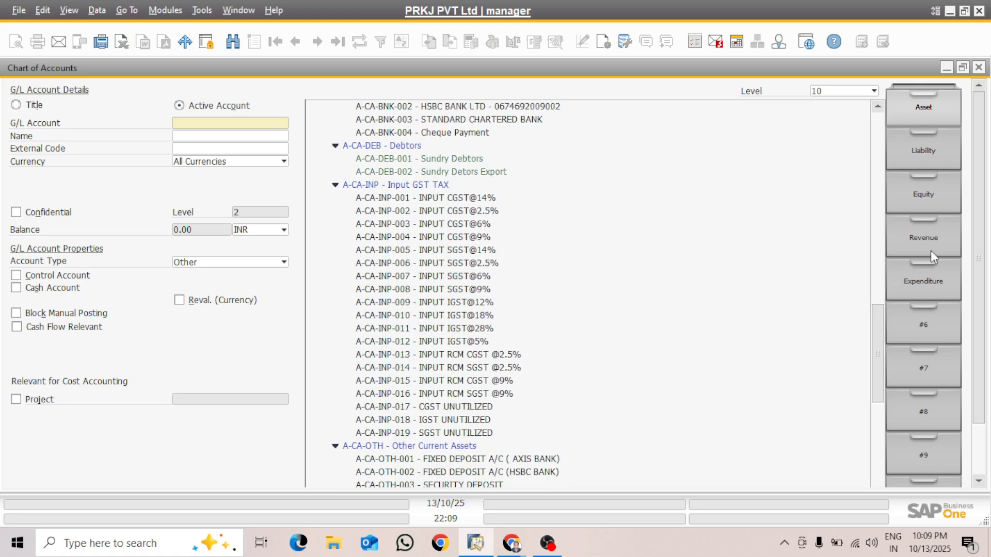
{"action": "left_click", "coordinate": [928, 153]}
{"action": "mouse_move", "coordinate": [878, 220]}
{"action": "left_mouse_down"}
{"action": "mouse_move", "coordinate": [893, 318]}
{"action": "mouse_move", "coordinate": [891, 228]}
{"action": "left_mouse_up"}
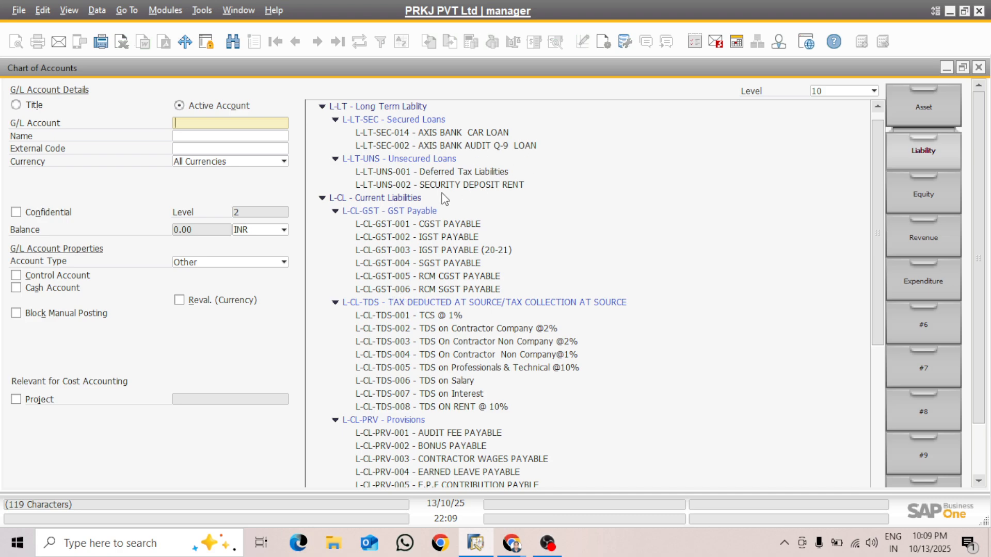
{"action": "left_click", "coordinate": [408, 291]}
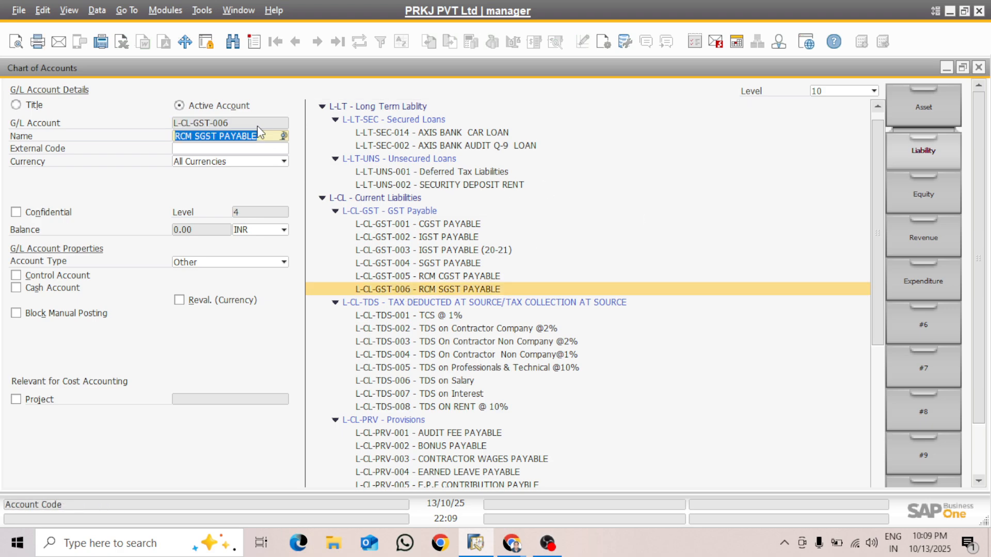
{"action": "right_click", "coordinate": [228, 129]}
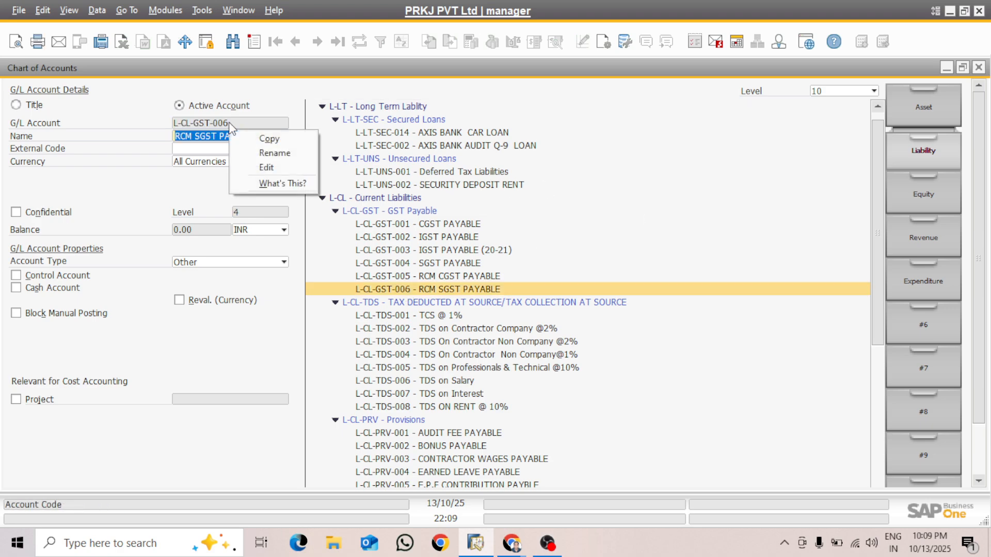
{"action": "left_click", "coordinate": [269, 138]}
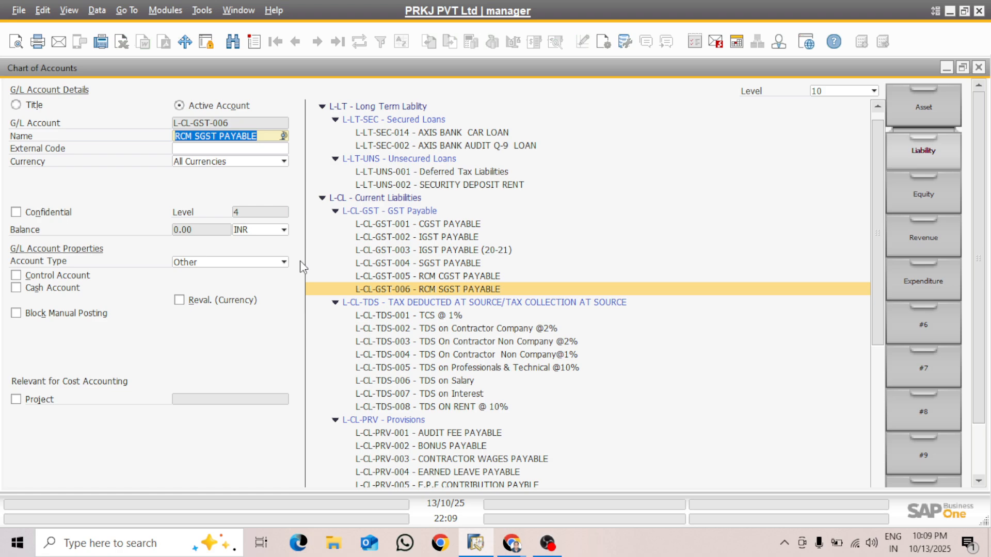
Step: Enter L-CL-GST-007 as the code of a new account under L-CL-GST - GST Payable
{"action": "key", "text": "ctrl+a"}
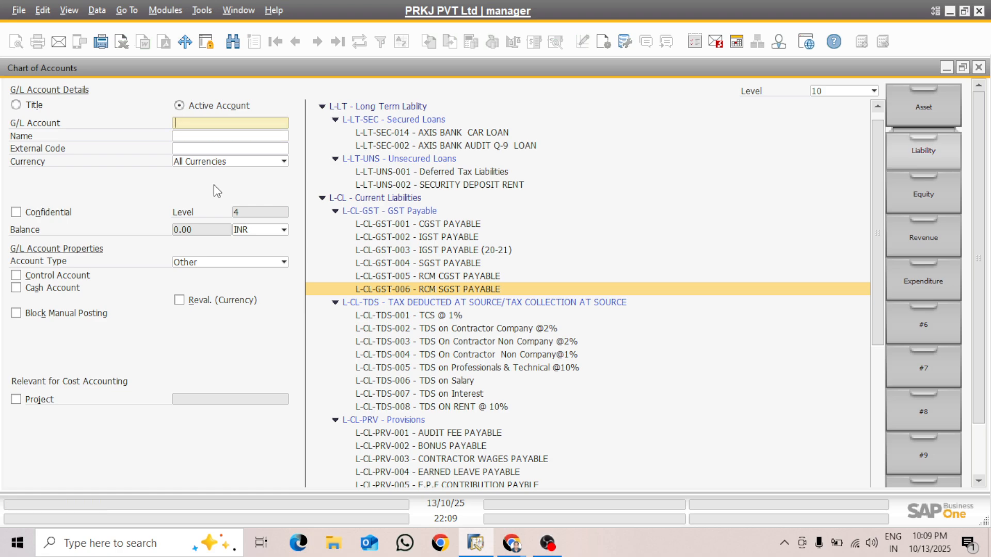
{"action": "key", "text": "ctrl+v"}
{"action": "key", "text": "BackSpace"}
{"action": "type", "text": "7"}
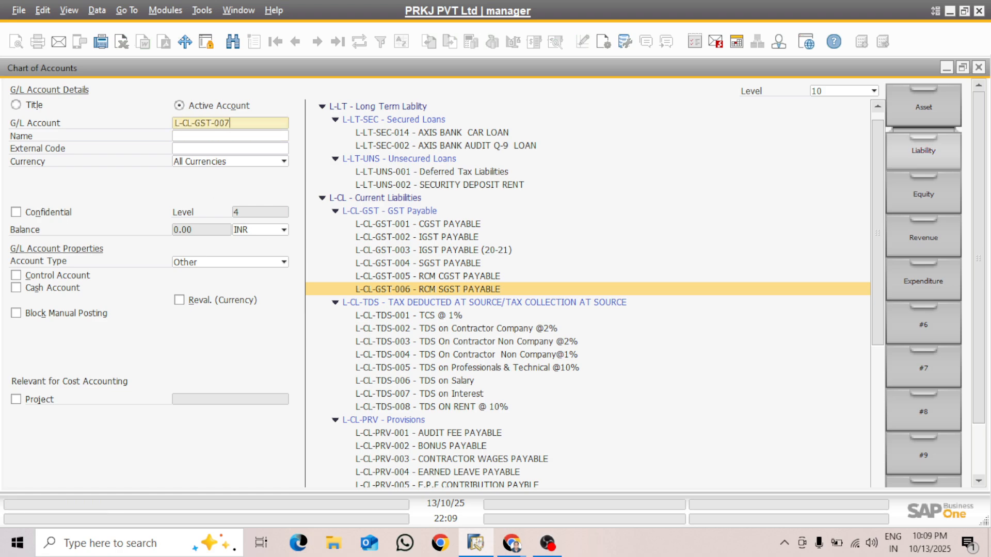
Step: Name the account Downpayment Tax Offset AC, add it as the Down Payment Tax Offset Acct, and save the G/L account determination
{"action": "left_click", "coordinate": [180, 135]}
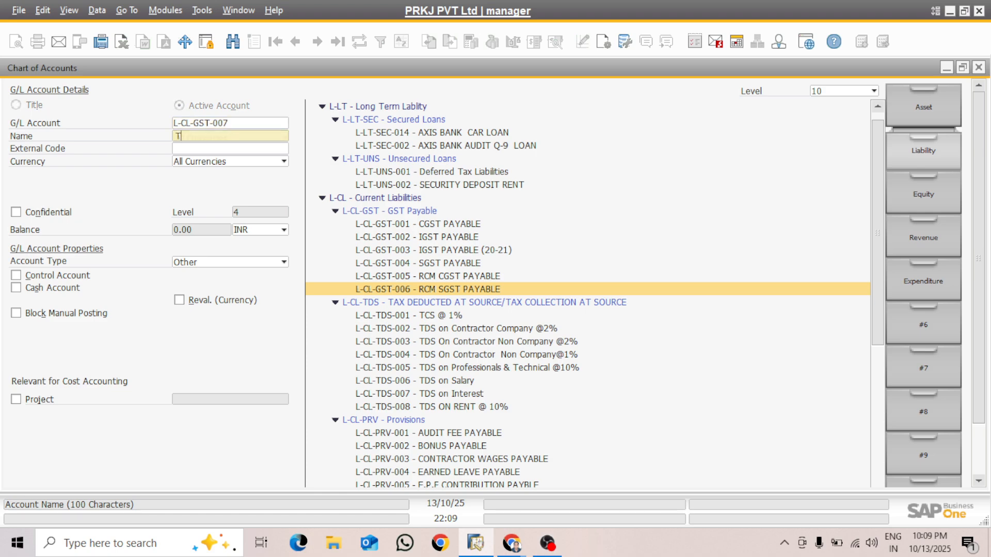
{"action": "type", "text": "FDo"}
{"action": "key", "text": "BackSpace"}
{"action": "key", "text": "BackSpace"}
{"action": "key", "text": "BackSpace"}
{"action": "type", "text": "Downpayment Tax Offset "}
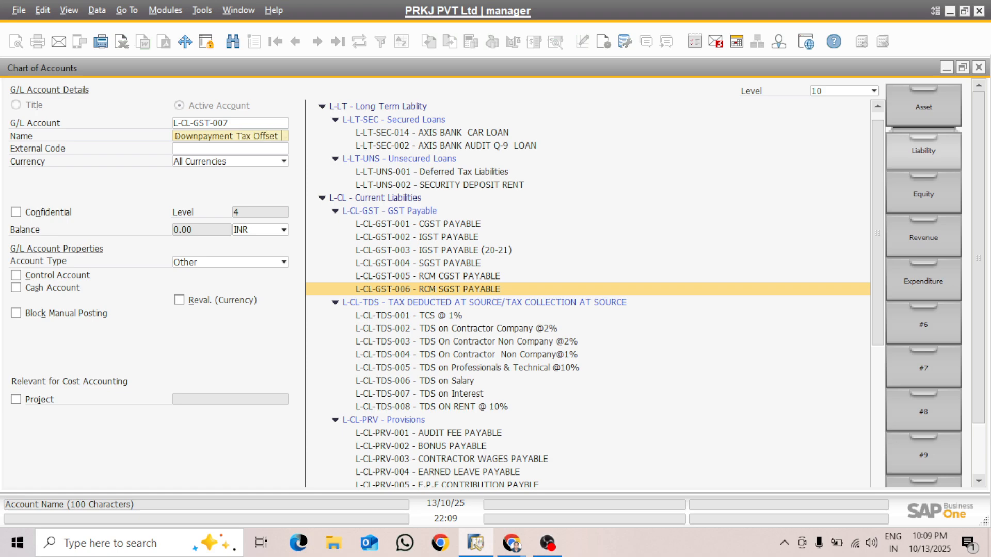
{"action": "type", "text": "AC"}
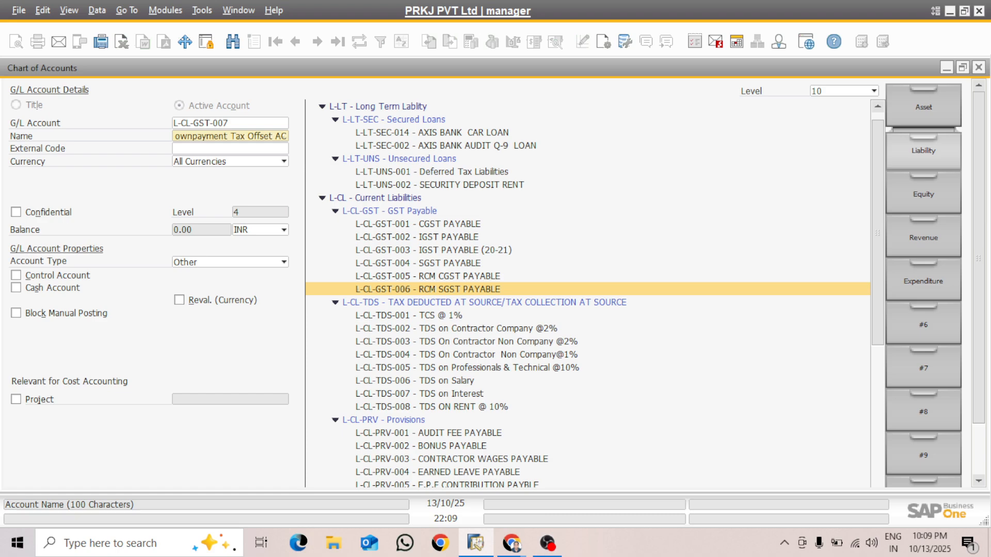
{"action": "key", "text": "Return"}
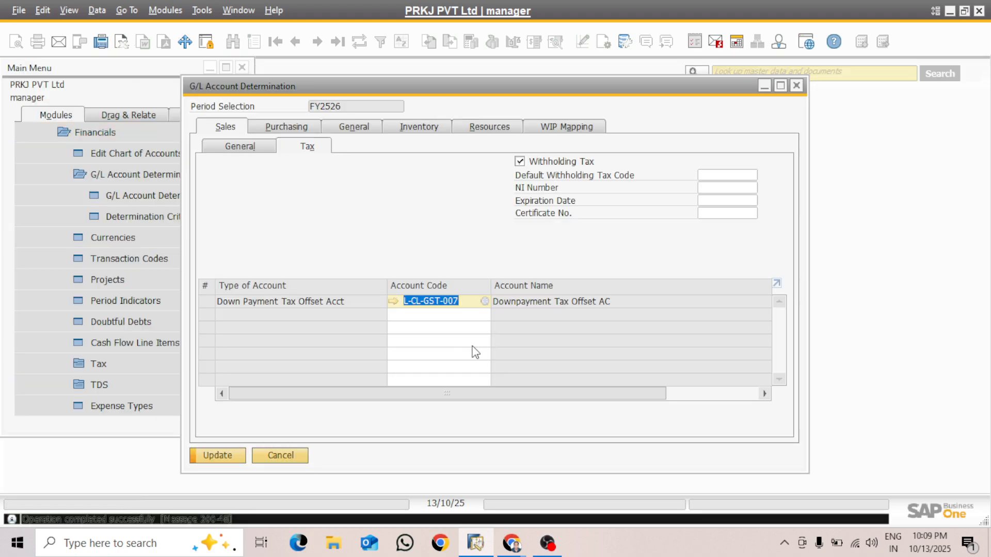
{"action": "left_click", "coordinate": [221, 454]}
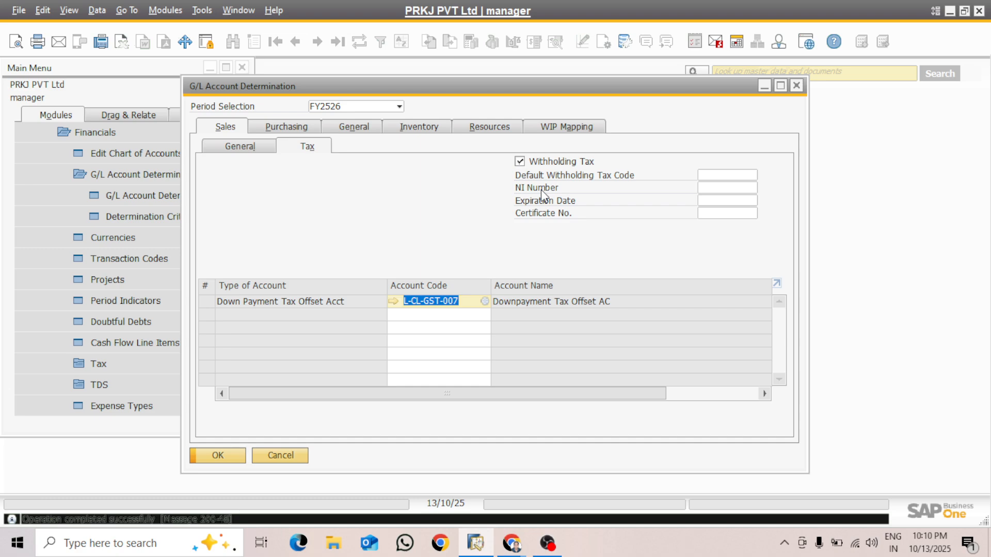
{"action": "left_click", "coordinate": [239, 147]}
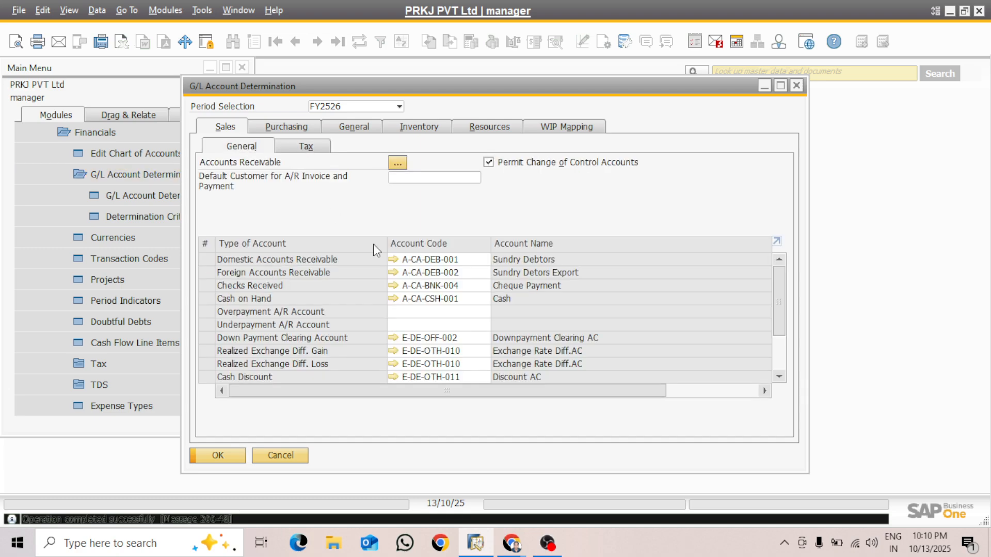
{"action": "left_click", "coordinate": [312, 147]}
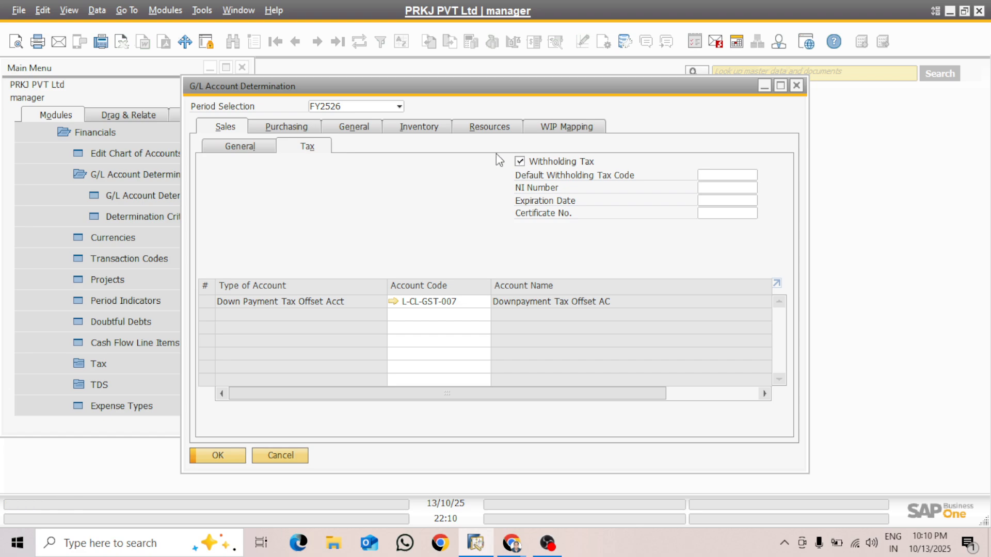
{"action": "left_click", "coordinate": [240, 146]}
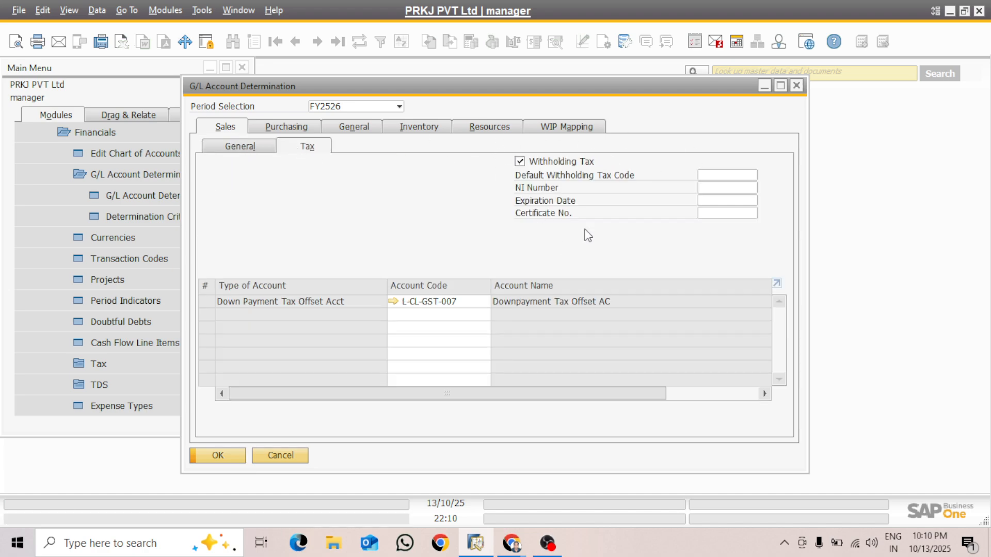
{"action": "left_click", "coordinate": [261, 140]}
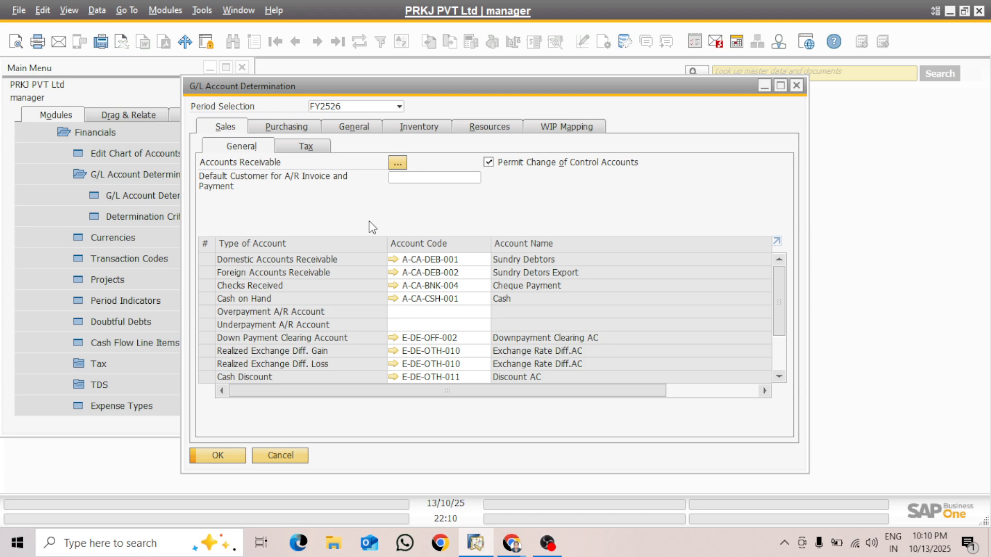
Step: Start a new G/L account from the account list of Domestic Accounts Payable in the general purchasing account determination
{"action": "left_click", "coordinate": [294, 129]}
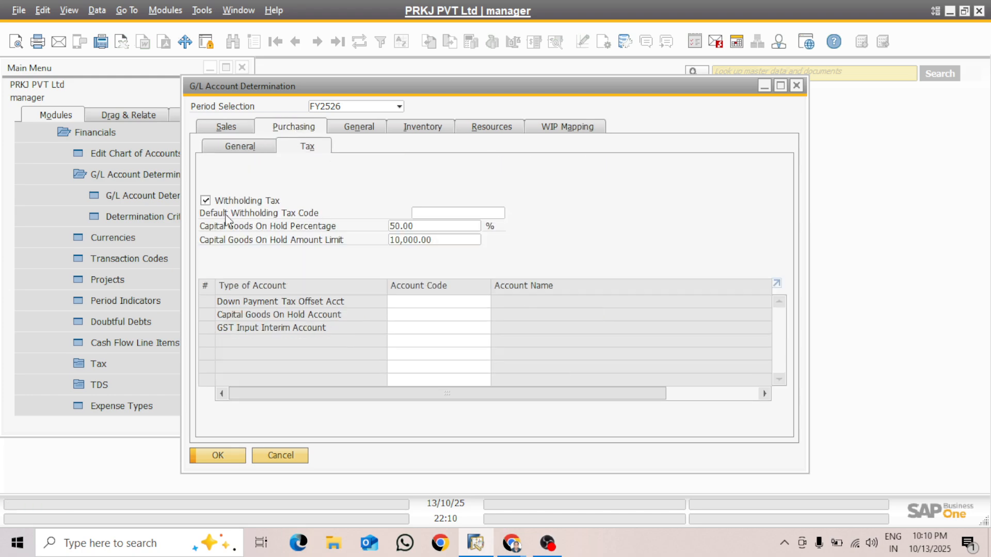
{"action": "left_click", "coordinate": [238, 152]}
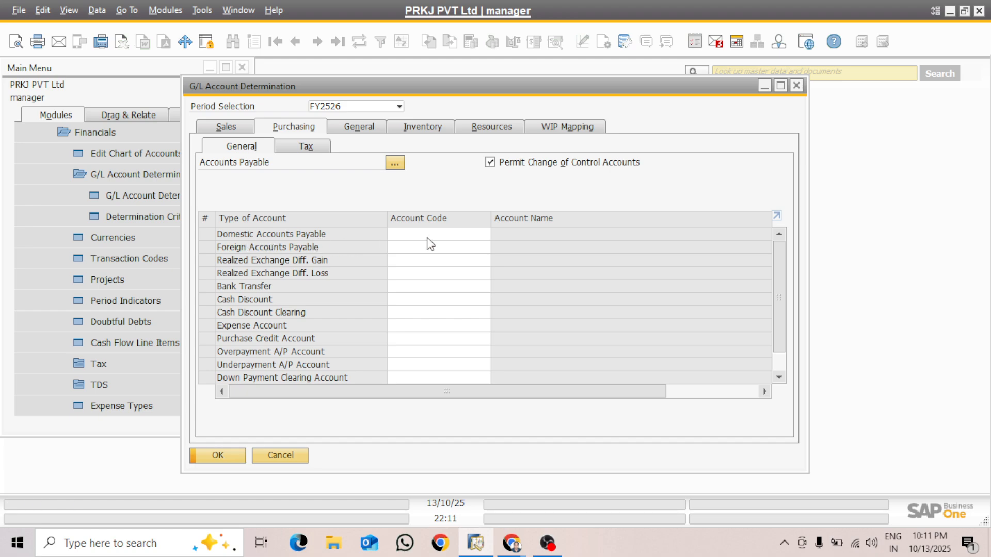
{"action": "left_click", "coordinate": [405, 235]}
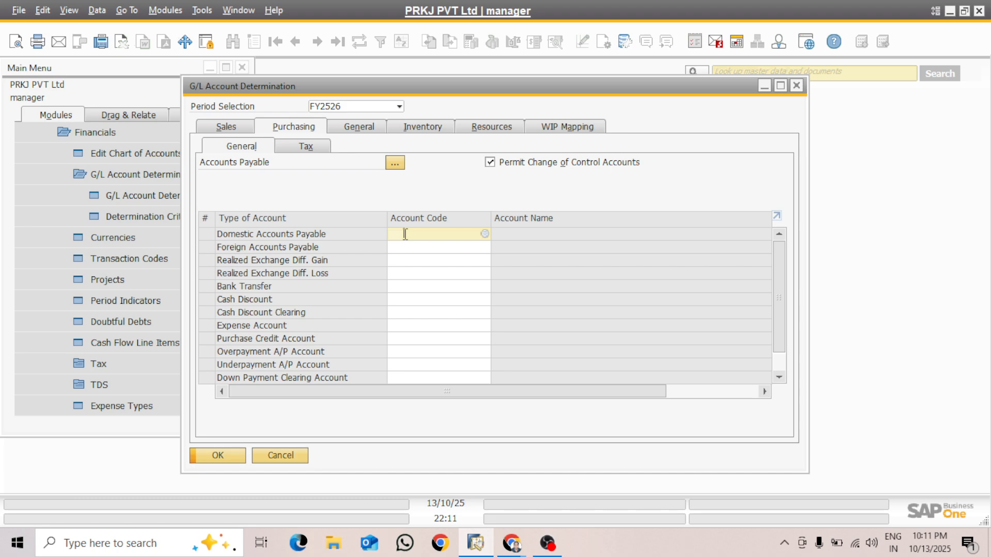
{"action": "left_click", "coordinate": [484, 235]}
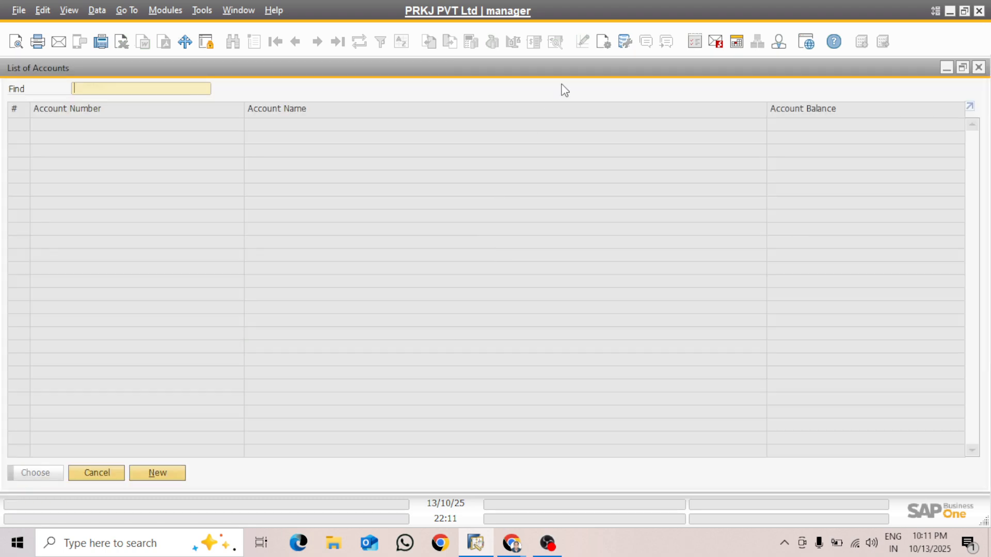
{"action": "left_click", "coordinate": [157, 473]}
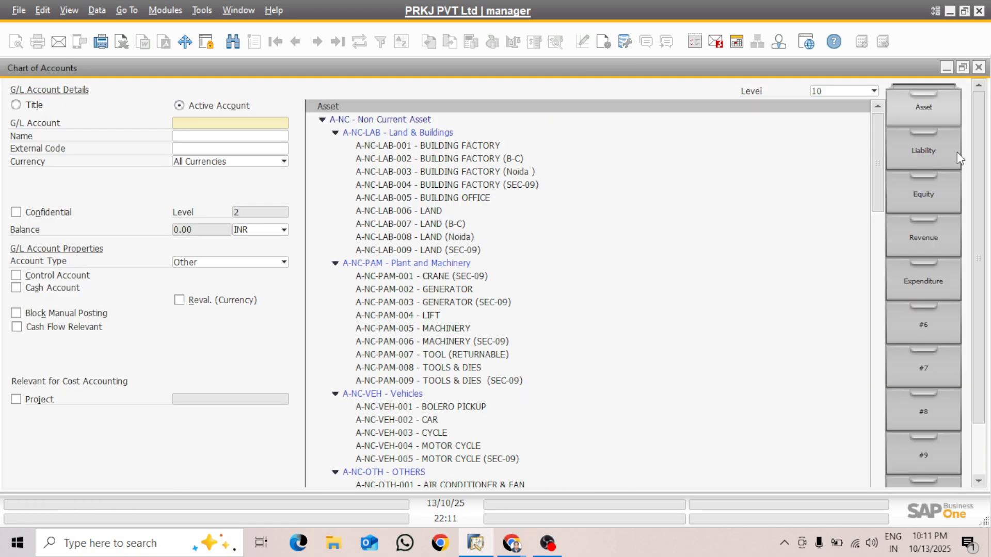
Step: Mark the existing liability account L-CL-CRE-001 Sundry Creditors as a control account and assign it to Domestic Accounts Payable
{"action": "left_click", "coordinate": [909, 160]}
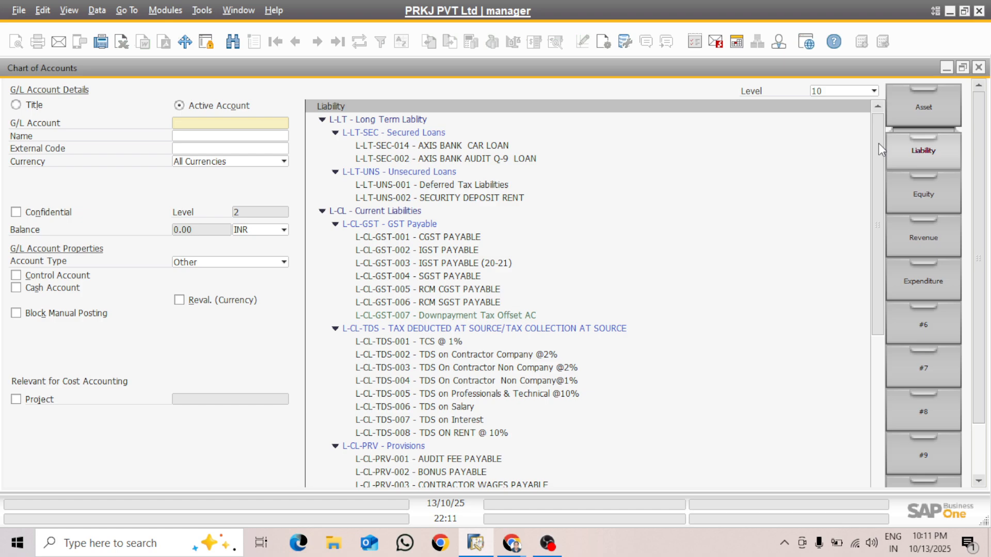
{"action": "left_click_drag", "start_coordinate": [879, 144], "coordinate": [874, 325]}
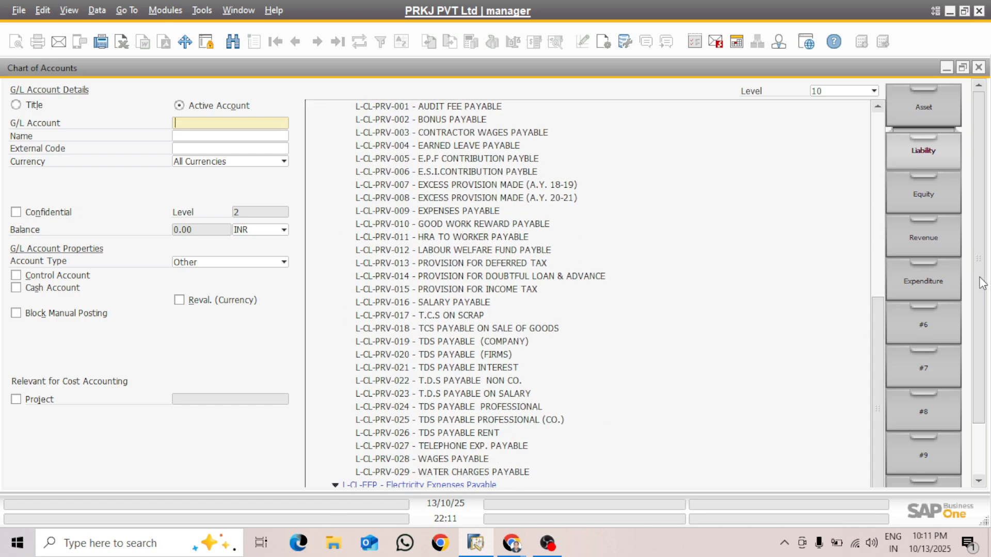
{"action": "left_click_drag", "start_coordinate": [979, 279], "coordinate": [988, 406]}
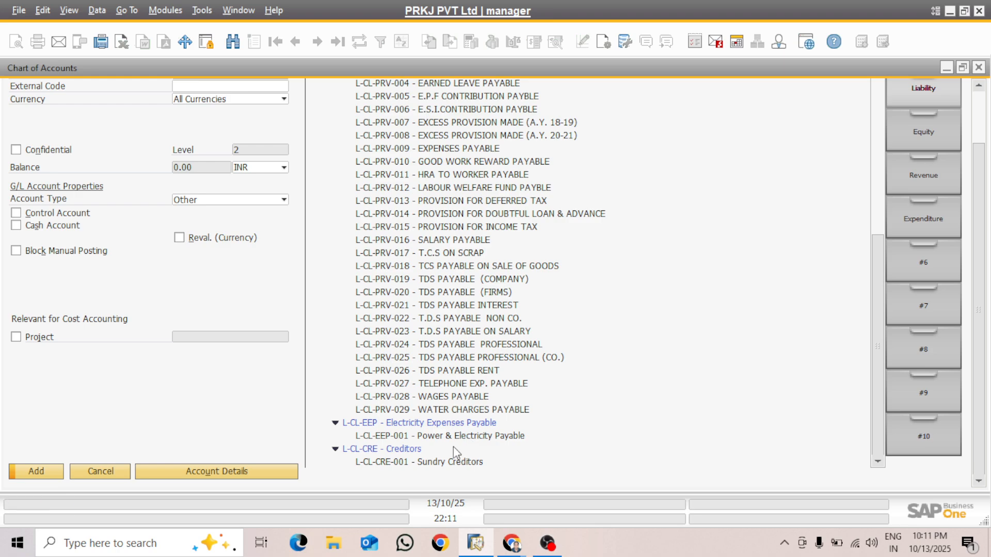
{"action": "left_click", "coordinate": [415, 462]}
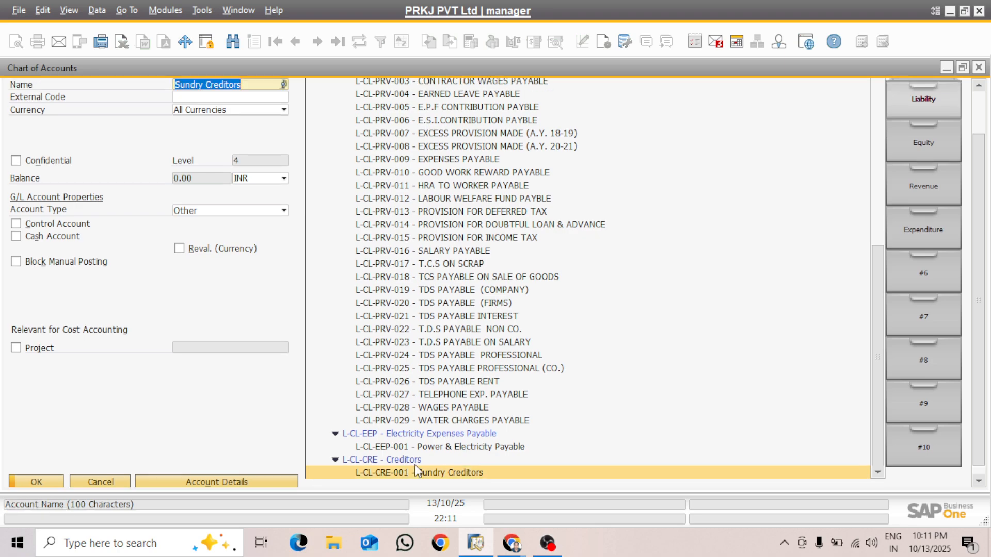
{"action": "left_click", "coordinate": [16, 236]}
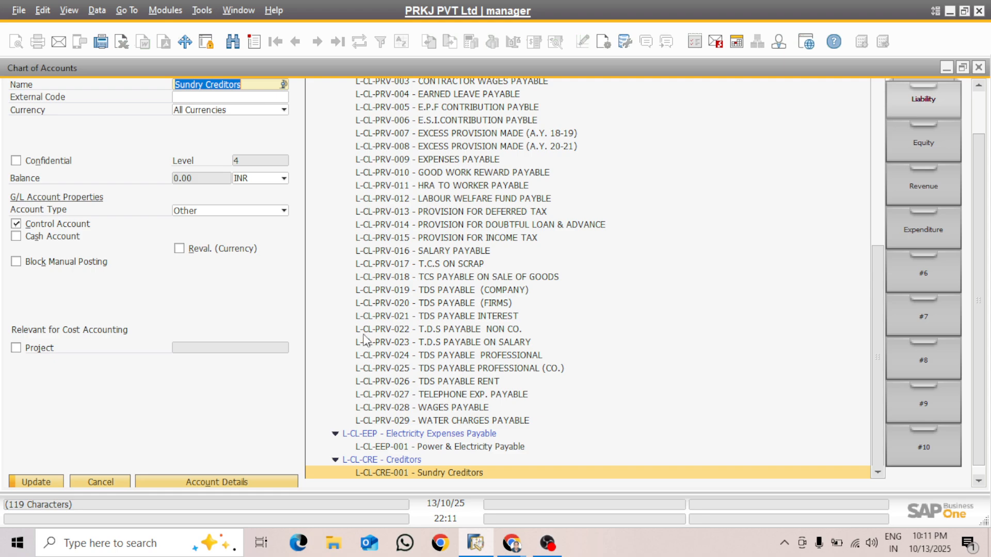
{"action": "left_click", "coordinate": [42, 478]}
{"action": "left_click", "coordinate": [41, 477]}
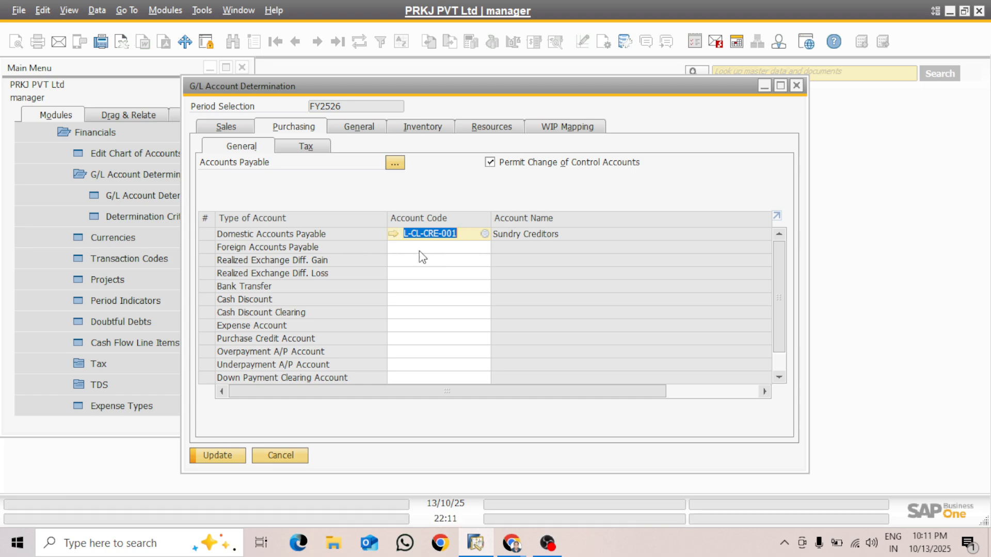
Step: Start a new G/L account for Foreign Accounts Payable and bring up the Creditors group under Liability
{"action": "left_click", "coordinate": [407, 246]}
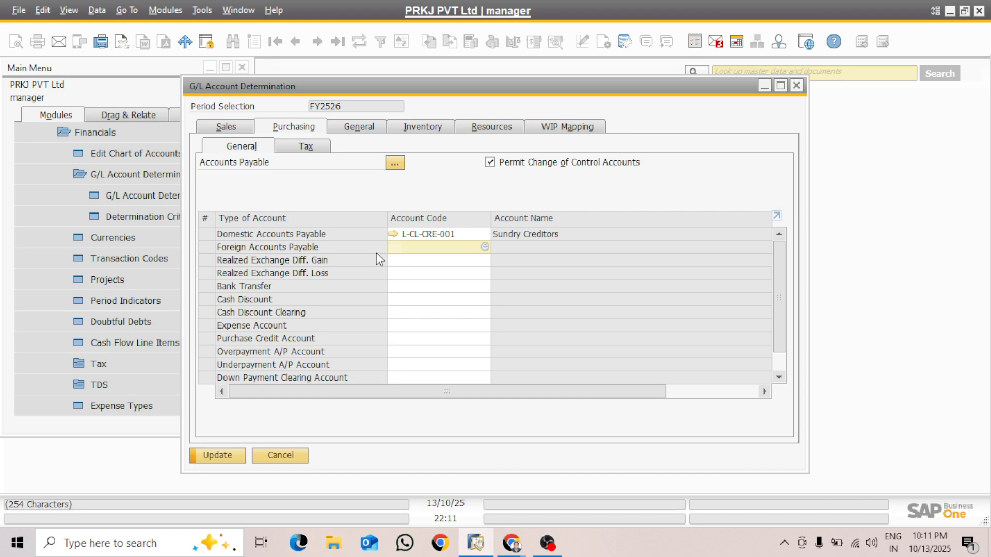
{"action": "left_click", "coordinate": [488, 247]}
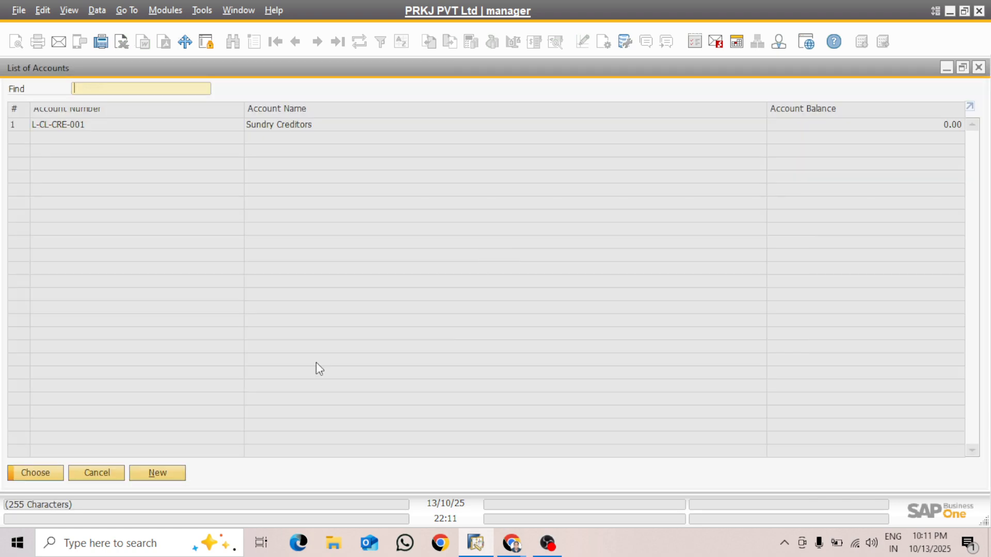
{"action": "left_click", "coordinate": [162, 471]}
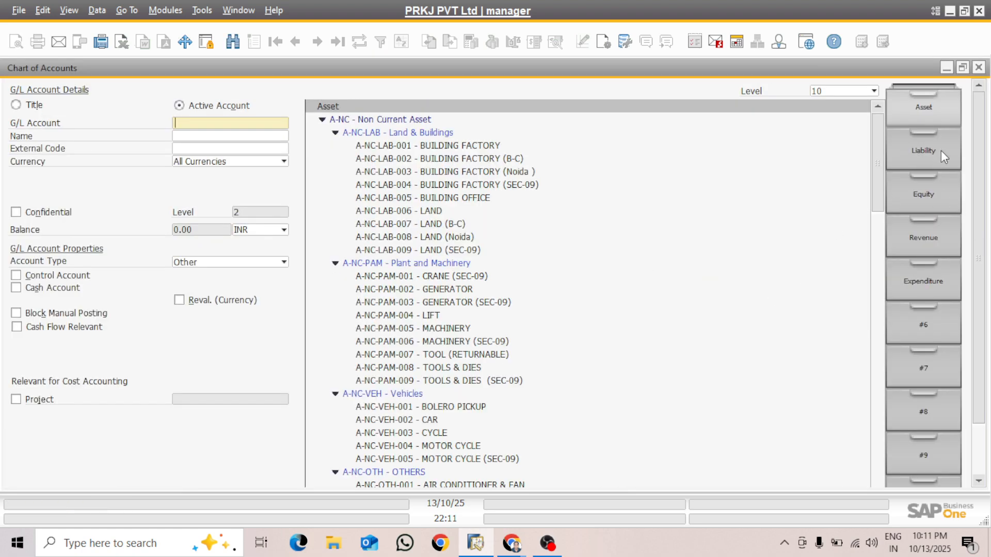
{"action": "left_click", "coordinate": [934, 162]}
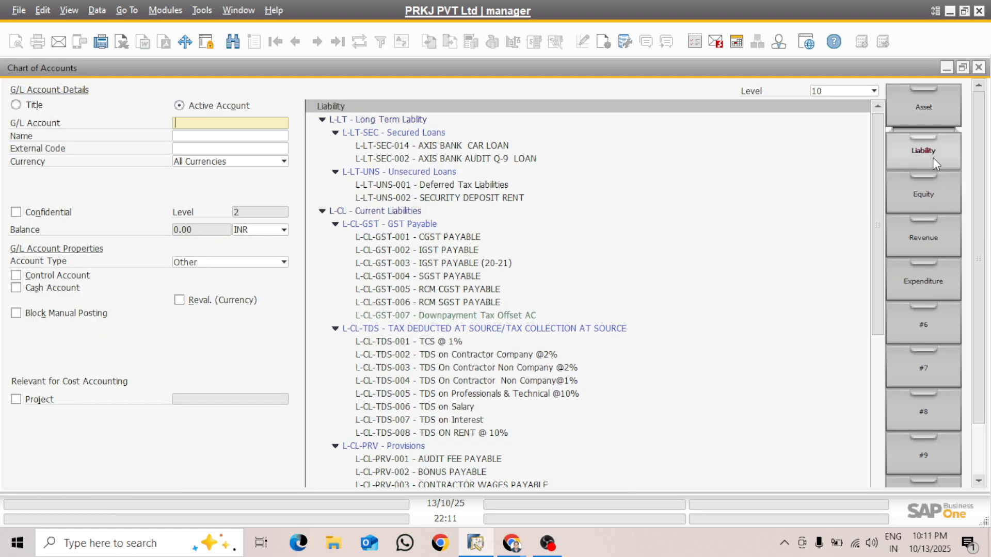
{"action": "left_click_drag", "start_coordinate": [881, 142], "coordinate": [893, 358]}
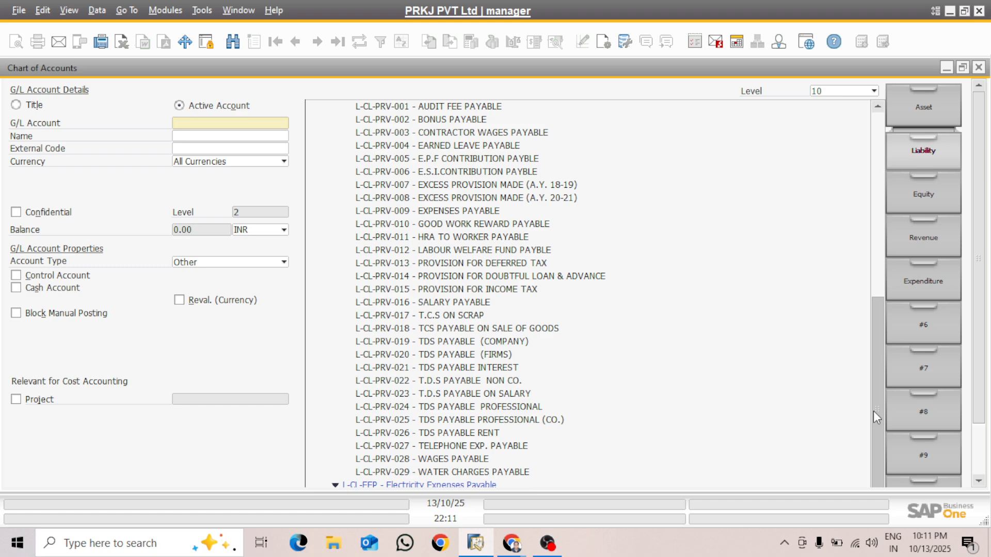
{"action": "left_click_drag", "start_coordinate": [979, 305], "coordinate": [978, 356]}
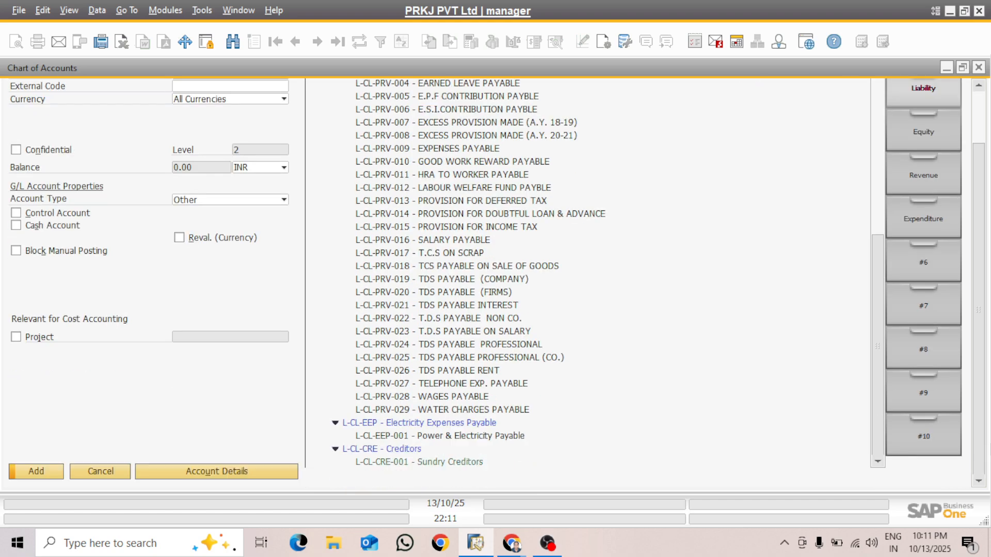
Step: Copy the Sundry Creditors account code and enter L-CL-CRE-002 as the code of a new active account
{"action": "right_click", "coordinate": [390, 461]}
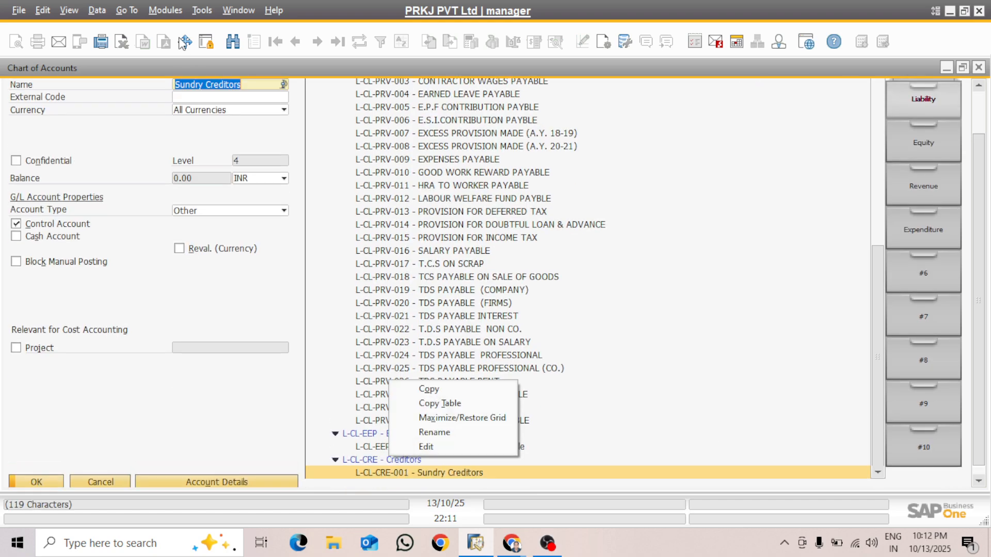
{"action": "left_click_drag", "start_coordinate": [982, 210], "coordinate": [977, 69]}
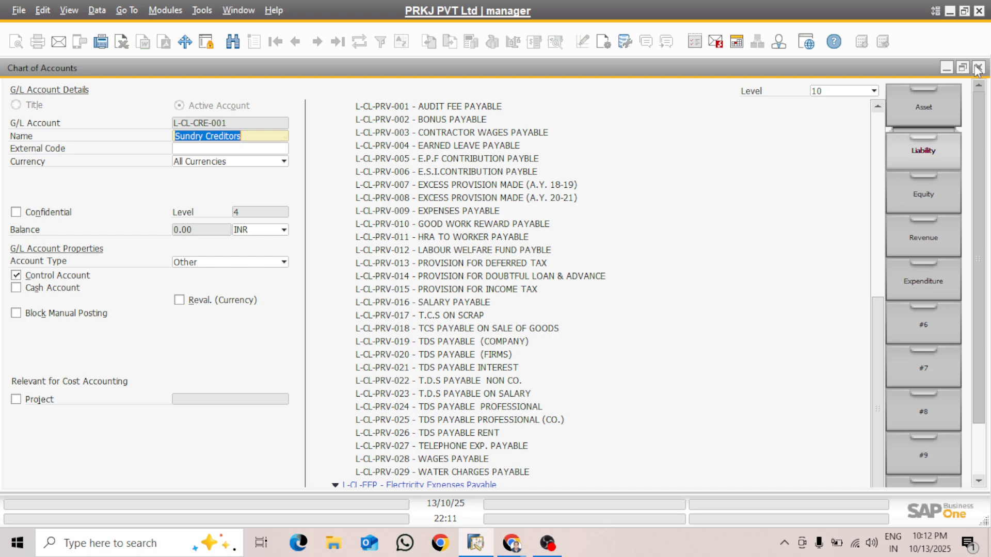
{"action": "right_click", "coordinate": [240, 130]}
{"action": "left_click", "coordinate": [282, 136]}
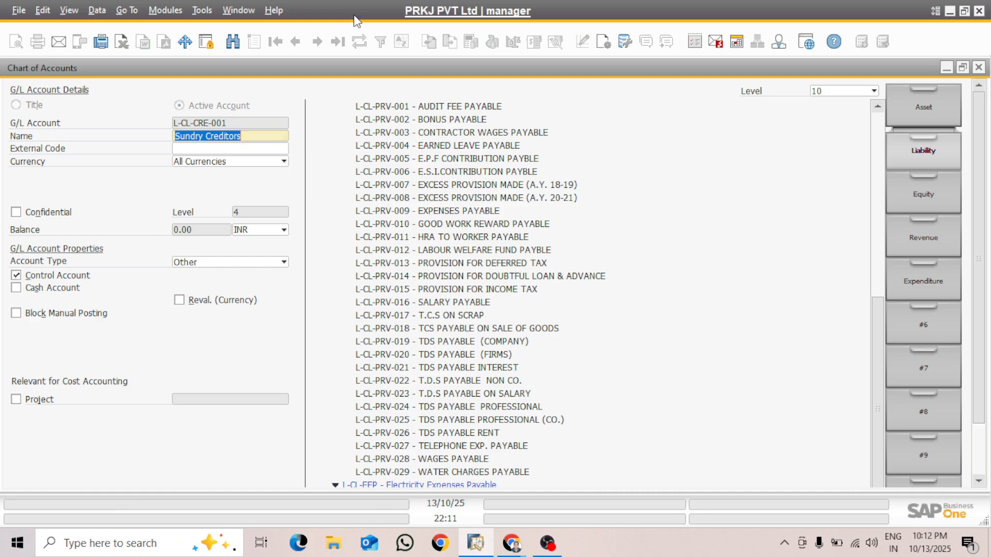
{"action": "key", "text": "ctrl+a"}
{"action": "key", "text": "ctrl+v"}
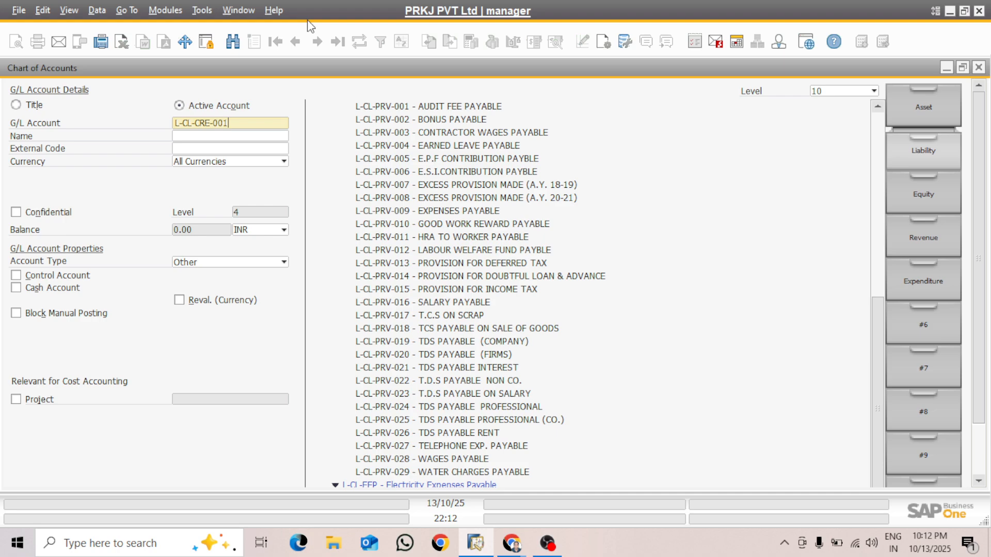
{"action": "key", "text": "BackSpace"}
{"action": "type", "text": "2"}
Step: Name the account Sundry Creditors Import, make it a control account, and add it as the Foreign Accounts Payable account
{"action": "left_click_drag", "start_coordinate": [983, 217], "coordinate": [982, 281]}
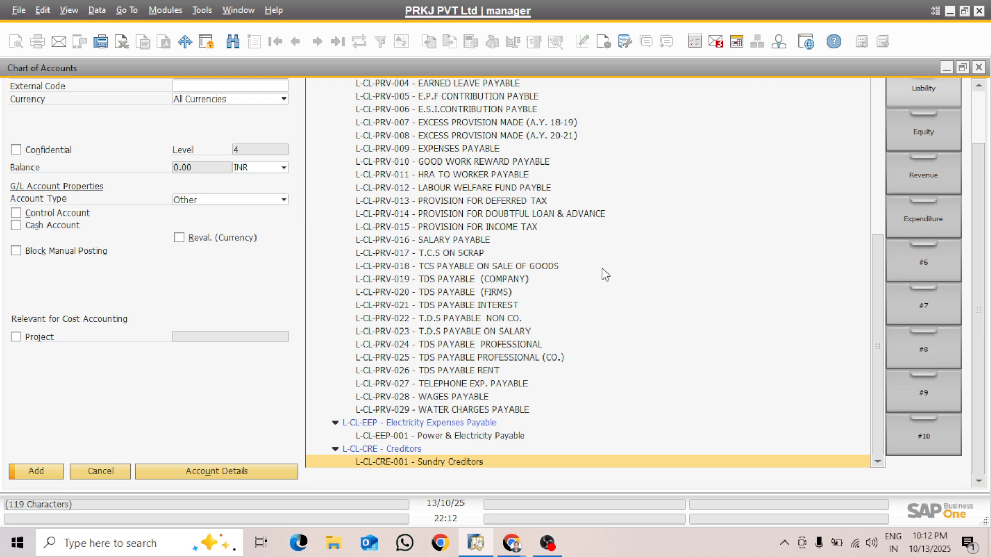
{"action": "left_click", "coordinate": [979, 86]}
{"action": "left_click", "coordinate": [979, 86]}
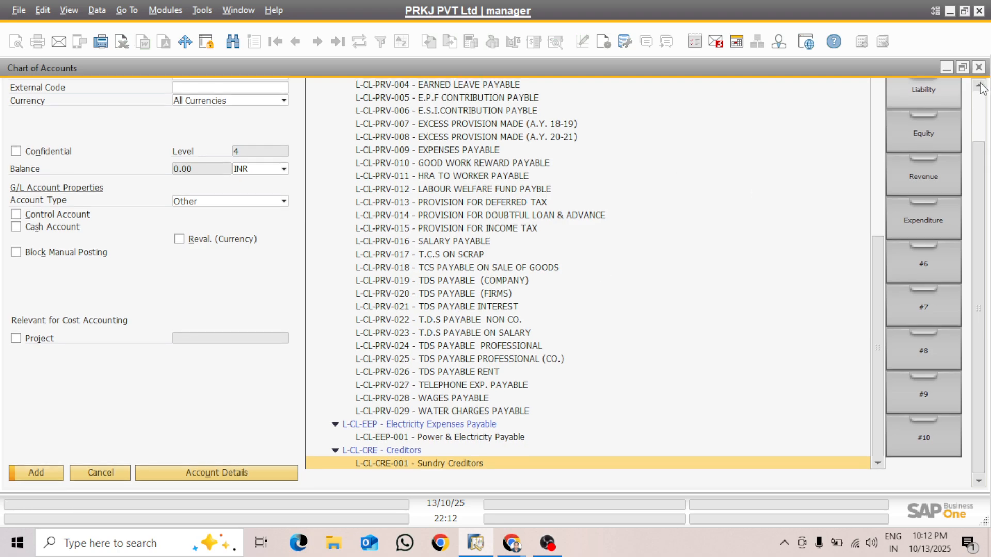
{"action": "mouse_move", "coordinate": [982, 171]}
{"action": "left_mouse_down"}
{"action": "mouse_move", "coordinate": [984, 162]}
{"action": "mouse_move", "coordinate": [984, 171]}
{"action": "left_mouse_up"}
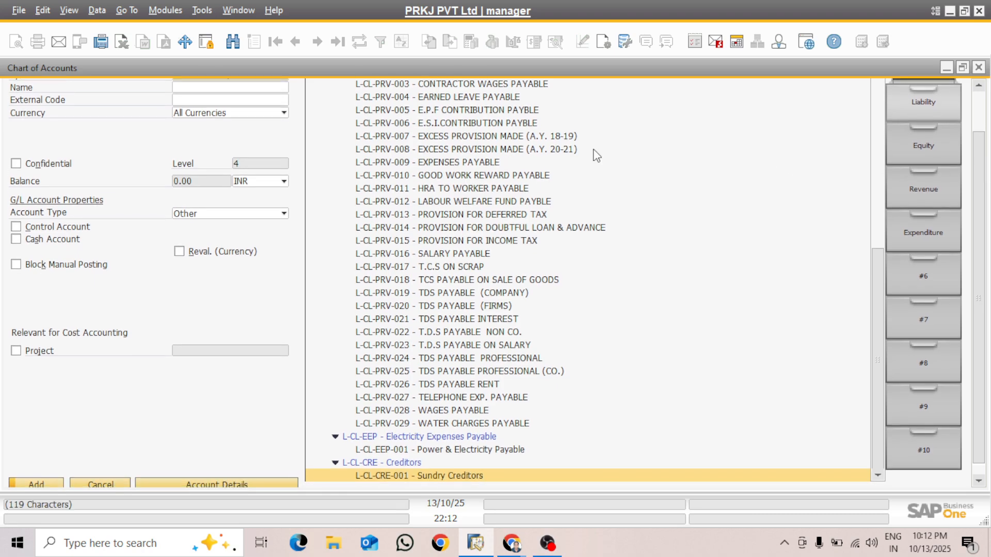
{"action": "left_click", "coordinate": [186, 88]}
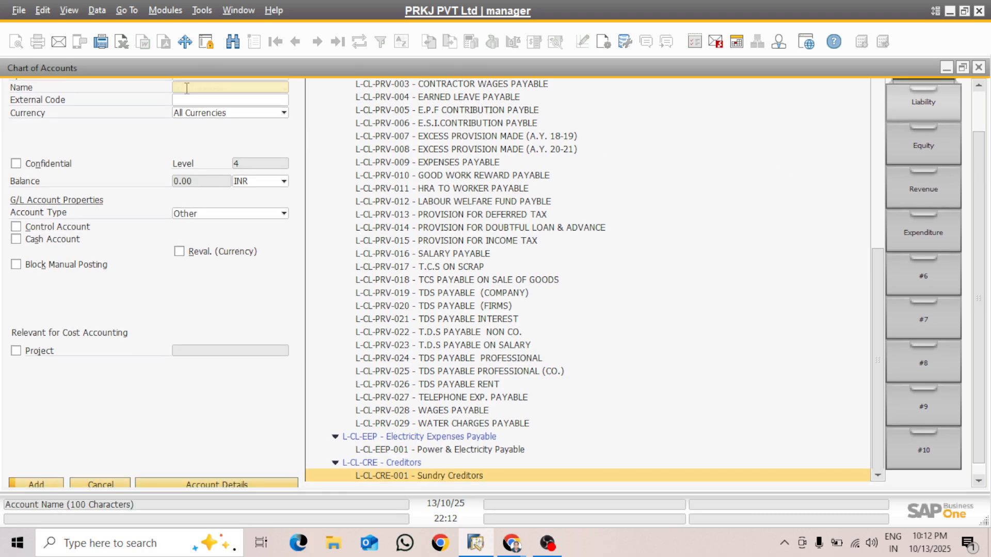
{"action": "type", "text": "Sundry Creditors Impor"}
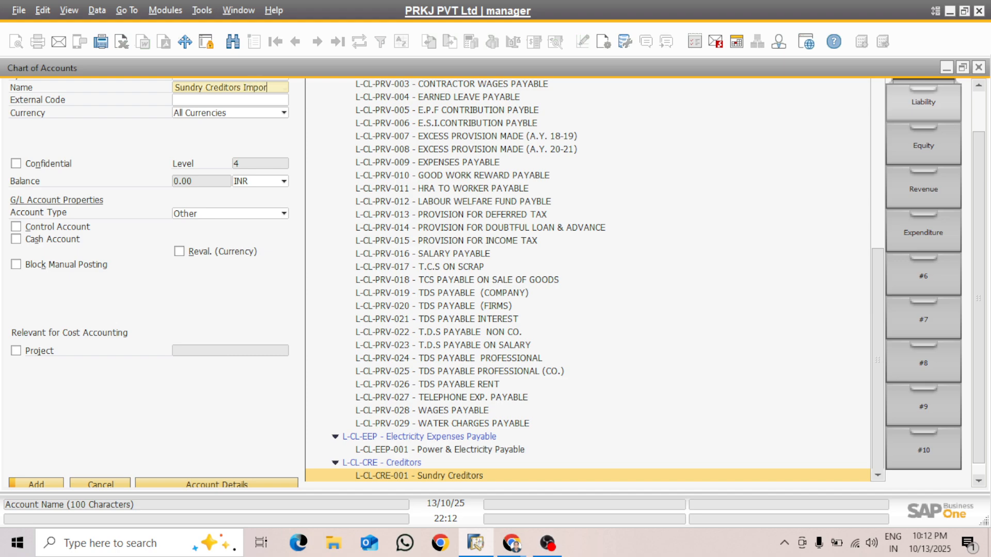
{"action": "type", "text": "t"}
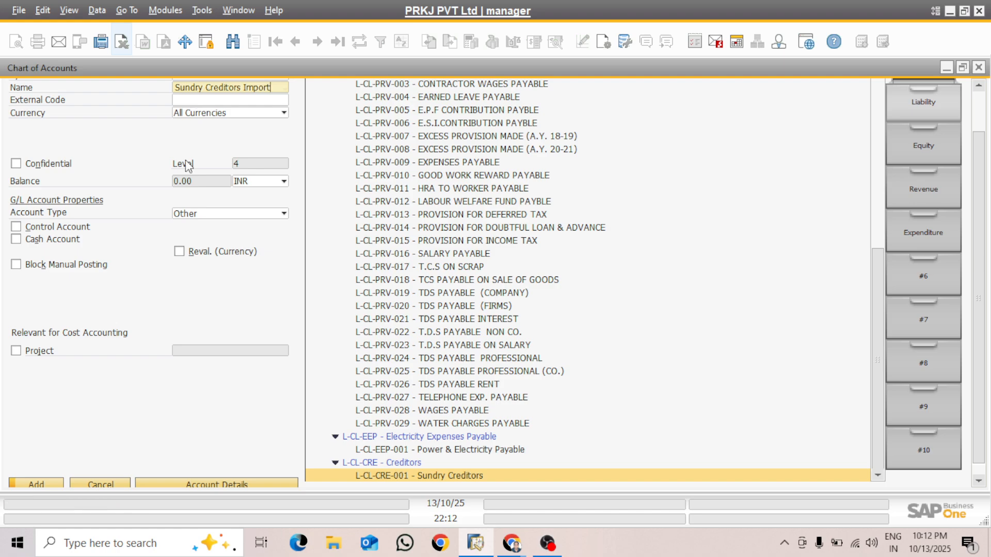
{"action": "left_click", "coordinate": [16, 227]}
{"action": "key", "text": "Return"}
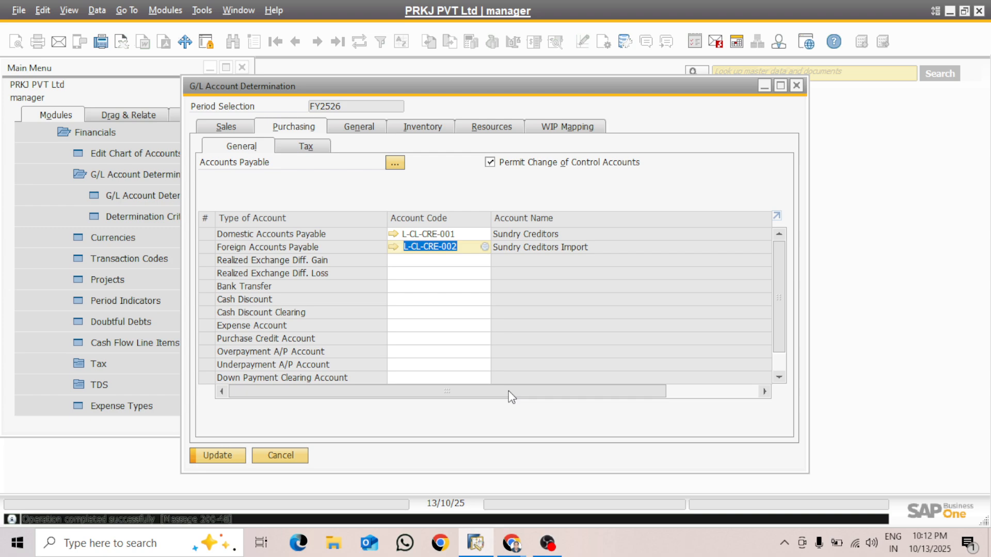
Step: Find the Exchange Rate Diff.AC account, E-DE-OTH-010, by name and assign it to Realized Exchange Diff. Gain for purchasing
{"action": "left_click", "coordinate": [404, 263]}
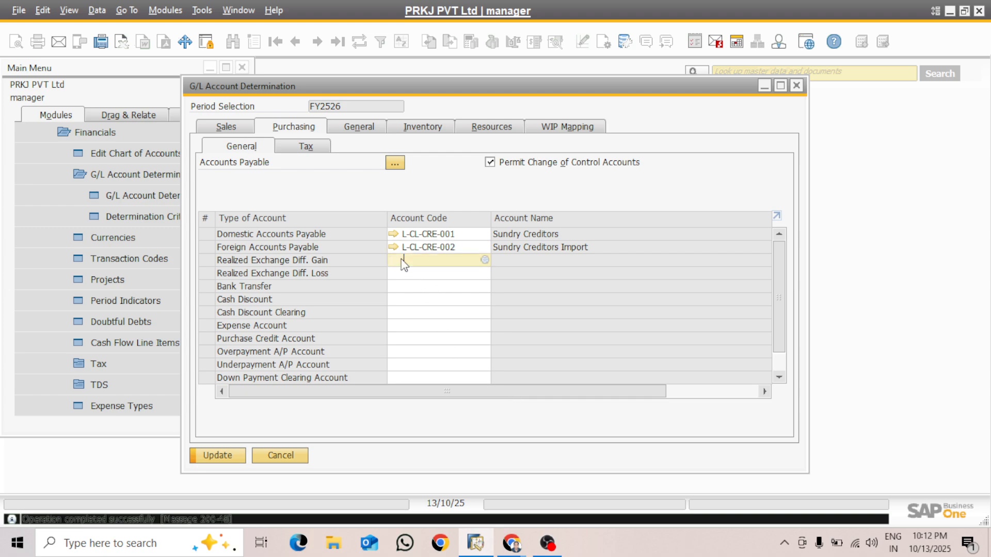
{"action": "left_click", "coordinate": [485, 261]}
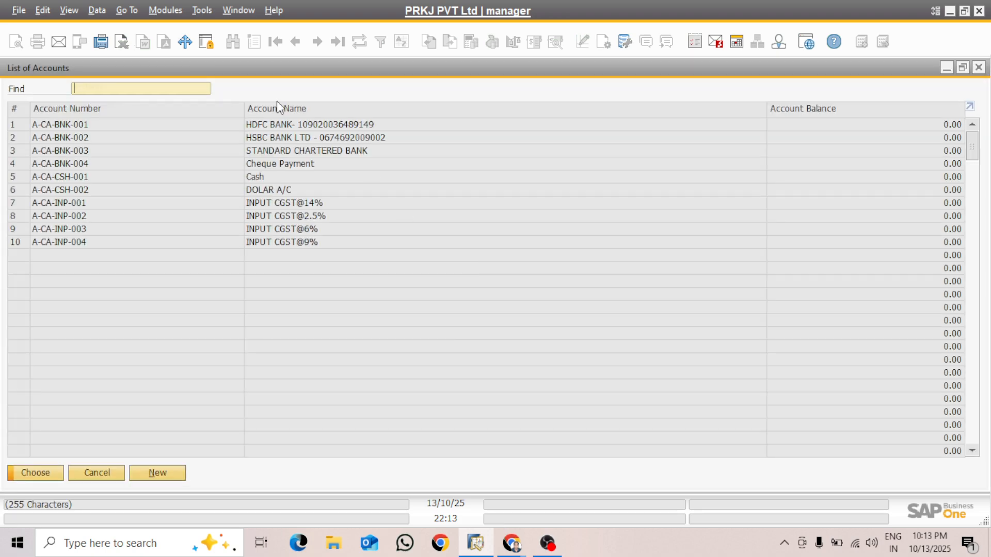
{"action": "double_click", "coordinate": [274, 107]}
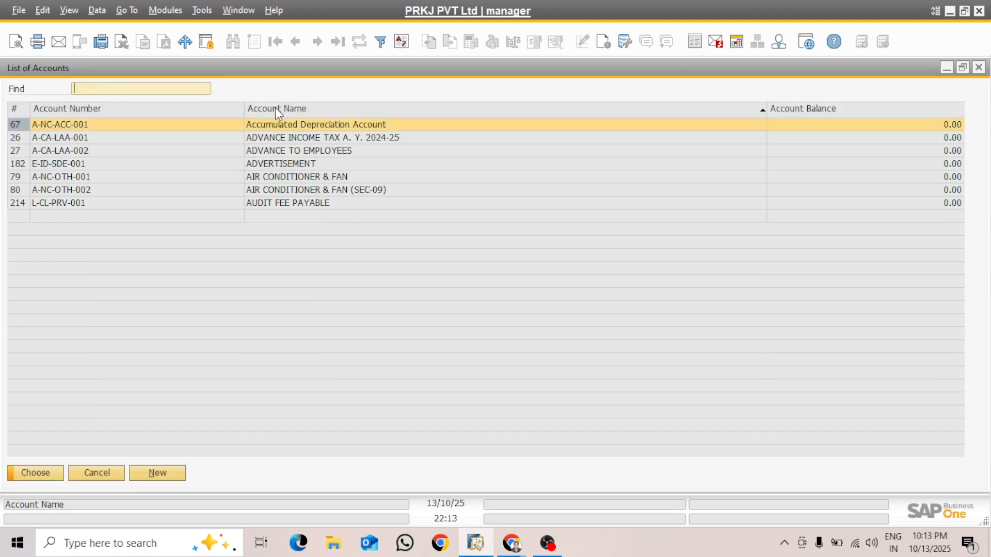
{"action": "type", "text": "exch"}
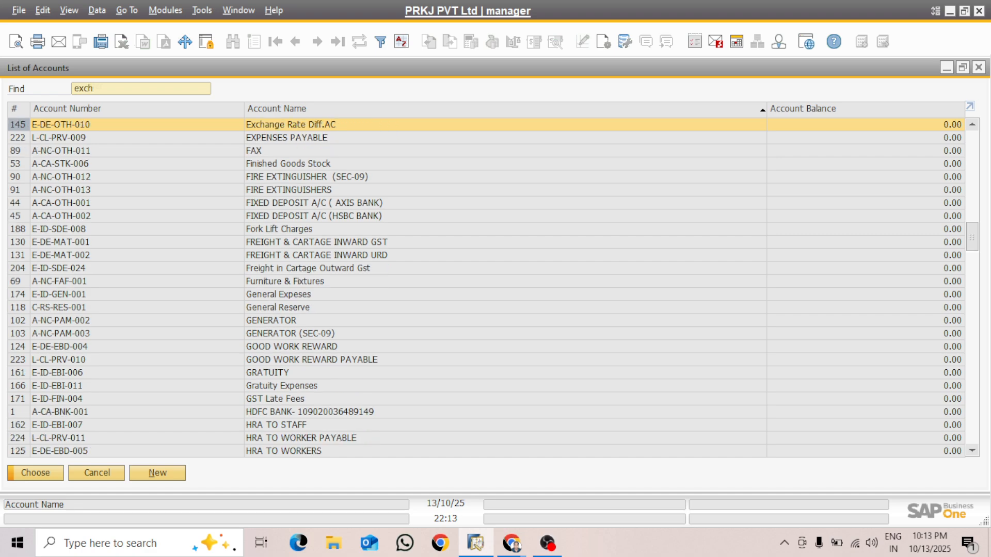
{"action": "key", "text": "Return"}
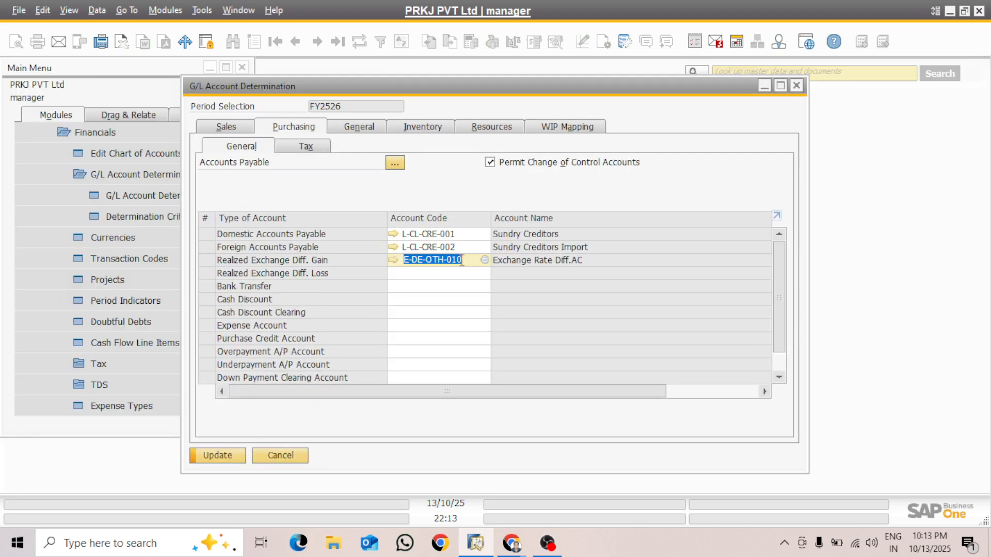
Step: Copy the account code E-DE-OTH-010 from Realized Exchange Diff. Gain to Realized Exchange Diff. Loss
{"action": "right_click", "coordinate": [462, 261]}
{"action": "left_click", "coordinate": [470, 287]}
{"action": "left_click", "coordinate": [403, 272]}
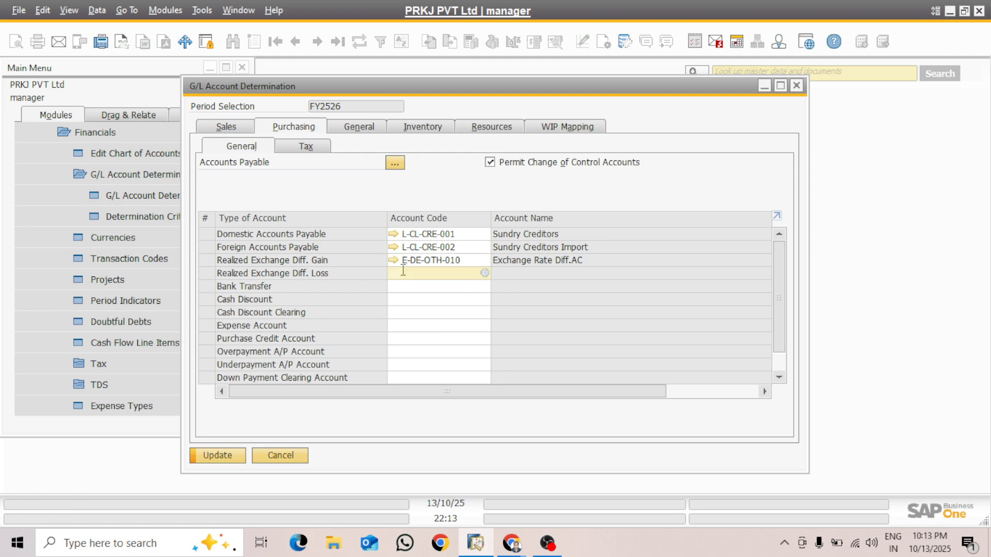
{"action": "key", "text": "ctrl+v"}
Step: Mark the existing HDFC BANK account A-CA-BNK-001 under Bank Accounts as cash flow relevant and assign it to Bank Transfer
{"action": "left_click", "coordinate": [415, 286]}
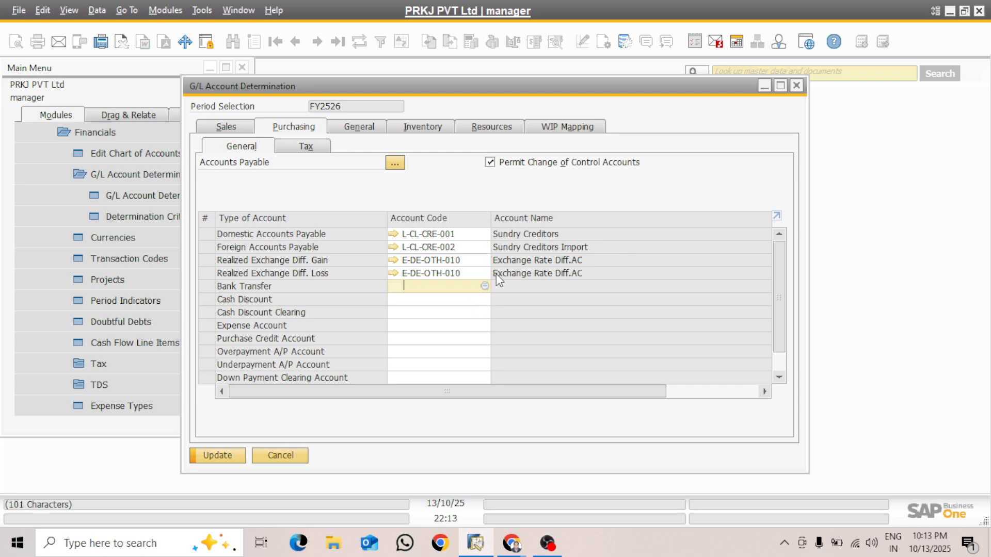
{"action": "left_click", "coordinate": [484, 286]}
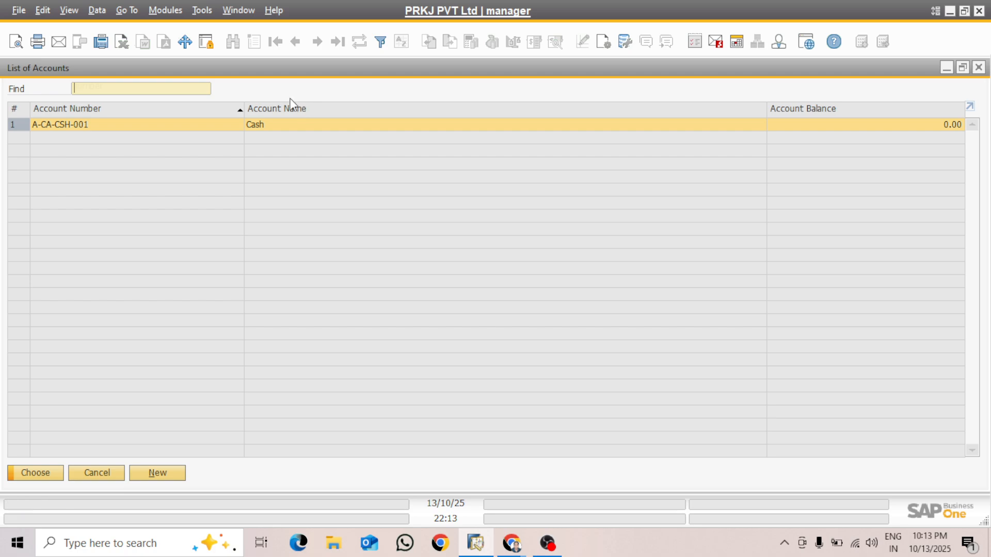
{"action": "left_click", "coordinate": [166, 472]}
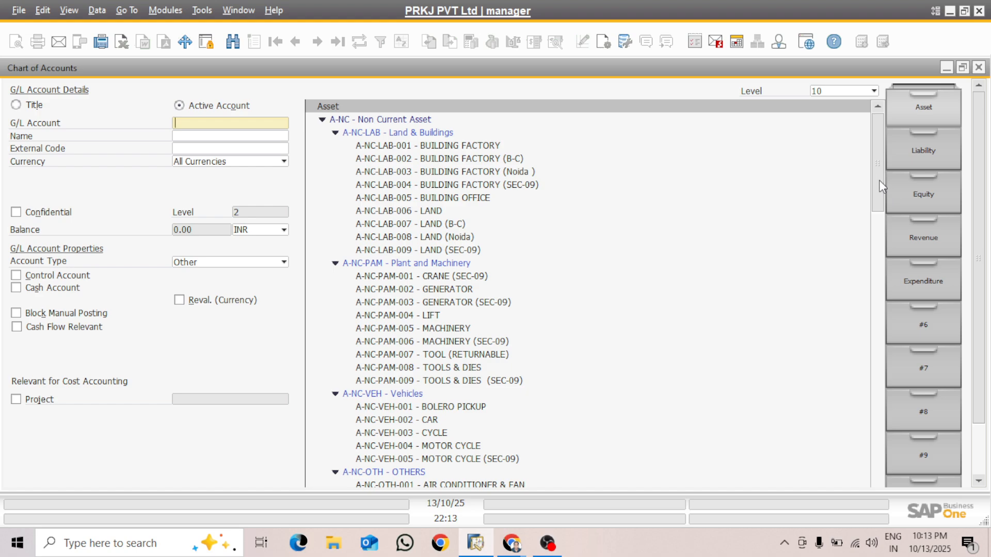
{"action": "left_click_drag", "start_coordinate": [876, 175], "coordinate": [871, 272]}
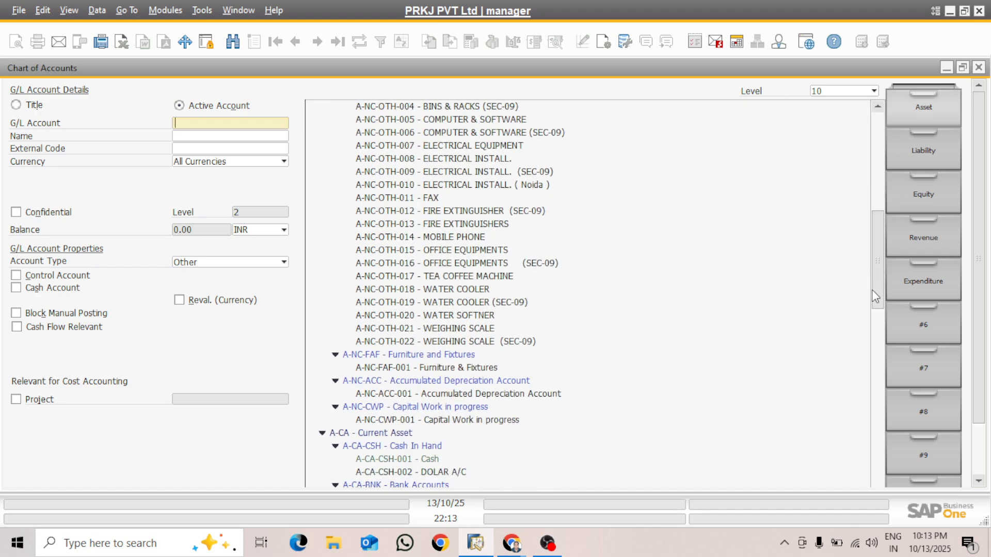
{"action": "left_click_drag", "start_coordinate": [882, 246], "coordinate": [880, 298]}
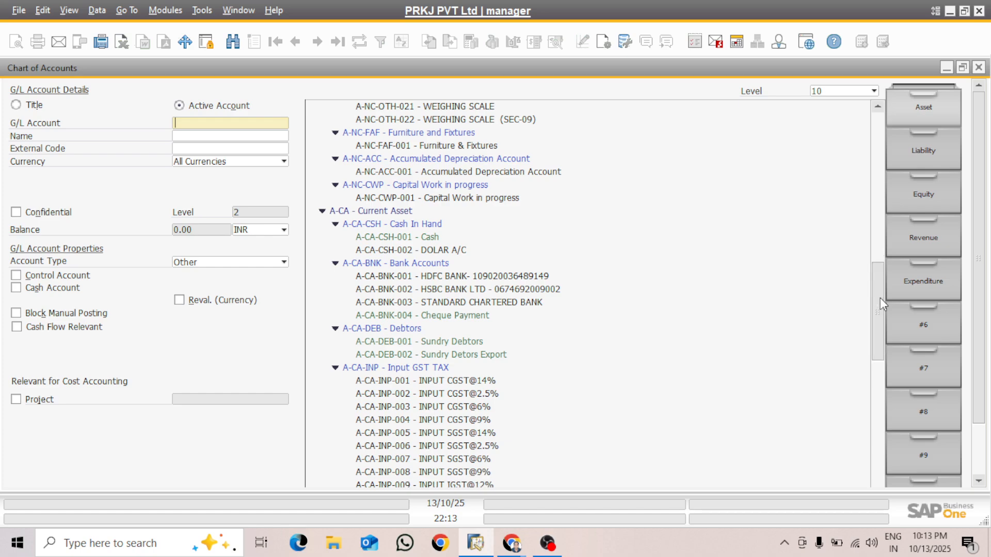
{"action": "left_click", "coordinate": [437, 275]}
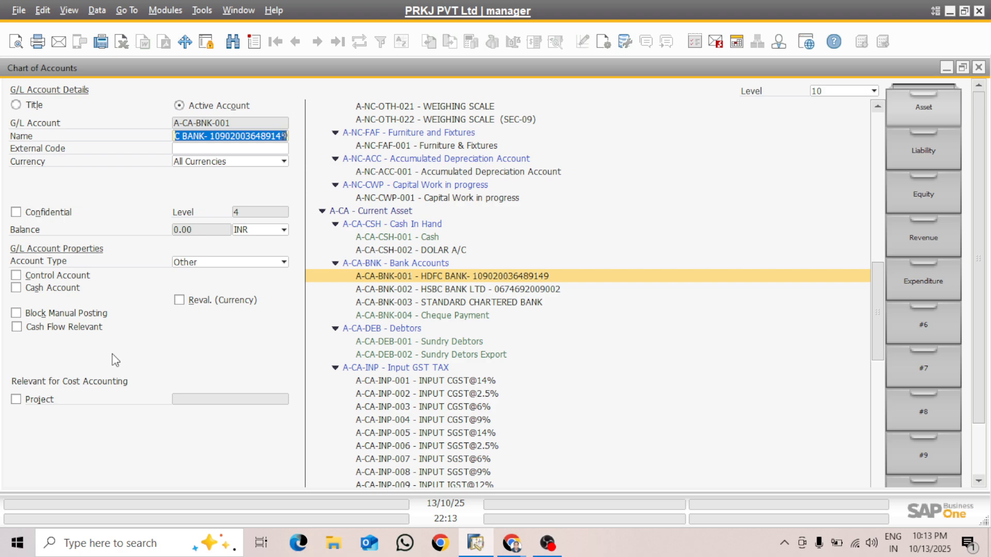
{"action": "left_click", "coordinate": [17, 329]}
{"action": "left_click", "coordinate": [174, 496]}
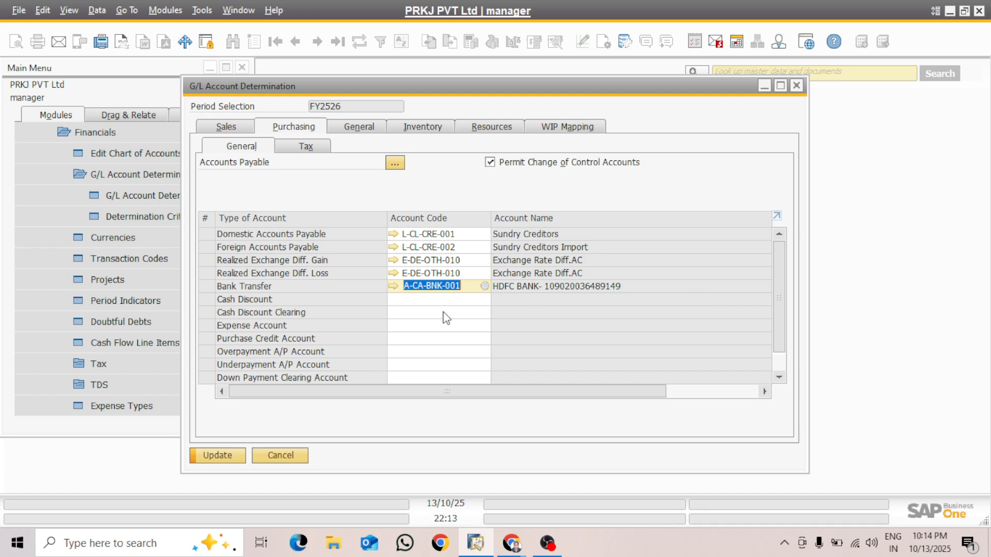
Step: Find the Discount AC account, E-DE-OTH-011, by name and assign it to Cash Discount
{"action": "left_click", "coordinate": [461, 302]}
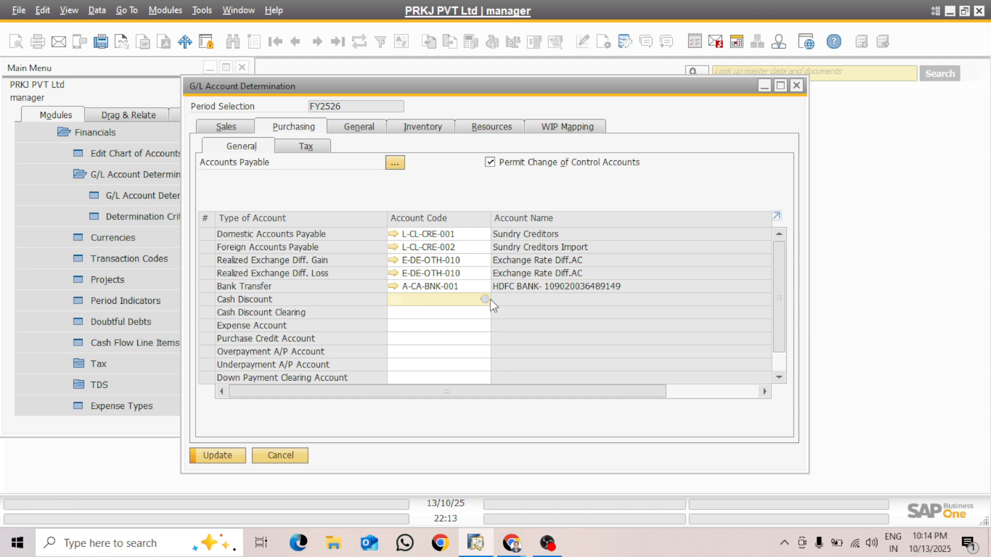
{"action": "left_click", "coordinate": [486, 300]}
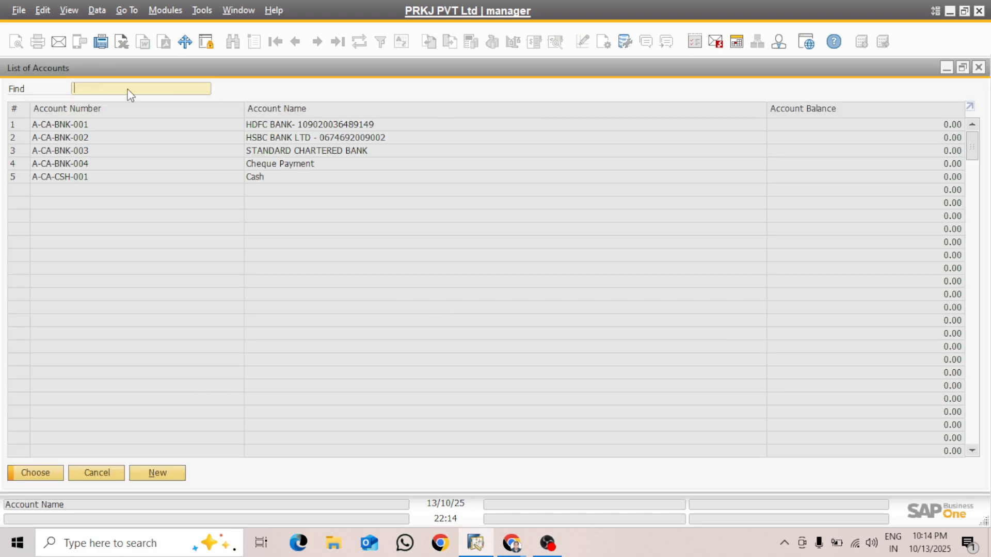
{"action": "double_click", "coordinate": [260, 107]}
{"action": "type", "text": "dis"}
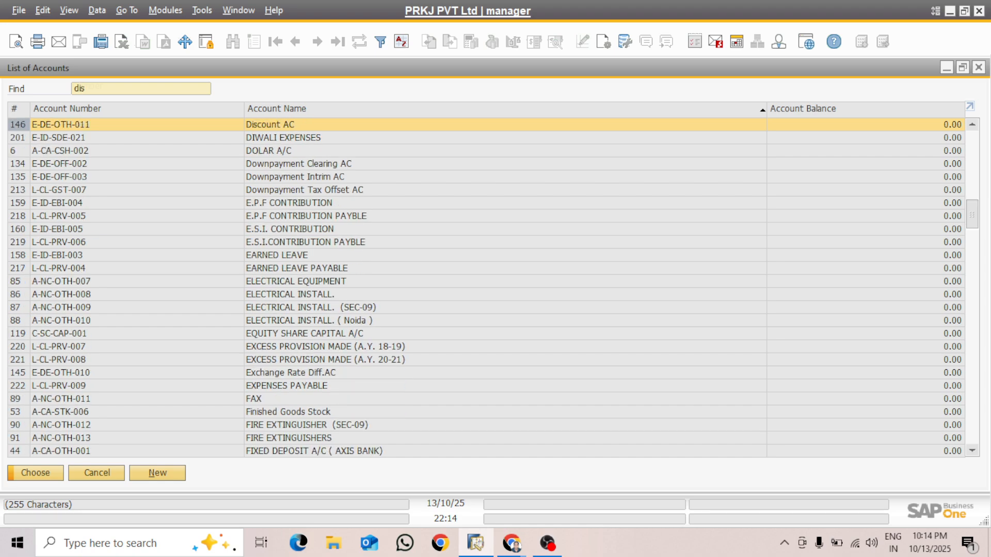
{"action": "key", "text": "Return"}
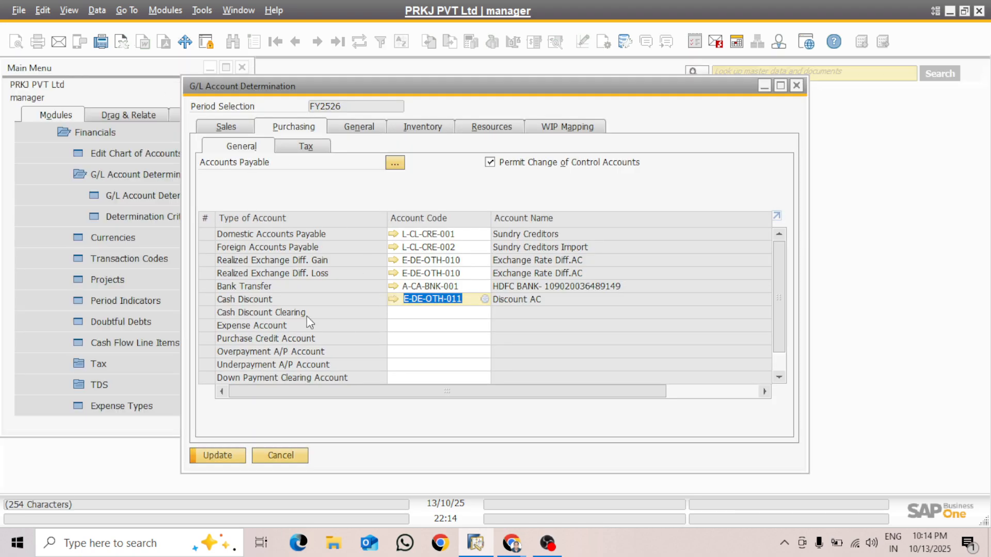
Step: Look up accounts by name starting with "cl" and assign E-DE-OTH-007 Cleaning Expenses to Cash Discount Clearing
{"action": "left_click", "coordinate": [421, 312]}
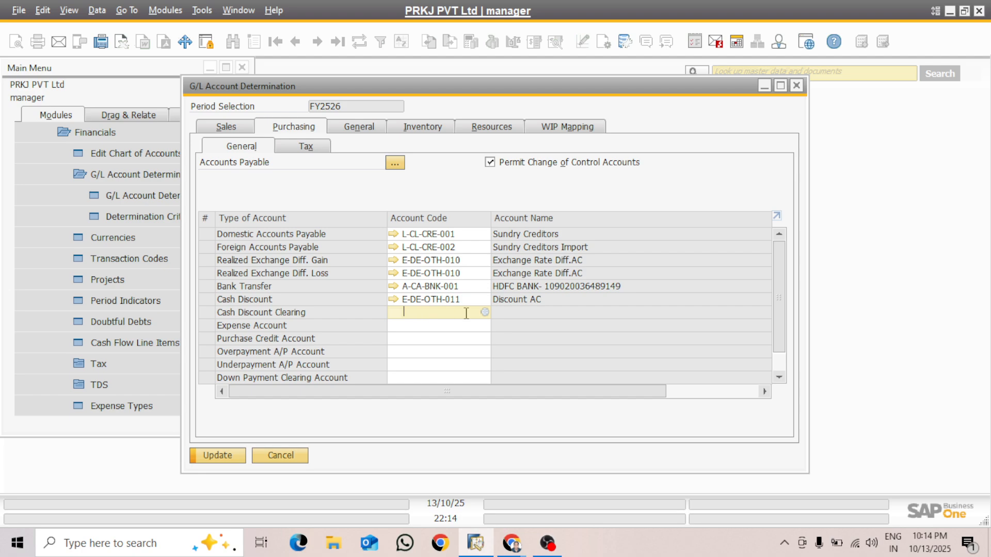
{"action": "left_click", "coordinate": [484, 313]}
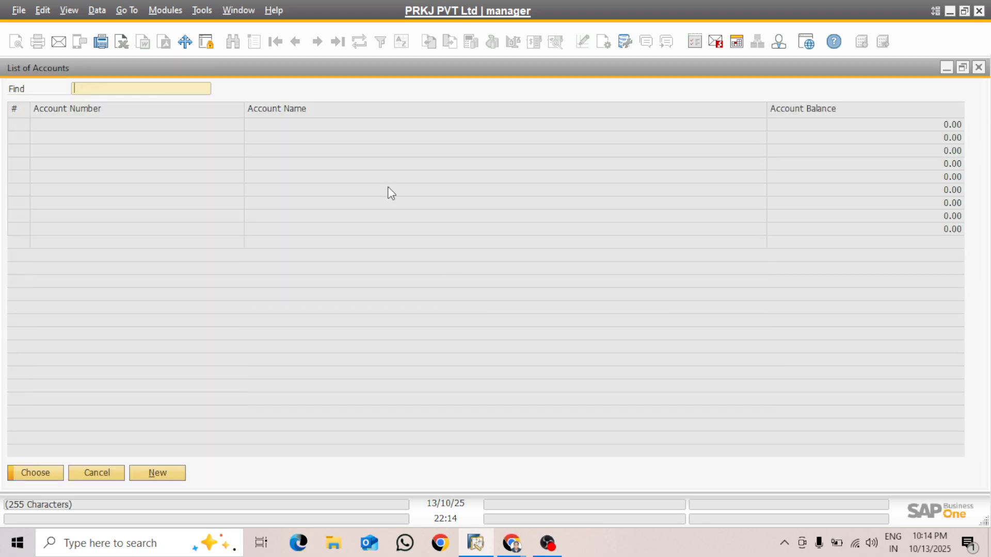
{"action": "double_click", "coordinate": [275, 105]}
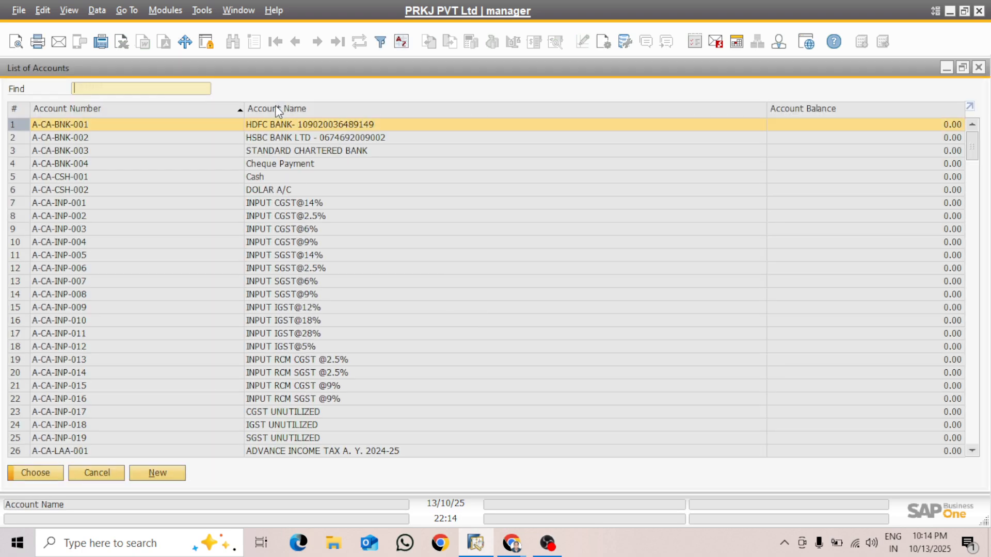
{"action": "type", "text": "cl"}
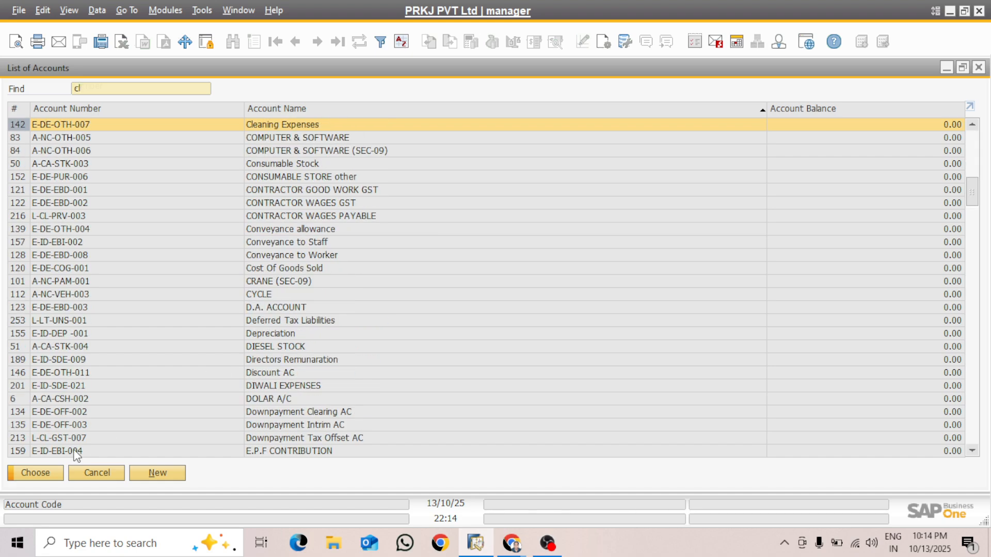
{"action": "left_click", "coordinate": [45, 479]}
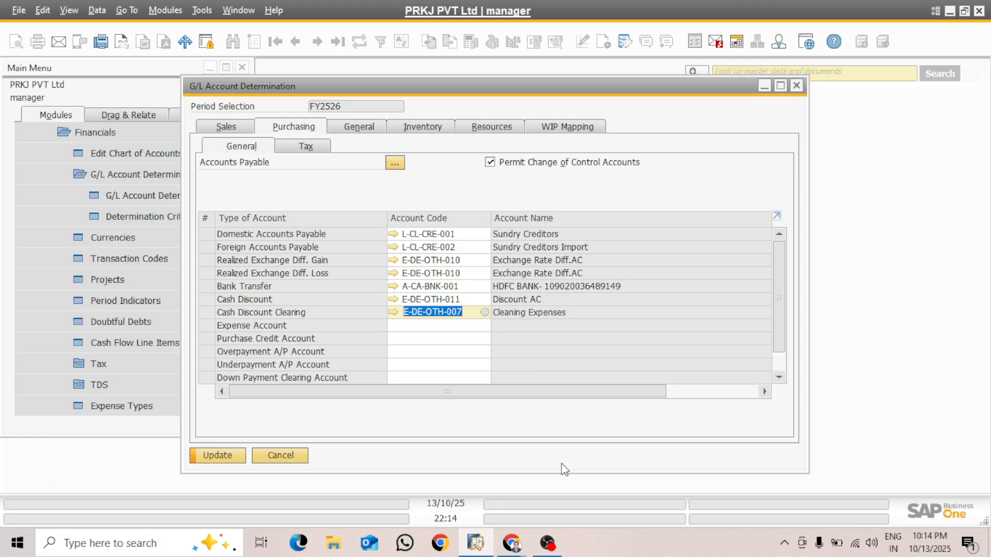
Step: Find the EXPENSES PAYABLE account, L-CL-PRV-009, by name and assign it as the Expense Account
{"action": "left_click", "coordinate": [418, 326]}
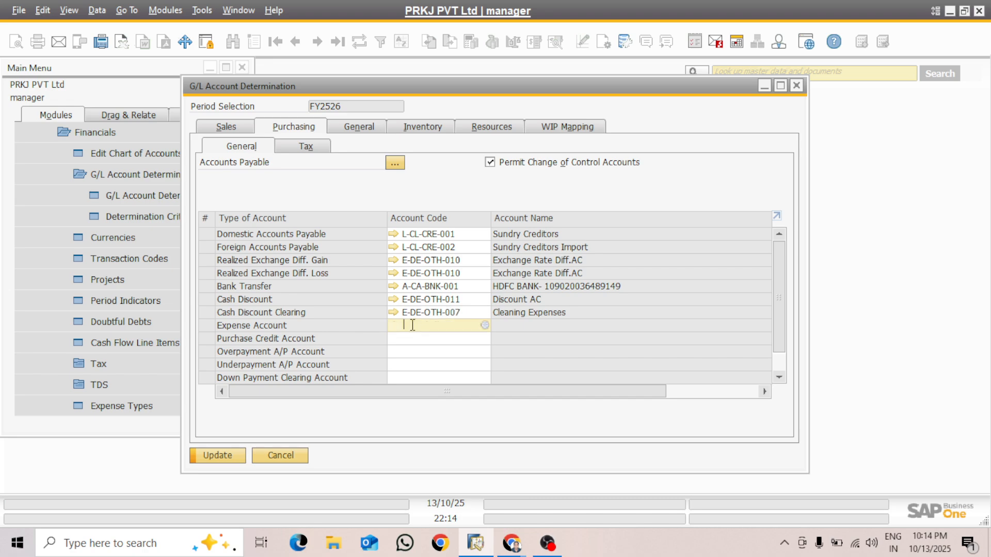
{"action": "left_click", "coordinate": [484, 325]}
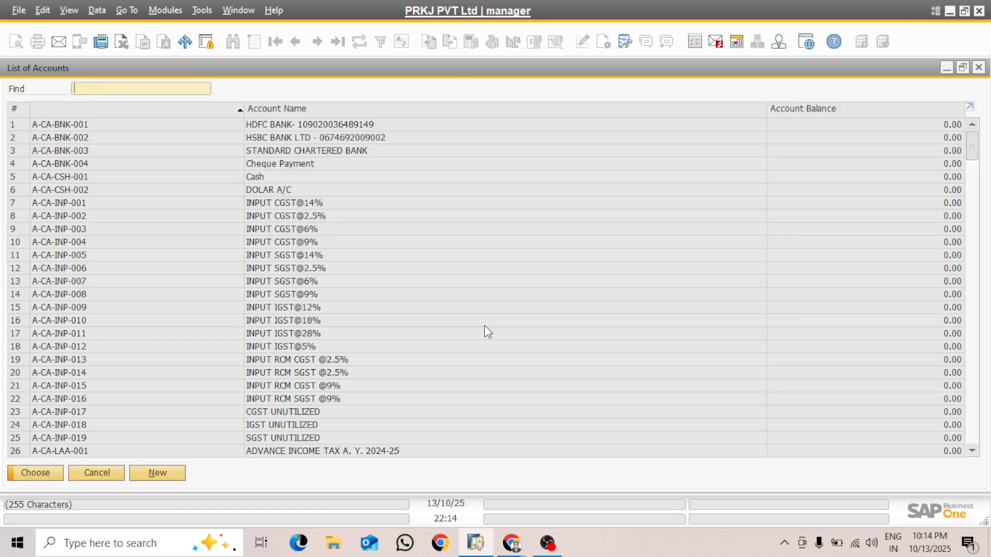
{"action": "left_click", "coordinate": [273, 109]}
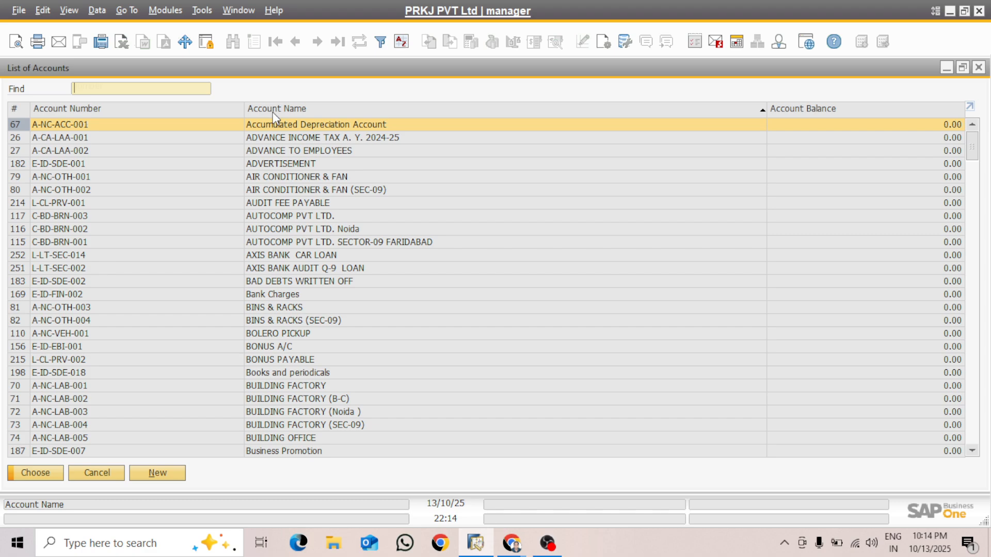
{"action": "type", "text": "exp"}
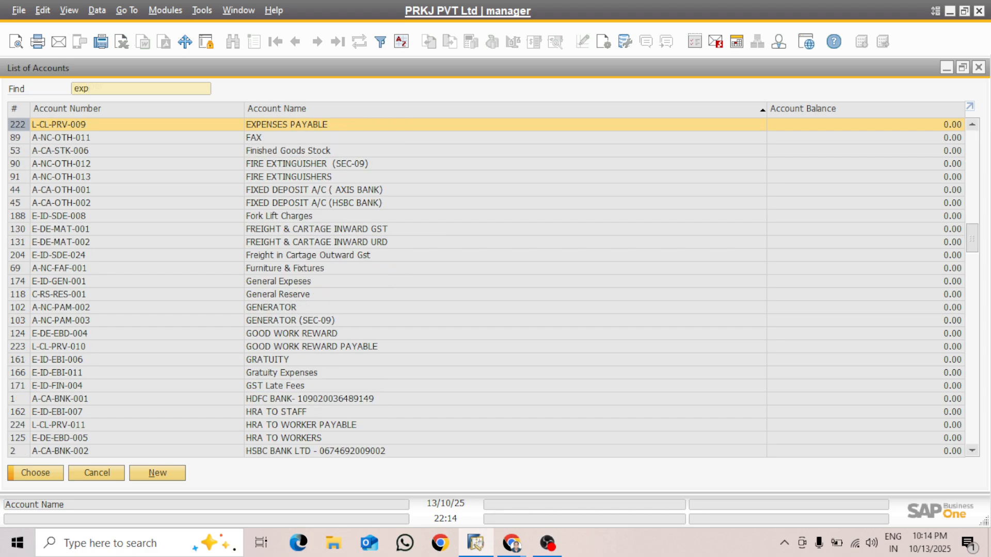
{"action": "left_click", "coordinate": [46, 469]}
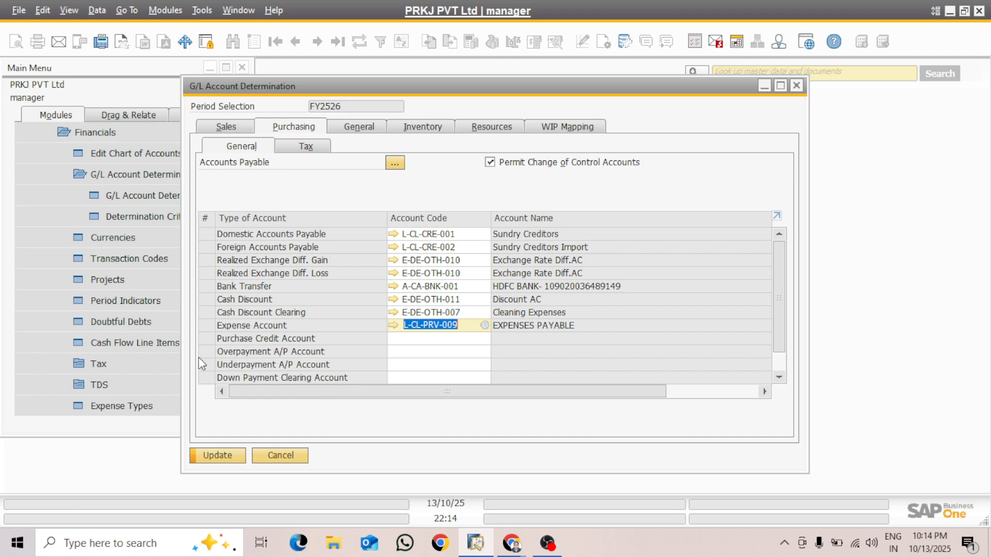
Step: Find the Downpayment Clearing AC account, E-DE-OFF-002, by name and assign it as the Down Payment Clearing Account
{"action": "left_click", "coordinate": [407, 338]}
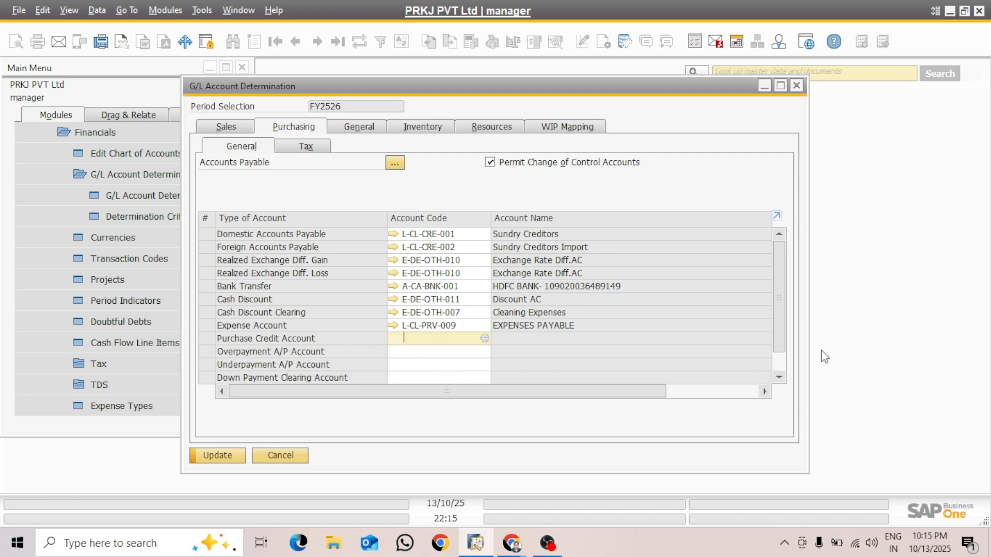
{"action": "left_click", "coordinate": [779, 379]}
{"action": "left_click", "coordinate": [779, 379]}
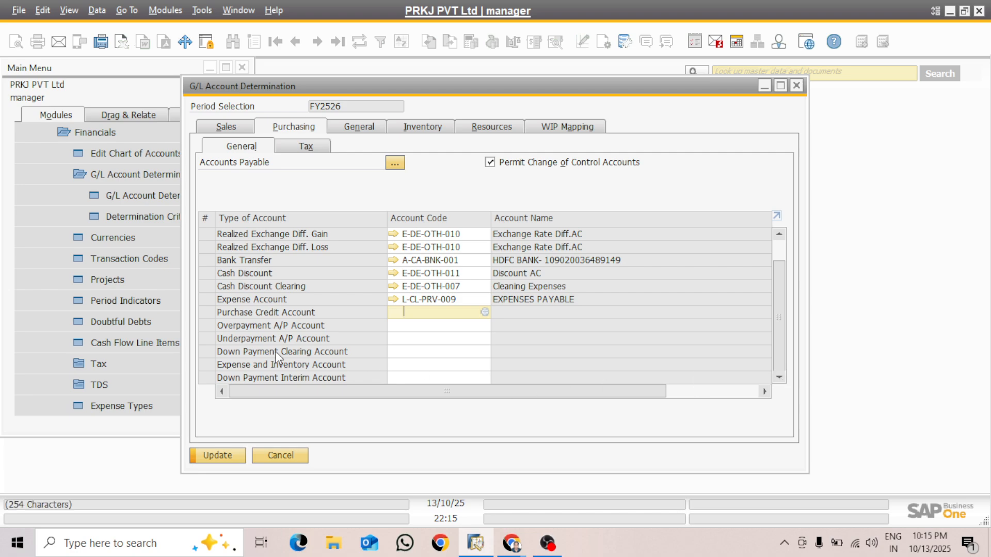
{"action": "left_click", "coordinate": [406, 350]}
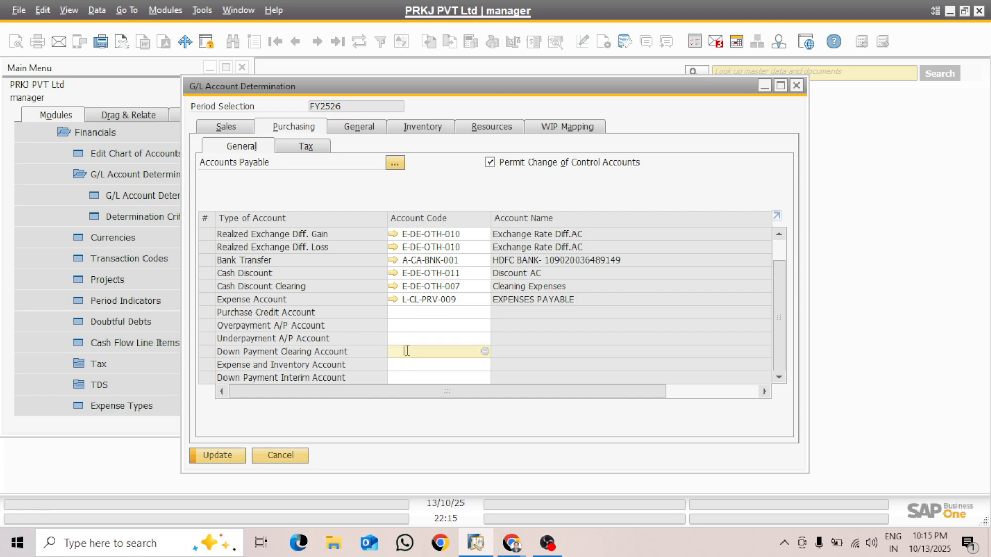
{"action": "left_click", "coordinate": [485, 351]}
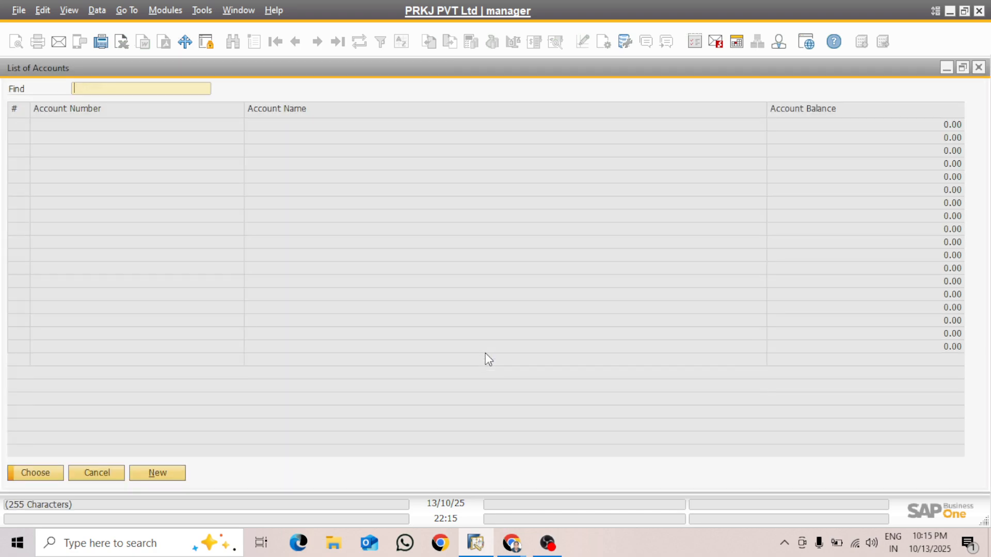
{"action": "double_click", "coordinate": [289, 108]}
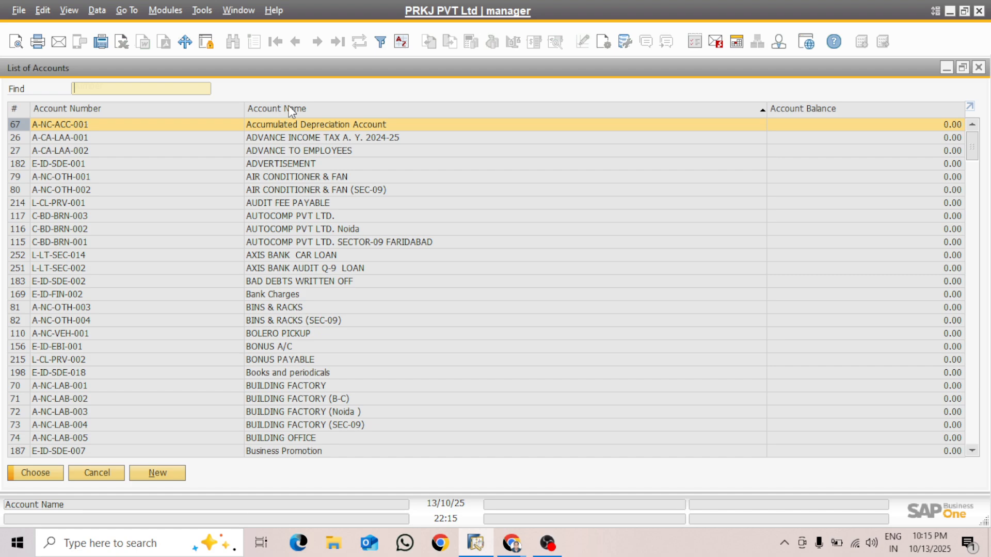
{"action": "type", "text": "d"}
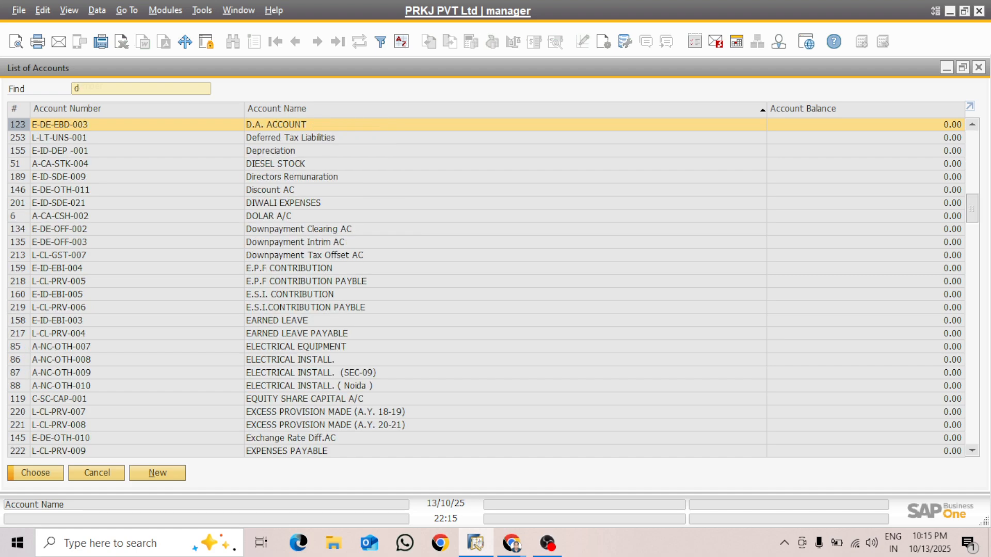
{"action": "type", "text": "ow"}
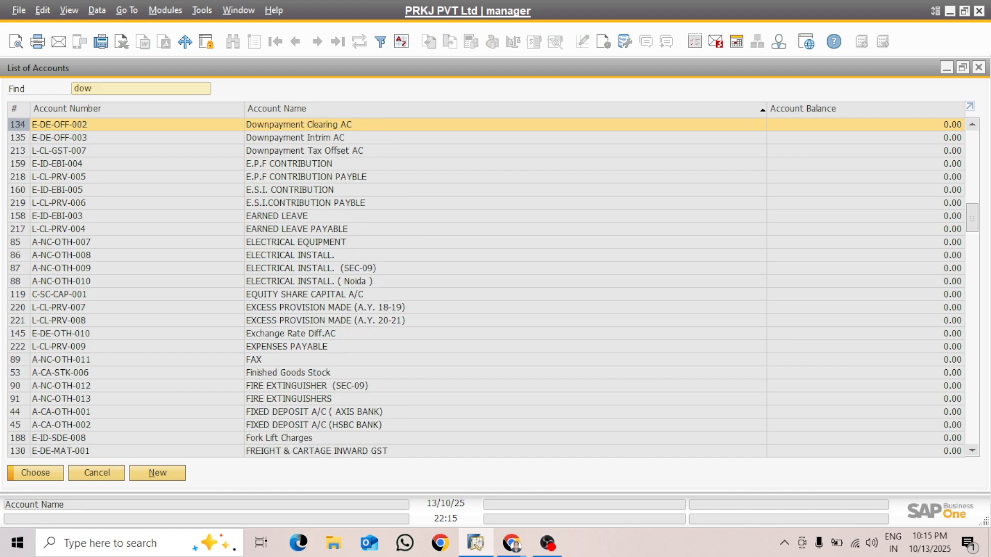
{"action": "left_click", "coordinate": [33, 473]}
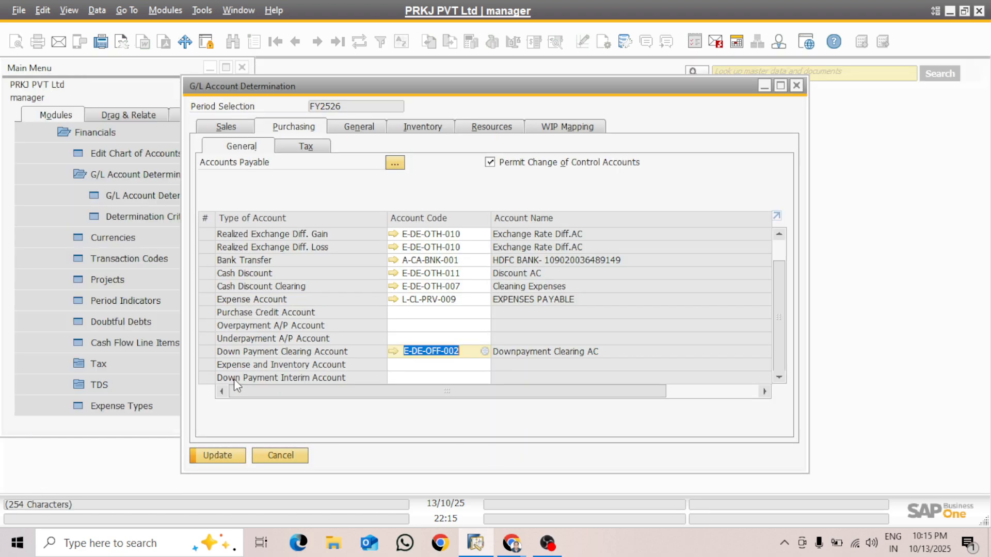
Step: Find the Raw Material Stock account, A-CA-STK-001, by name and assign it as the Expense and Inventory Account
{"action": "left_click", "coordinate": [407, 367]}
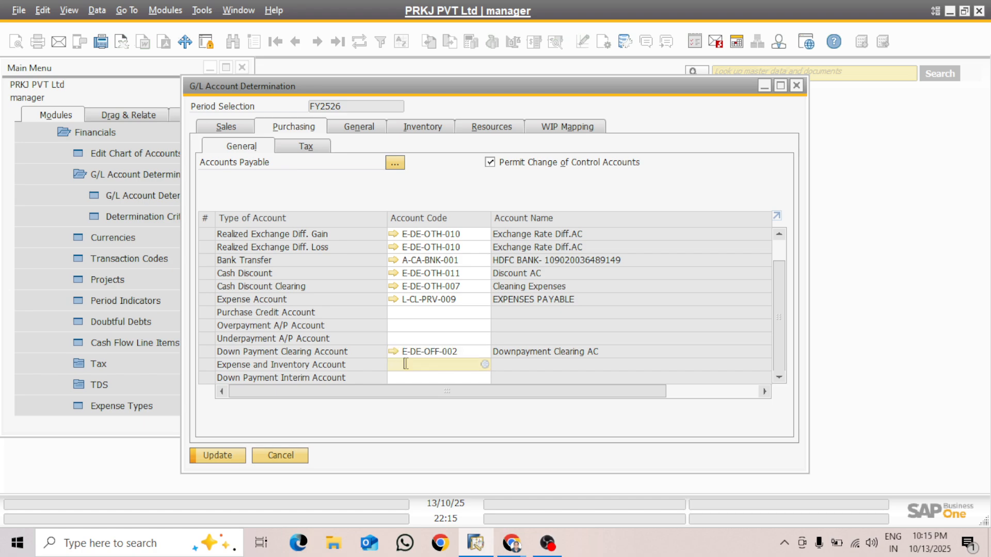
{"action": "left_click", "coordinate": [485, 364]}
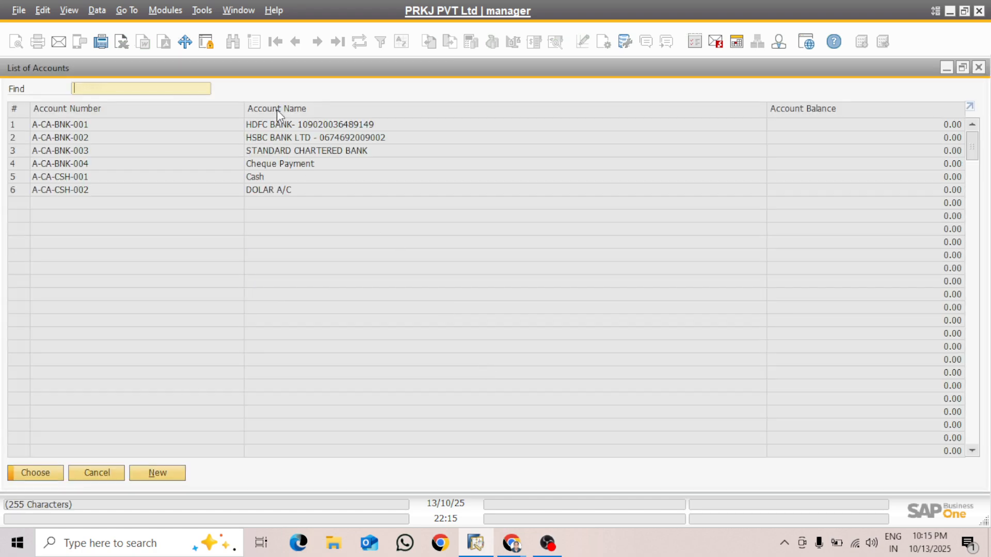
{"action": "double_click", "coordinate": [276, 109]}
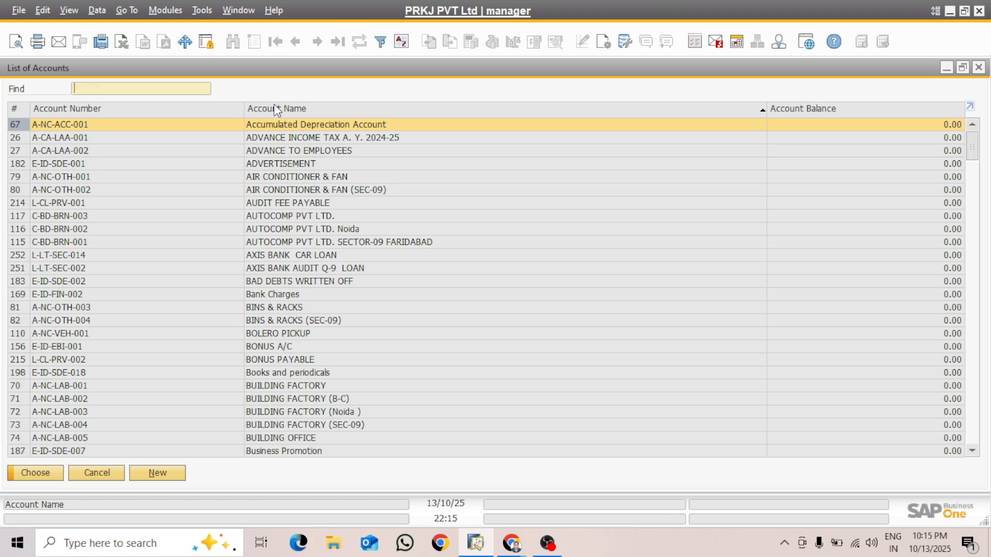
{"action": "type", "text": "raw"}
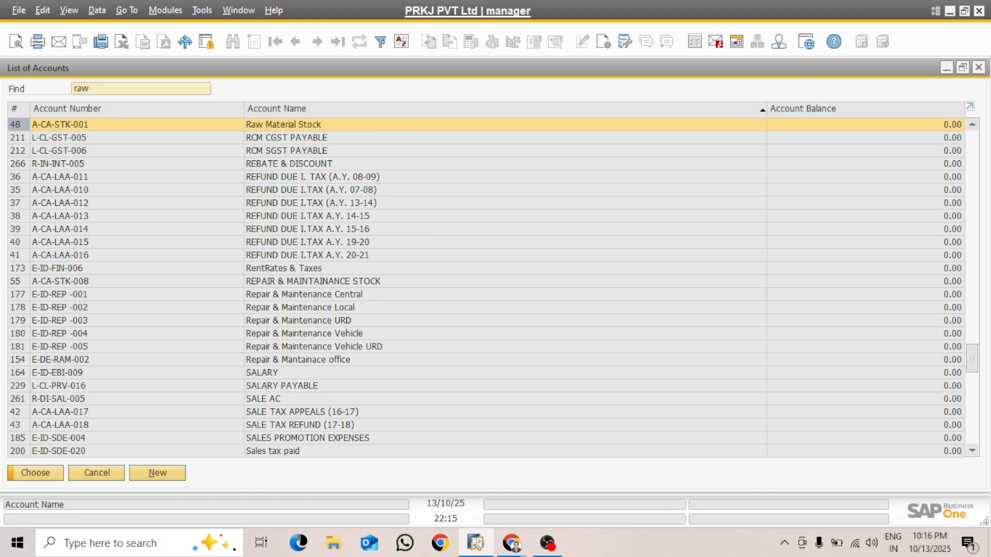
{"action": "left_click", "coordinate": [51, 478]}
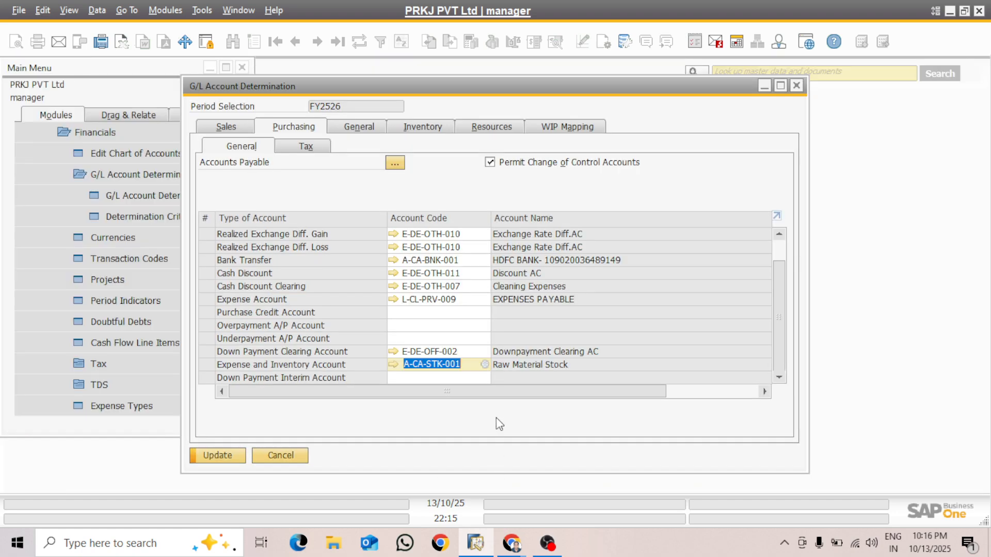
Step: Find the Downpayment Intrim AC account, E-DE-OFF-003, by name and assign it as the Down Payment Interim Account
{"action": "left_click", "coordinate": [487, 374]}
{"action": "left_click", "coordinate": [485, 375]}
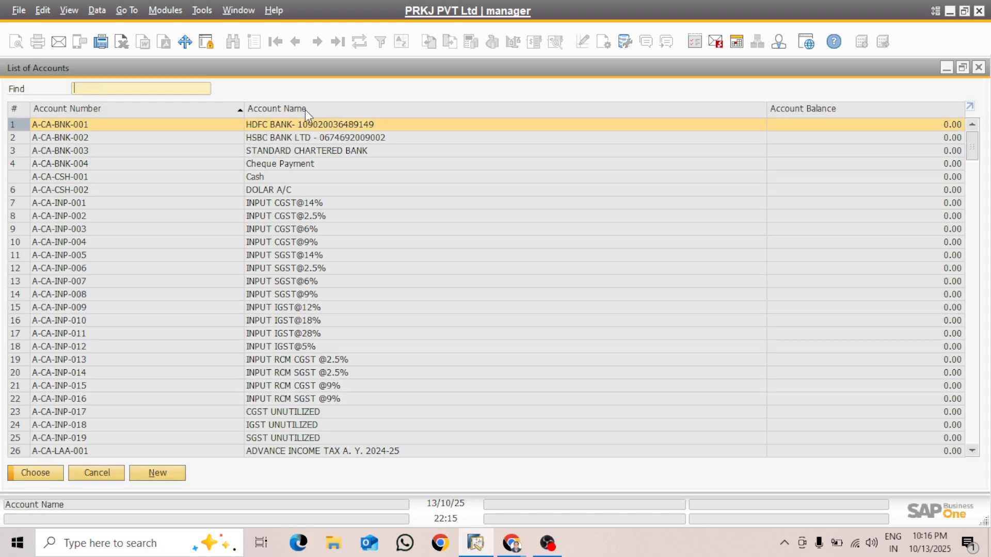
{"action": "double_click", "coordinate": [305, 110]}
{"action": "type", "text": "d"}
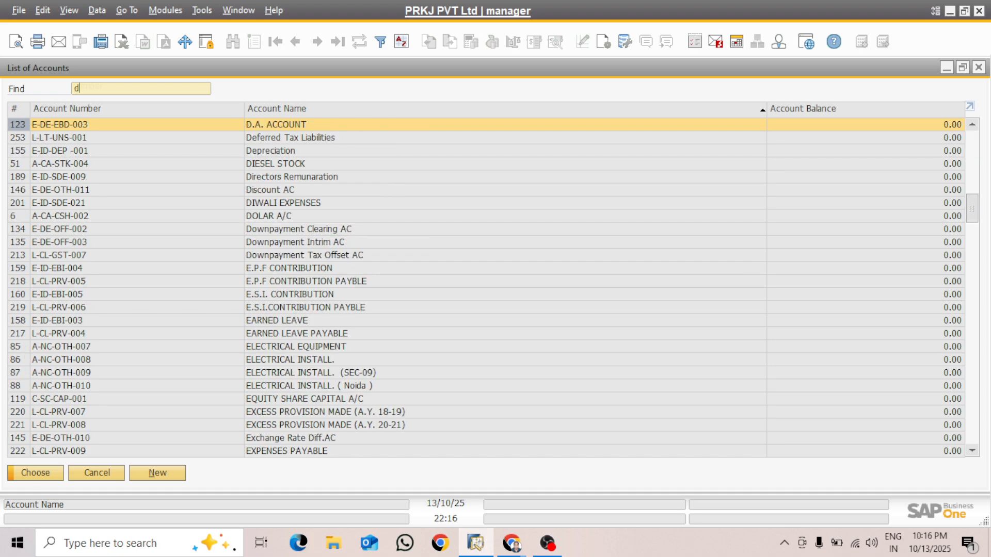
{"action": "type", "text": "ow"}
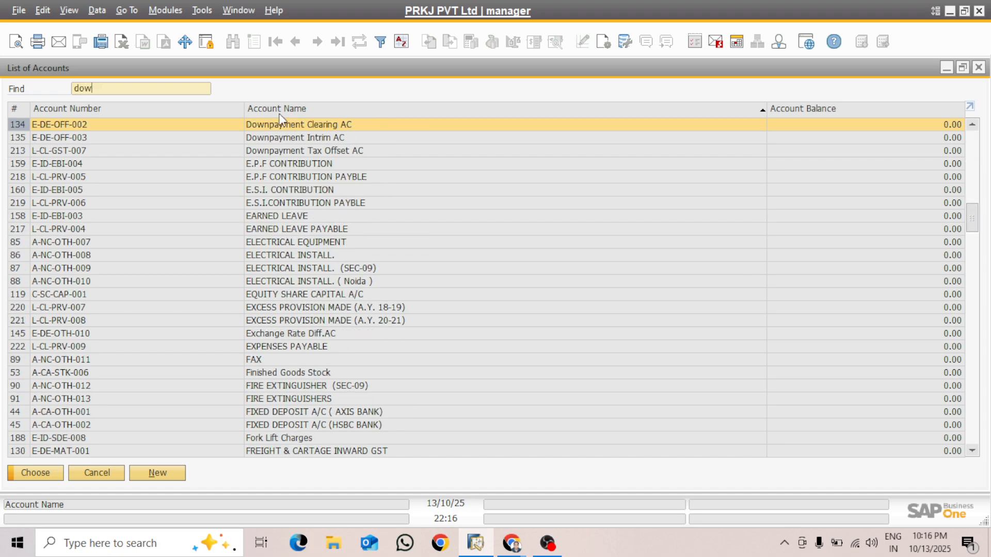
{"action": "left_click", "coordinate": [274, 138]}
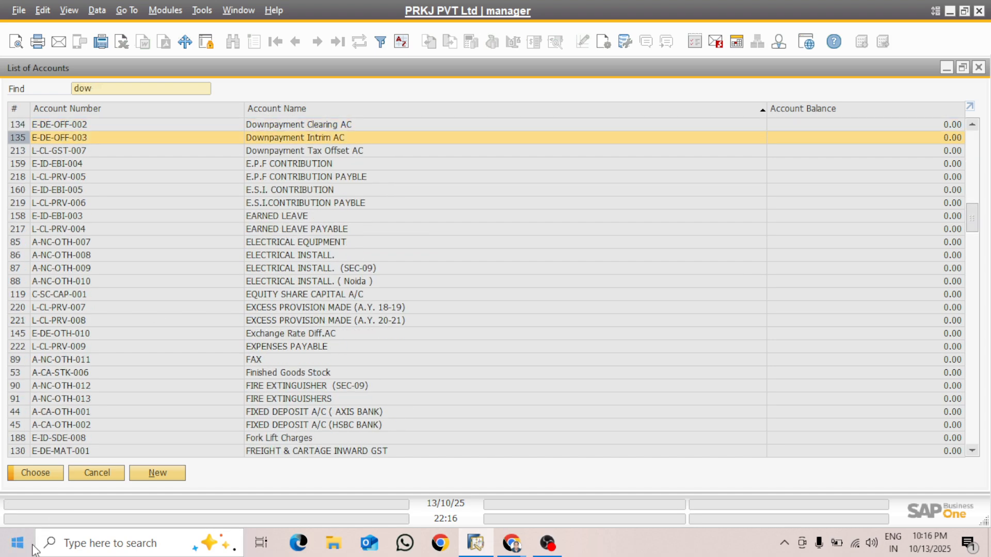
{"action": "left_click", "coordinate": [42, 474]}
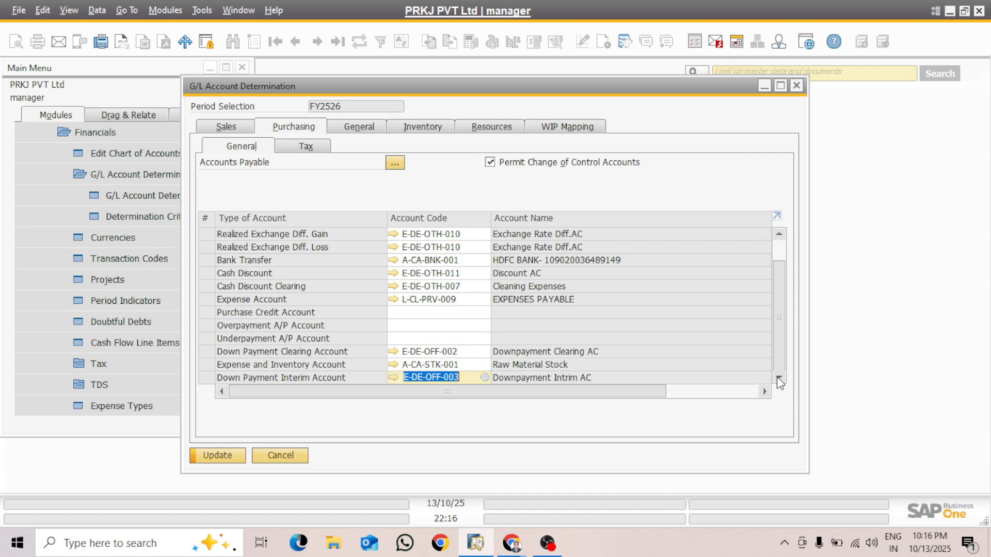
Step: Open the purchasing tax settings and check the list of codes available for the Default Withholding Tax Code
{"action": "left_click", "coordinate": [315, 145]}
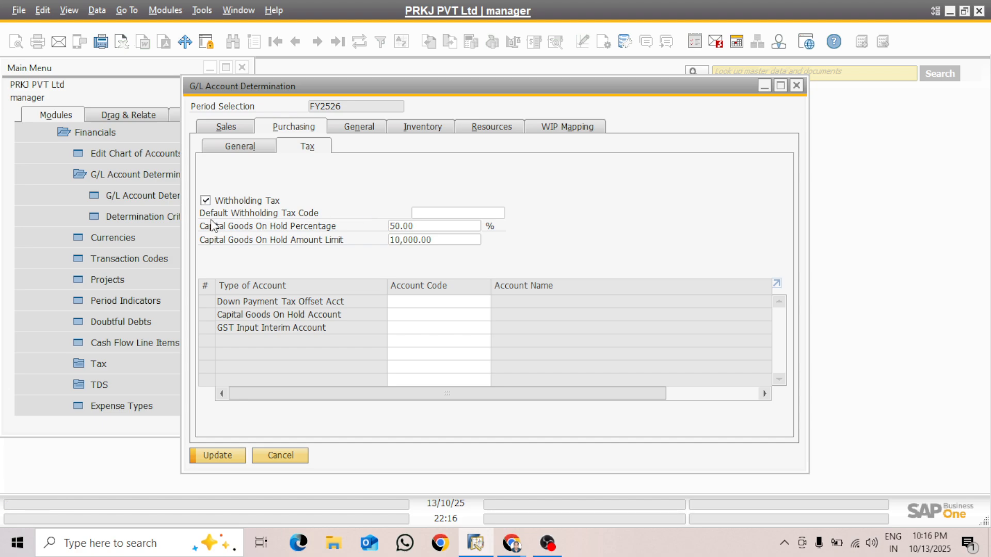
{"action": "left_click", "coordinate": [456, 213]}
{"action": "left_click", "coordinate": [499, 213]}
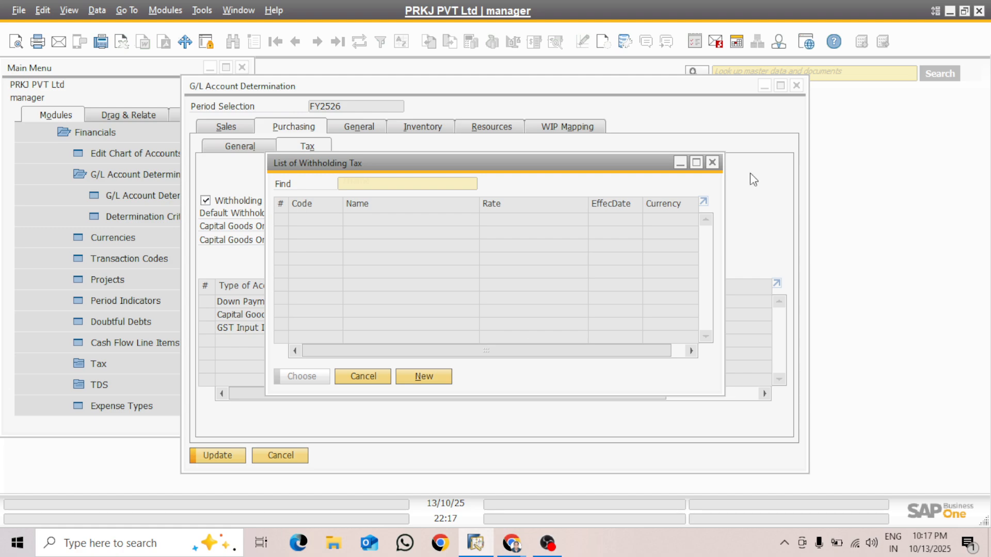
{"action": "left_click", "coordinate": [713, 163]}
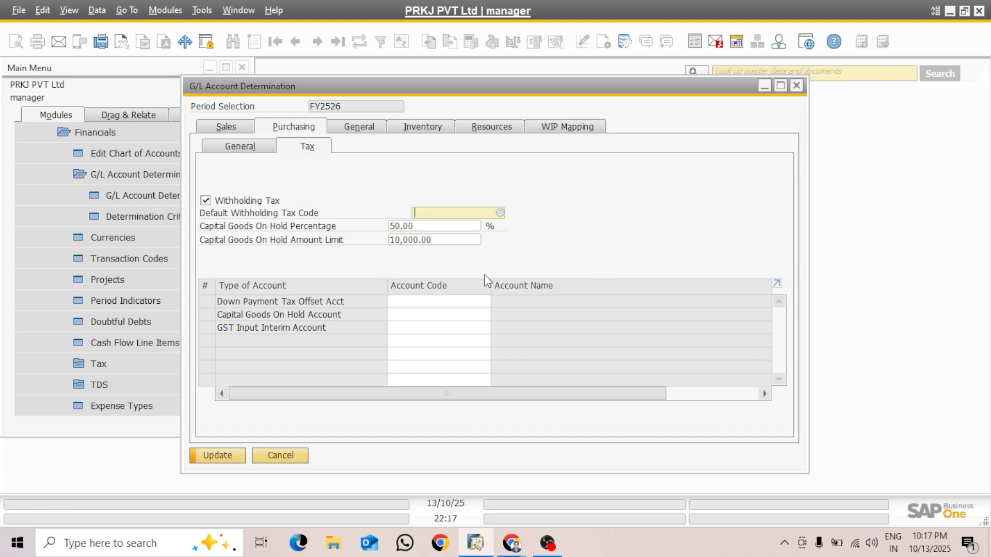
Step: Find the Downpayment Tax Offset AC account, L-CL-GST-007, by name and select it for the Down Payment Tax Offset Acct
{"action": "left_click", "coordinate": [445, 306]}
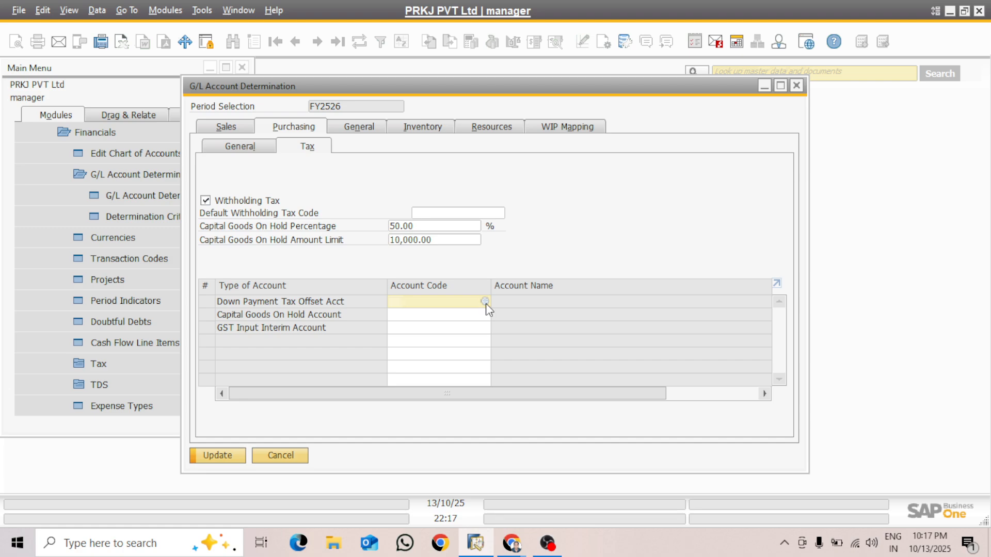
{"action": "left_click", "coordinate": [485, 303]}
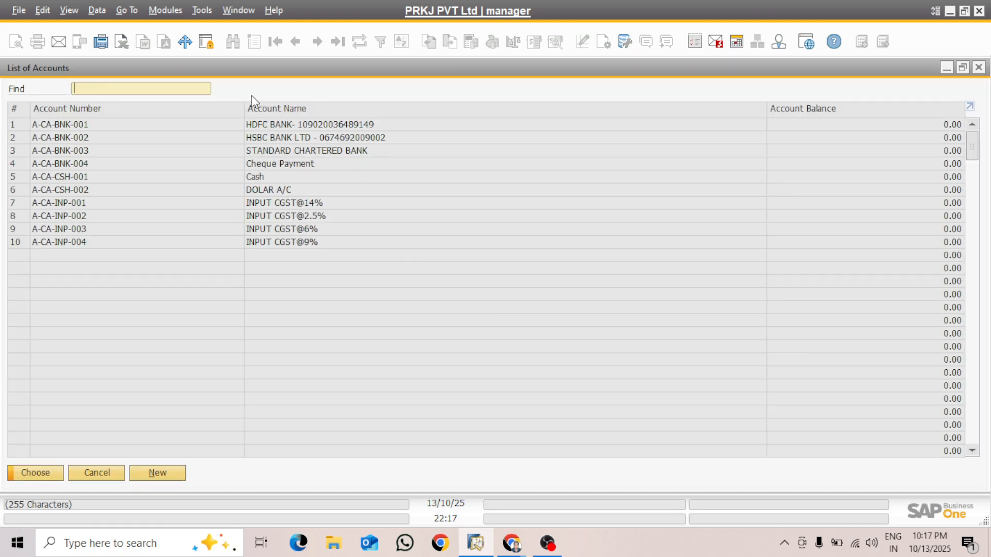
{"action": "left_click", "coordinate": [268, 108]}
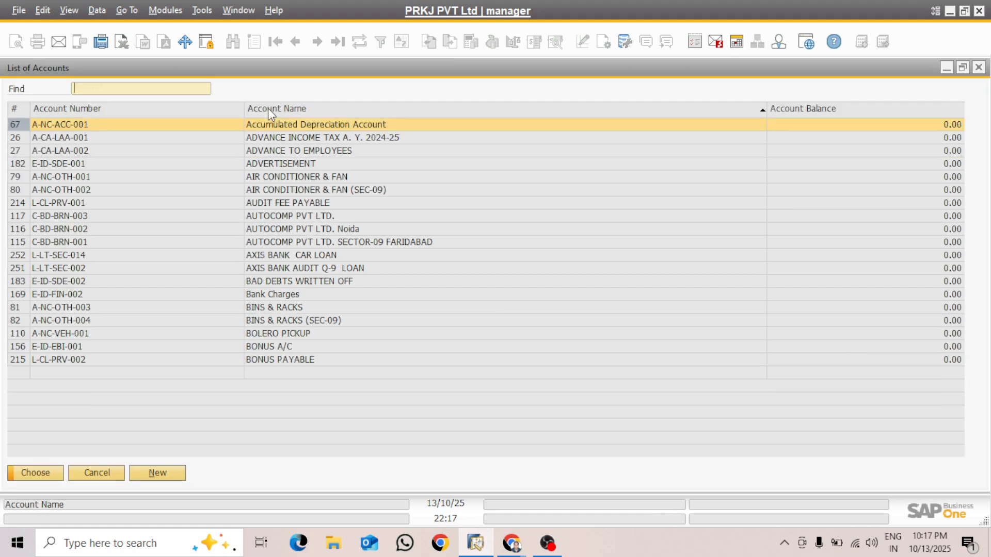
{"action": "type", "text": "dow"}
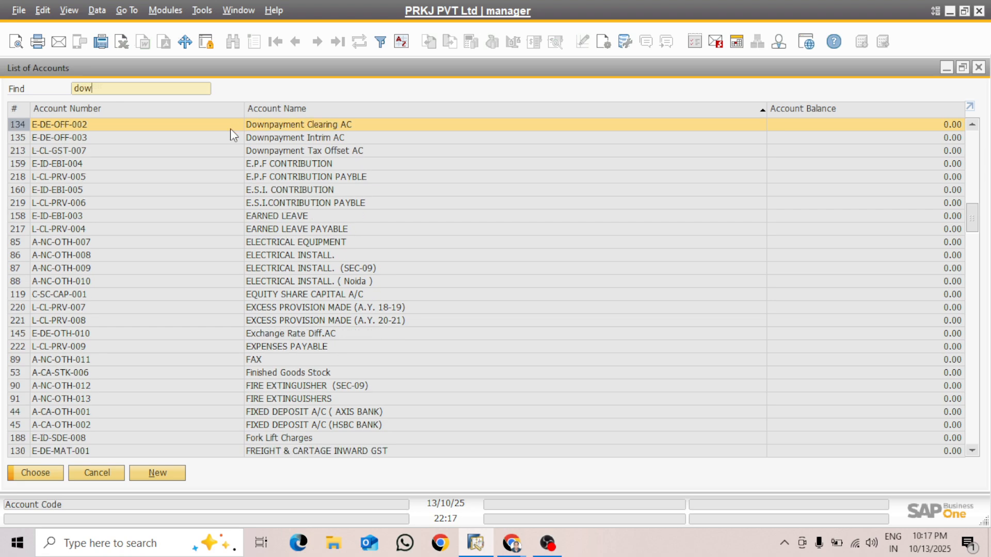
{"action": "left_click", "coordinate": [273, 154]}
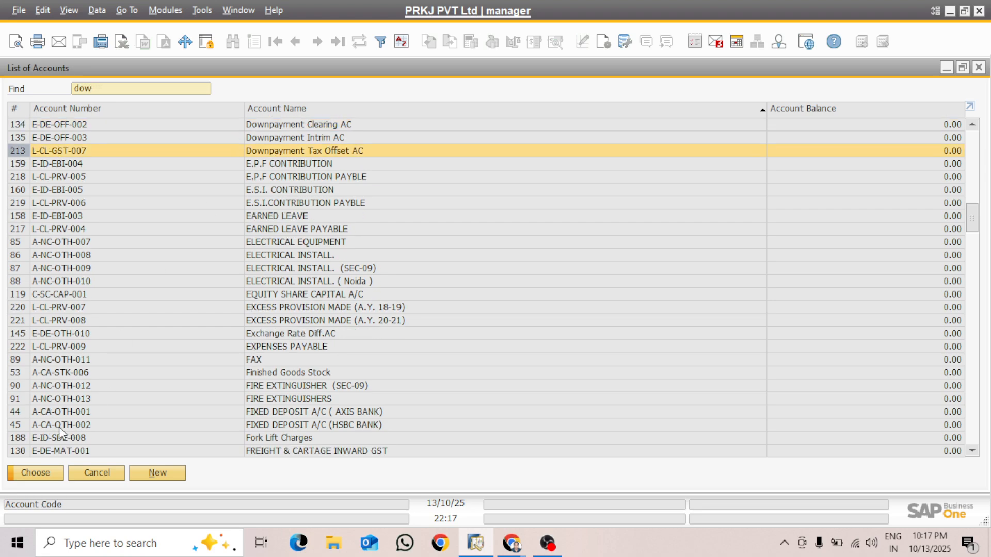
Step: Assign L-CL-GST-007 (Downpayment Tax Offset AC) as the Down Payment Tax Offset account in the purchasing tax settings
{"action": "left_click", "coordinate": [44, 472]}
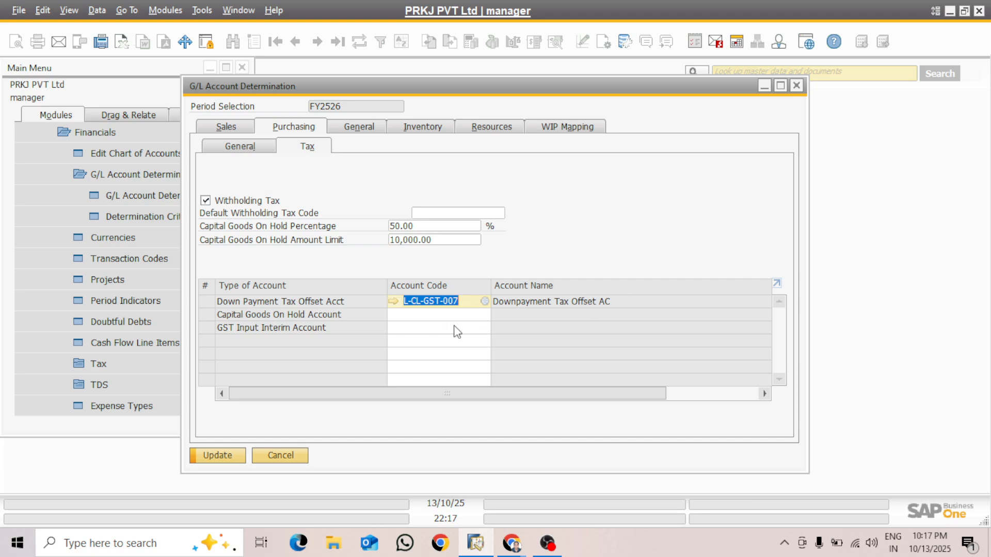
{"action": "left_click", "coordinate": [403, 314]}
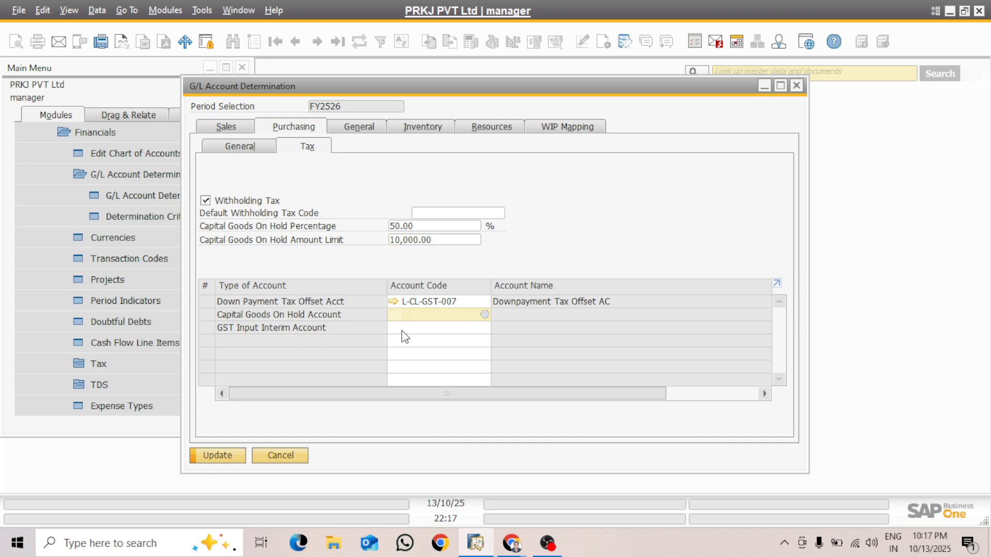
Step: Open the account list for the GST Input Interim Account, sort it by account name and search for "gst"
{"action": "left_click", "coordinate": [418, 329]}
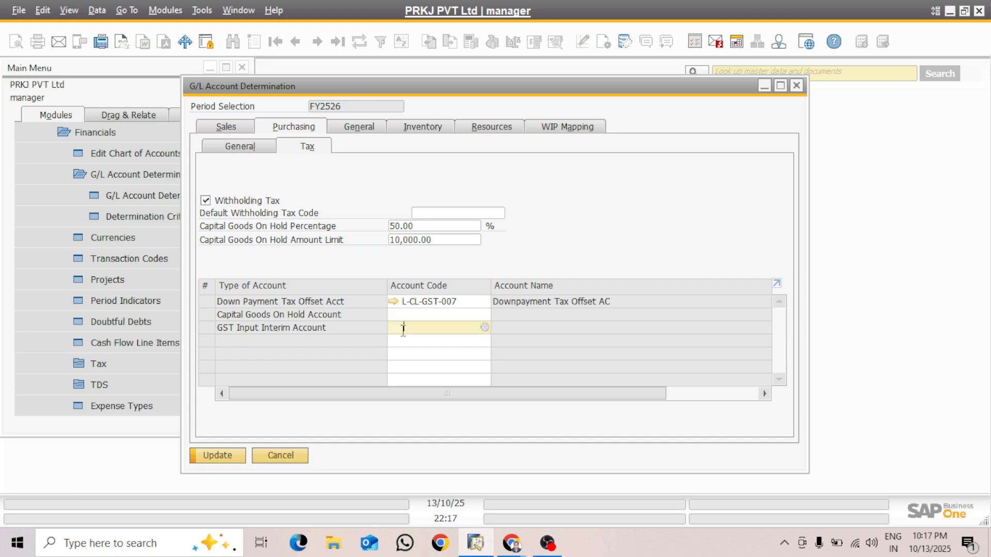
{"action": "left_click", "coordinate": [484, 328]}
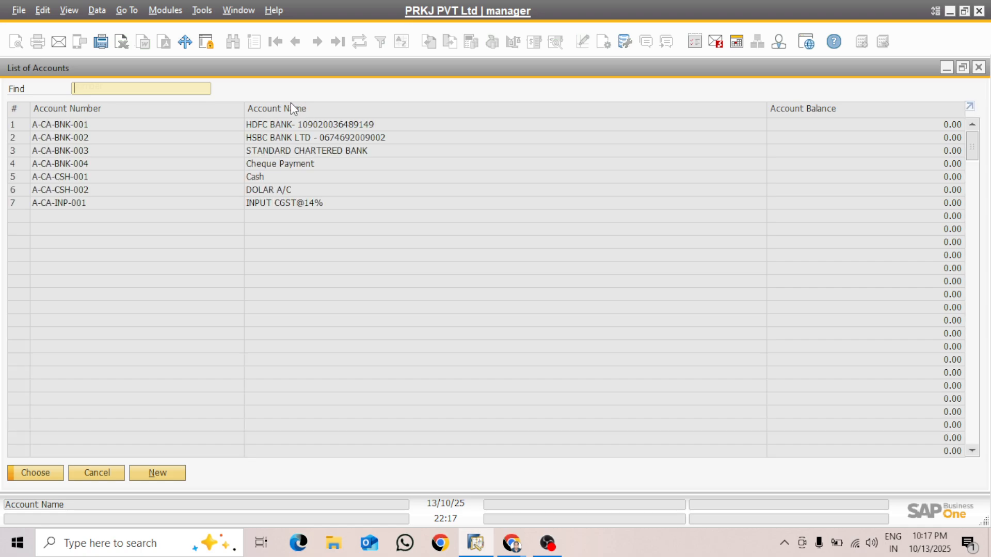
{"action": "left_click", "coordinate": [274, 110]}
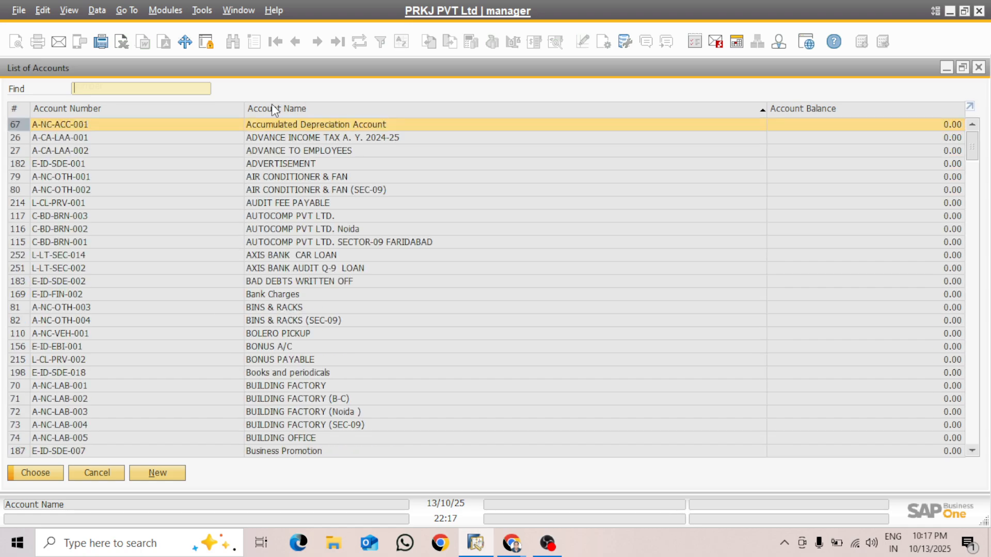
{"action": "type", "text": "gs"}
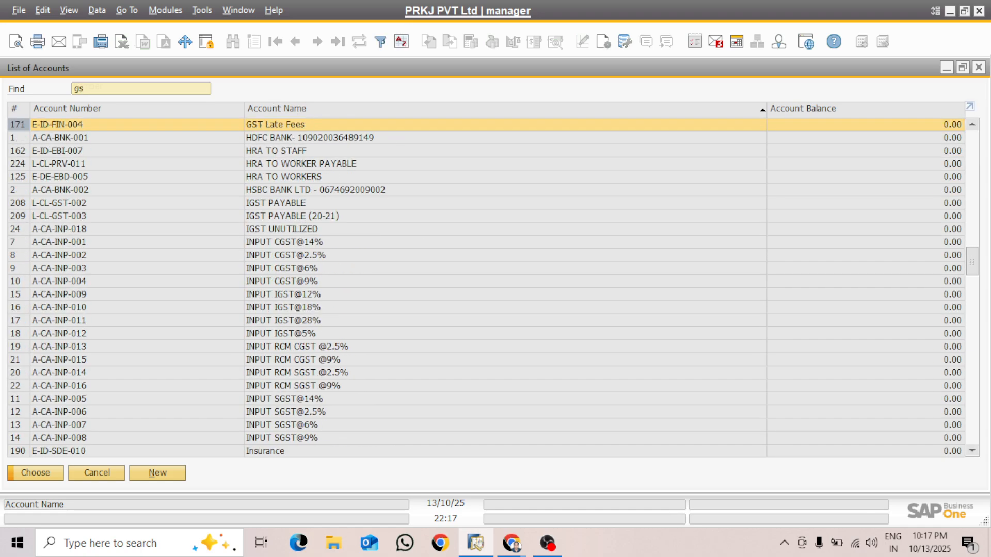
{"action": "type", "text": "t"}
Step: Start creating a new G/L account and select the asset account A-CA-INP-019 (SGST UNUTILIZED) as the numbering reference
{"action": "left_click", "coordinate": [159, 472]}
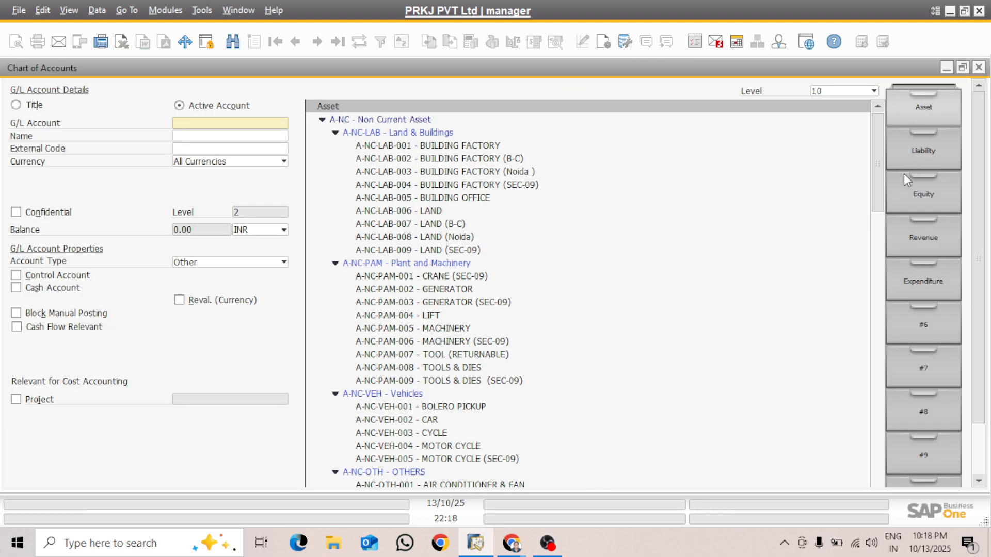
{"action": "left_click", "coordinate": [918, 155]}
{"action": "left_click_drag", "start_coordinate": [878, 157], "coordinate": [881, 201]}
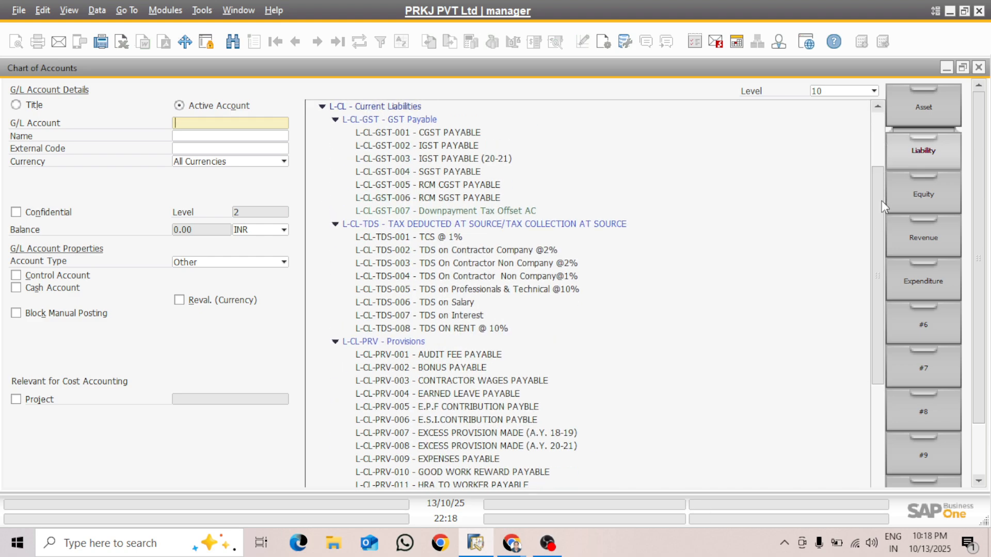
{"action": "left_click", "coordinate": [920, 120]}
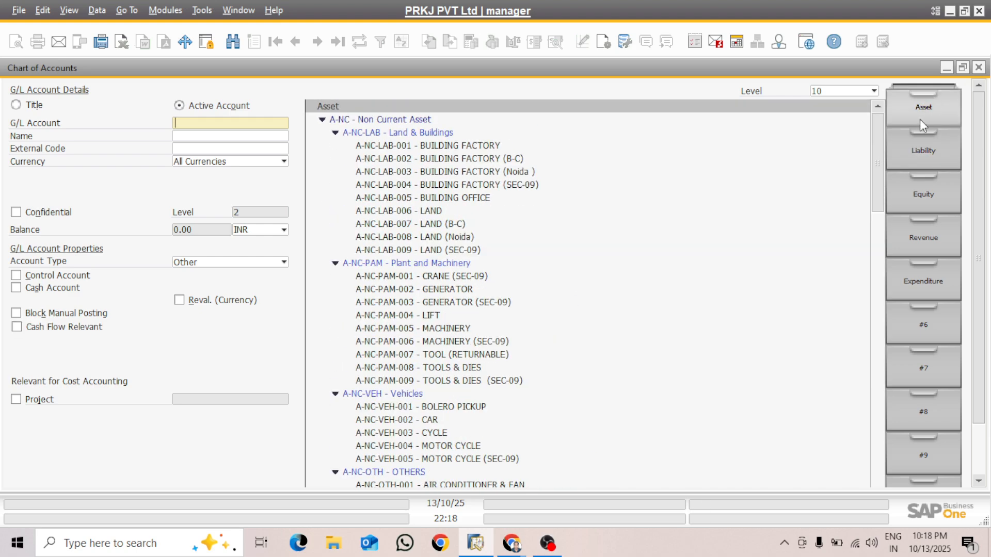
{"action": "left_click_drag", "start_coordinate": [873, 184], "coordinate": [871, 297]}
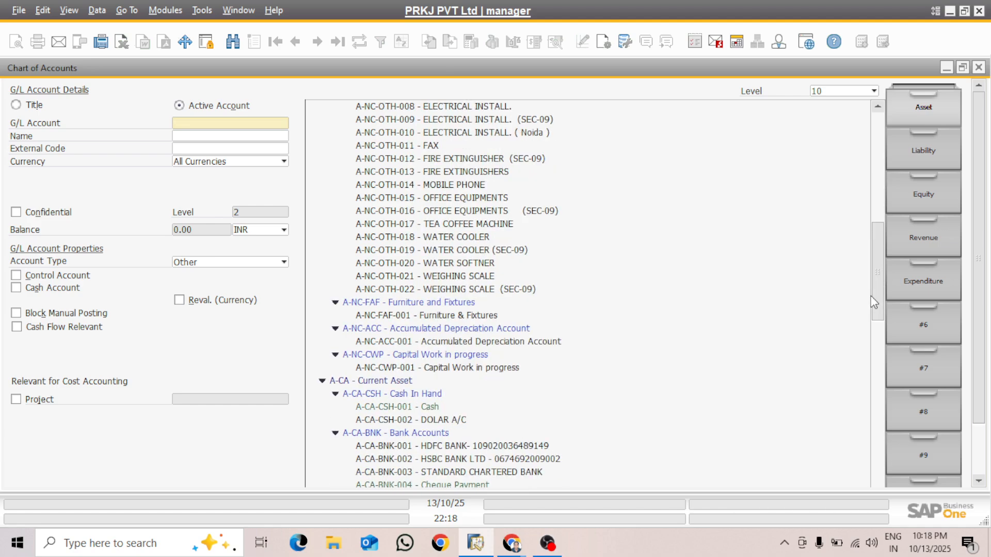
{"action": "left_click_drag", "start_coordinate": [871, 251], "coordinate": [866, 360]}
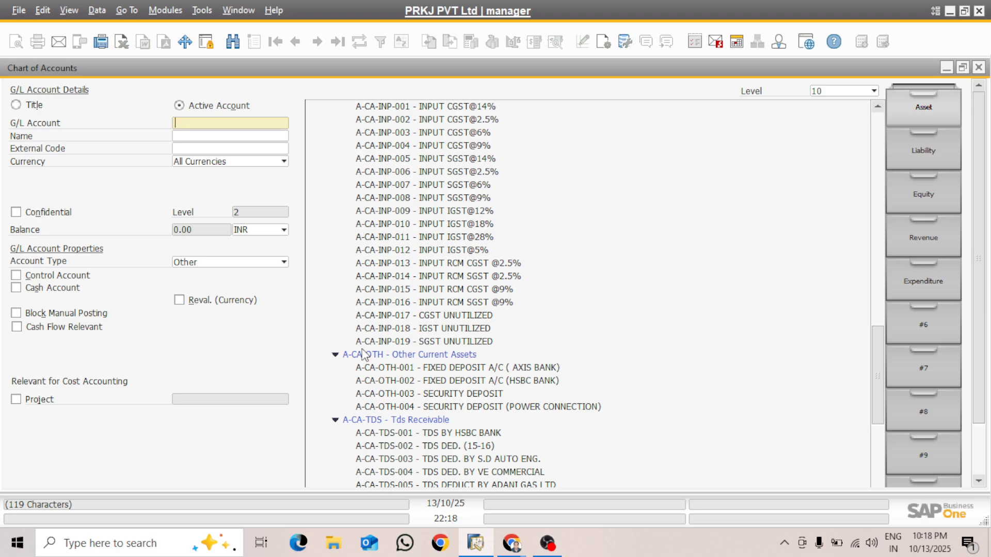
{"action": "left_click", "coordinate": [392, 342]}
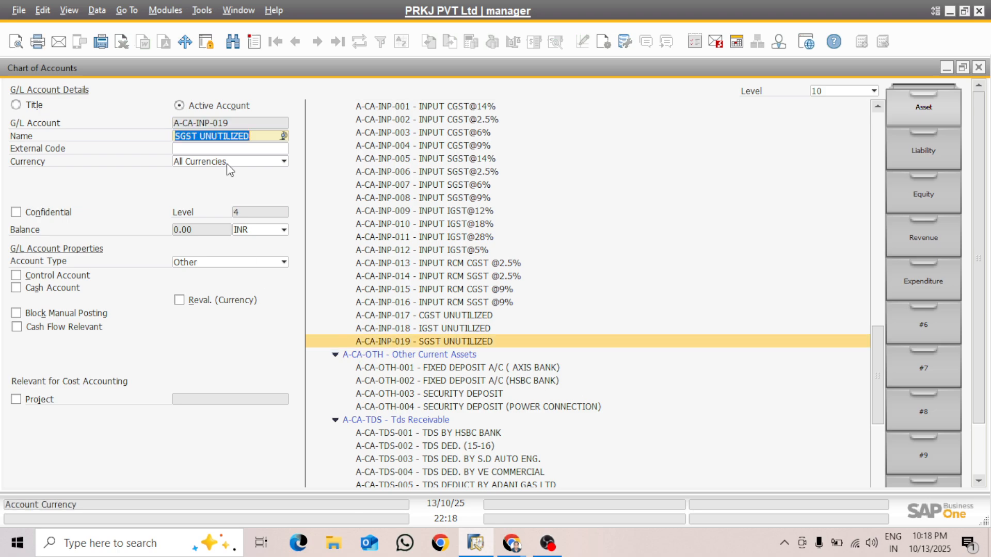
Step: Copy the reference account's code into a blank account record and change it to A-CA-INP-020
{"action": "right_click", "coordinate": [233, 121]}
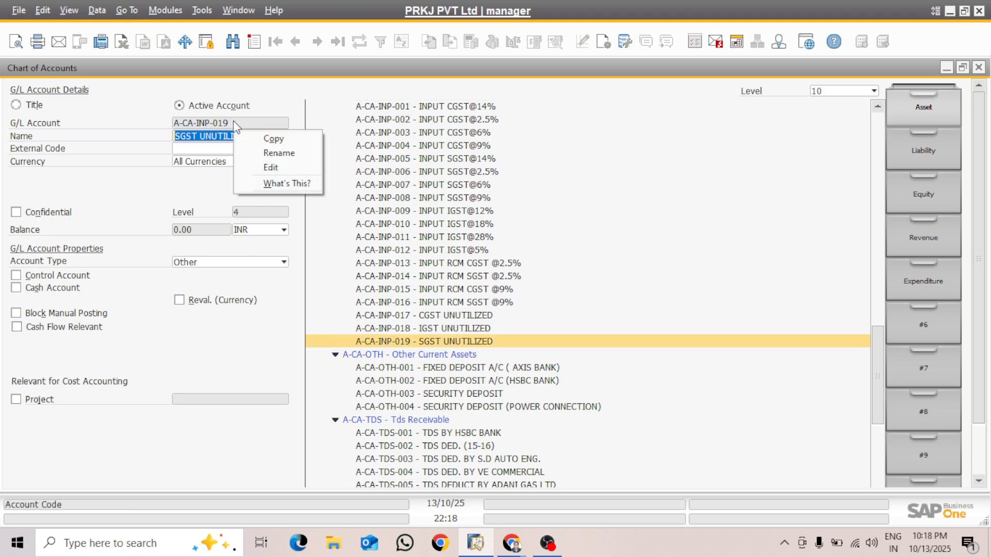
{"action": "left_click", "coordinate": [276, 137]}
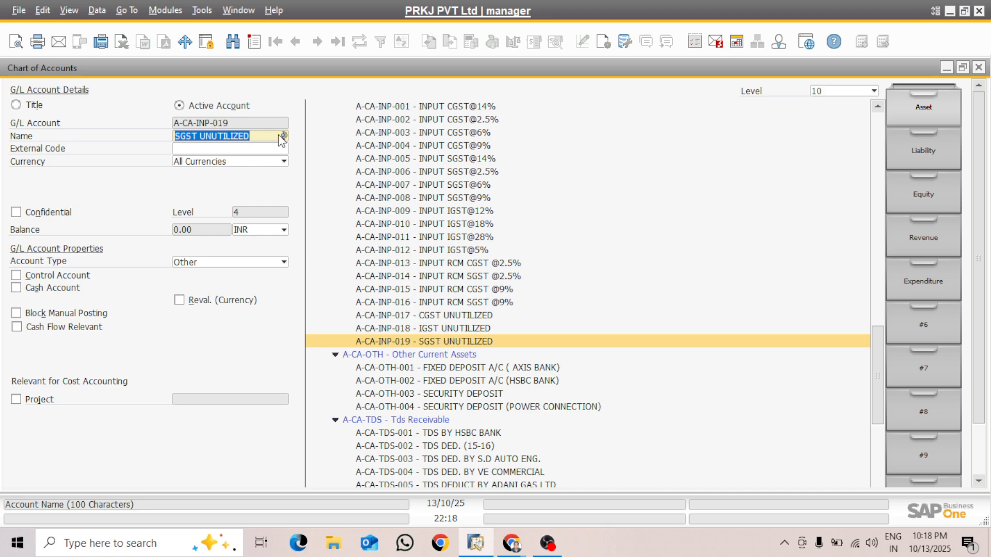
{"action": "key", "text": "ctrl+f"}
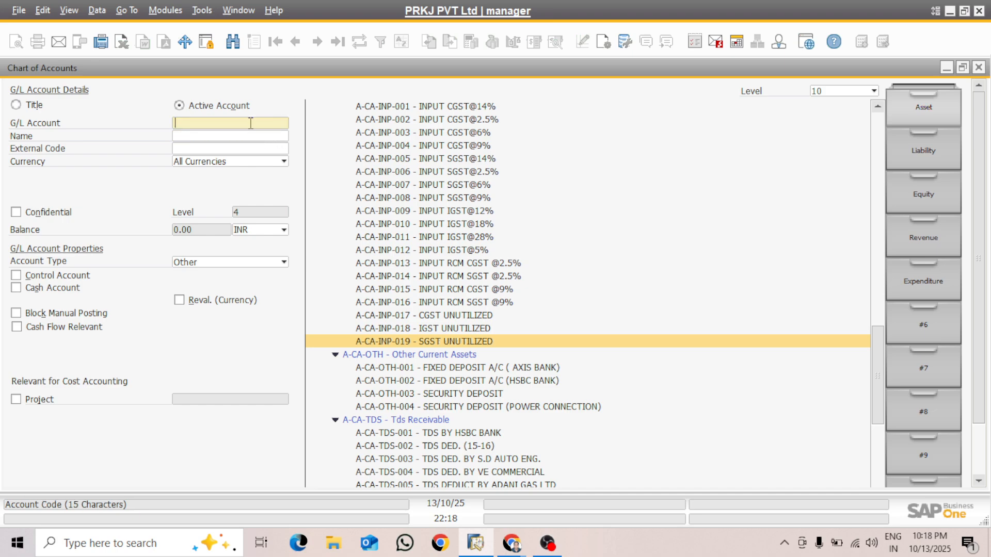
{"action": "key", "text": "ctrl+v"}
{"action": "key", "text": "BackSpace"}
{"action": "key", "text": "BackSpace"}
{"action": "type", "text": "2-"}
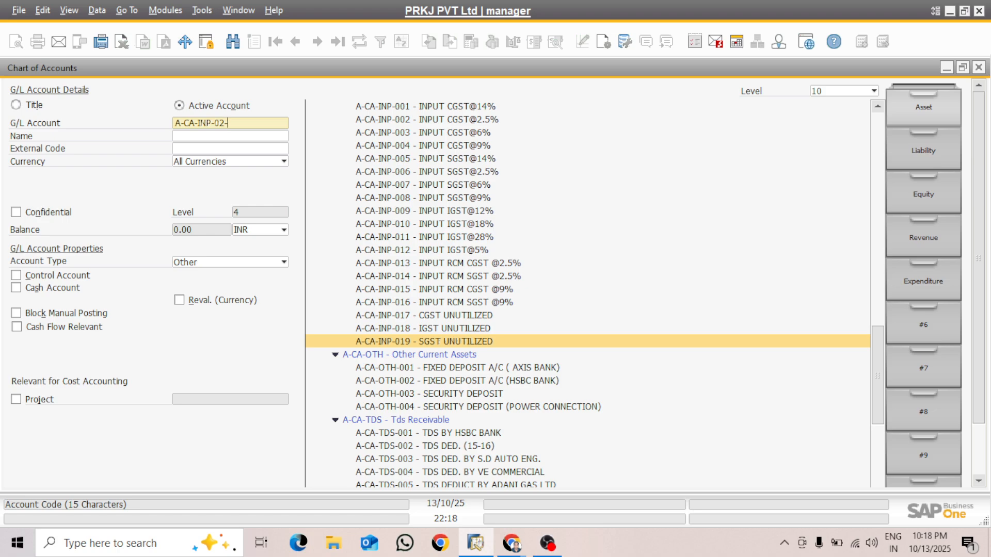
{"action": "left_click", "coordinate": [226, 139]}
{"action": "left_click", "coordinate": [228, 121]}
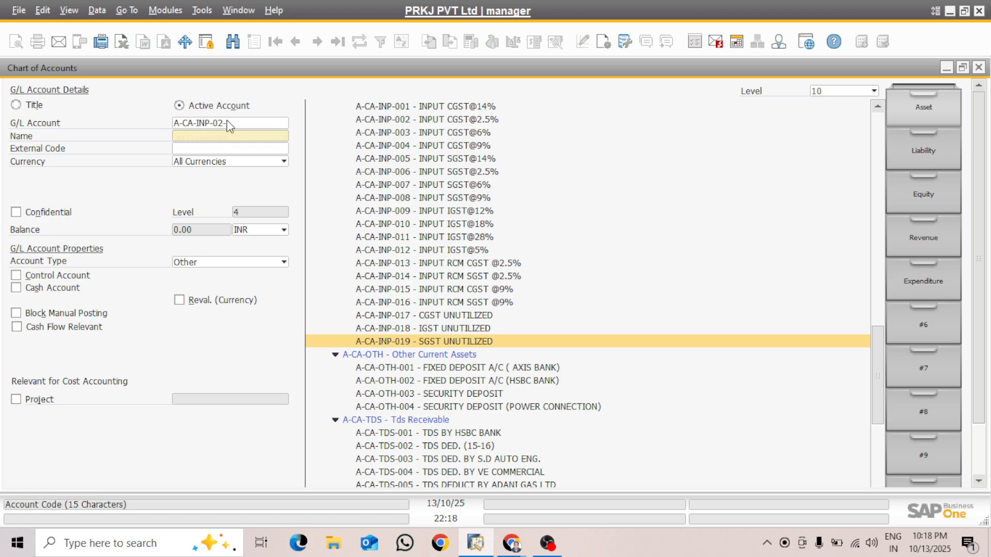
{"action": "left_click", "coordinate": [228, 123]}
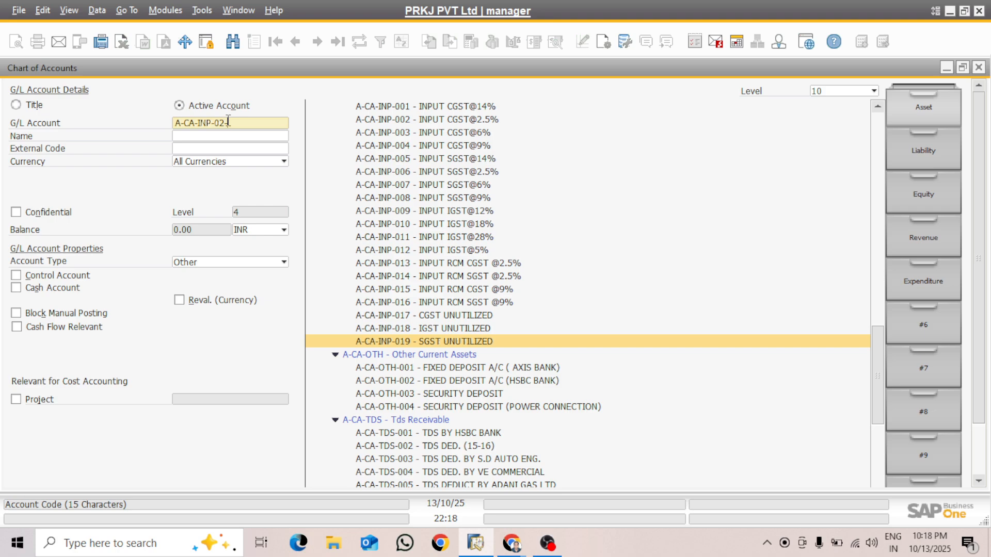
{"action": "key", "text": "BackSpace"}
{"action": "type", "text": "0"}
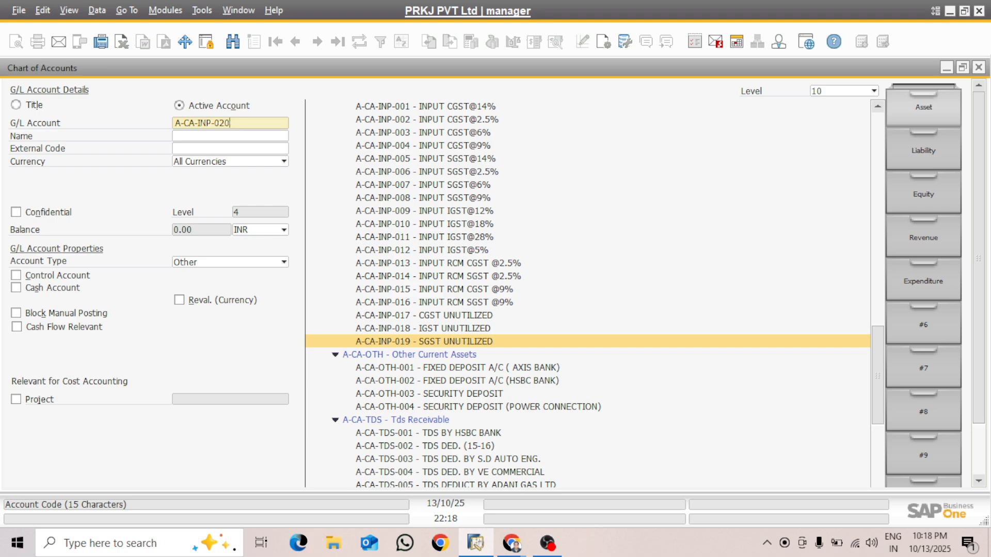
Step: Name the new account "GST Iput Itrim AC", add it and assign it as the GST Input Interim Account
{"action": "left_click", "coordinate": [209, 135]}
{"action": "type", "text": "GST"}
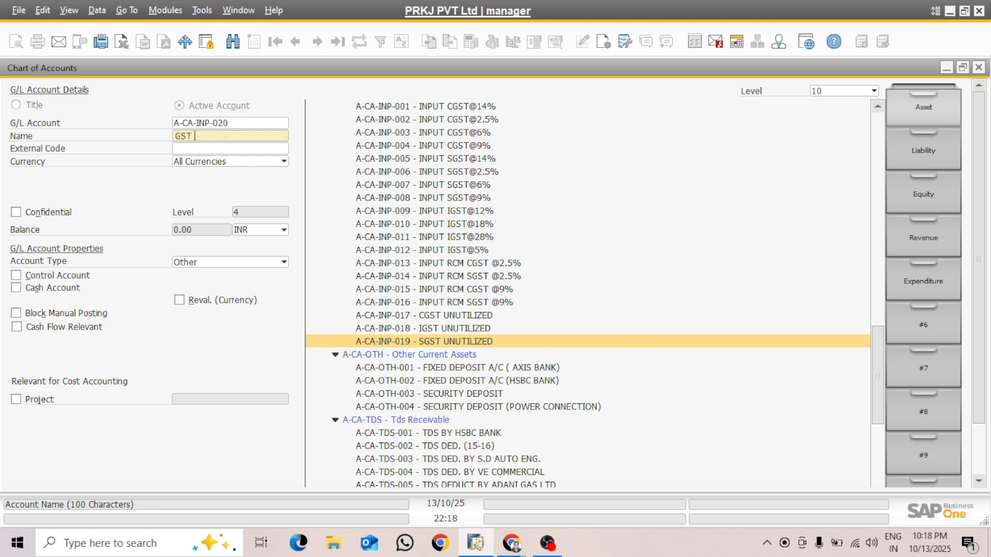
{"action": "type", "text": " Iput Itrim AC"}
{"action": "key", "text": "Return"}
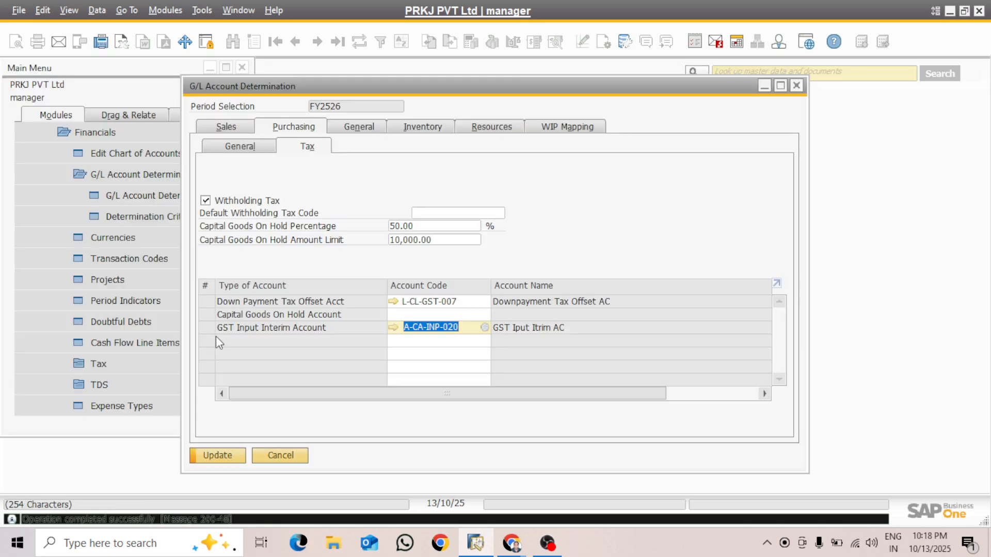
Step: Check the purchasing general and sales tax accounts, and try to save the G/L account determination
{"action": "left_click", "coordinate": [229, 149]}
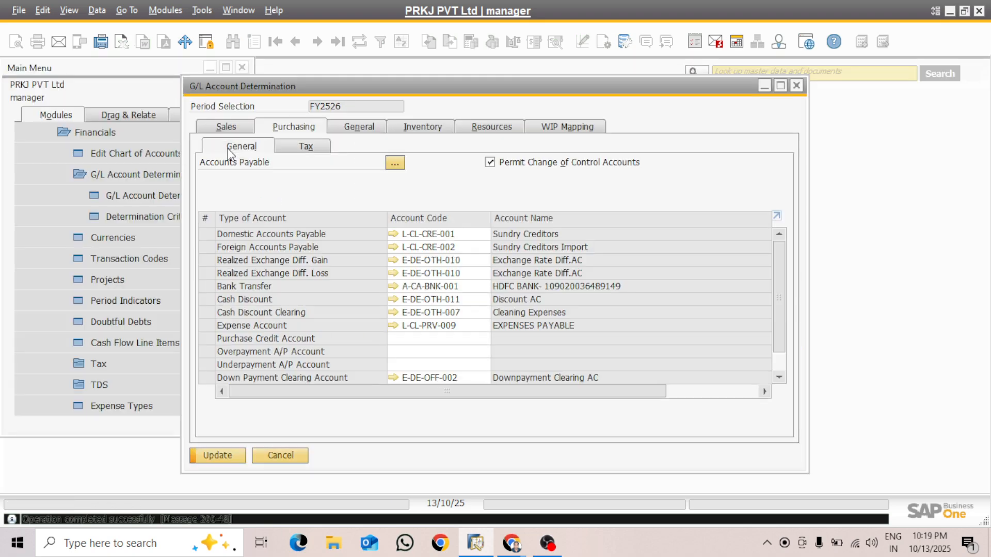
{"action": "left_click", "coordinate": [221, 125]}
{"action": "left_click", "coordinate": [317, 147]}
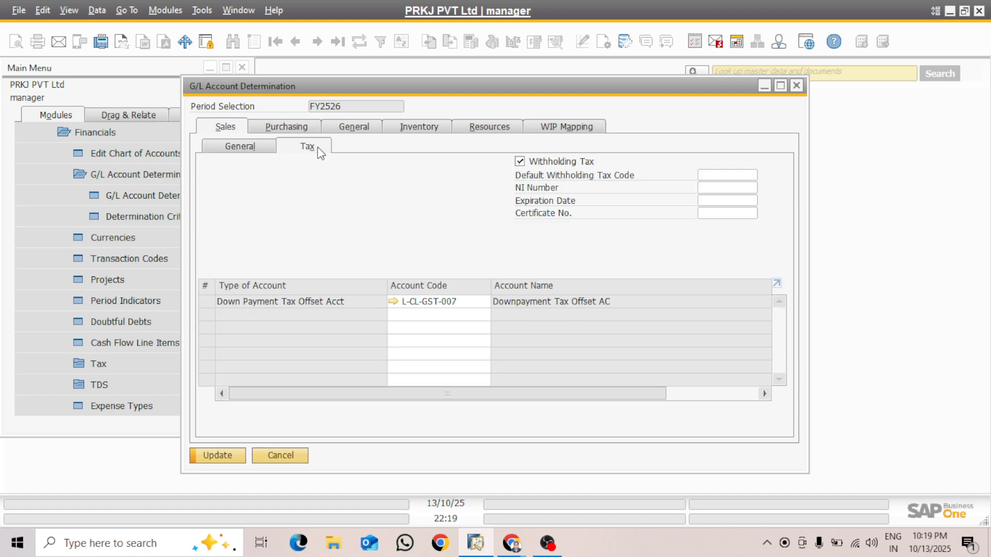
{"action": "left_click", "coordinate": [279, 129]}
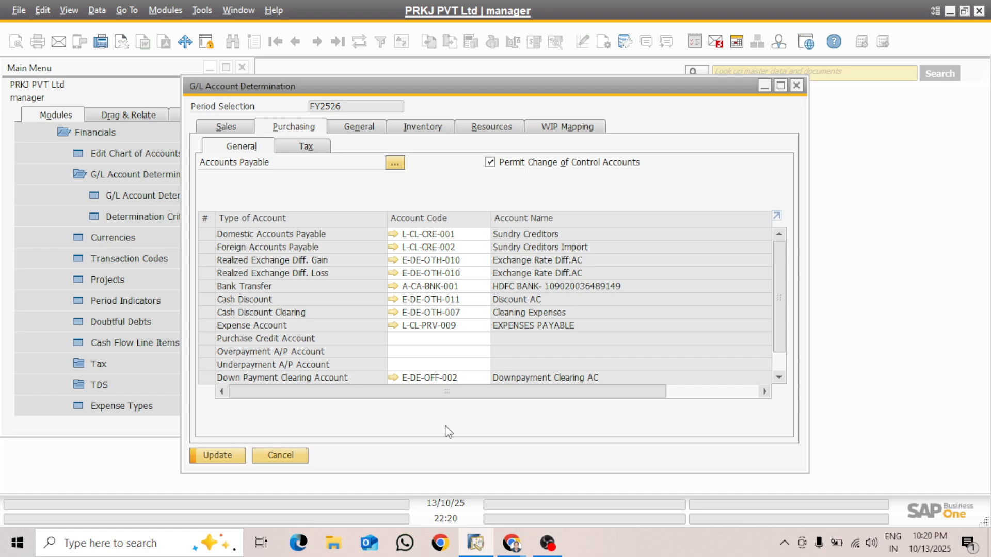
{"action": "left_click", "coordinate": [213, 456]}
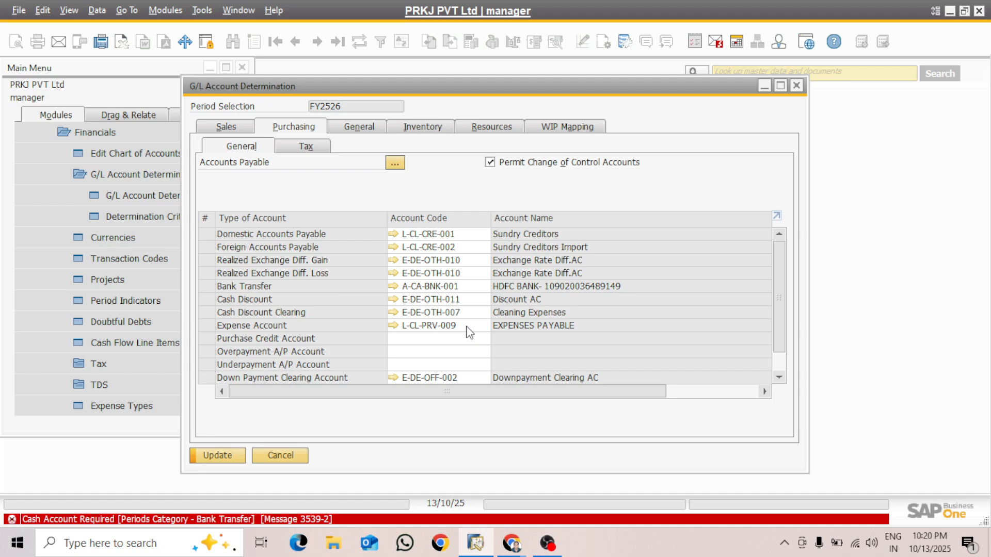
Step: Examine the sales, purchasing and general account determinations, including their tax settings, for account types without an assigned account
{"action": "left_click", "coordinate": [236, 126]}
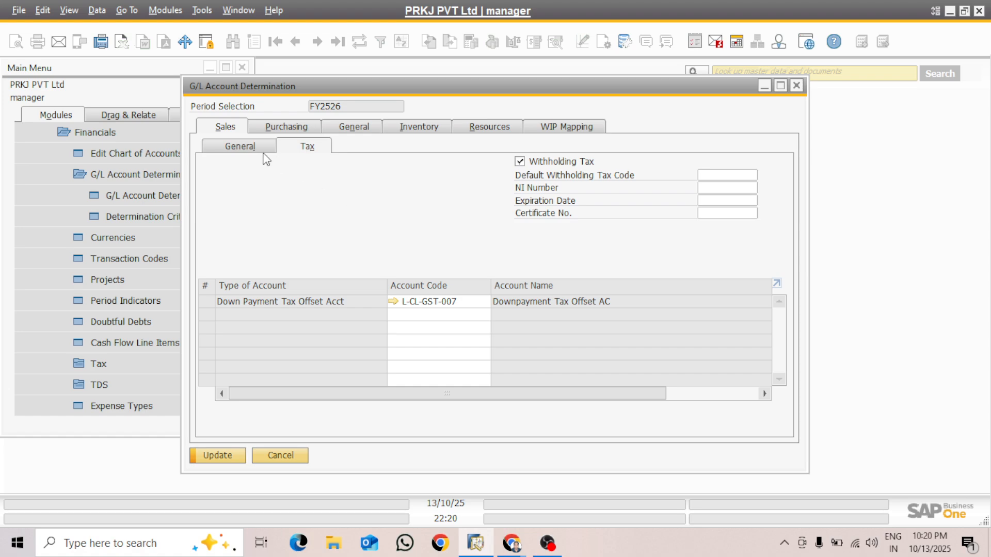
{"action": "left_click", "coordinate": [246, 149]}
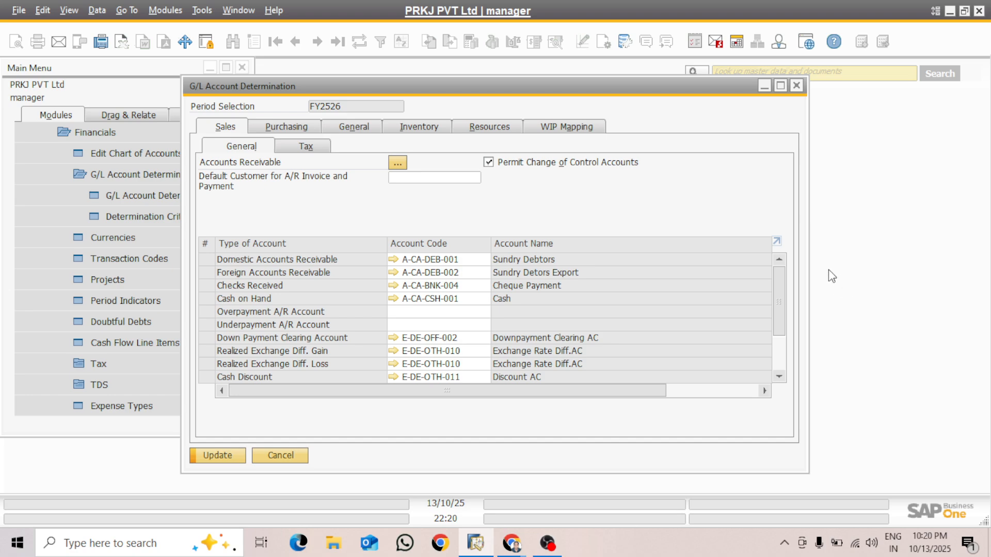
{"action": "left_click", "coordinate": [349, 128]}
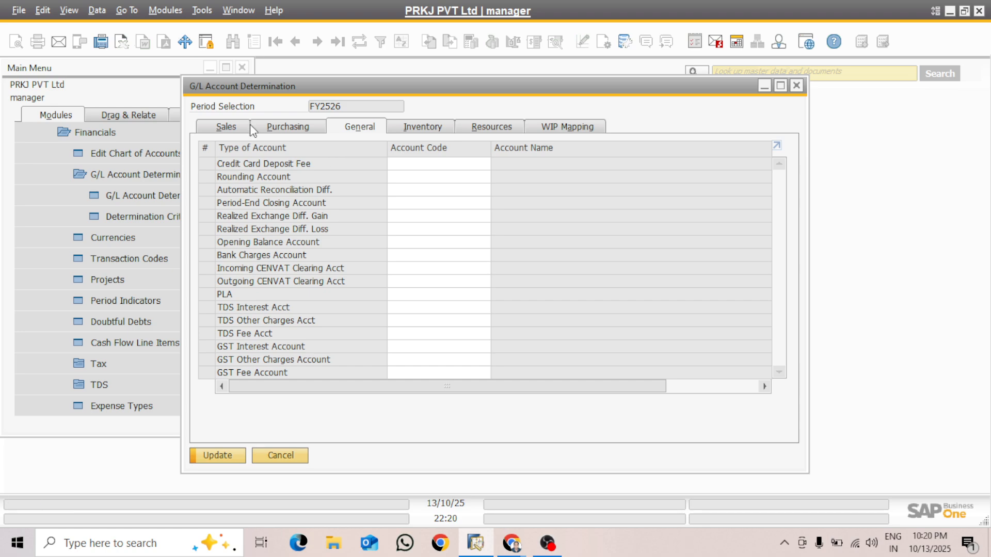
{"action": "left_click", "coordinate": [225, 120]}
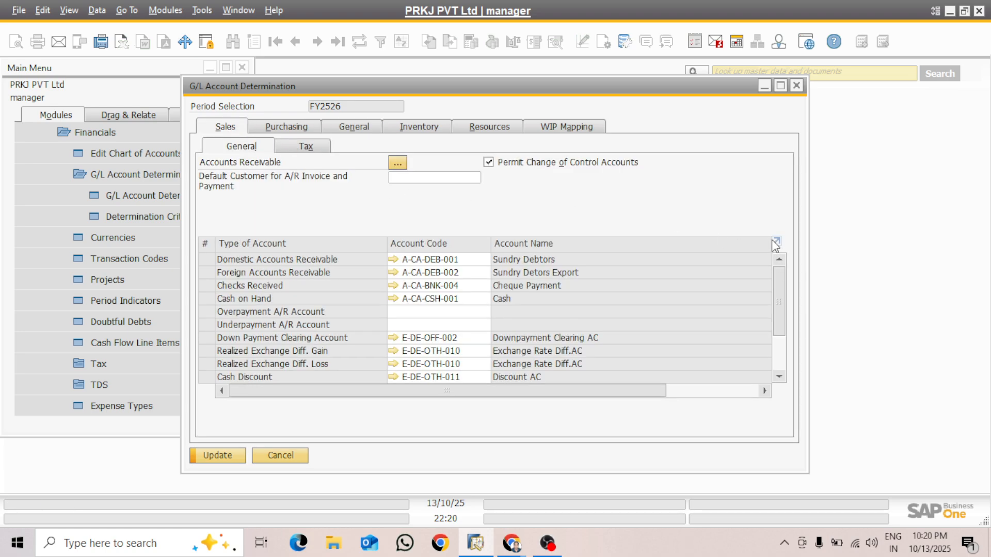
{"action": "left_click_drag", "start_coordinate": [775, 273], "coordinate": [787, 363]}
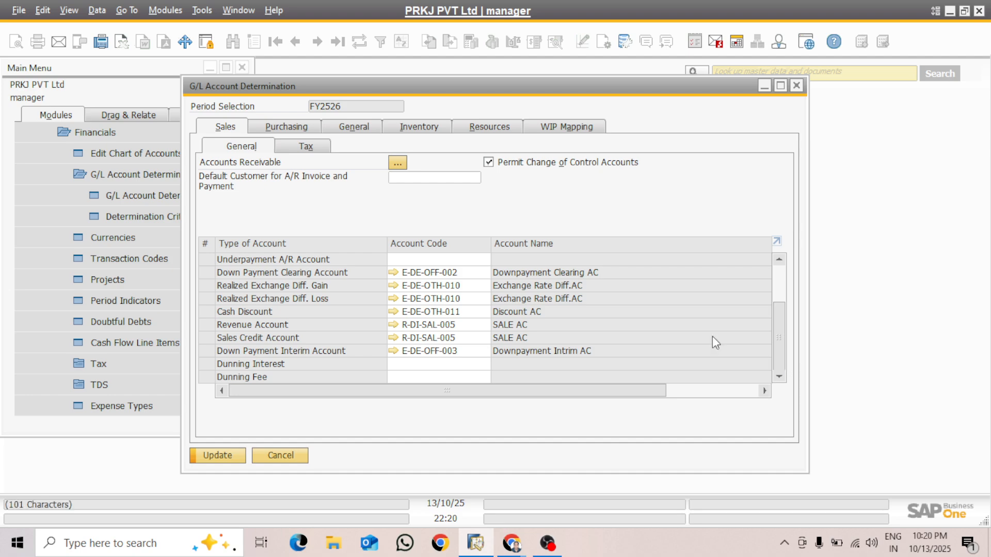
{"action": "left_click", "coordinate": [307, 147]}
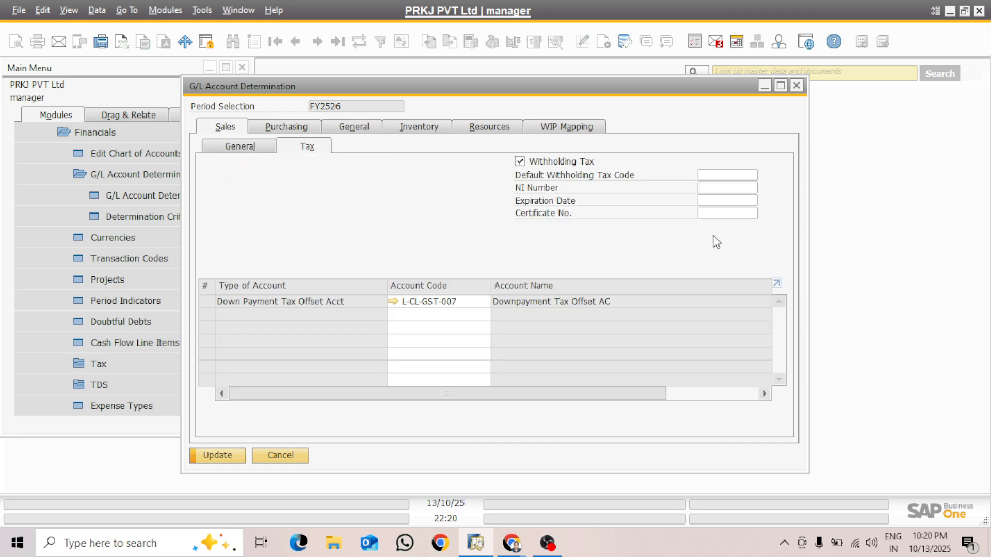
{"action": "left_click", "coordinate": [279, 127]}
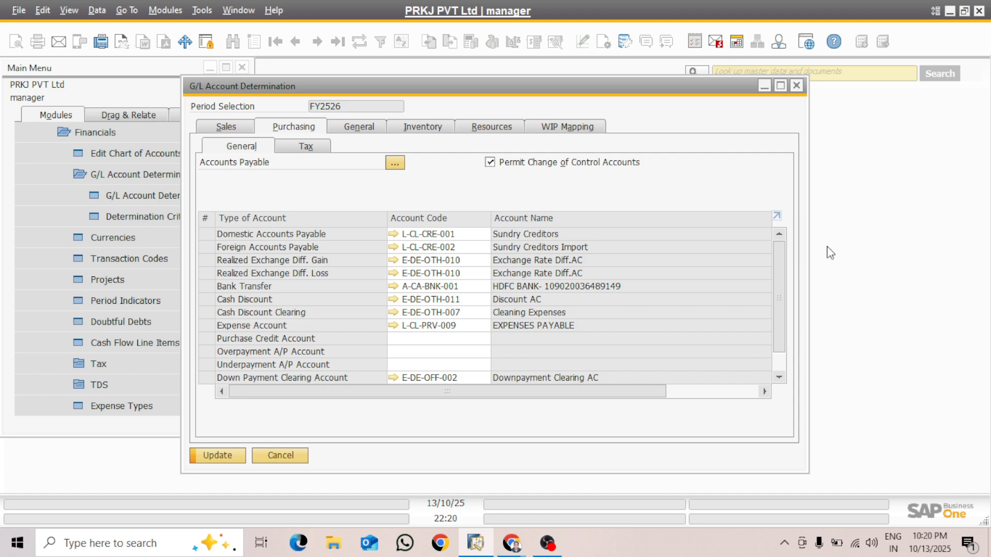
{"action": "left_click_drag", "start_coordinate": [783, 264], "coordinate": [799, 212]}
{"action": "left_click", "coordinate": [307, 148]}
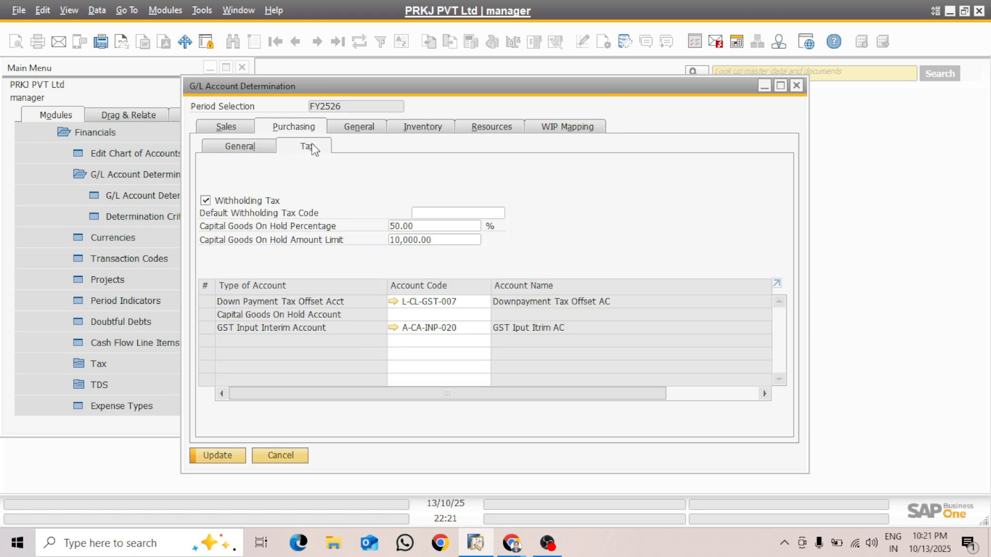
{"action": "left_click", "coordinate": [258, 149]}
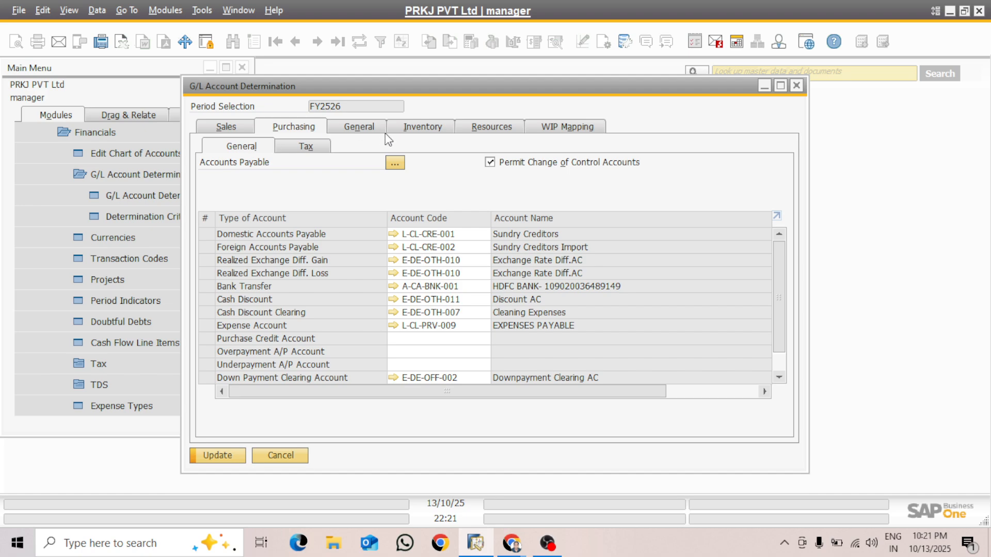
{"action": "left_click", "coordinate": [366, 130]}
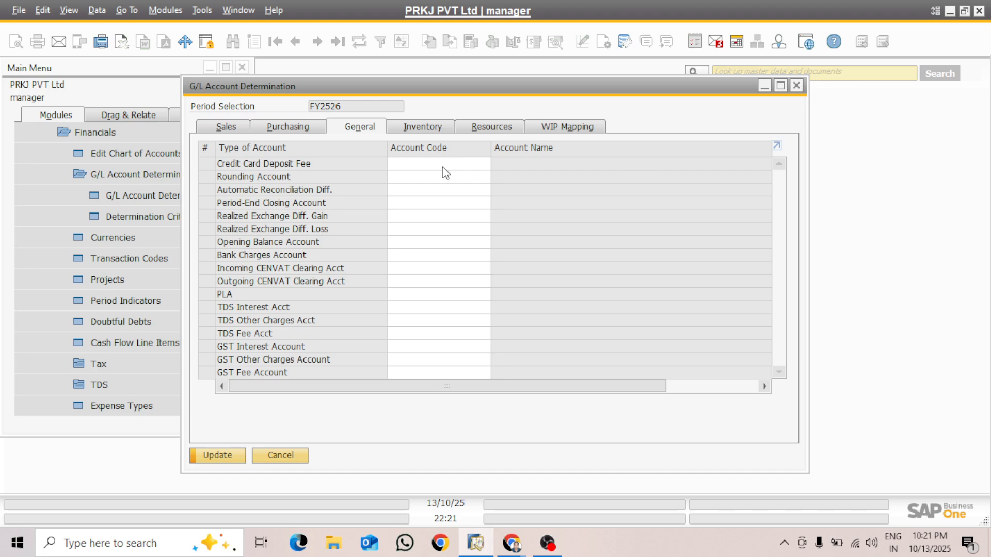
Step: Search the account list by name for "rou" for the Rounding Account and start creating a new account
{"action": "left_click", "coordinate": [400, 177]}
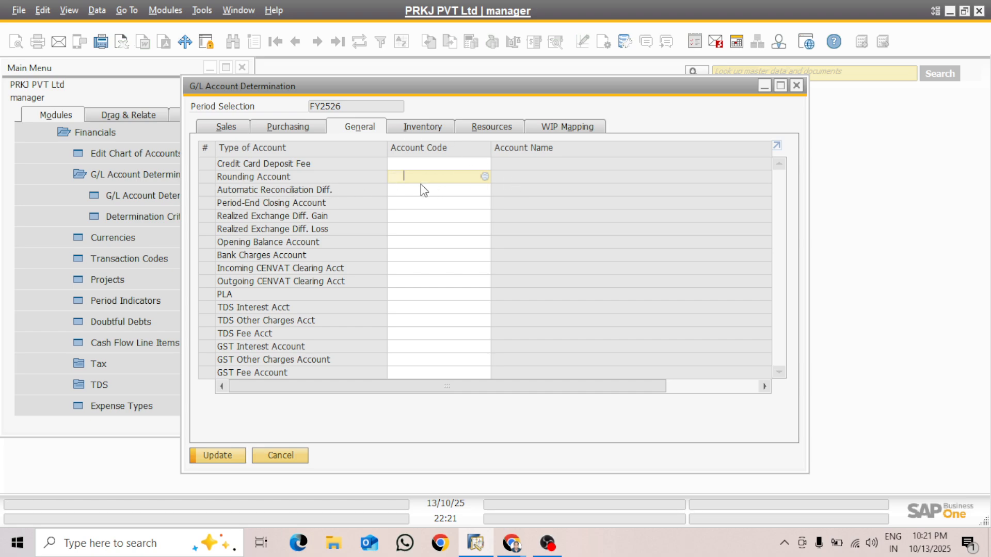
{"action": "left_click", "coordinate": [485, 176]}
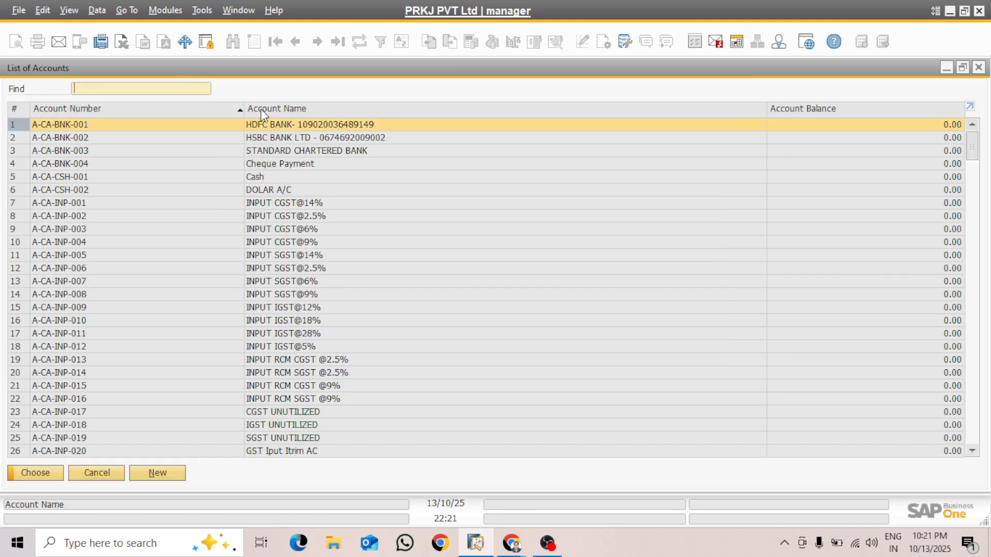
{"action": "double_click", "coordinate": [261, 109]}
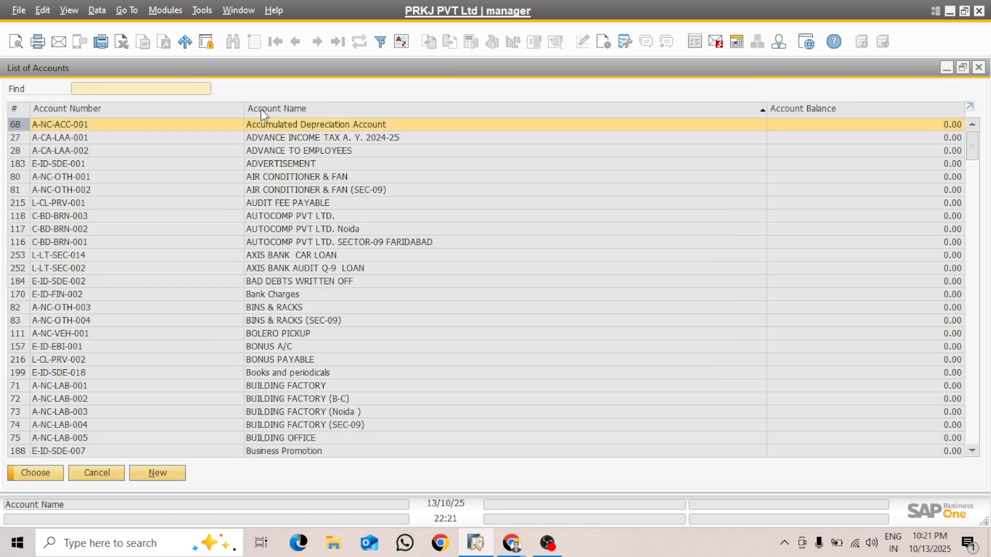
{"action": "type", "text": "r"}
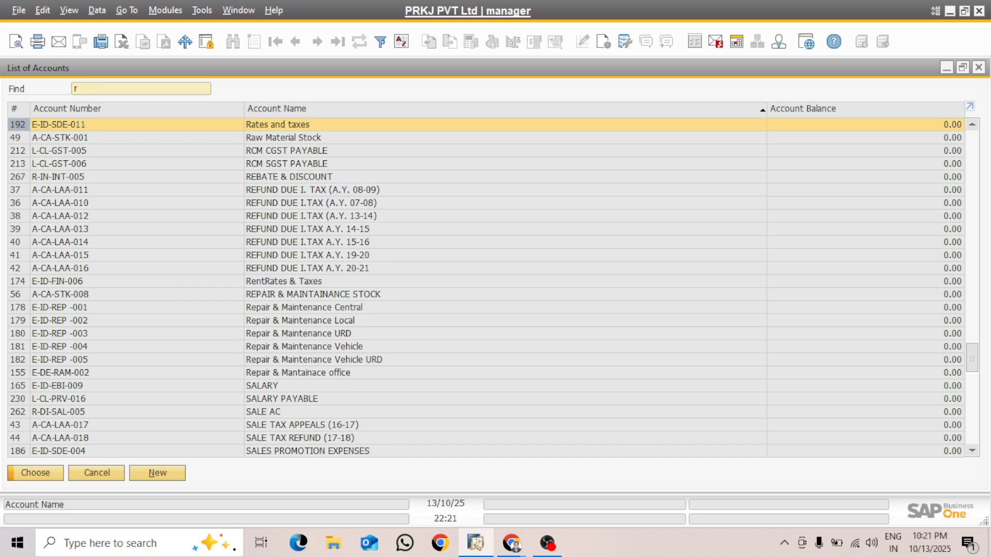
{"action": "type", "text": "ou"}
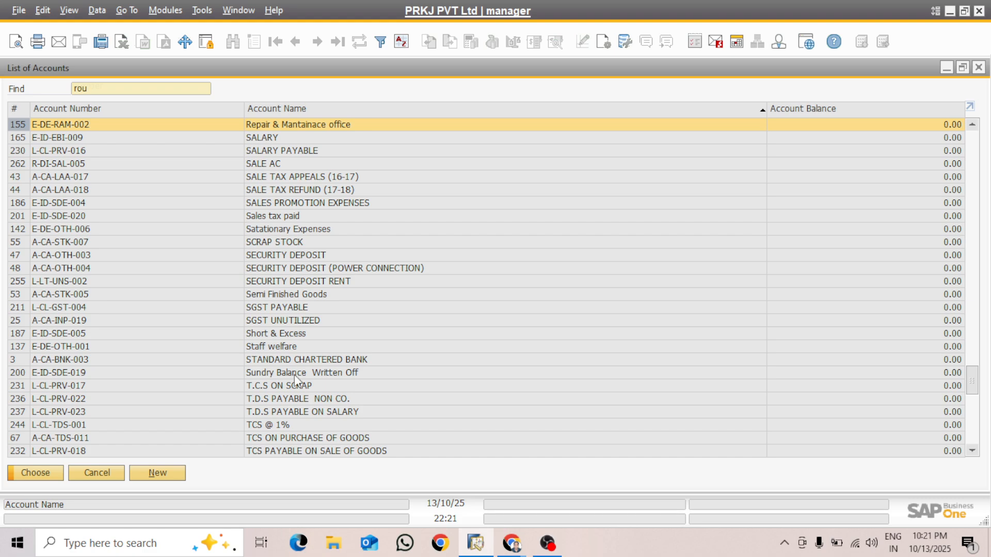
{"action": "left_click", "coordinate": [160, 476]}
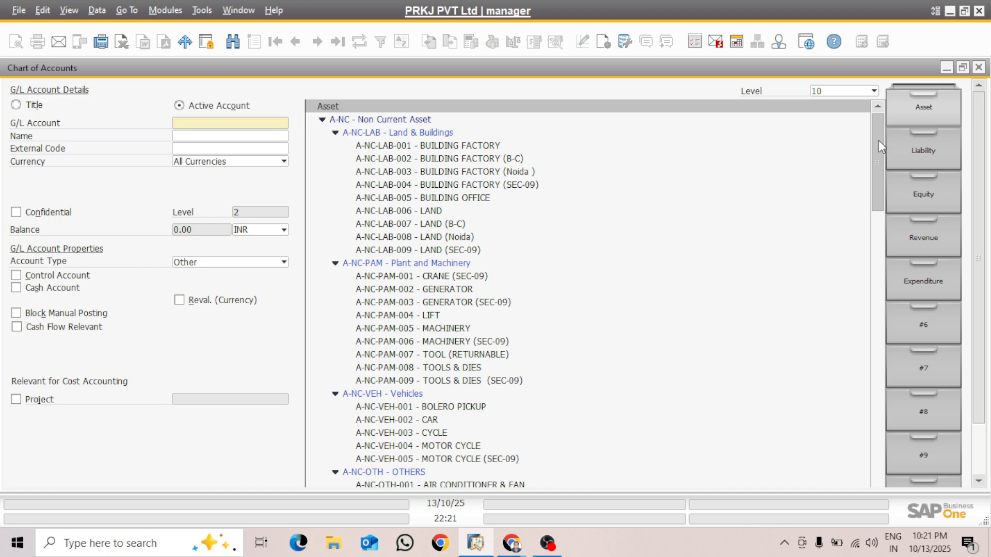
Step: Browse the liability and expenditure accounts and select Discount AC under Other Expenses as the reference for the new account
{"action": "left_click_drag", "start_coordinate": [878, 140], "coordinate": [878, 506]}
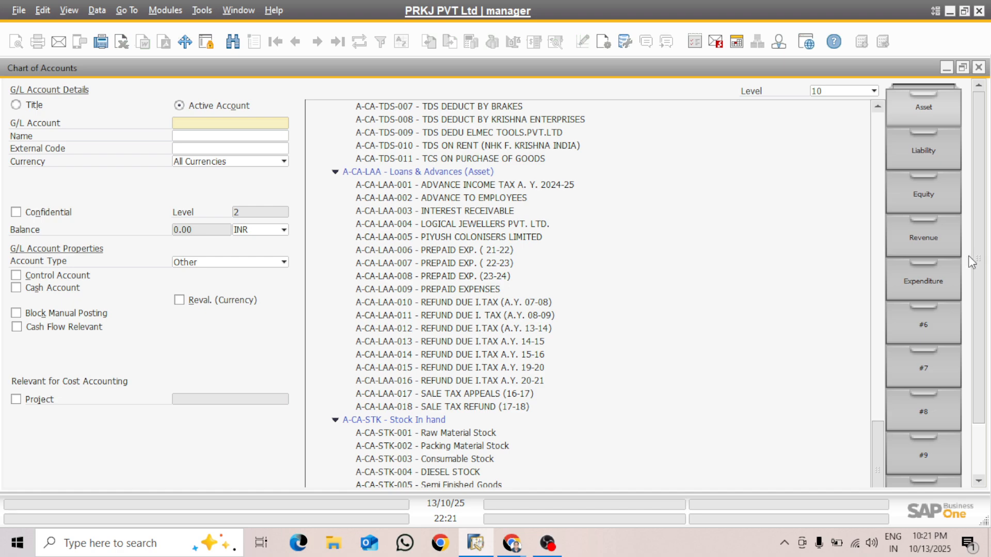
{"action": "left_click_drag", "start_coordinate": [980, 260], "coordinate": [984, 352]}
{"action": "left_click", "coordinate": [931, 211]}
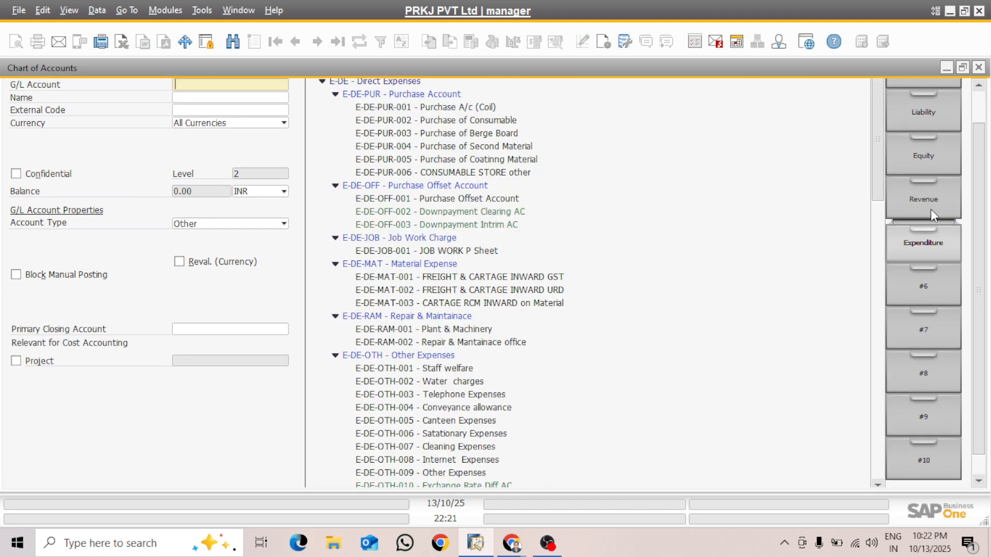
{"action": "left_click", "coordinate": [888, 132]}
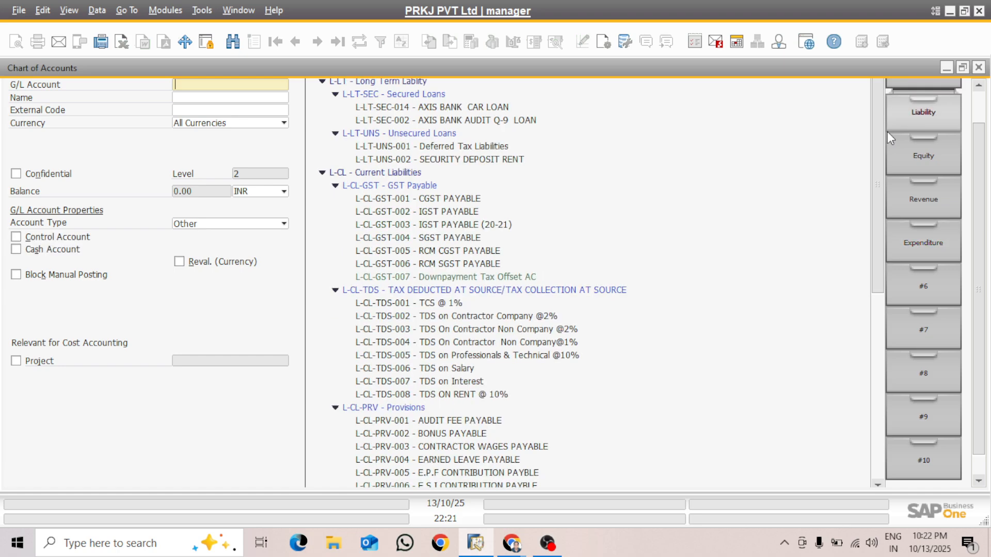
{"action": "mouse_move", "coordinate": [881, 126]}
{"action": "left_mouse_down"}
{"action": "mouse_move", "coordinate": [880, 172]}
{"action": "mouse_move", "coordinate": [881, 121]}
{"action": "left_mouse_up"}
{"action": "left_click", "coordinate": [924, 241]}
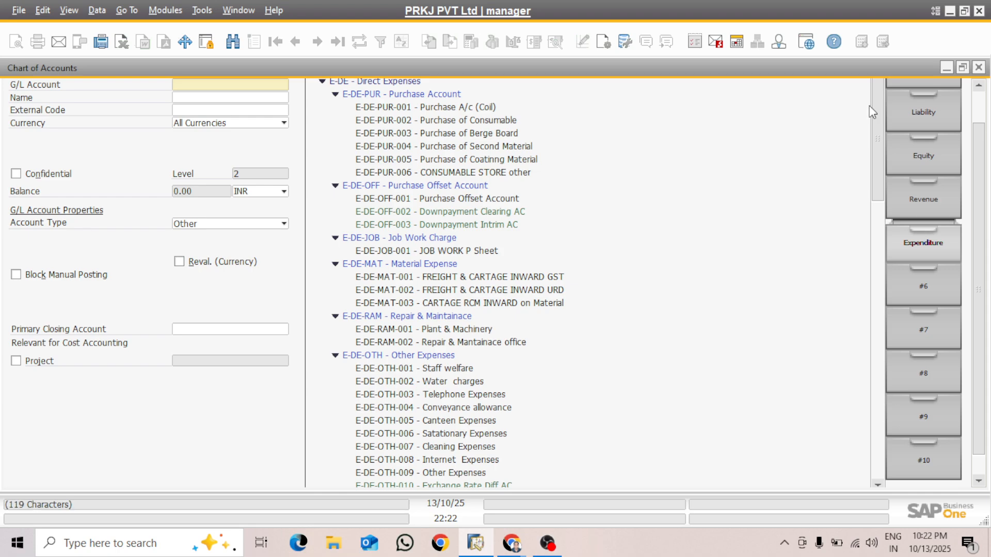
{"action": "left_click_drag", "start_coordinate": [877, 106], "coordinate": [878, 139]}
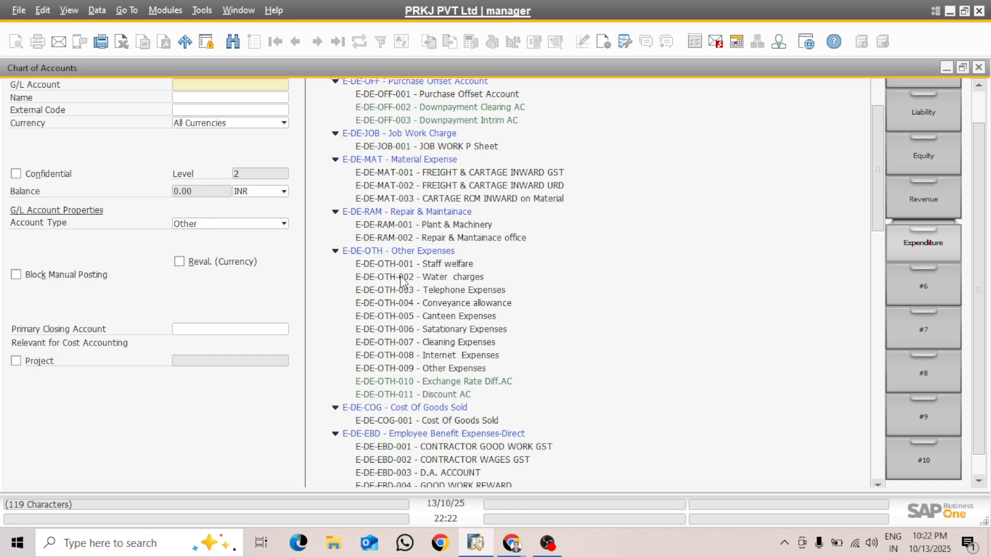
{"action": "left_click", "coordinate": [397, 396]}
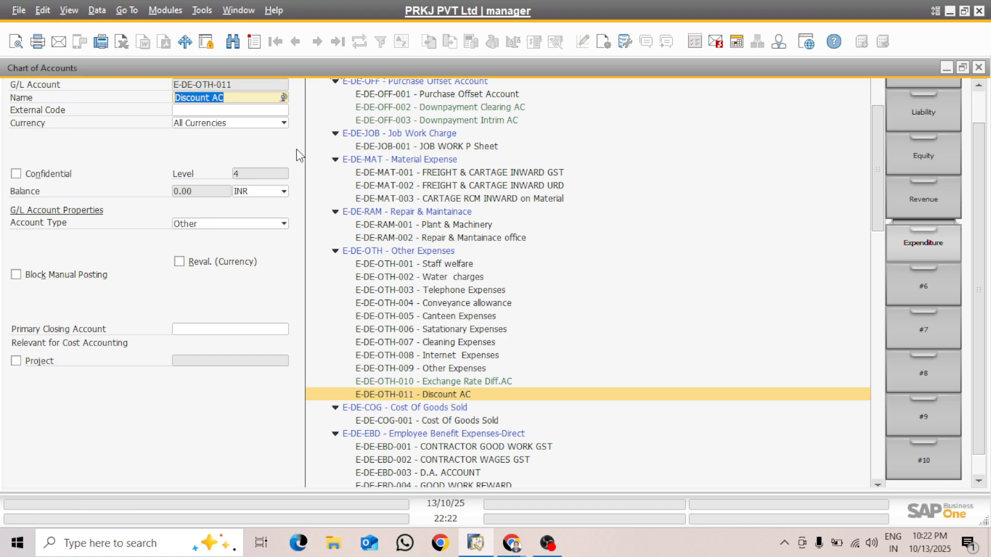
Step: Copy the Discount AC code into a blank account record and change it to E-DE-OTH-012
{"action": "right_click", "coordinate": [238, 85]}
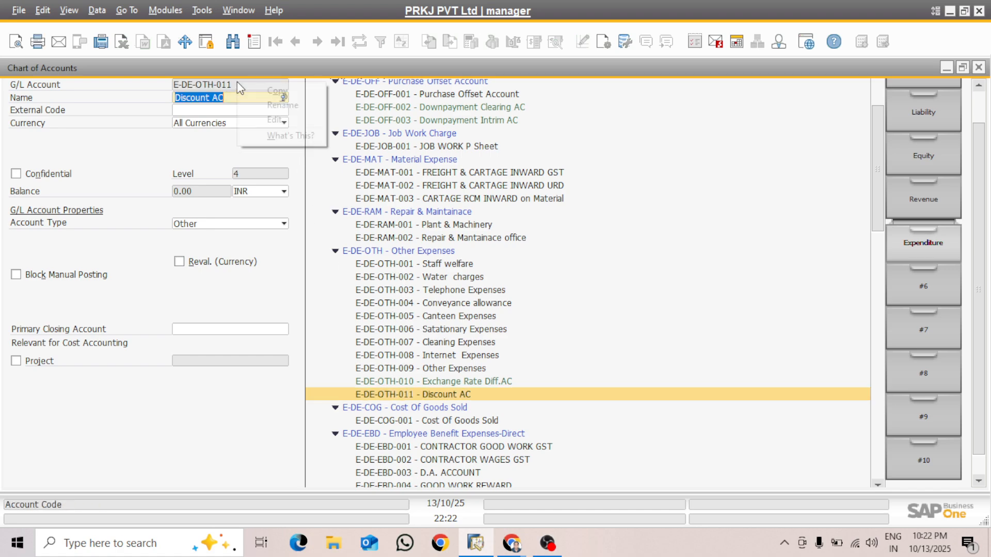
{"action": "left_click", "coordinate": [286, 93]}
{"action": "key", "text": "ctrl+a"}
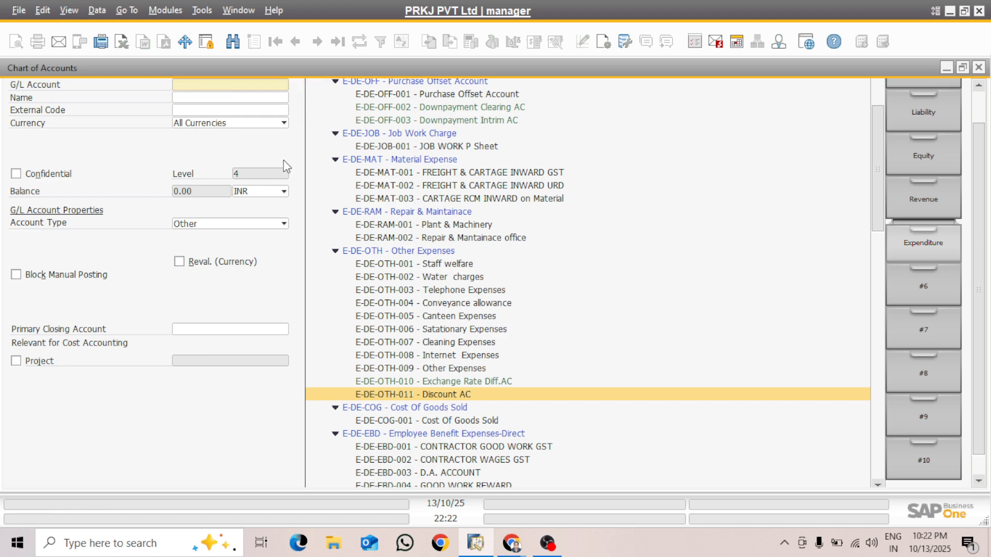
{"action": "type", "text": "E-DE-OTH-011"}
{"action": "key", "text": "BackSpace"}
{"action": "type", "text": "2"}
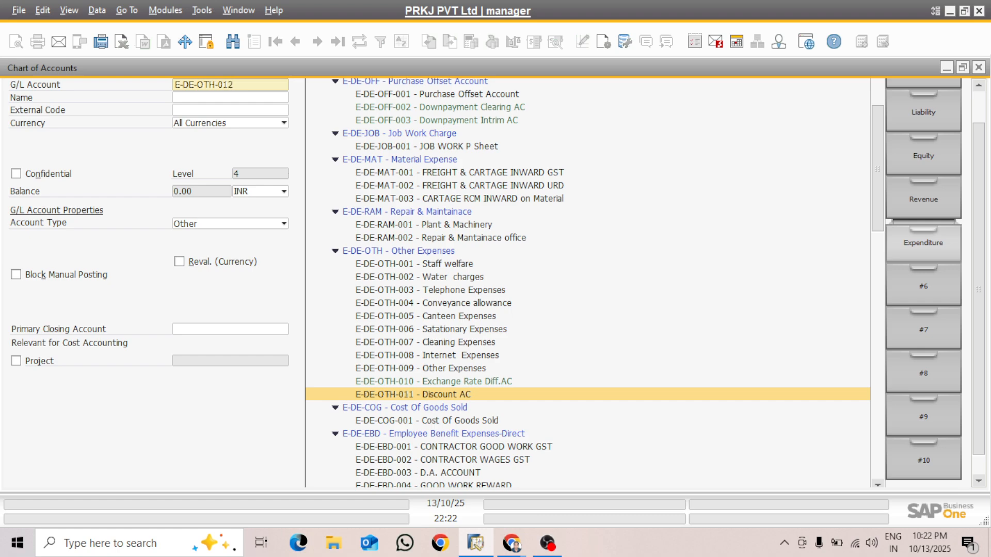
Step: Name the new account "Rounding AC", add it and assign it as the Rounding Account
{"action": "left_click", "coordinate": [212, 98]}
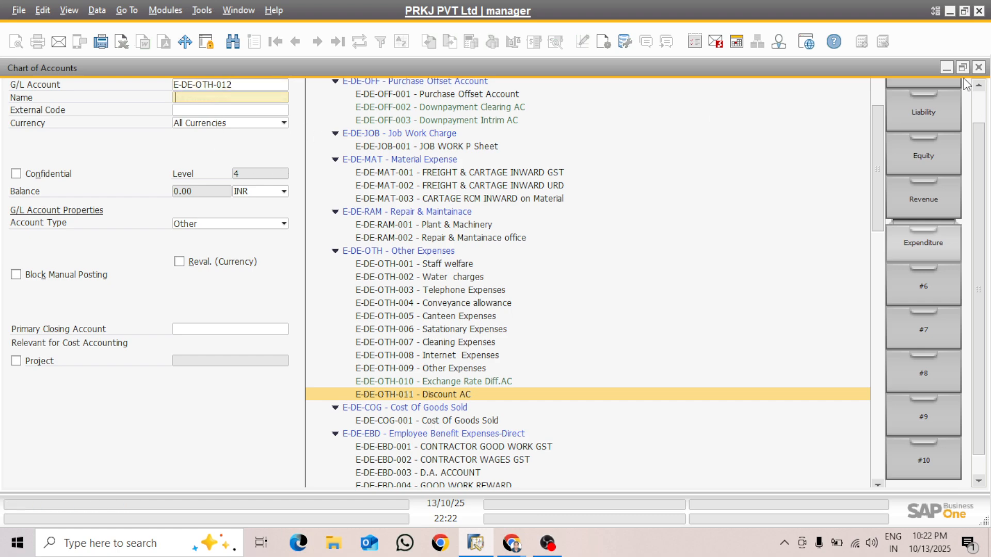
{"action": "left_click", "coordinate": [946, 68]}
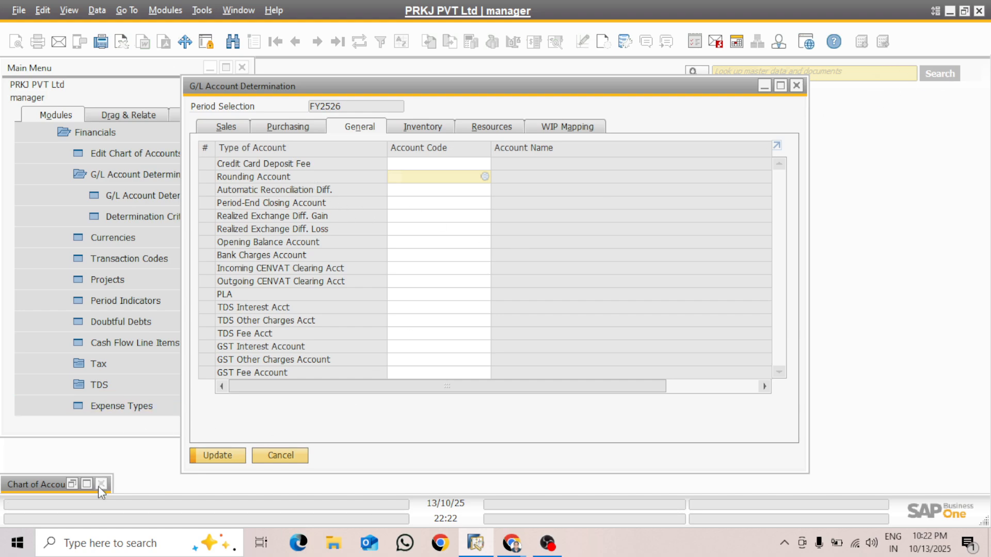
{"action": "left_click", "coordinate": [83, 487]}
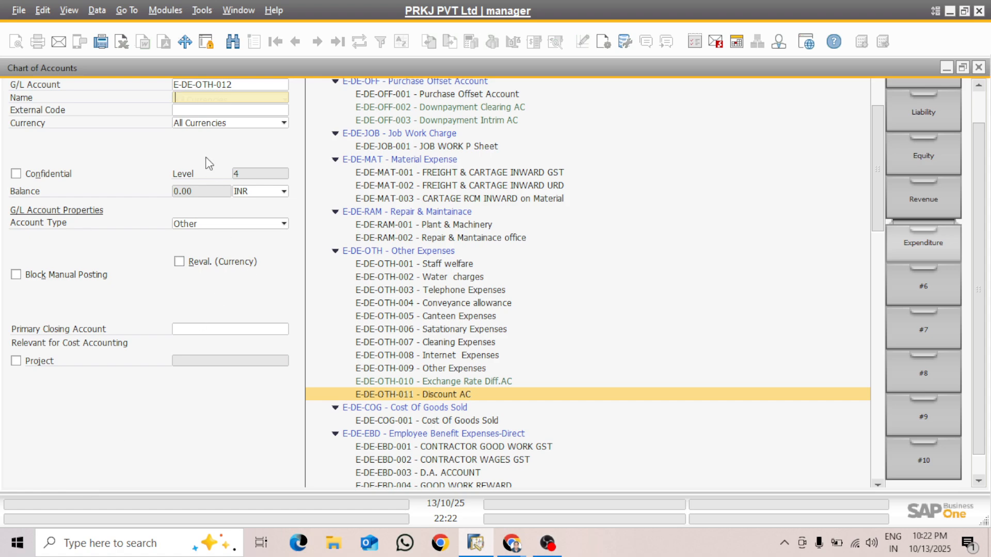
{"action": "type", "text": "Rounding AC"}
{"action": "key", "text": "Return"}
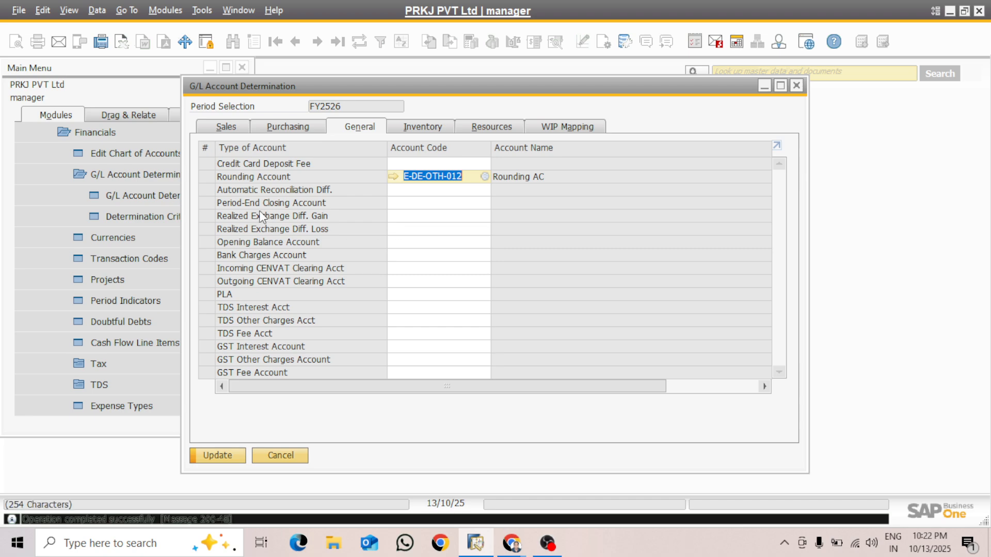
Step: Find Exchange Rate Diff.AC by name in the account list and assign it as the Realized Exchange Diff. Gain account
{"action": "left_click", "coordinate": [391, 190]}
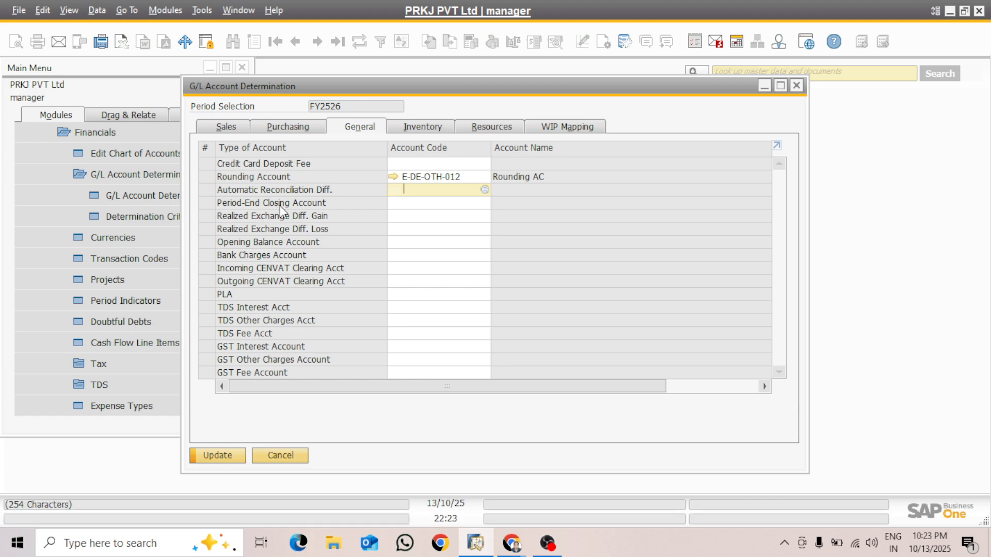
{"action": "left_click", "coordinate": [401, 203]}
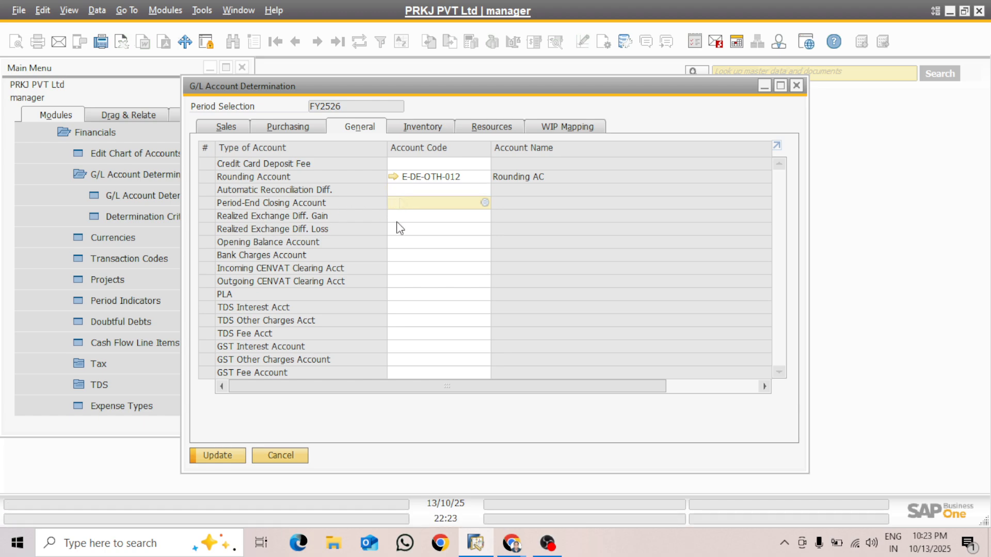
{"action": "left_click", "coordinate": [416, 215]}
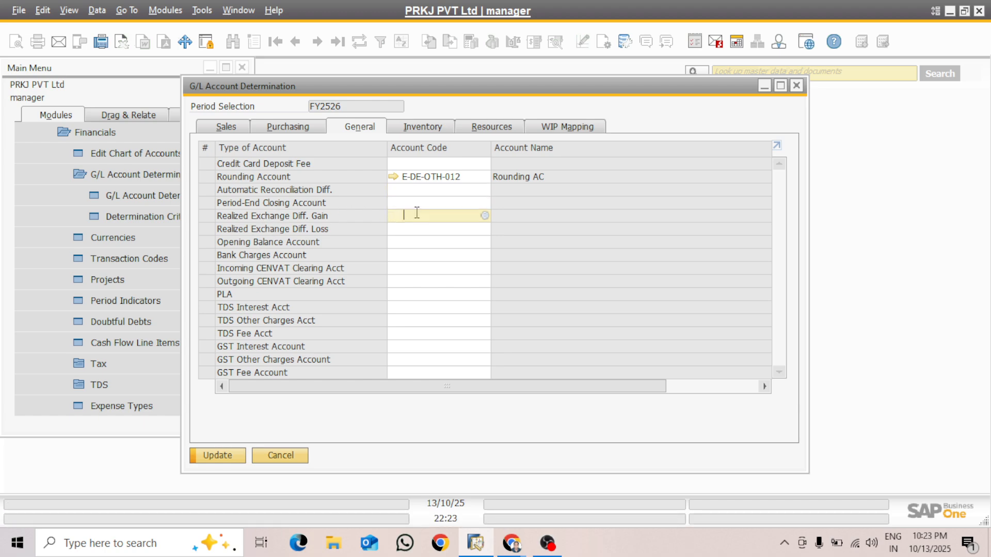
{"action": "left_click", "coordinate": [488, 215]}
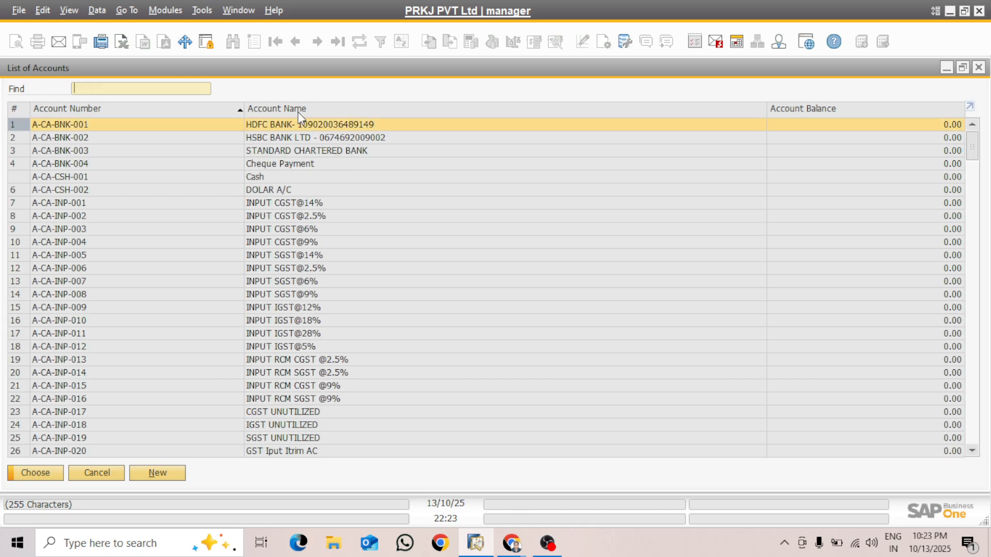
{"action": "double_click", "coordinate": [298, 113]}
{"action": "type", "text": "e"}
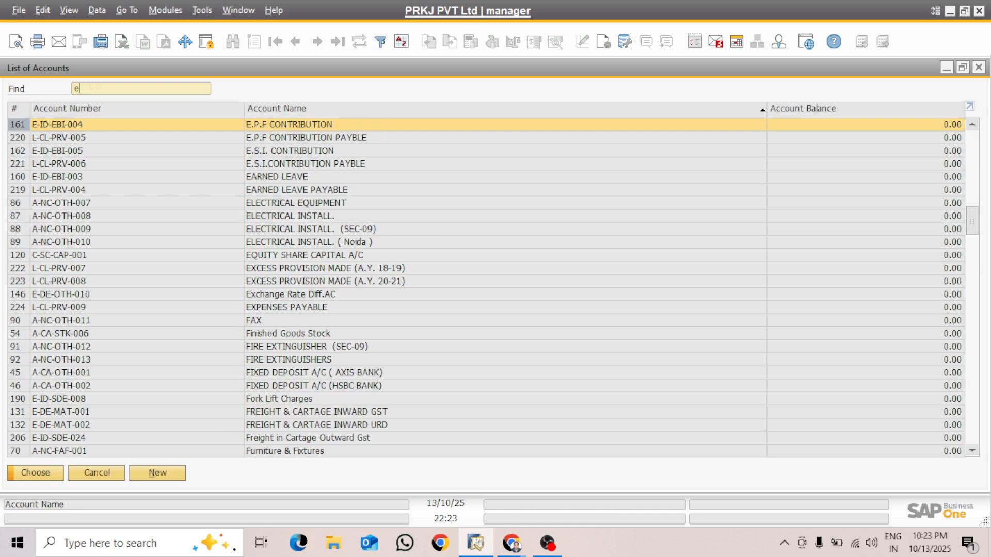
{"action": "type", "text": "xch"}
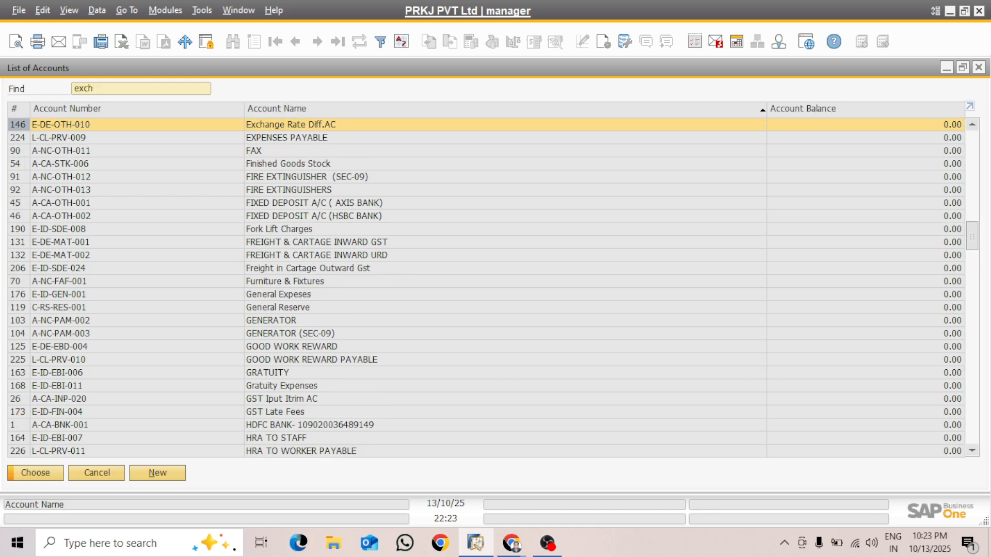
{"action": "left_click", "coordinate": [36, 474]}
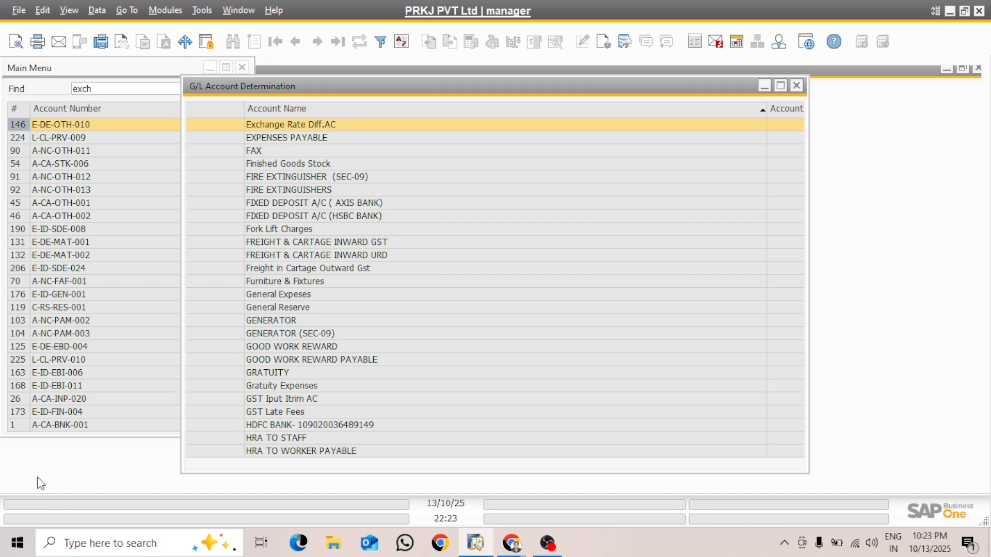
Step: Copy the exchange gain account code E-DE-OTH-010 into the Realized Exchange Diff. Loss account
{"action": "right_click", "coordinate": [462, 215]}
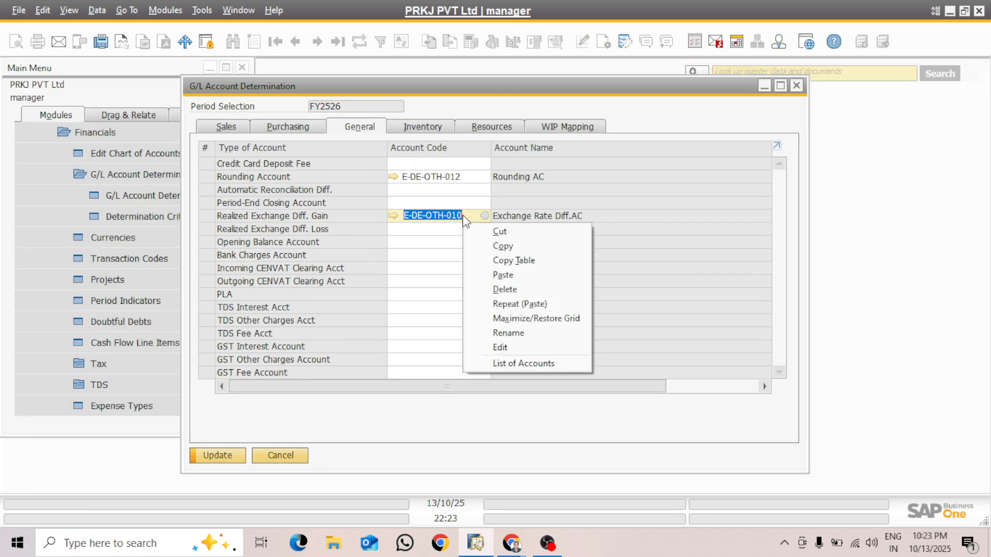
{"action": "left_click", "coordinate": [498, 247]}
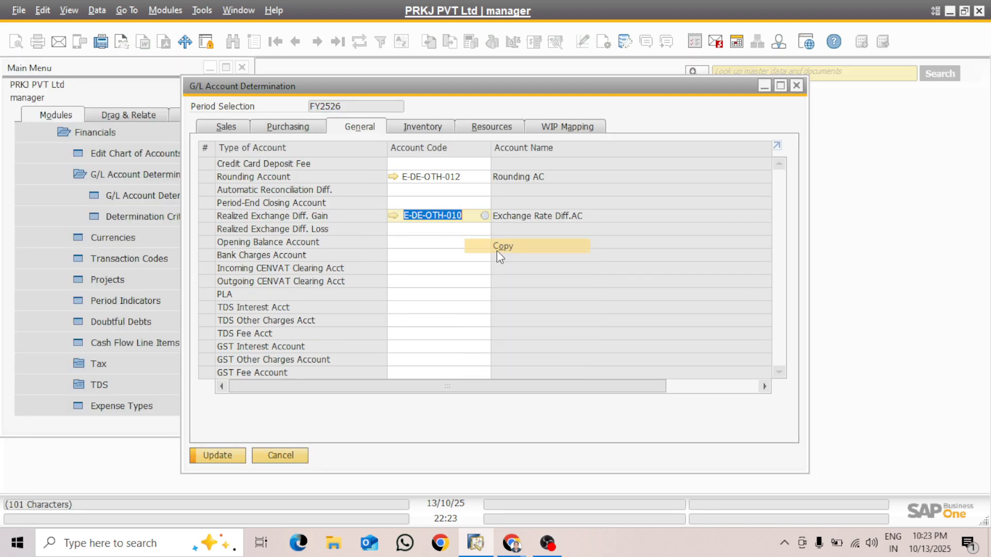
{"action": "left_click", "coordinate": [407, 229]}
{"action": "type", "text": "E-DE-OTH-010"}
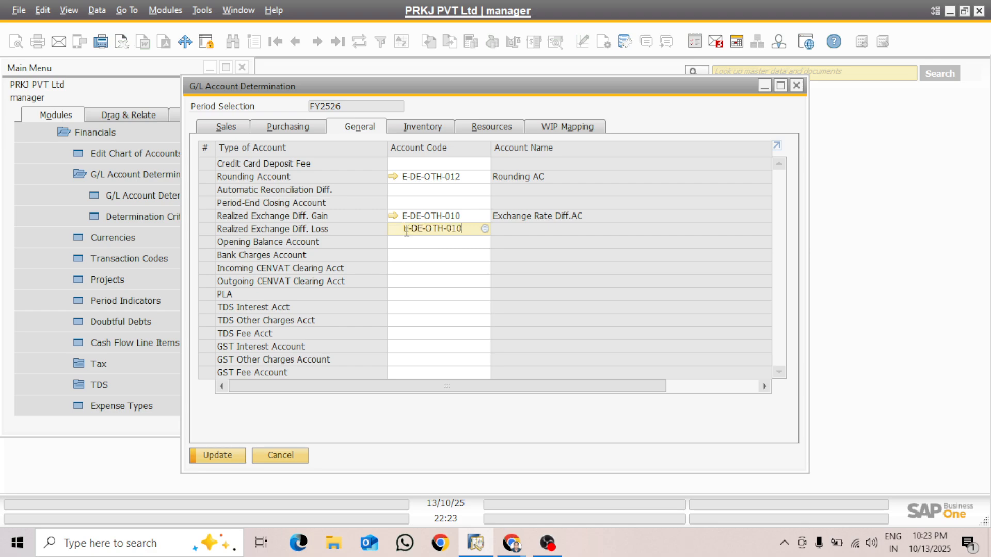
Step: Search the account list by name for "ope" for the Opening Balance Account and start creating a new account
{"action": "left_click", "coordinate": [402, 243]}
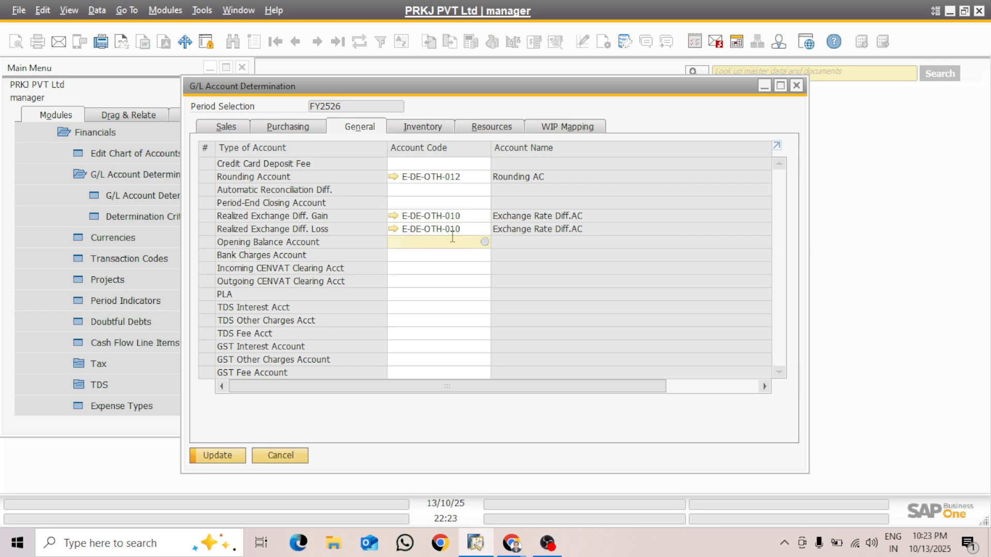
{"action": "left_click", "coordinate": [484, 242]}
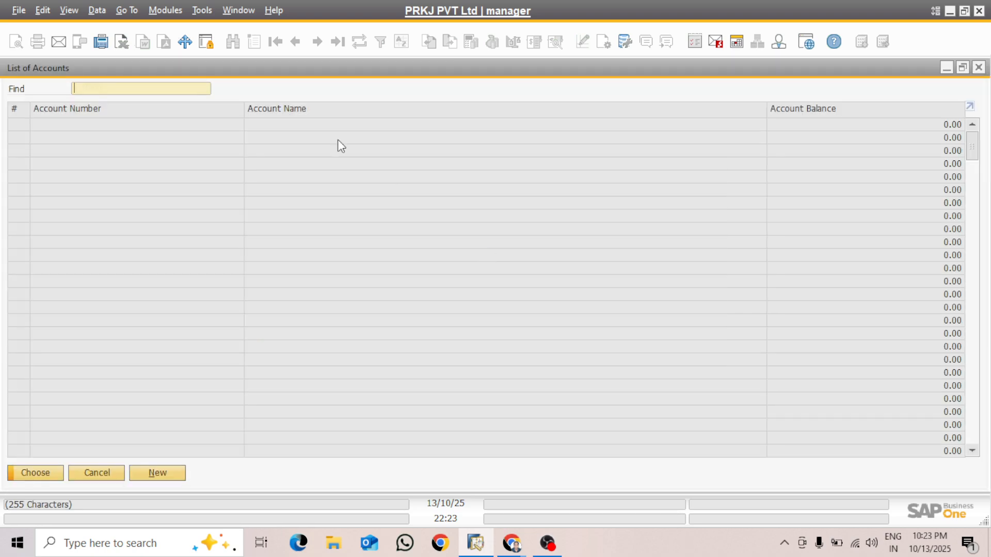
{"action": "left_click", "coordinate": [291, 111]}
{"action": "type", "text": "op"}
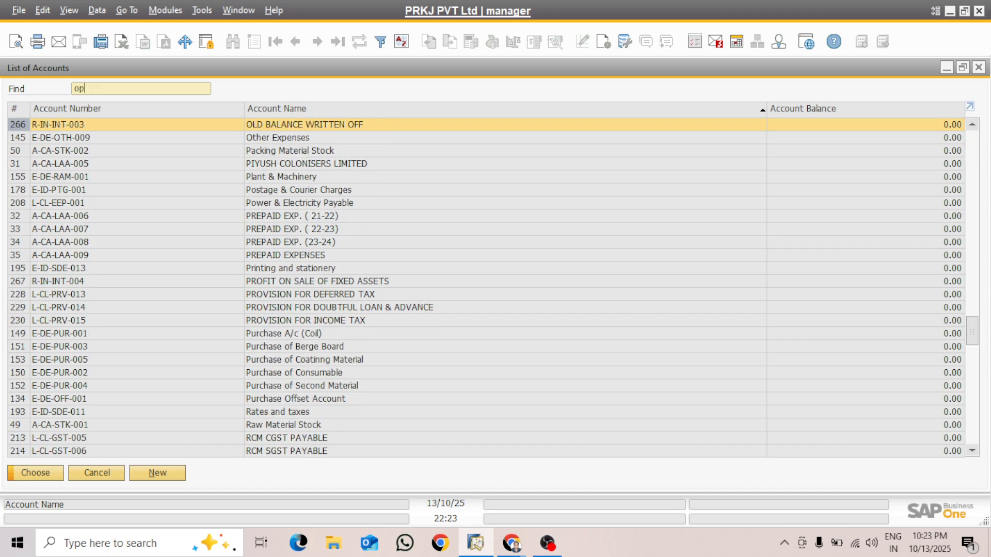
{"action": "type", "text": "e"}
{"action": "left_click", "coordinate": [174, 471]}
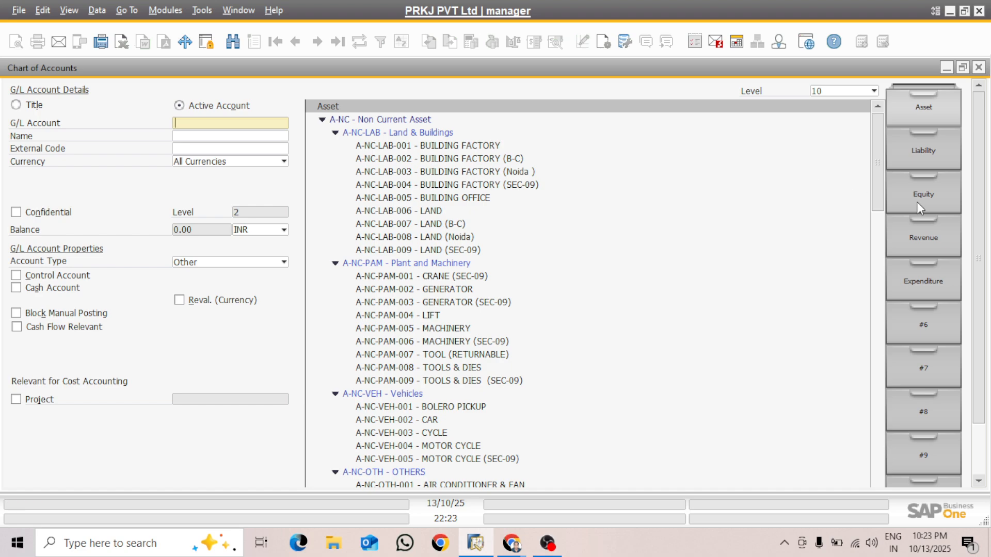
Step: Select the General Reserve account under Equity and copy its G/L account code C-RS-RES-001
{"action": "left_click", "coordinate": [916, 202]}
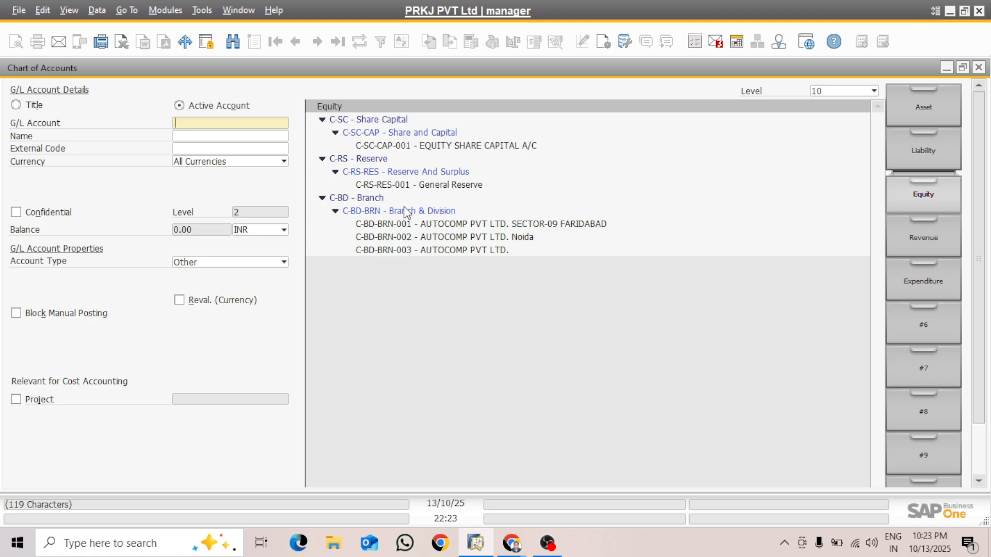
{"action": "left_click", "coordinate": [387, 185]}
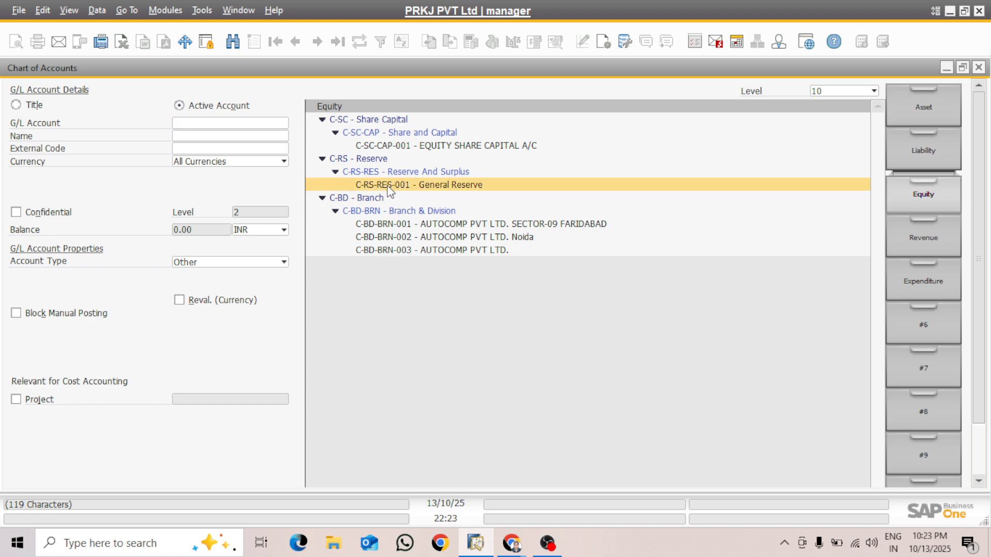
{"action": "left_click_drag", "start_coordinate": [174, 136], "coordinate": [235, 136]}
{"action": "right_click", "coordinate": [235, 130]}
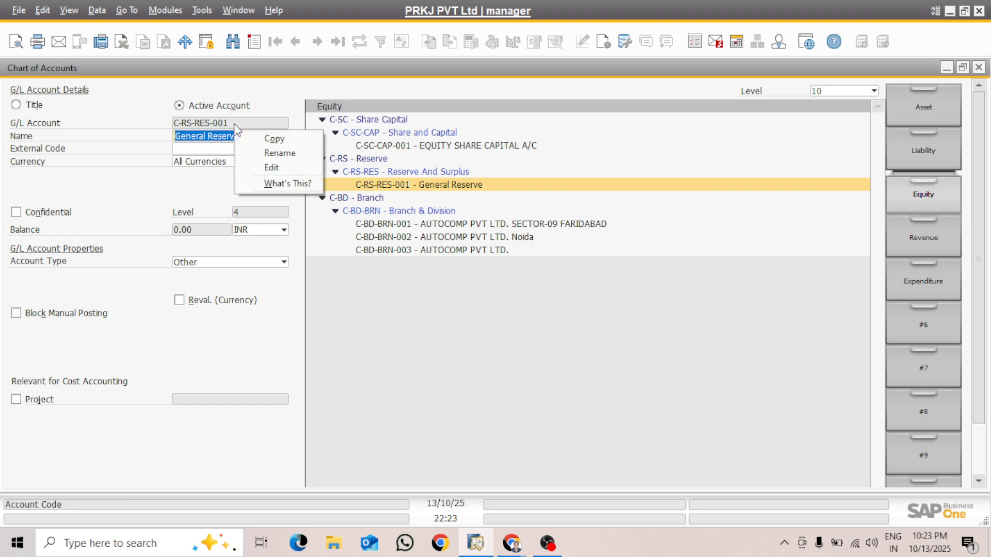
{"action": "left_click", "coordinate": [267, 138]}
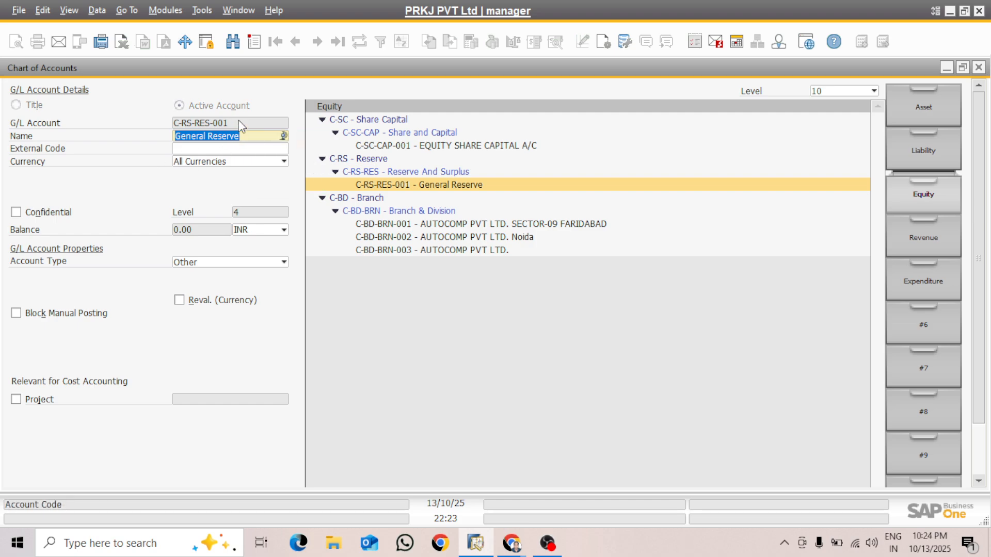
{"action": "key", "text": "Escape"}
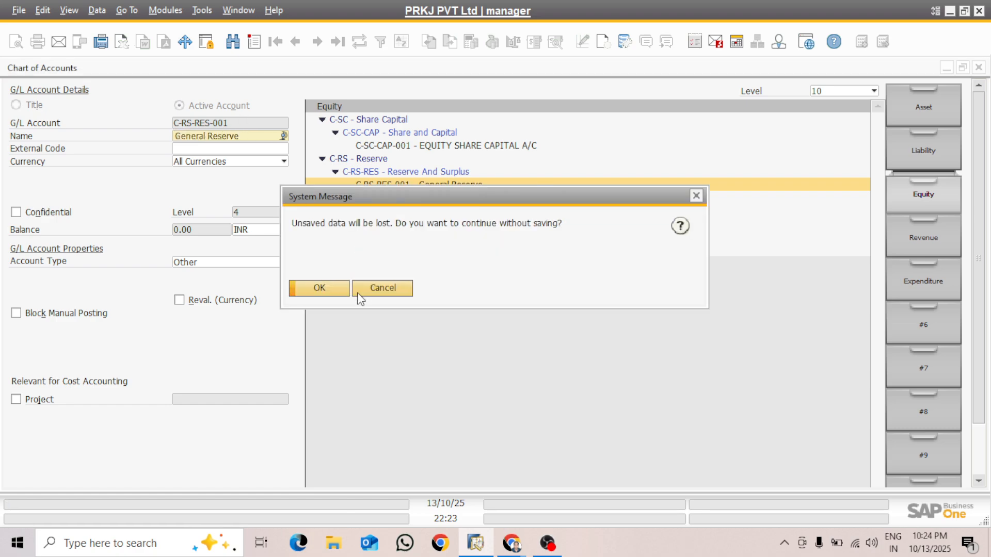
{"action": "right_click", "coordinate": [317, 290]}
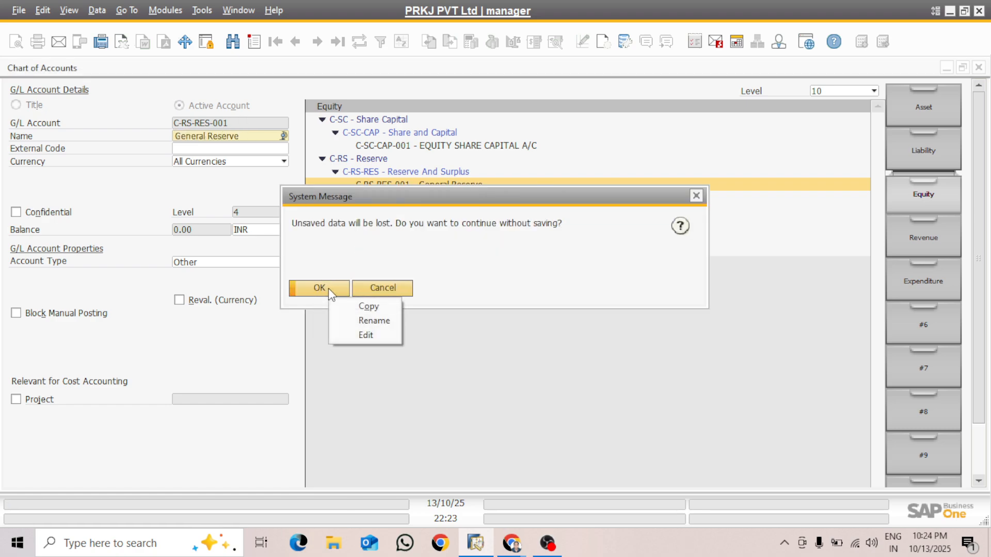
{"action": "left_click", "coordinate": [390, 295]}
{"action": "left_click", "coordinate": [389, 293]}
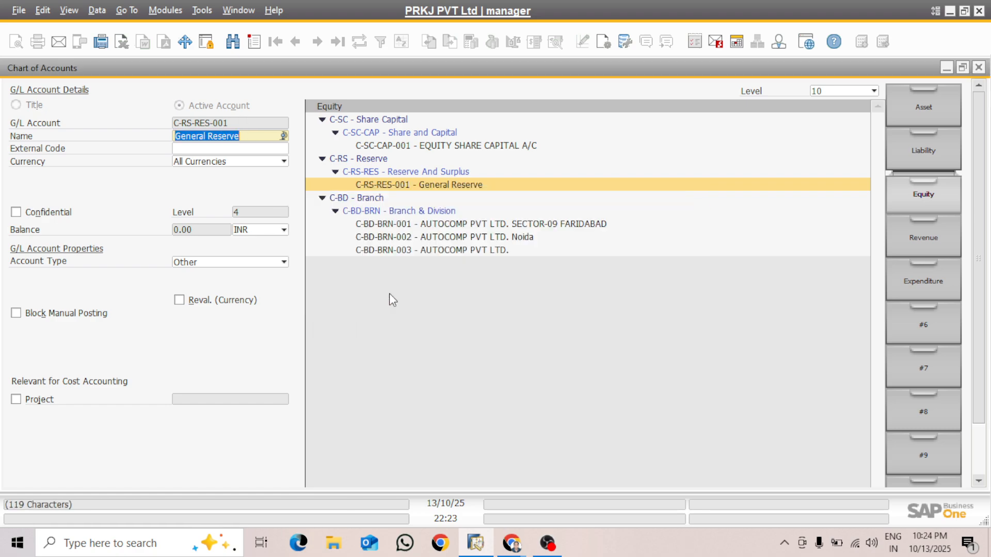
Step: Base a new account on the General Reserve code and set its G/L Account code to C-RS-RES-002
{"action": "right_click", "coordinate": [233, 123]}
{"action": "left_click", "coordinate": [272, 138]}
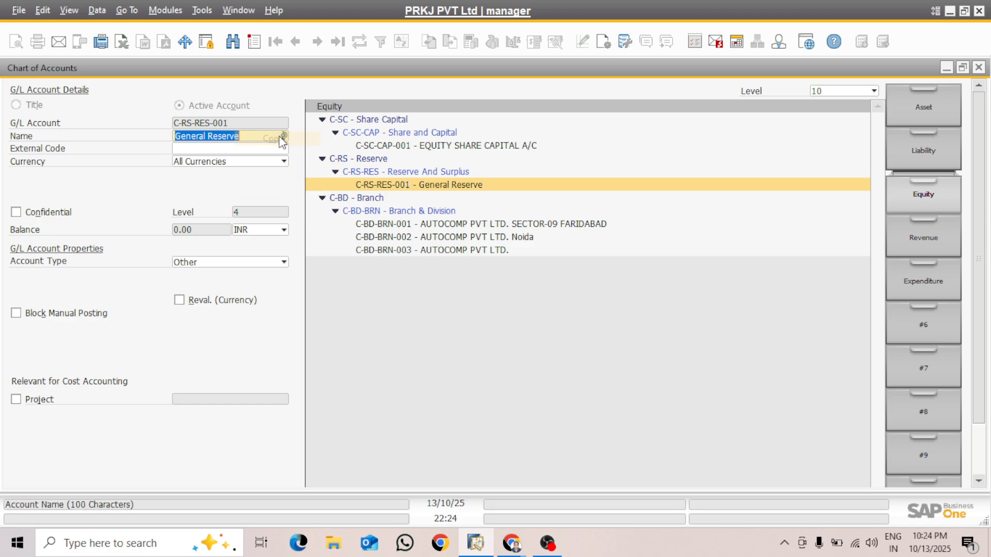
{"action": "key", "text": "Escape"}
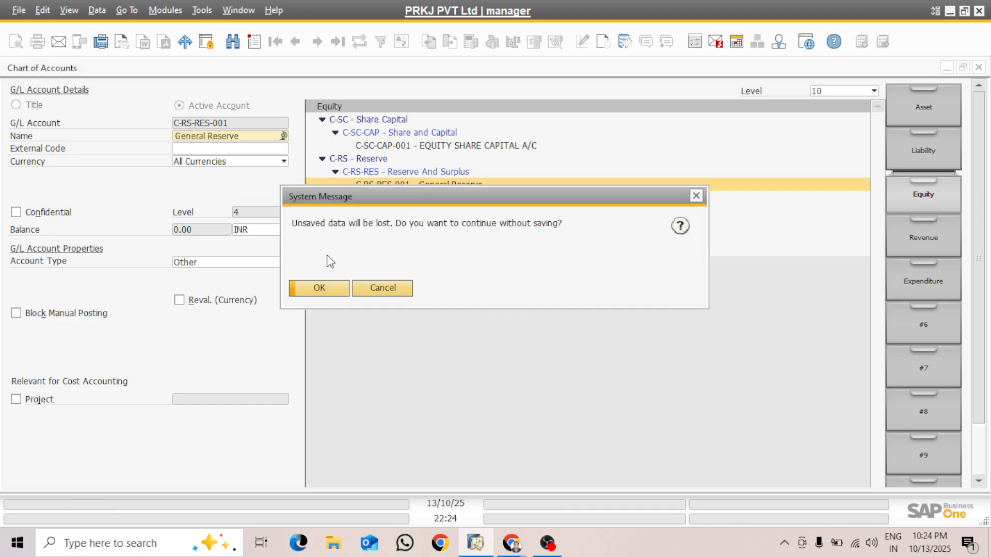
{"action": "left_click", "coordinate": [321, 296]}
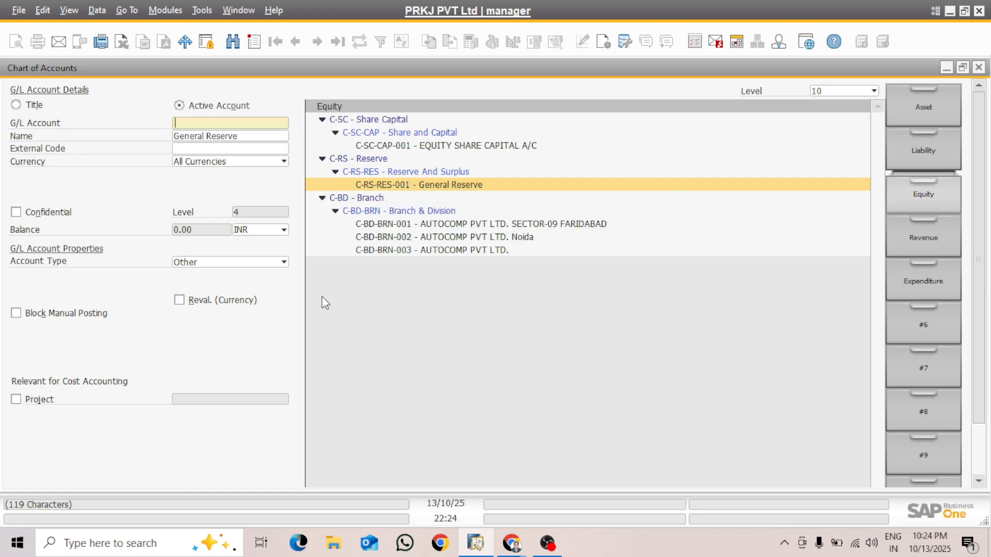
{"action": "key", "text": "ctrl+v"}
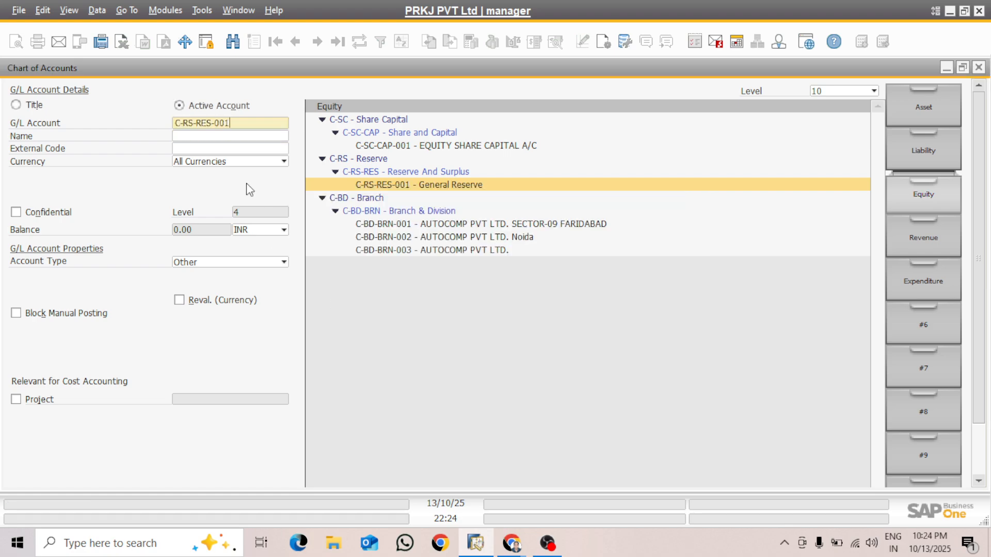
{"action": "key", "text": "BackSpace"}
{"action": "type", "text": "2"}
Step: Name the new account "Opening Balance AC", add it and assign it as the Opening Balance Account
{"action": "left_click", "coordinate": [217, 136]}
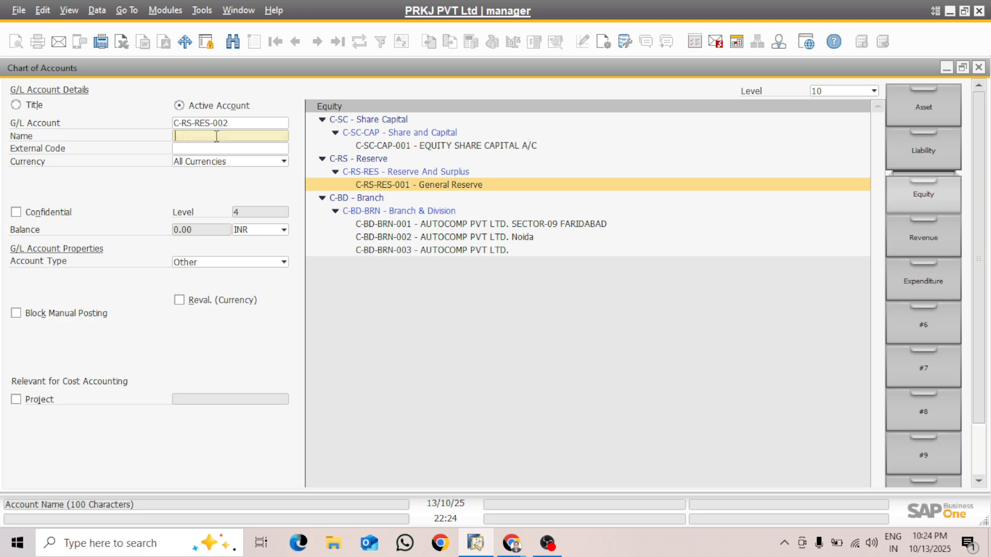
{"action": "type", "text": "Ope"}
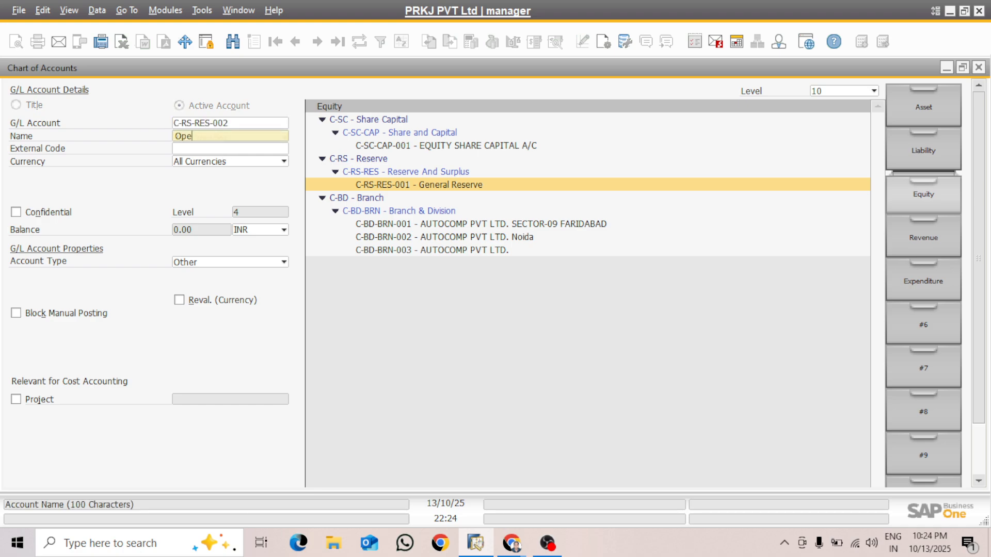
{"action": "type", "text": "ning Balanv"}
{"action": "key", "text": "BackSpace"}
{"action": "type", "text": "ce AC"}
{"action": "key", "text": "Return"}
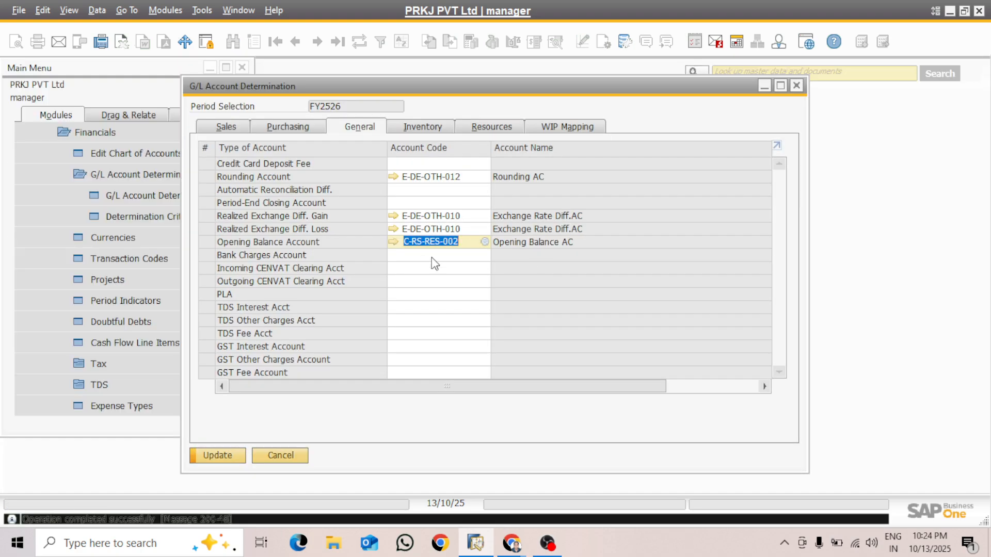
Step: Find Bank Charges by name in the account list and assign it as the Bank Charges Account
{"action": "left_click", "coordinate": [400, 258]}
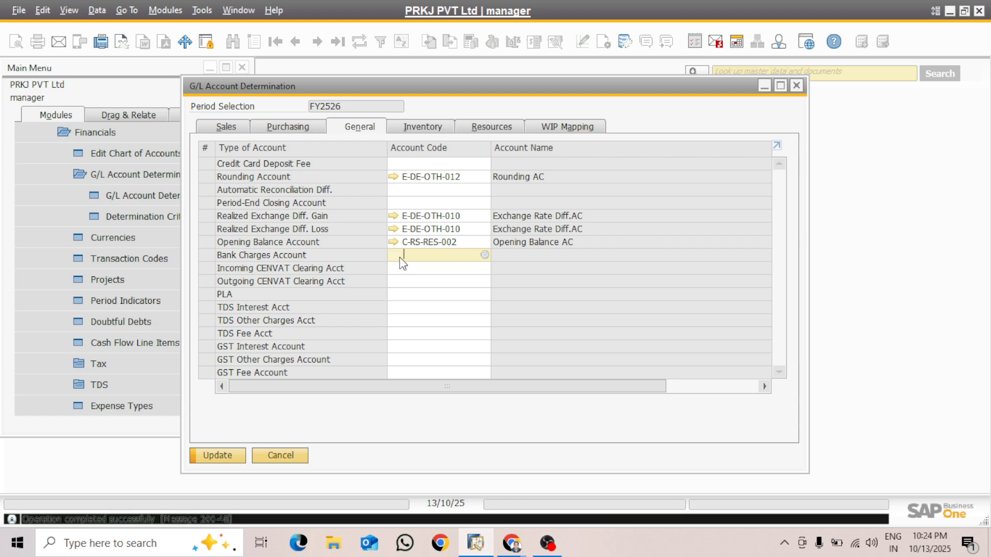
{"action": "left_click", "coordinate": [480, 256]}
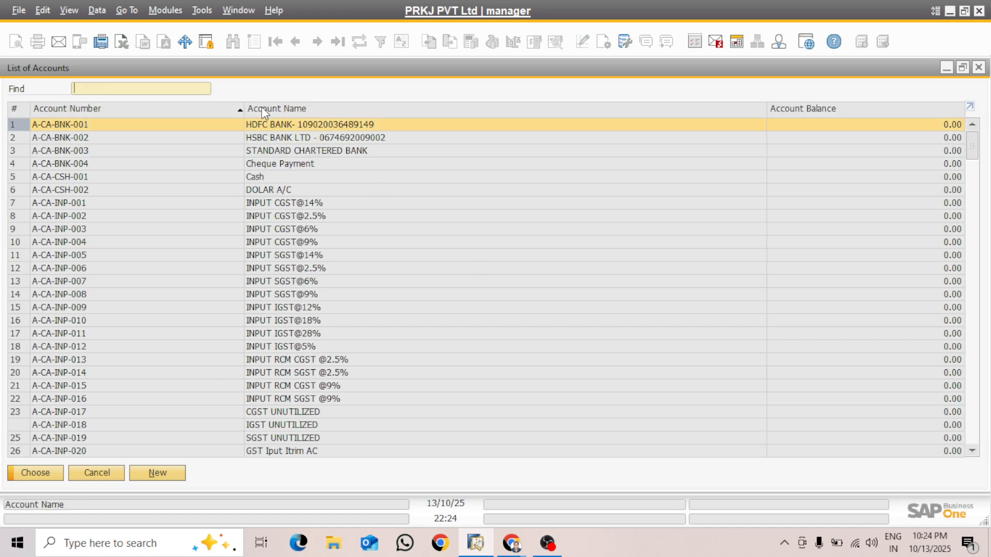
{"action": "double_click", "coordinate": [264, 108]}
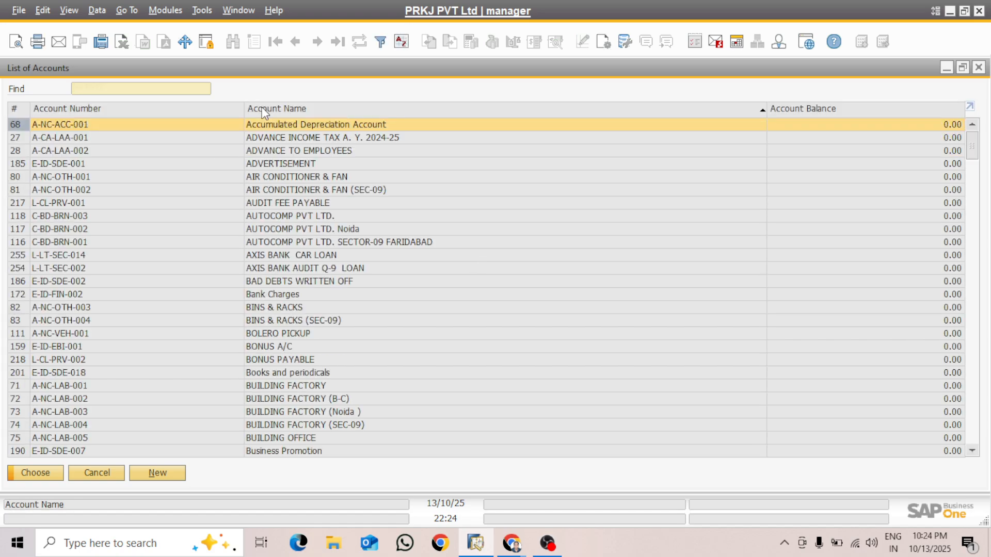
{"action": "type", "text": "ba"}
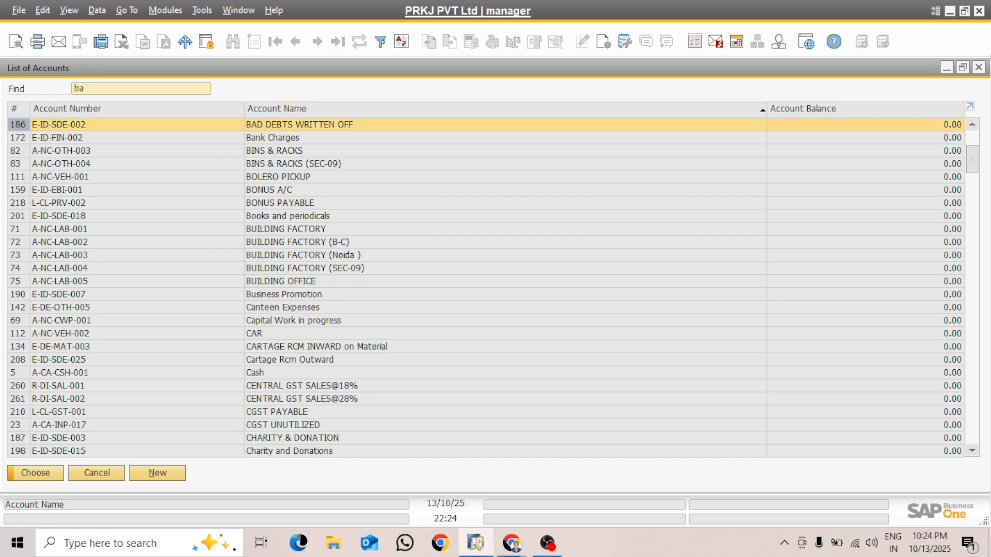
{"action": "left_click", "coordinate": [293, 139]}
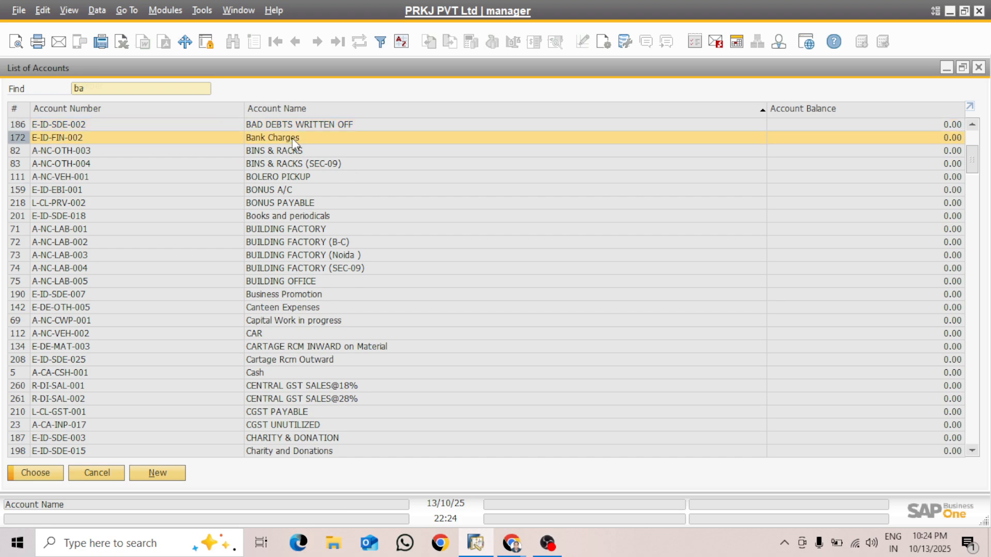
{"action": "left_click", "coordinate": [35, 473]}
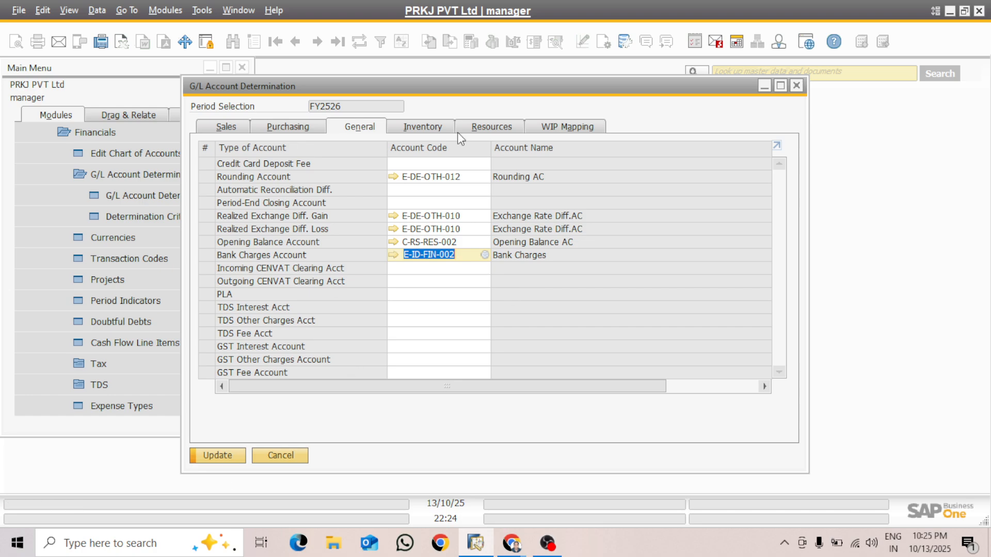
Step: In the inventory account settings, find Raw Material Stock by name and assign it as the Inventory Account
{"action": "left_click", "coordinate": [418, 129]}
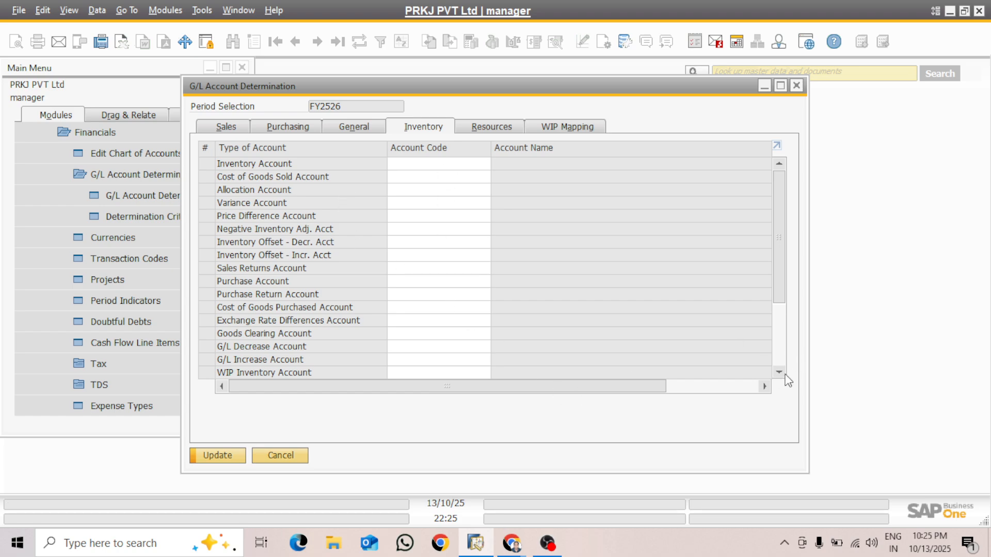
{"action": "scroll", "coordinate": [784, 377], "scroll_direction": "down", "scroll_amount": 4}
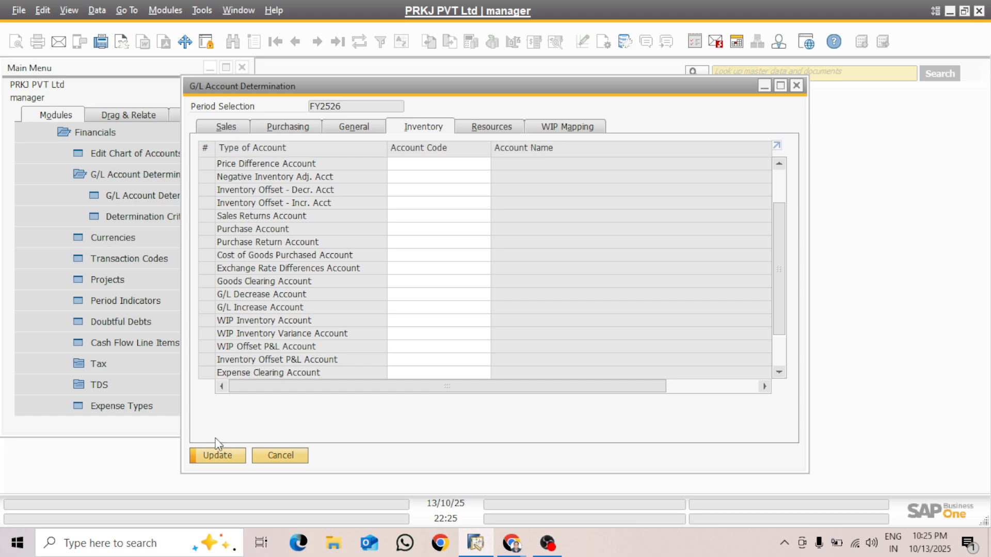
{"action": "left_click", "coordinate": [219, 458]}
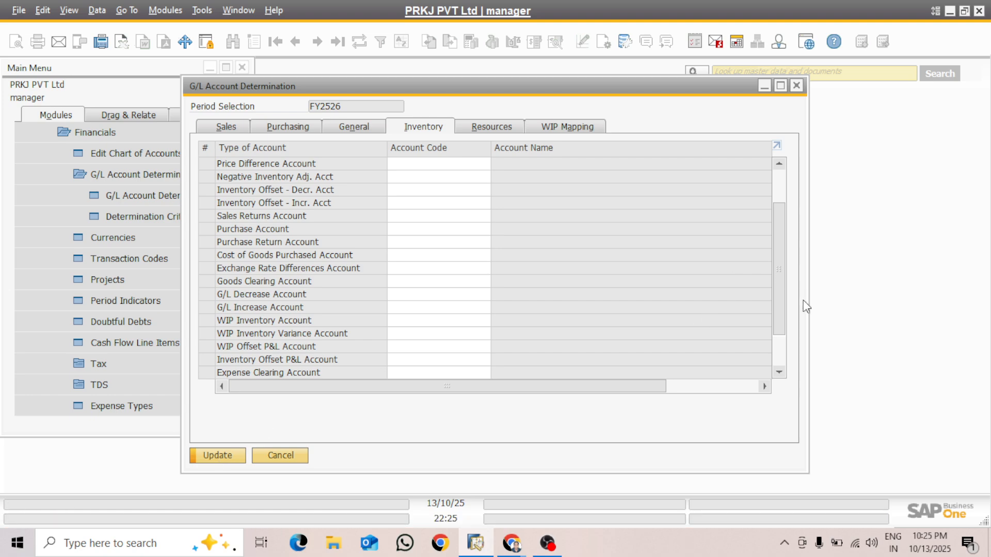
{"action": "scroll", "coordinate": [780, 256], "scroll_direction": "up", "scroll_amount": 4}
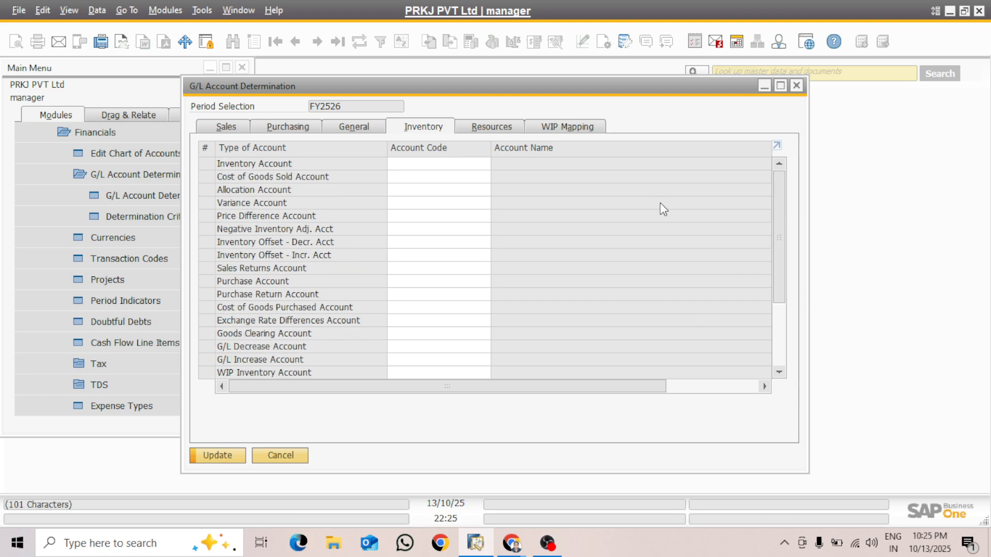
{"action": "left_click", "coordinate": [463, 164]}
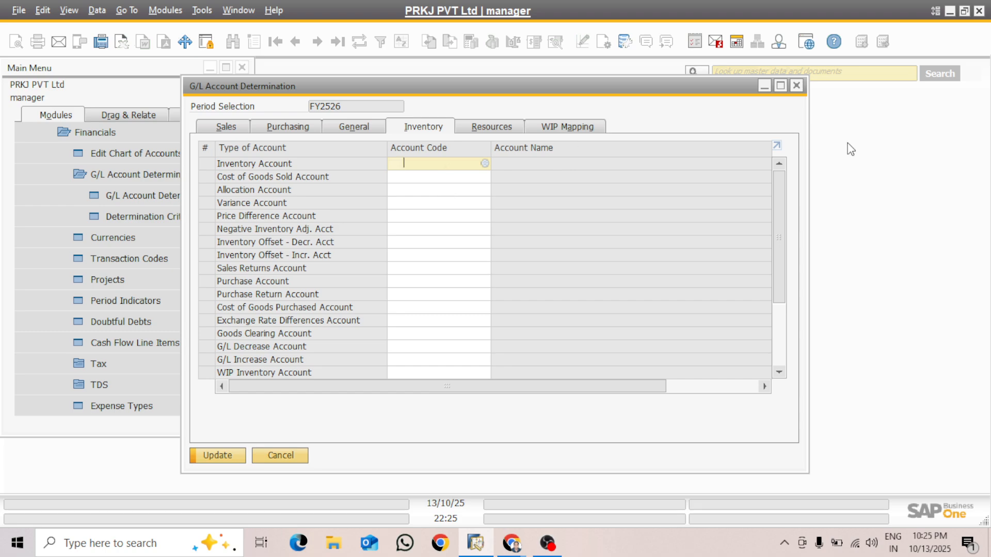
{"action": "left_click", "coordinate": [485, 163]}
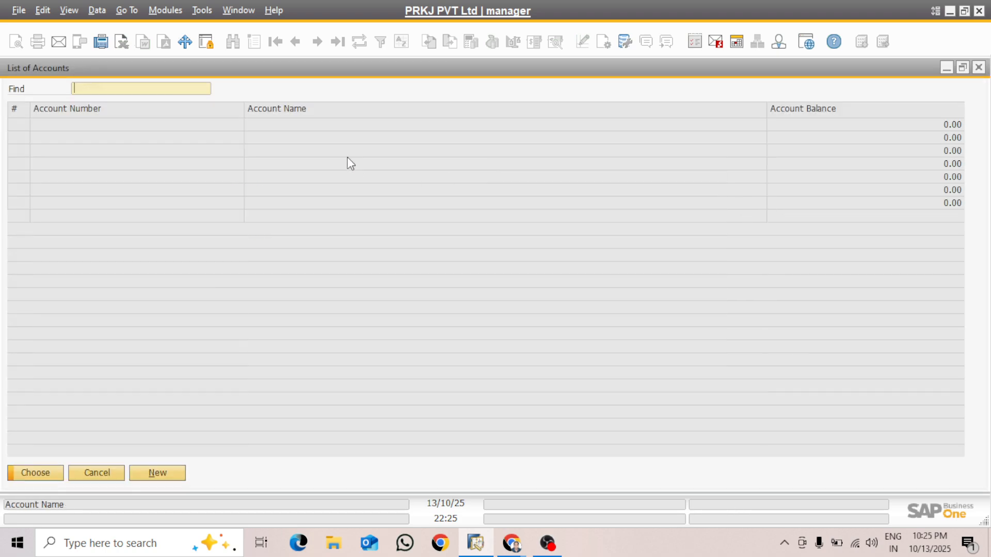
{"action": "double_click", "coordinate": [275, 107]}
{"action": "type", "text": "raw"}
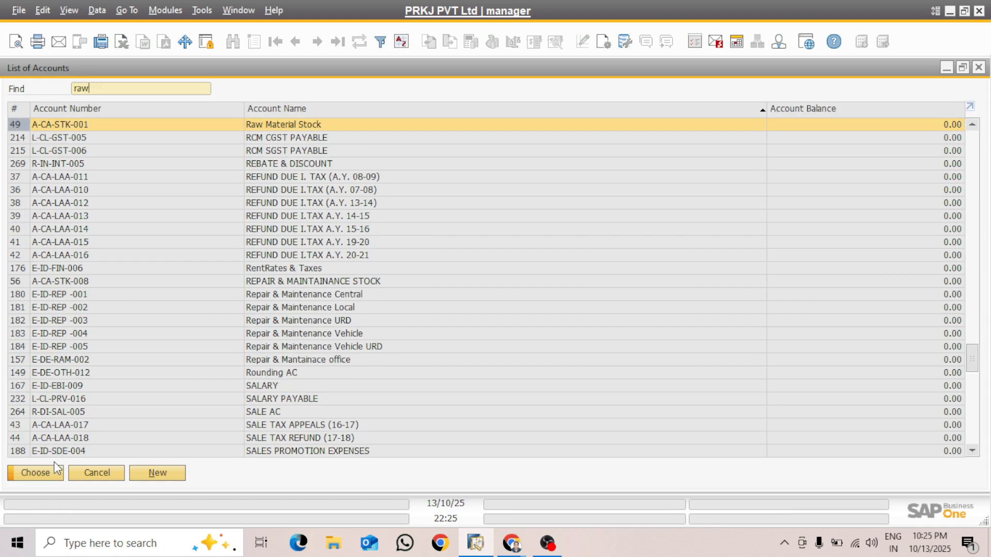
{"action": "left_click", "coordinate": [42, 470]}
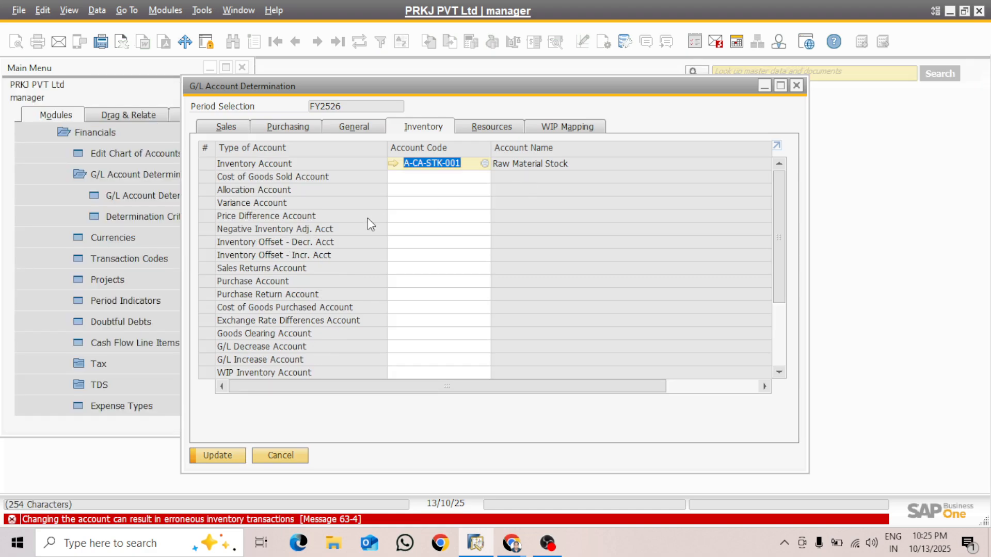
Step: Find Cost Of Goods Sold by name in the account list and assign it as the Cost of Goods Sold Account
{"action": "left_click", "coordinate": [453, 178]}
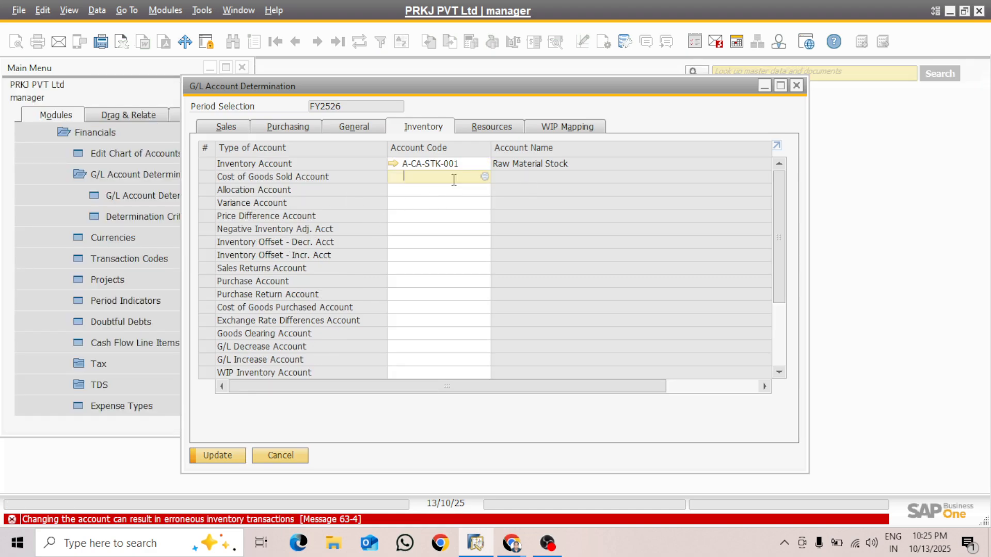
{"action": "left_click", "coordinate": [485, 177]}
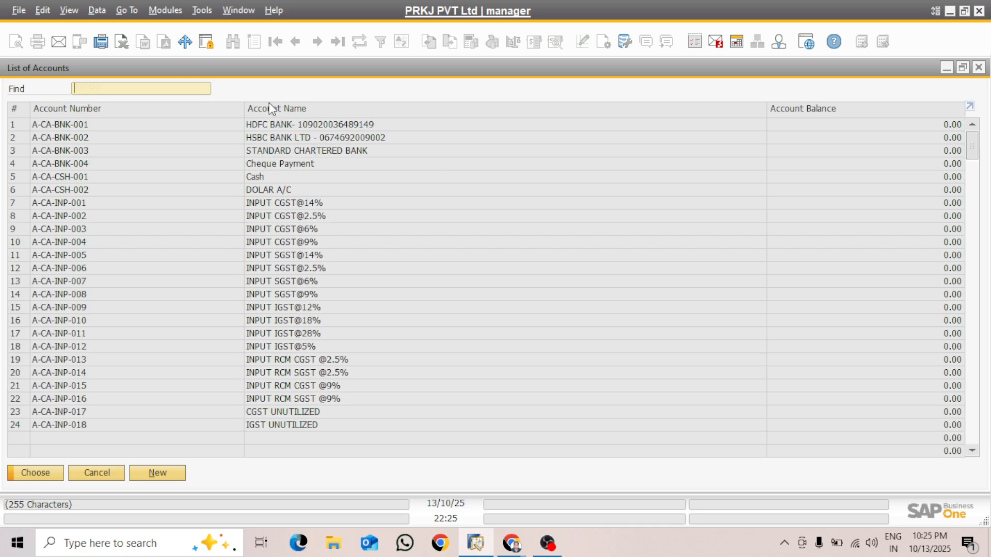
{"action": "double_click", "coordinate": [272, 109]}
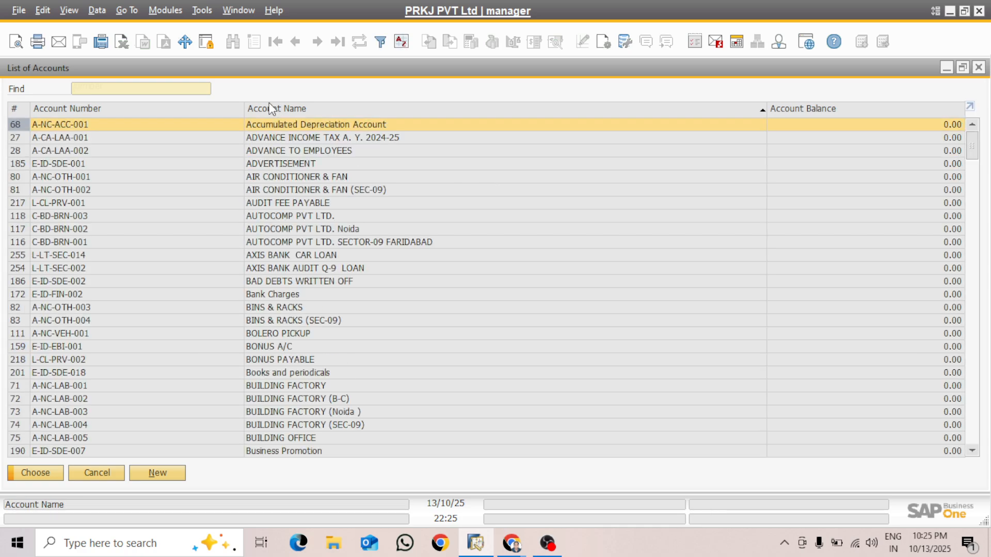
{"action": "type", "text": "c"}
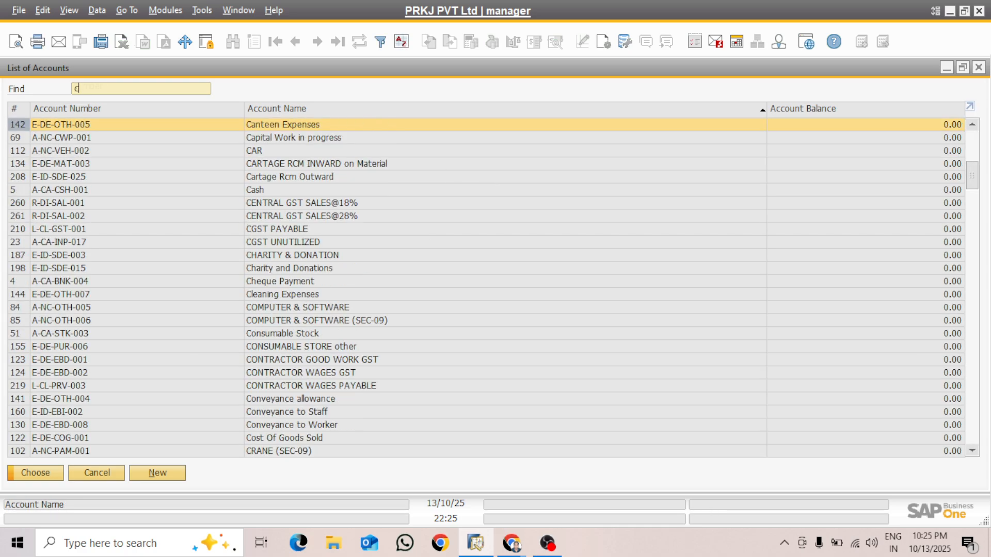
{"action": "type", "text": "ost"}
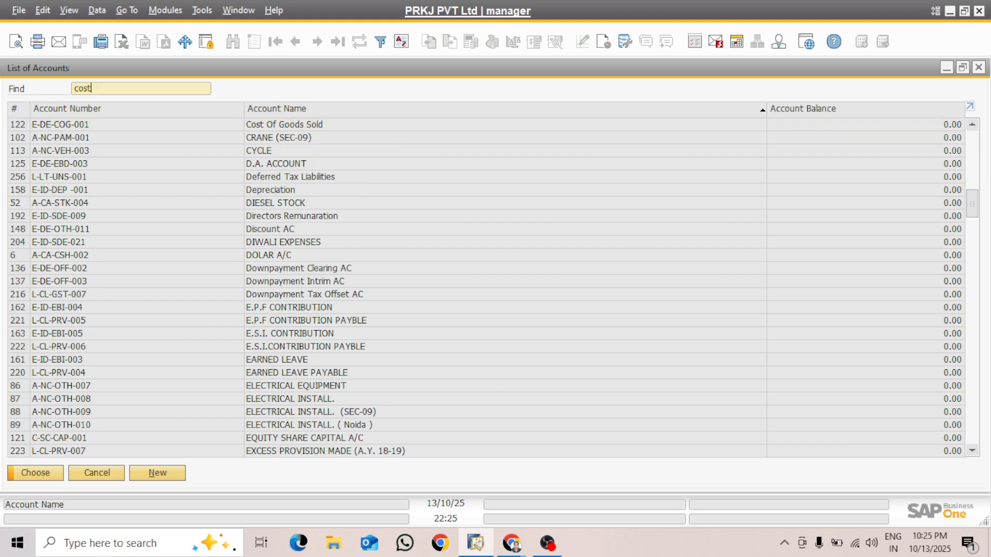
{"action": "left_click", "coordinate": [49, 473]}
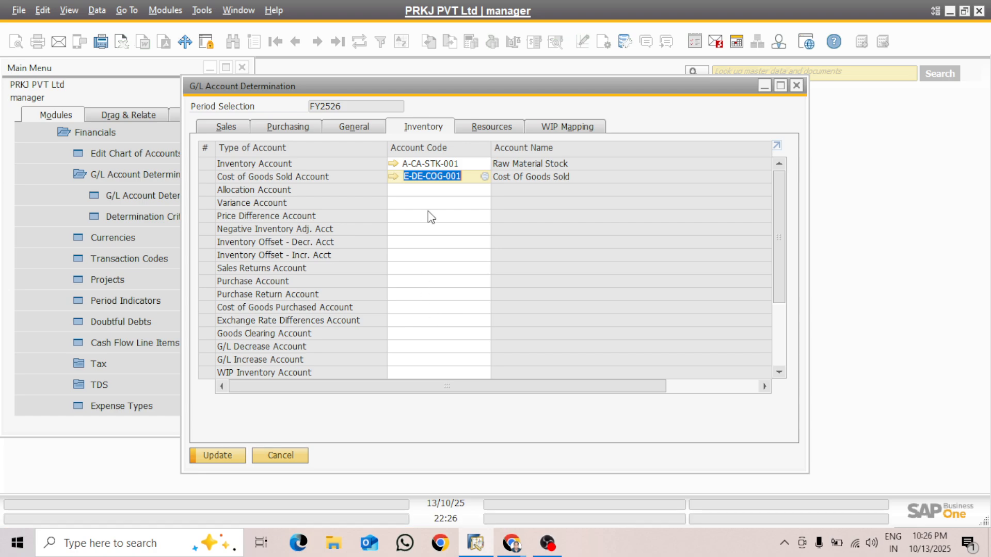
Step: For the Allocation Account, search the account list by name for "good" and "grni"
{"action": "left_click", "coordinate": [393, 191]}
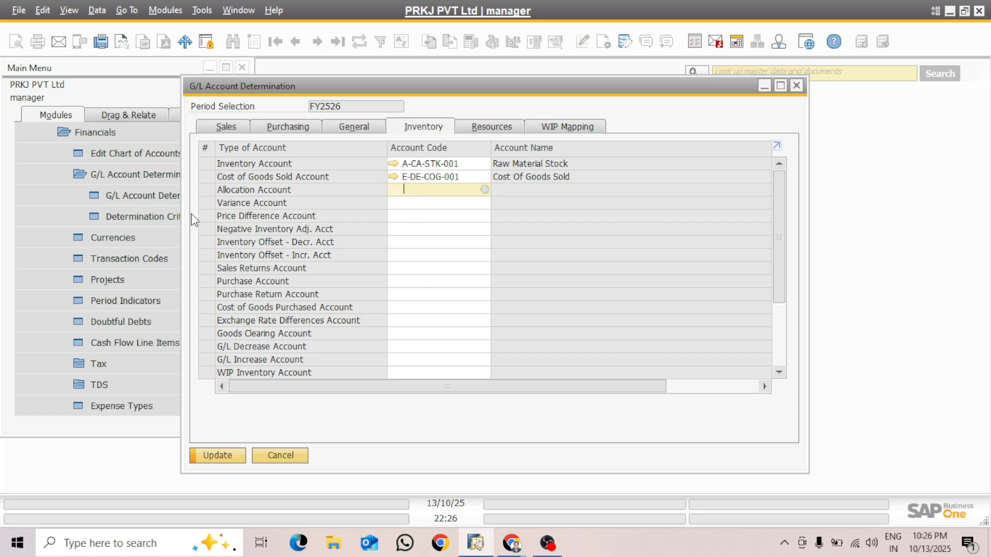
{"action": "left_click", "coordinate": [484, 189]}
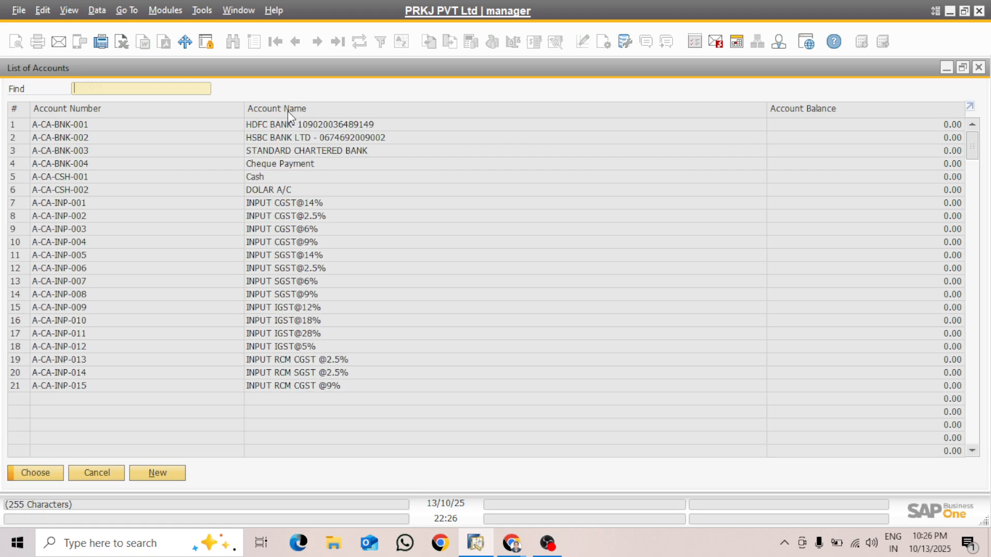
{"action": "double_click", "coordinate": [285, 110]}
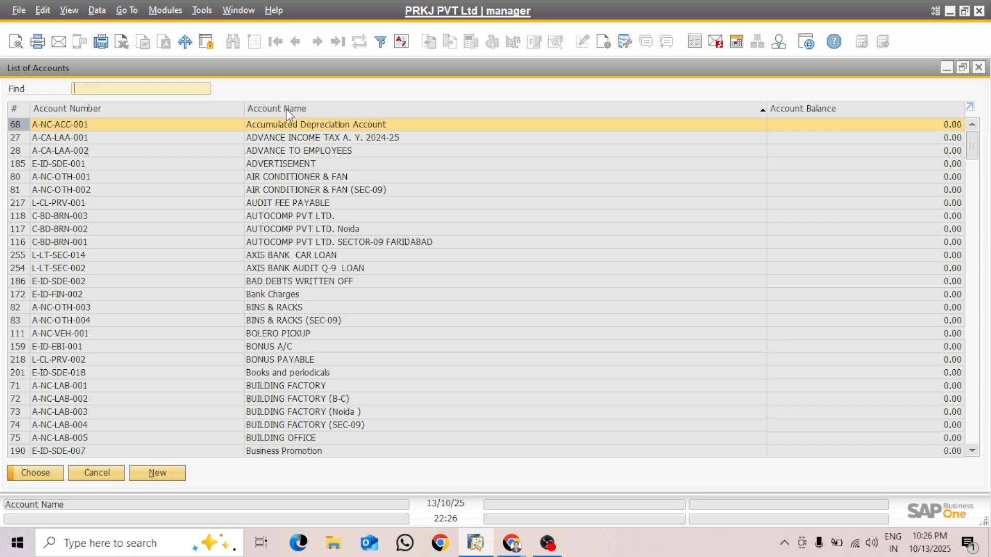
{"action": "type", "text": "goo"}
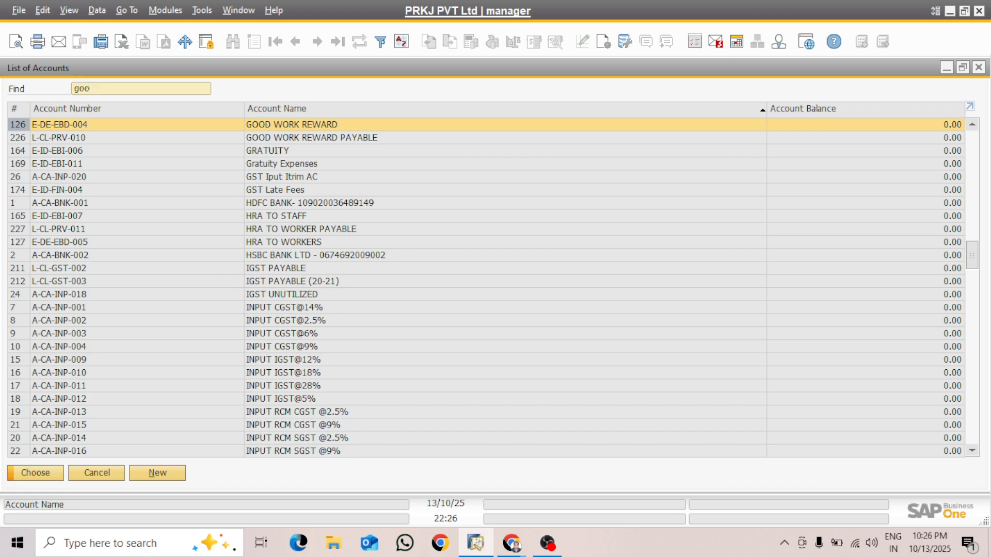
{"action": "type", "text": "d"}
{"action": "key", "text": "BackSpace"}
{"action": "key", "text": "BackSpace"}
{"action": "key", "text": "BackSpace"}
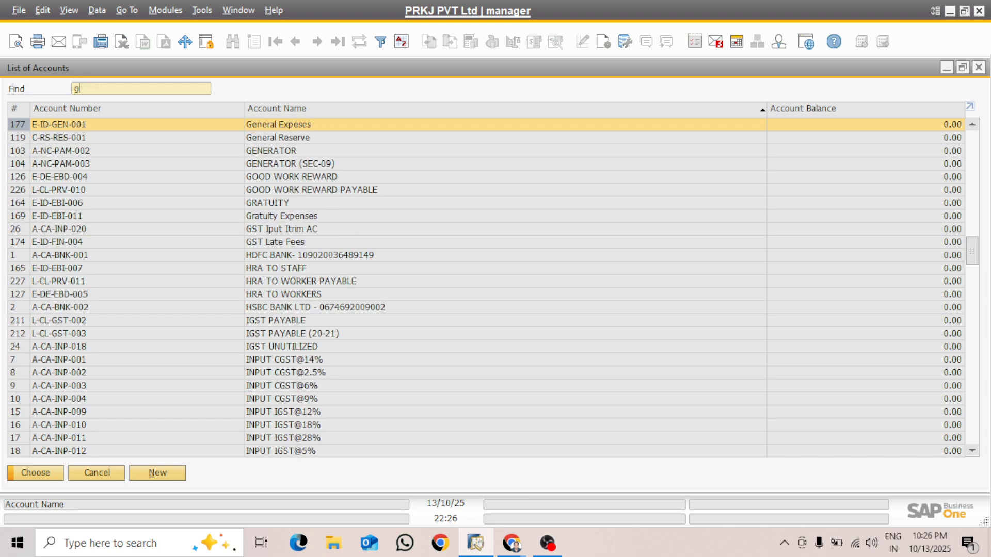
{"action": "type", "text": "r"}
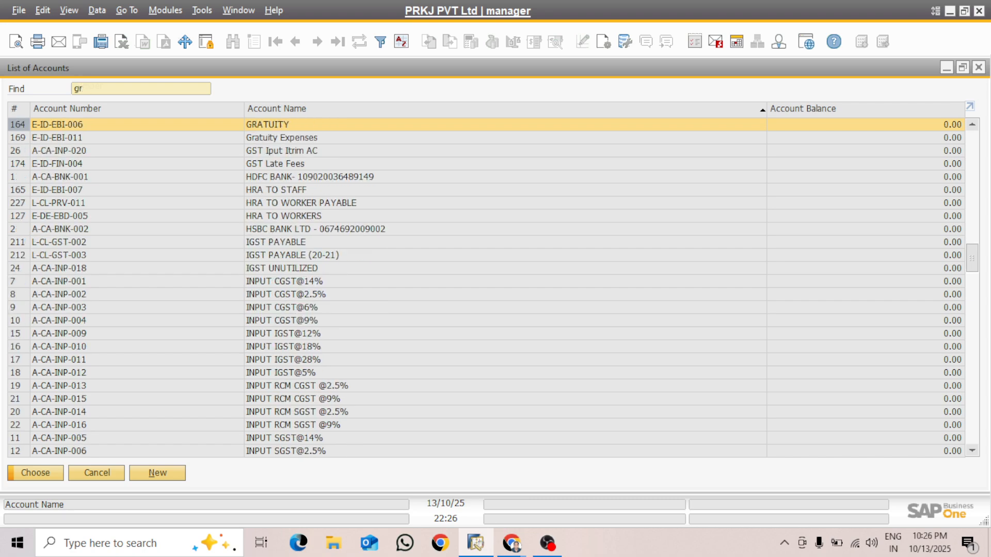
{"action": "type", "text": "n"}
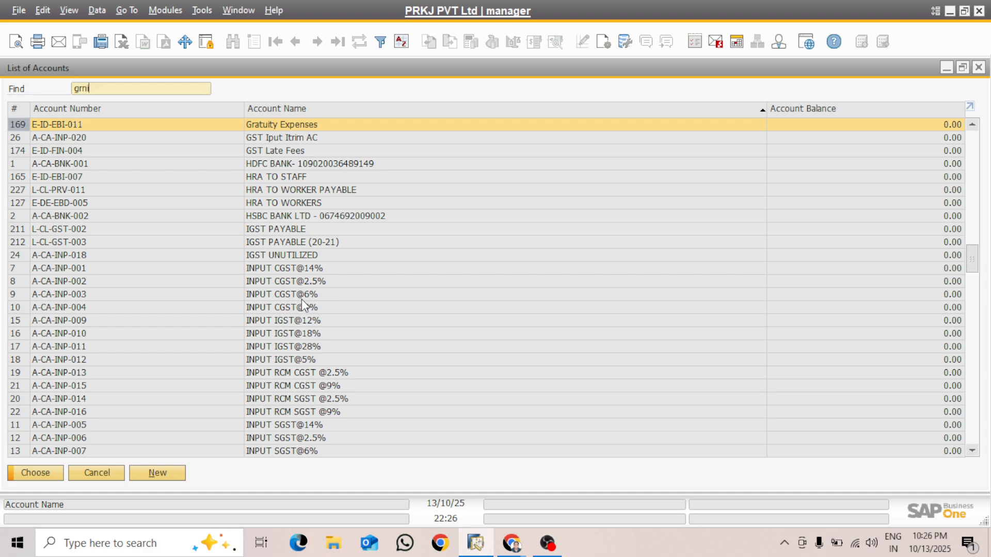
Step: Start a new expenditure account under Purchase Offset Account with the code E-DE-OFF-004, based on the Downpayment Intrim AC code
{"action": "left_click", "coordinate": [157, 473]}
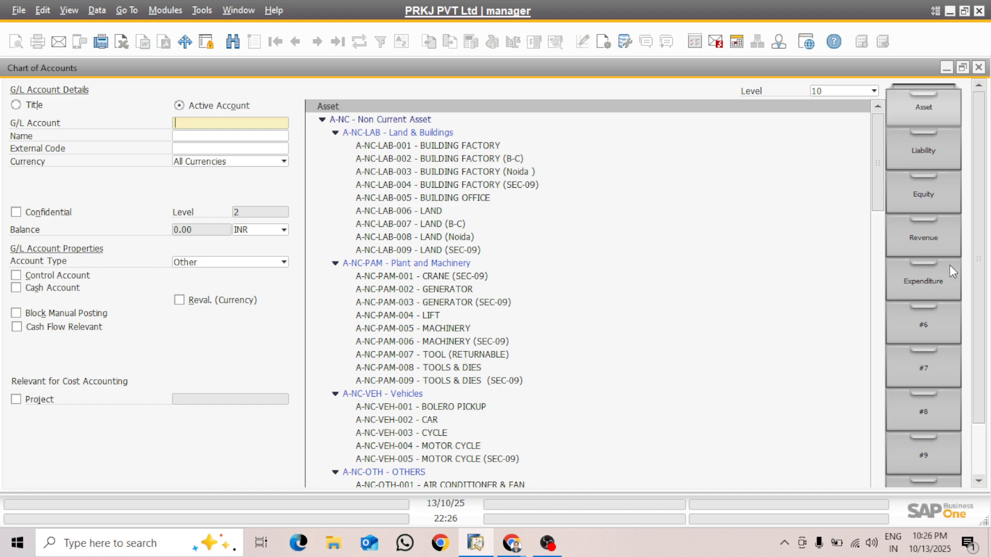
{"action": "left_click", "coordinate": [922, 285]}
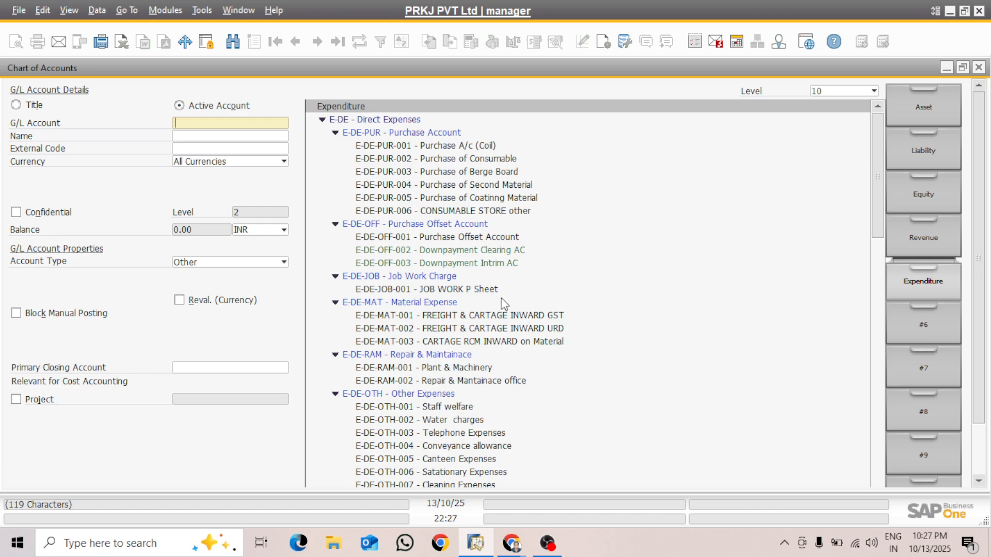
{"action": "left_click", "coordinate": [364, 264]}
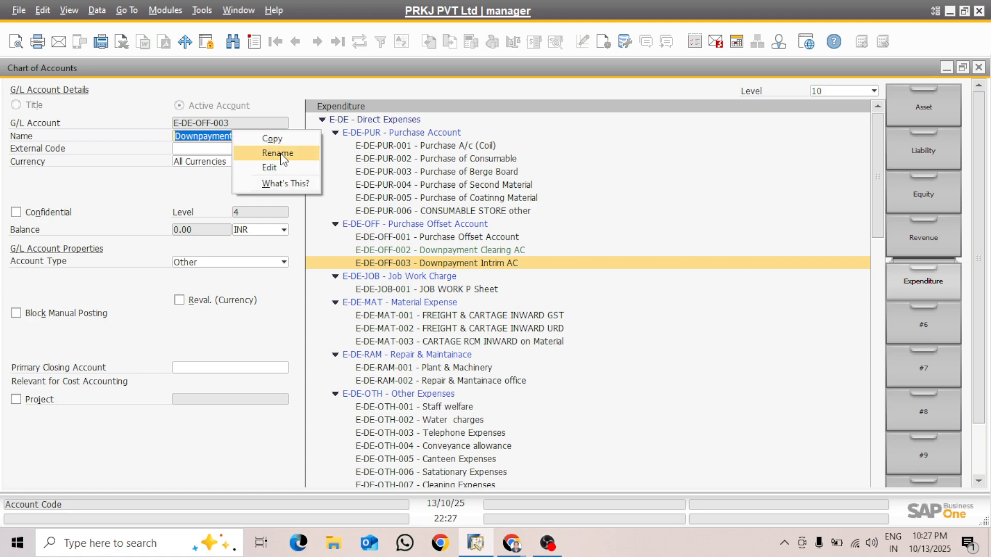
{"action": "left_click", "coordinate": [278, 139]}
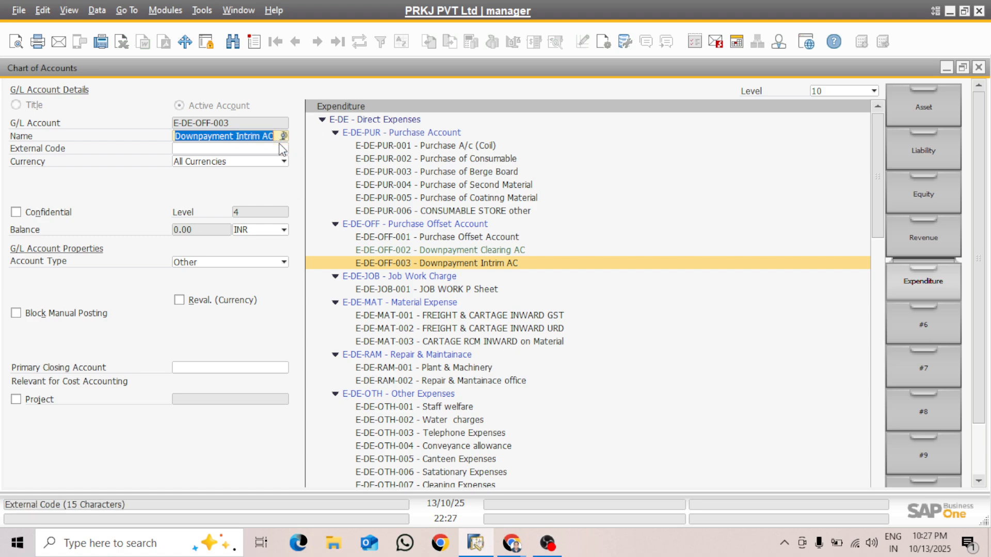
{"action": "key", "text": "ctrl+a"}
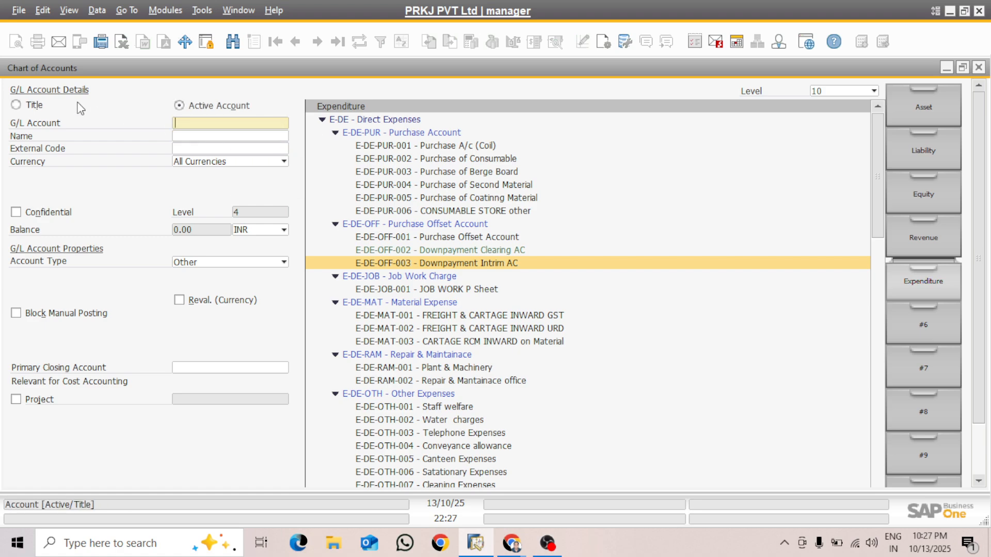
{"action": "key", "text": "ctrl+v"}
{"action": "key", "text": "BackSpace"}
{"action": "type", "text": "4"}
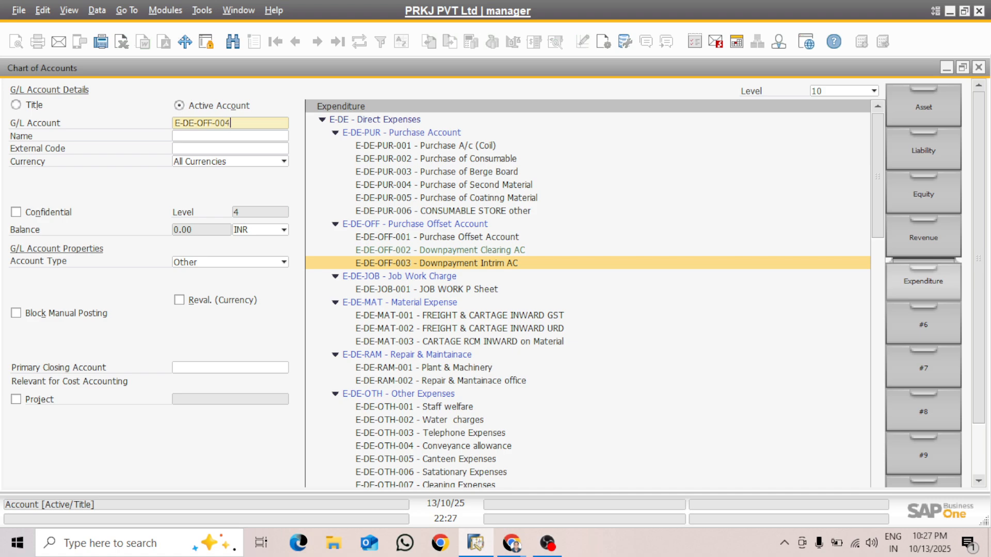
Step: Name the new account "Goods Recieved Not Invoice", add it and assign it as the Allocation Account
{"action": "left_click", "coordinate": [191, 138]}
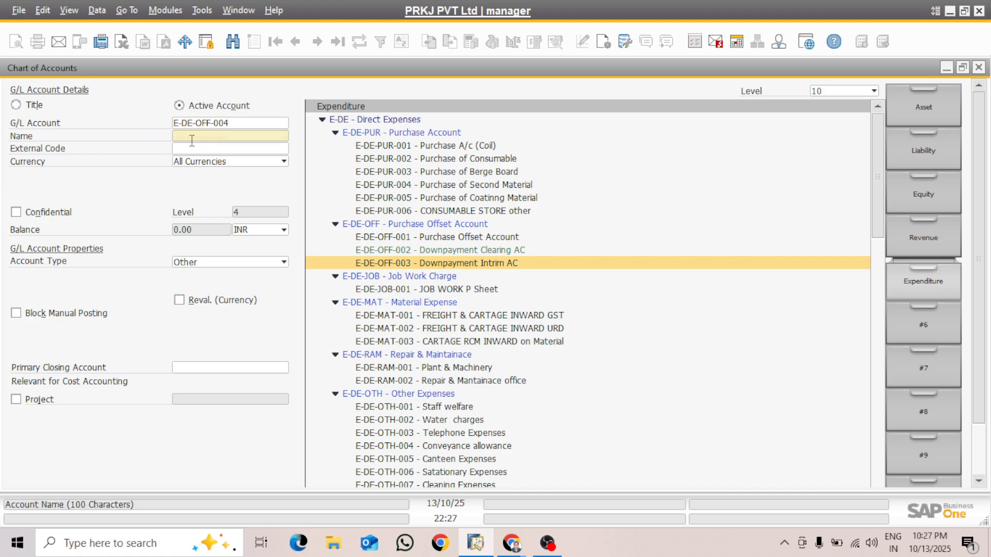
{"action": "type", "text": "Goods Reci"}
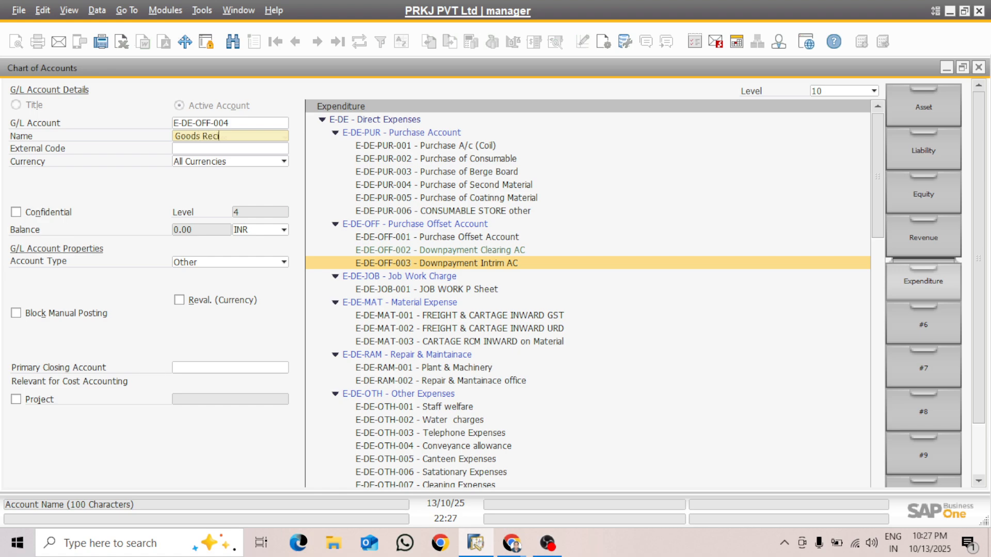
{"action": "type", "text": "eved Not Invoice"}
{"action": "key", "text": "Return"}
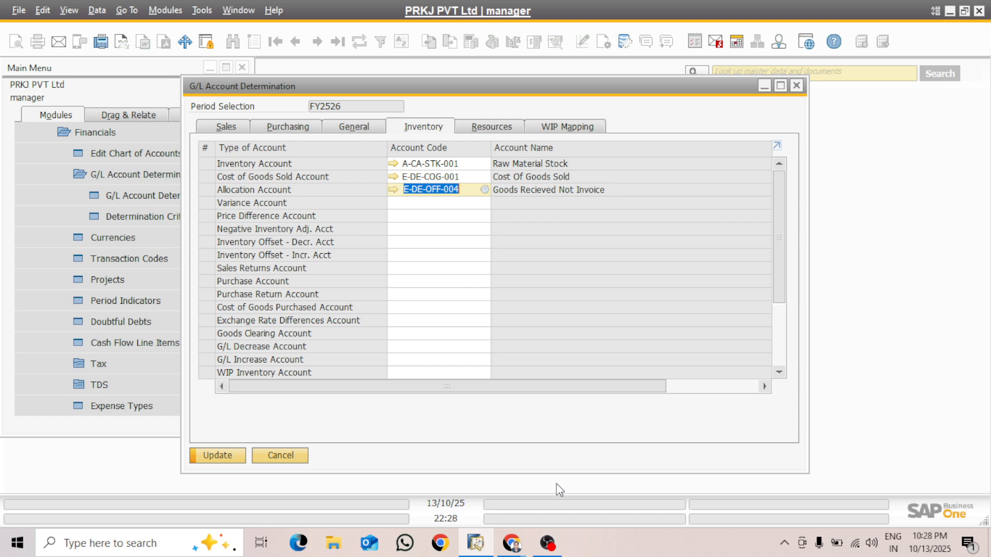
{"action": "mouse_move", "coordinate": [545, 552]}
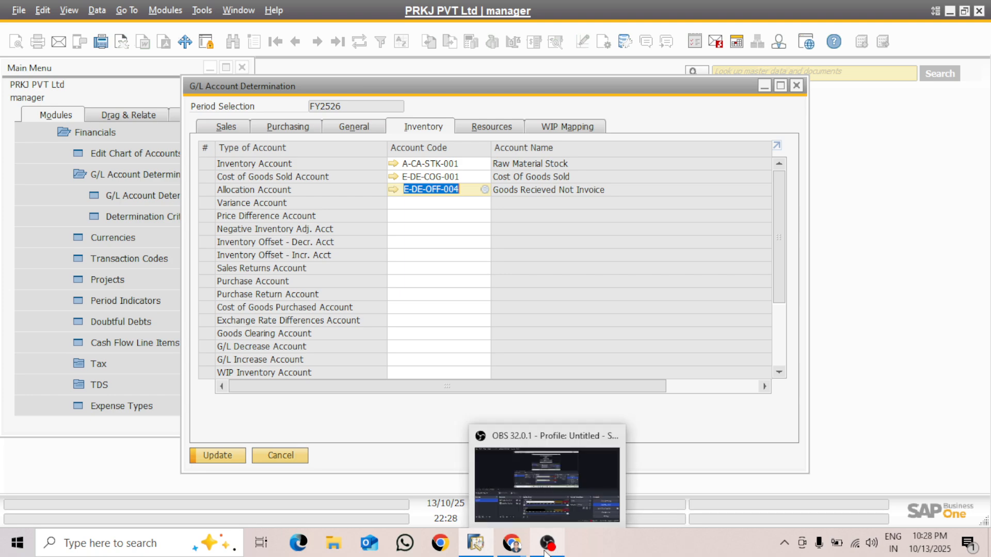
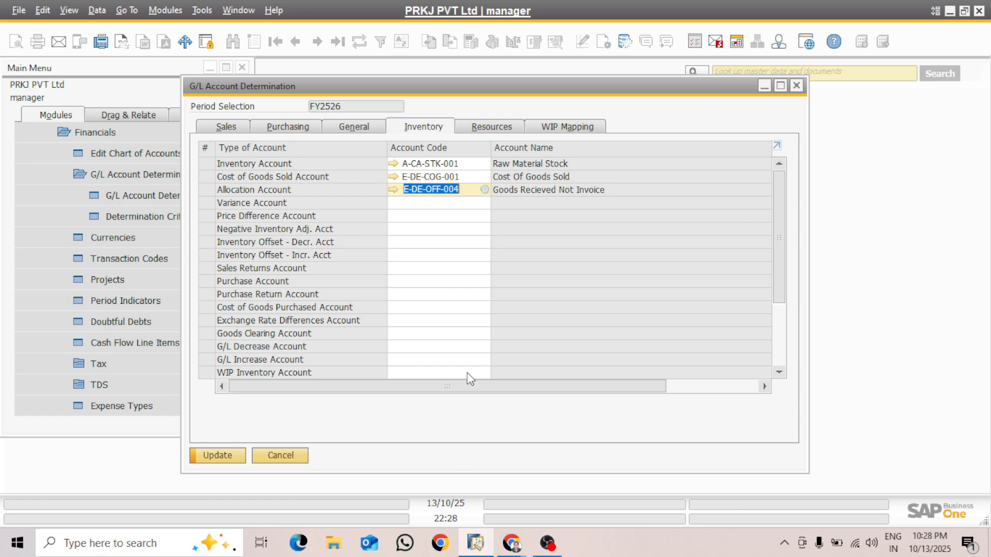
Step: For the Price Difference Account, search the account list by name for "price"
{"action": "left_click", "coordinate": [413, 203]}
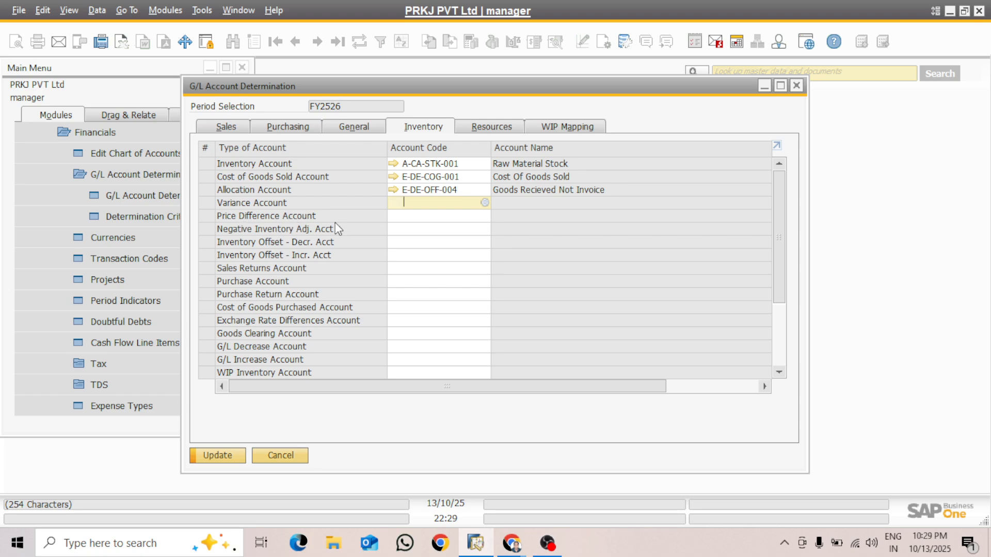
{"action": "left_click", "coordinate": [407, 213]}
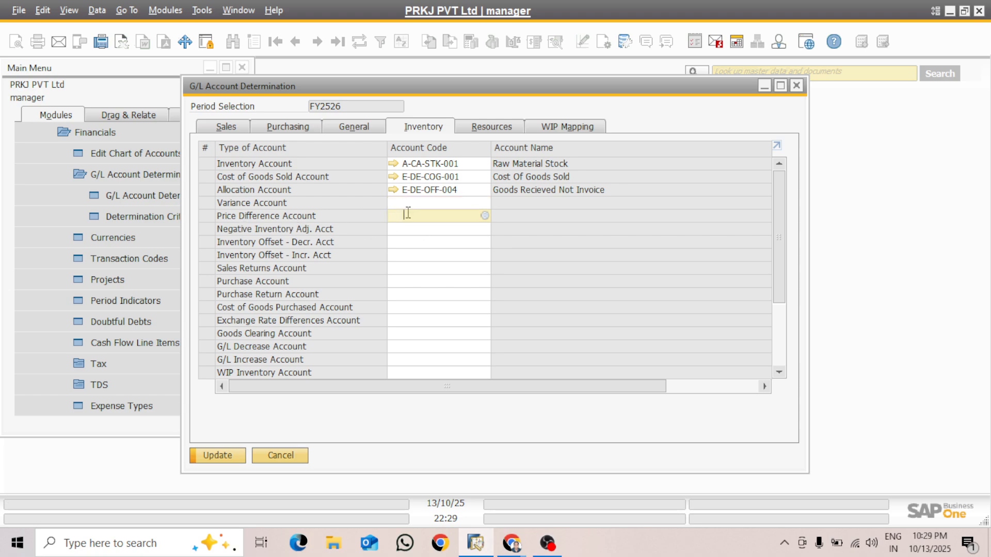
{"action": "left_click", "coordinate": [485, 216]}
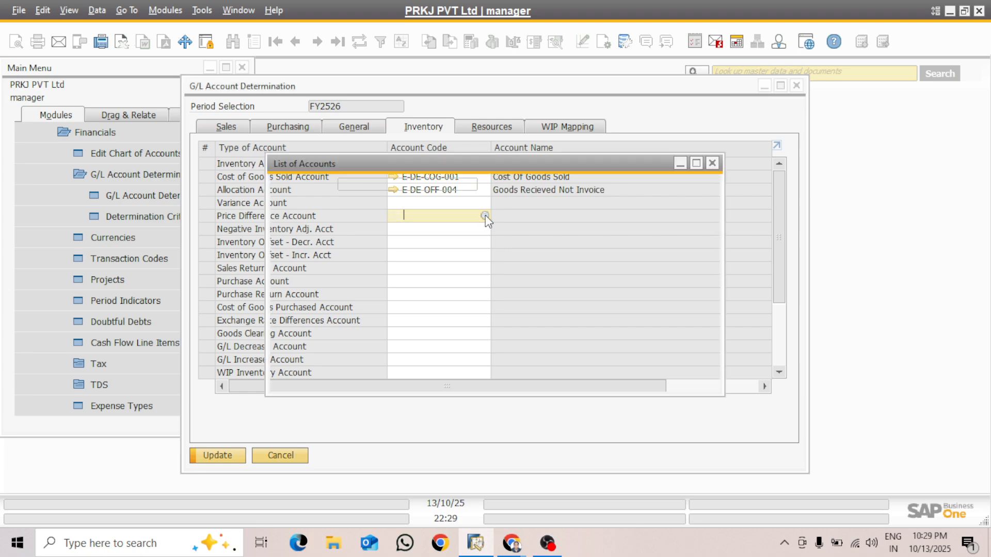
{"action": "double_click", "coordinate": [533, 165]}
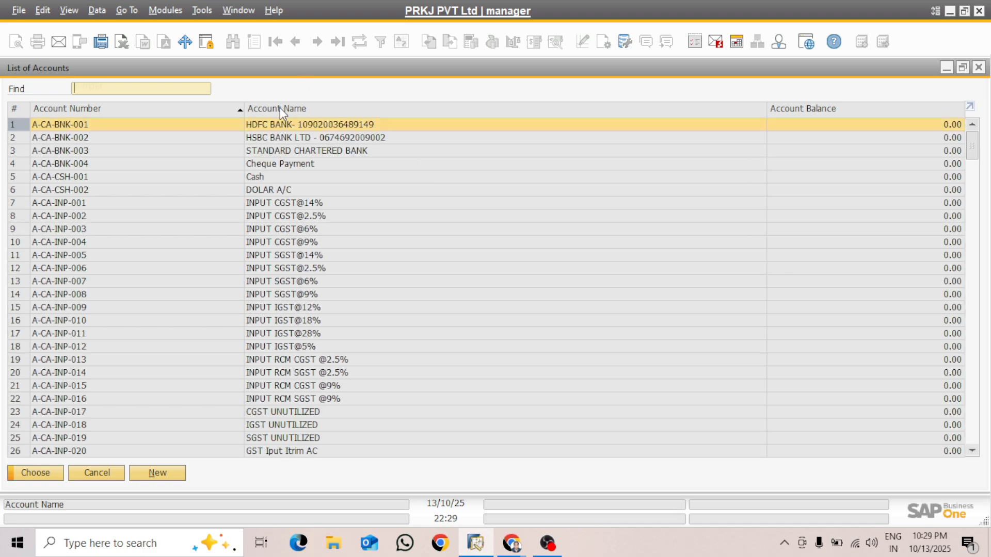
{"action": "double_click", "coordinate": [280, 107]}
{"action": "type", "text": "p"}
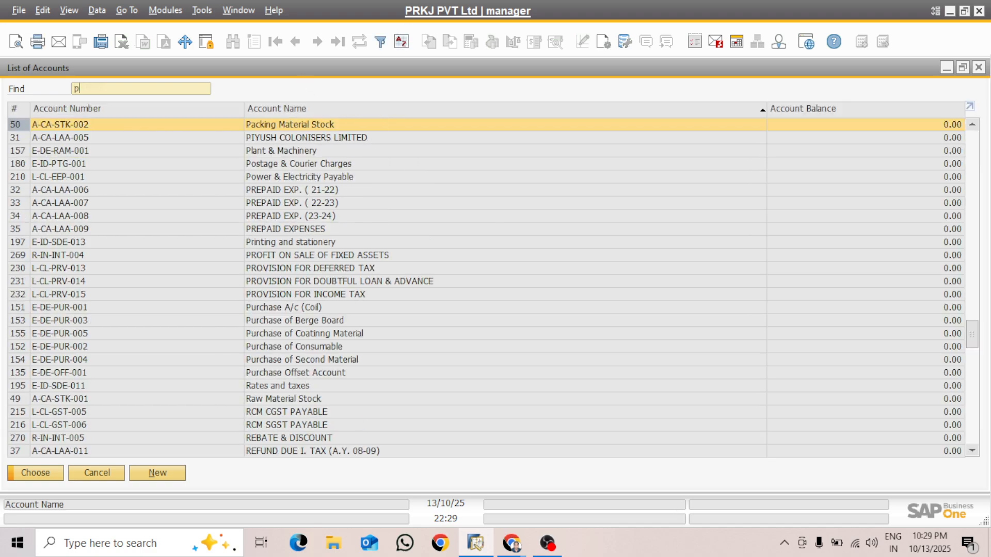
{"action": "type", "text": "rice"}
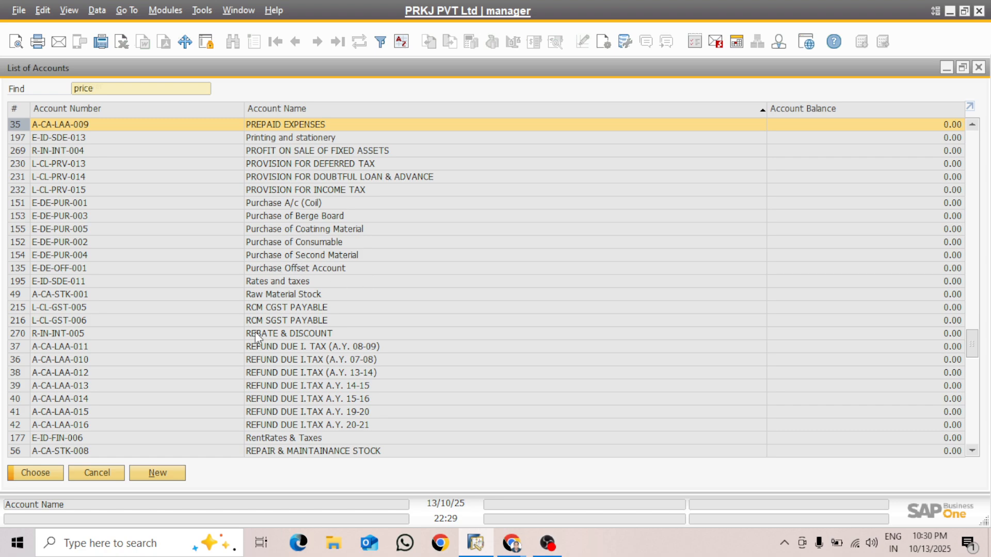
Step: Start a new expenditure account under Purchase Offset Account with the code E-DE-OFF-005, based on the Goods Recieved Not Invoice code
{"action": "left_click", "coordinate": [164, 472]}
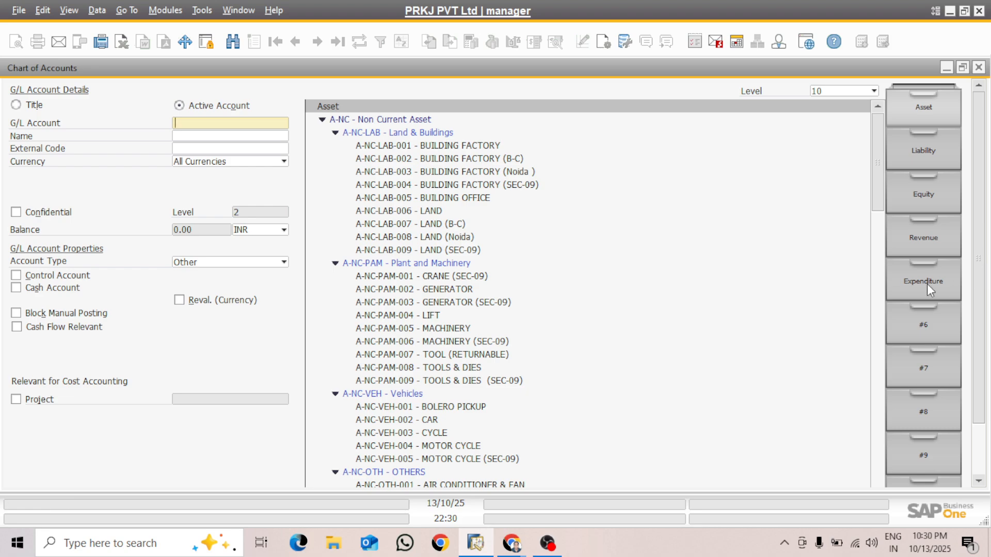
{"action": "left_click", "coordinate": [926, 284]}
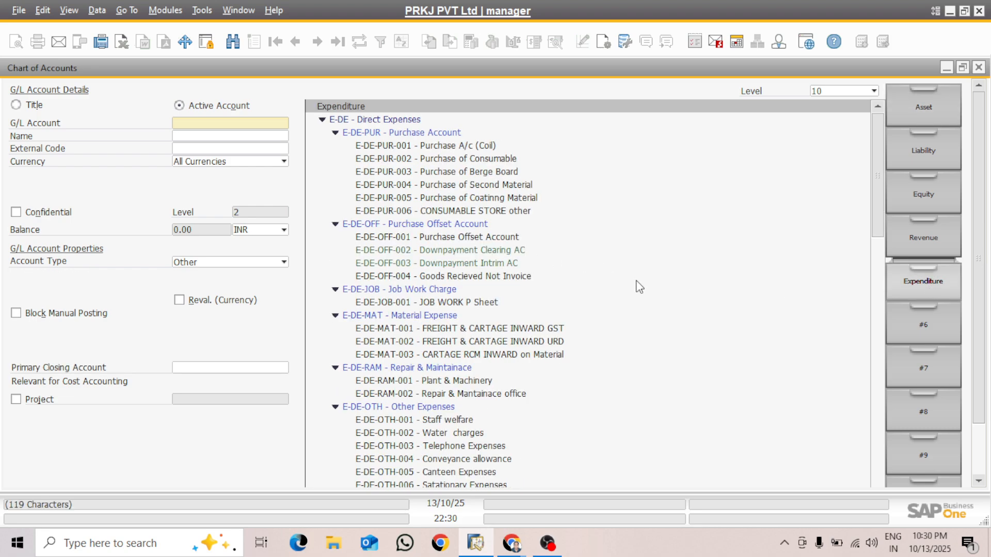
{"action": "left_click", "coordinate": [380, 277]}
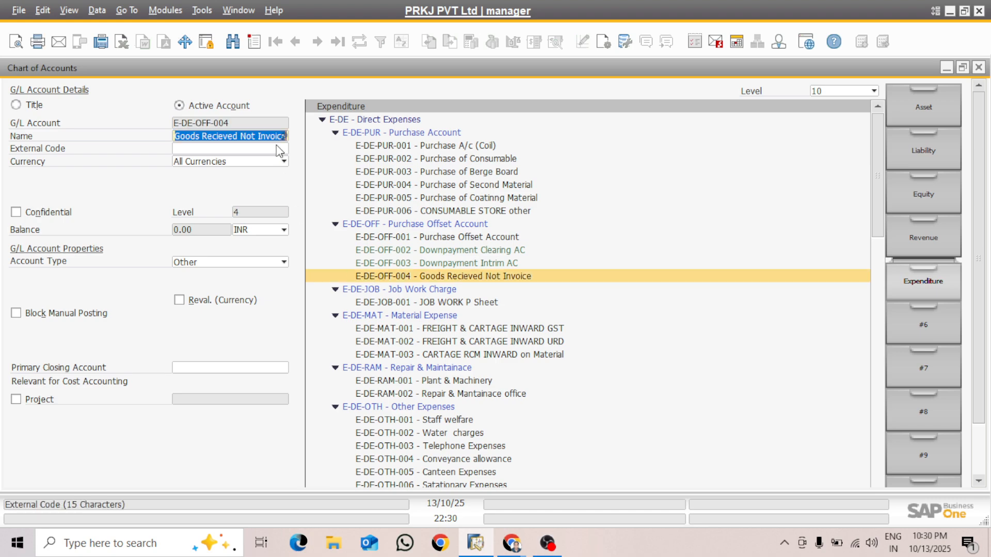
{"action": "right_click", "coordinate": [243, 129]}
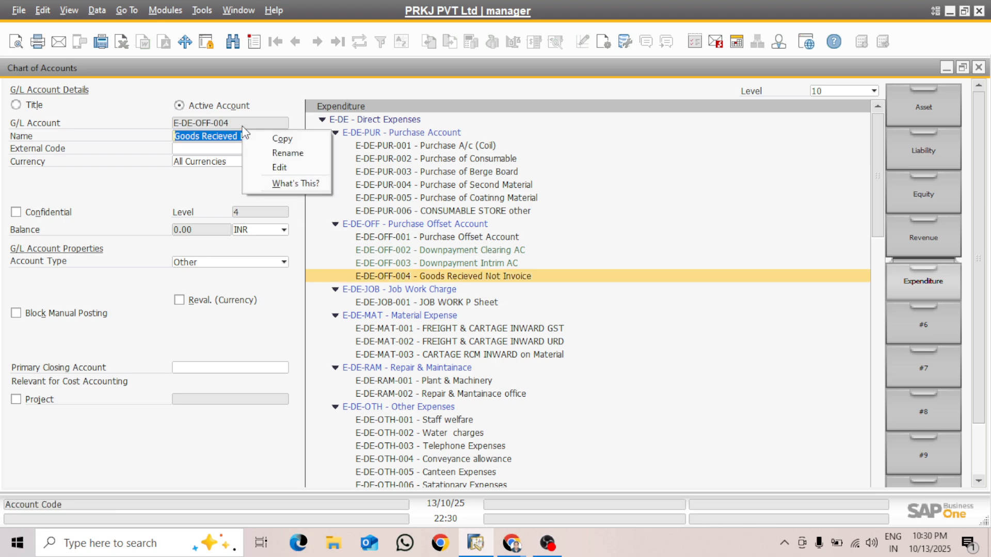
{"action": "left_click", "coordinate": [298, 138]}
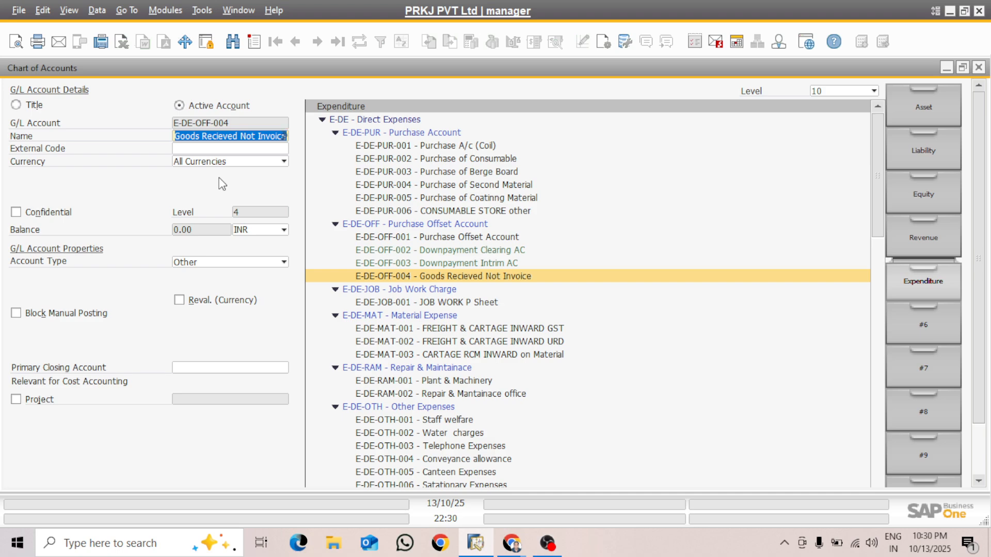
{"action": "key", "text": "ctrl+a"}
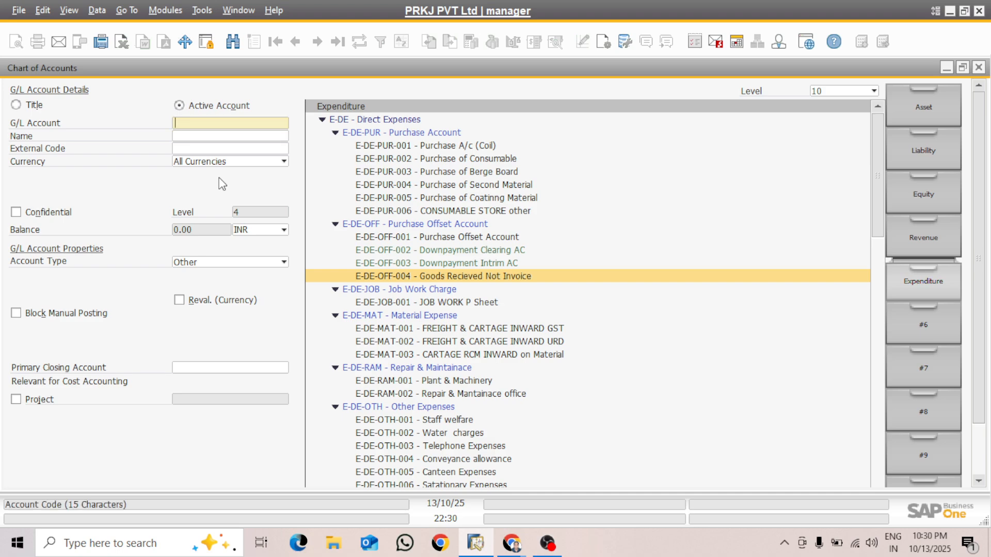
{"action": "key", "text": "ctrl+v"}
{"action": "key", "text": "BackSpace"}
{"action": "type", "text": "5"}
Step: Name the new account "Price Diff. AC", add it and assign it as the Price Difference Account
{"action": "left_click", "coordinate": [196, 138]}
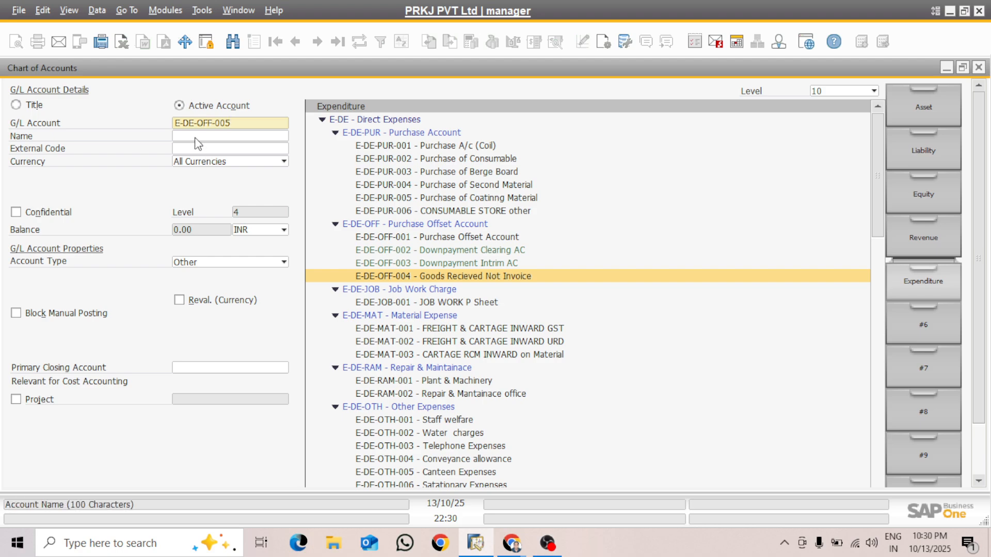
{"action": "left_click", "coordinate": [196, 137]}
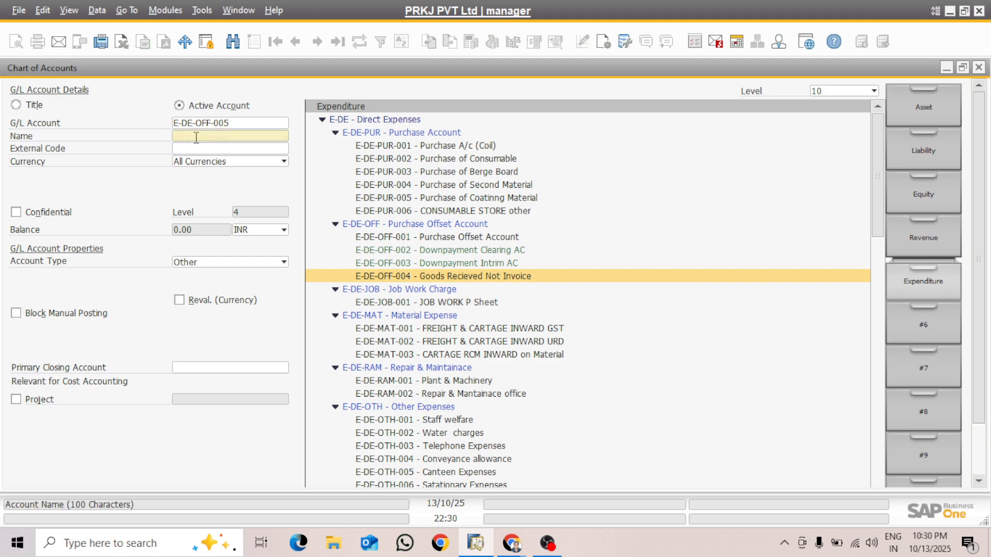
{"action": "type", "text": "Pr"}
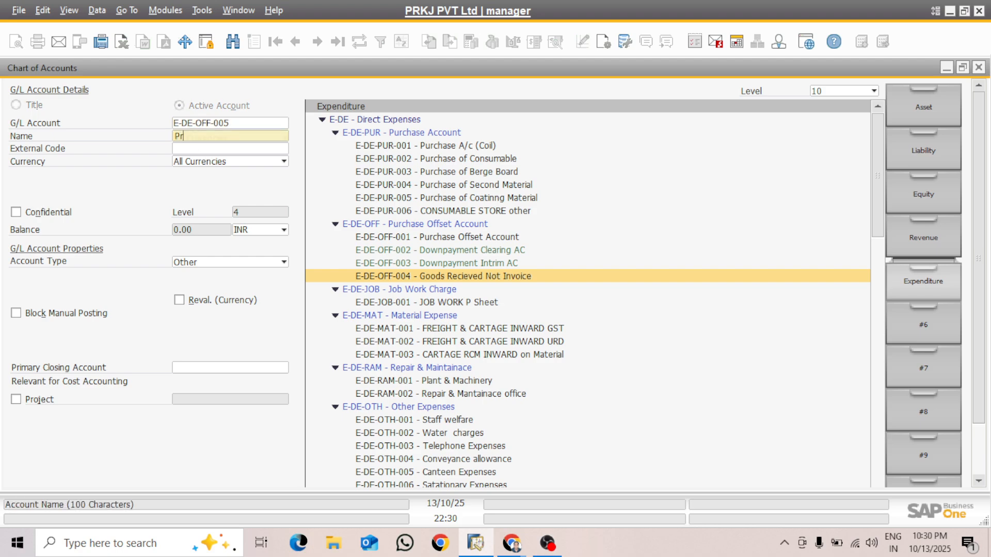
{"action": "type", "text": "ice Diff. AC"}
{"action": "key", "text": "Return"}
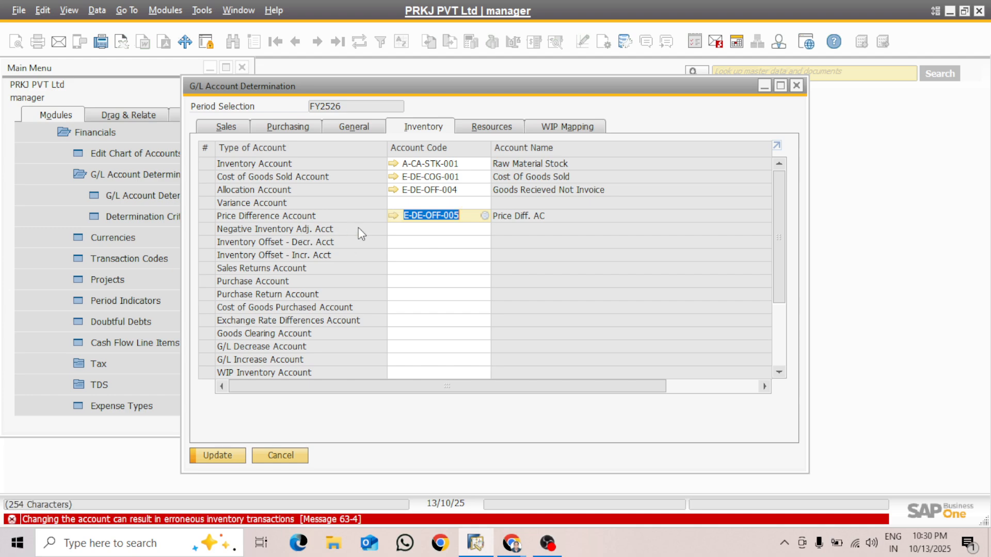
Step: For the Inventory Offset - Decr. Acct, search the account list by name for "inve"
{"action": "left_click", "coordinate": [413, 229]}
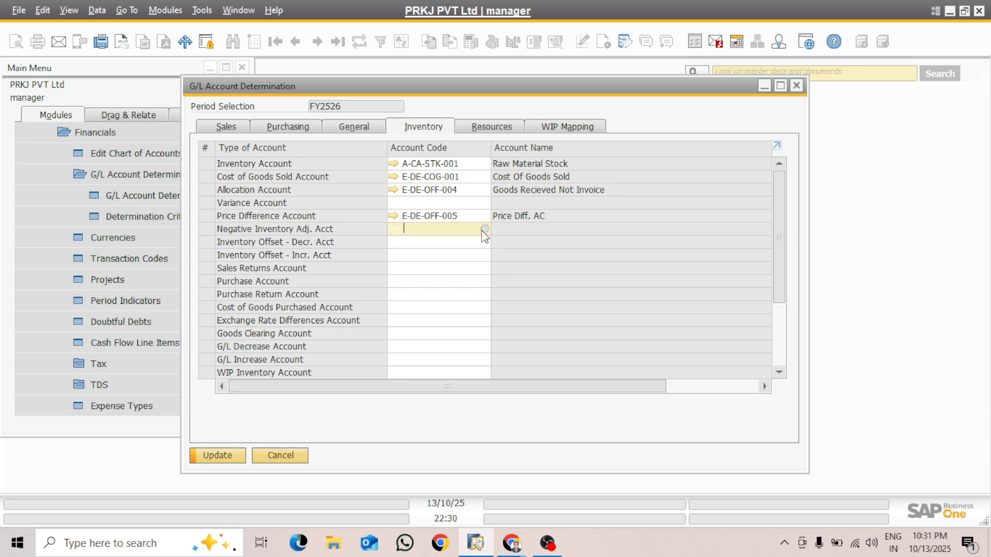
{"action": "left_click", "coordinate": [402, 245]}
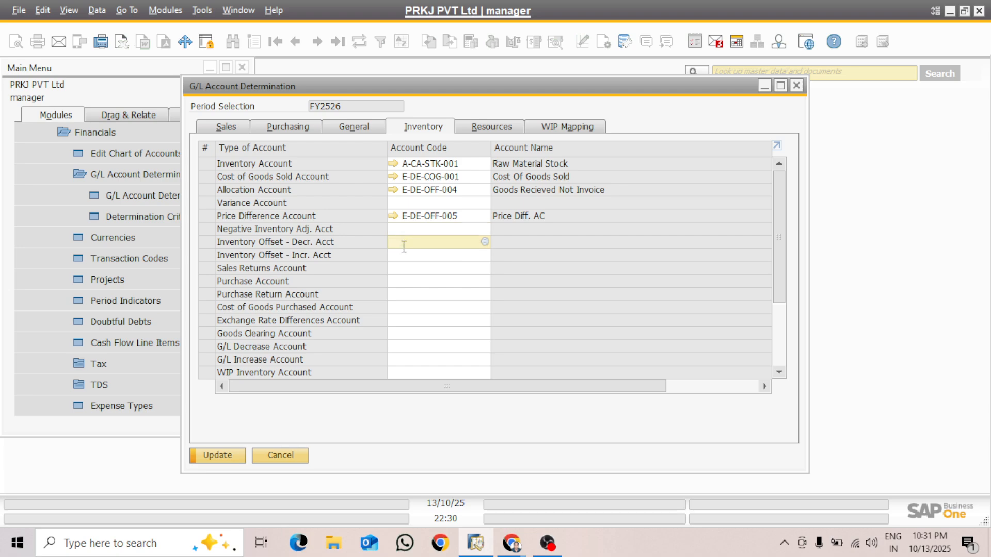
{"action": "left_click", "coordinate": [484, 242]}
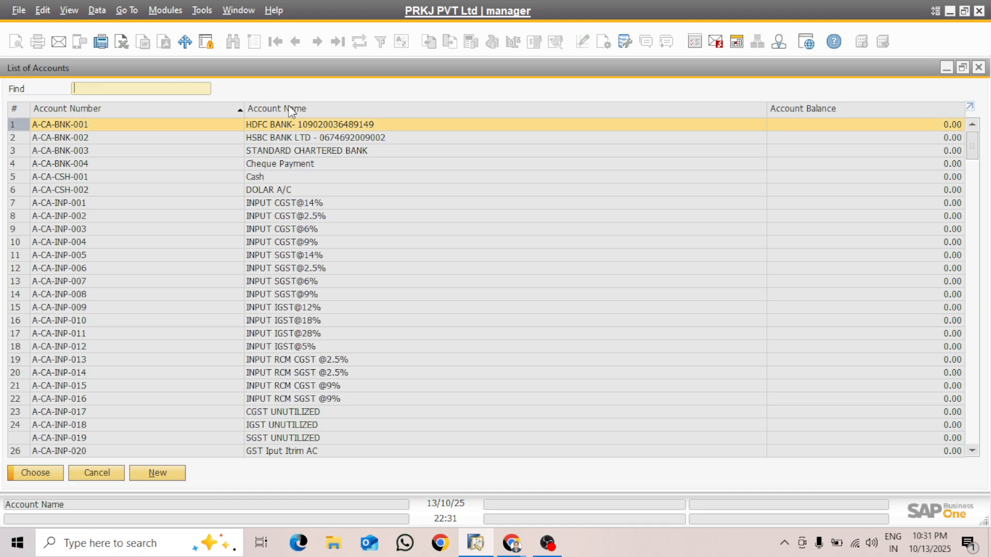
{"action": "left_click", "coordinate": [290, 107]}
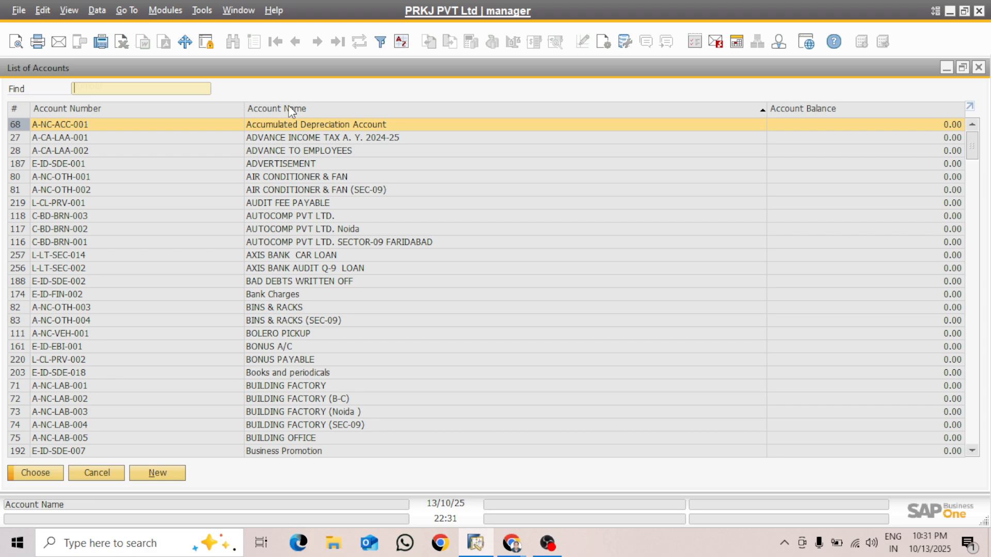
{"action": "type", "text": "in"}
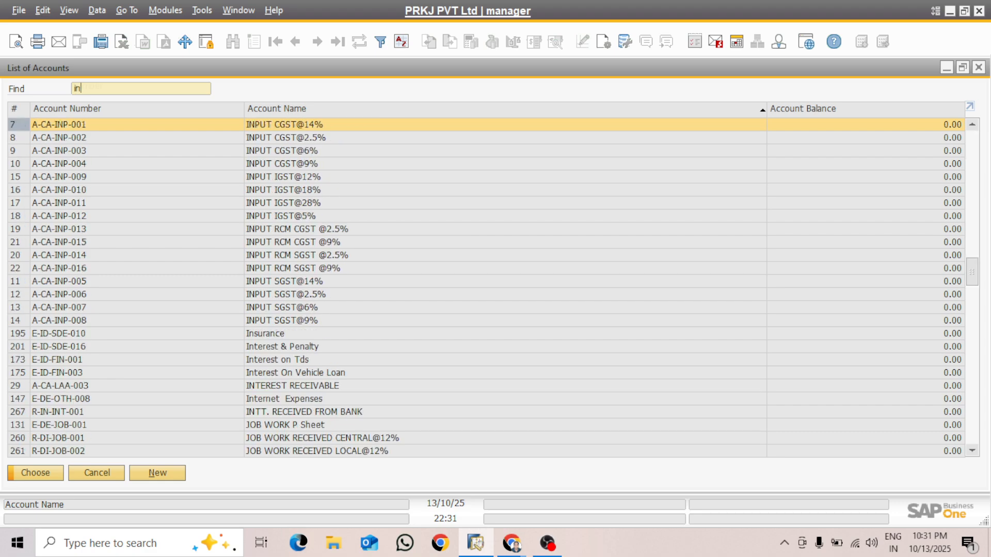
{"action": "type", "text": "ve"}
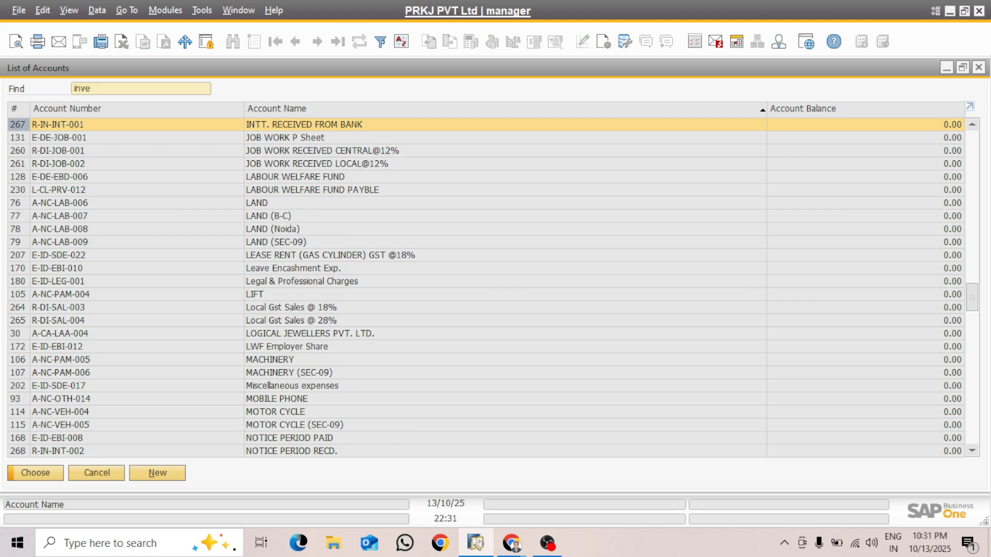
Step: Start a new asset account under Stock In hand with the code A-CA-STK-009, based on the REPAIR & MAINTAINANCE STOCK code
{"action": "left_click", "coordinate": [139, 476]}
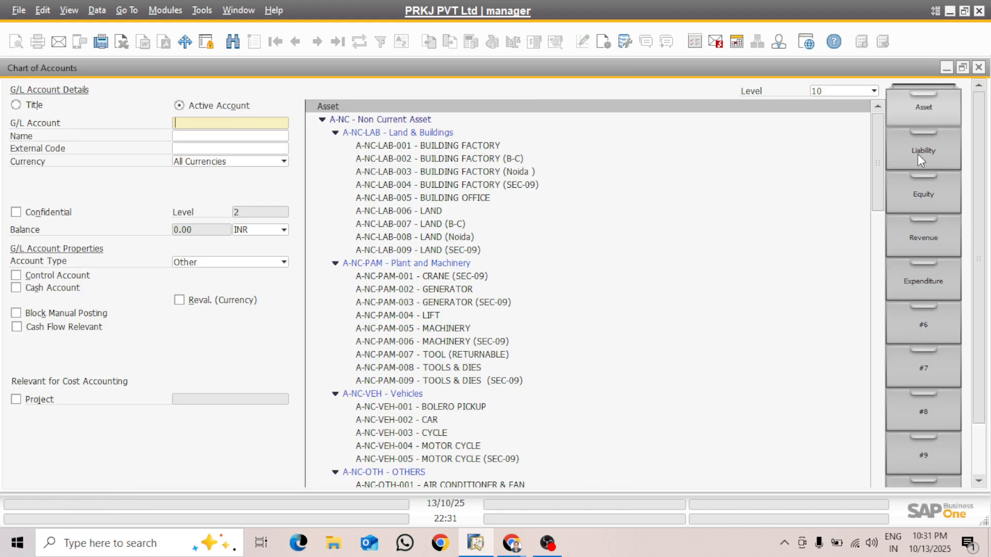
{"action": "left_click_drag", "start_coordinate": [880, 141], "coordinate": [884, 460]}
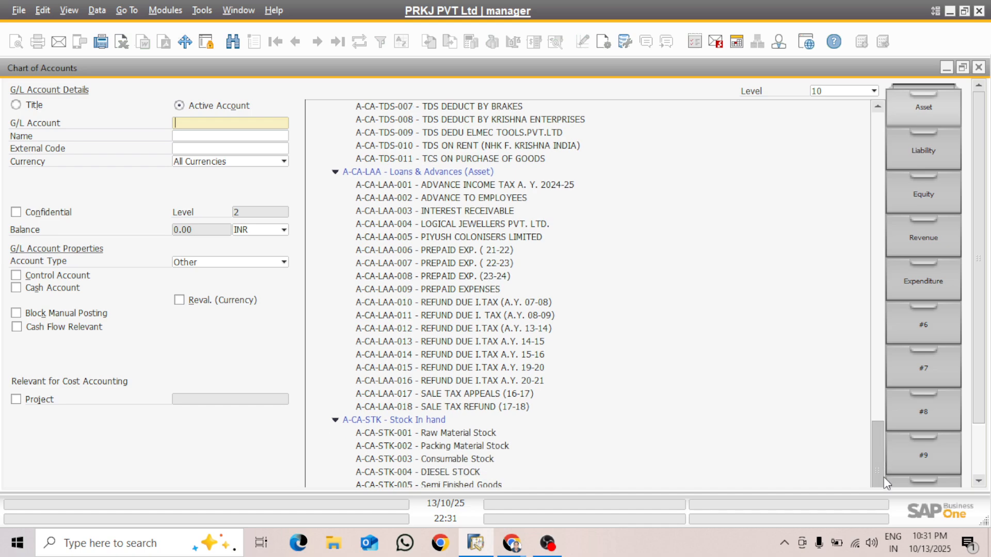
{"action": "scroll", "coordinate": [983, 492], "scroll_direction": "down", "scroll_amount": 2}
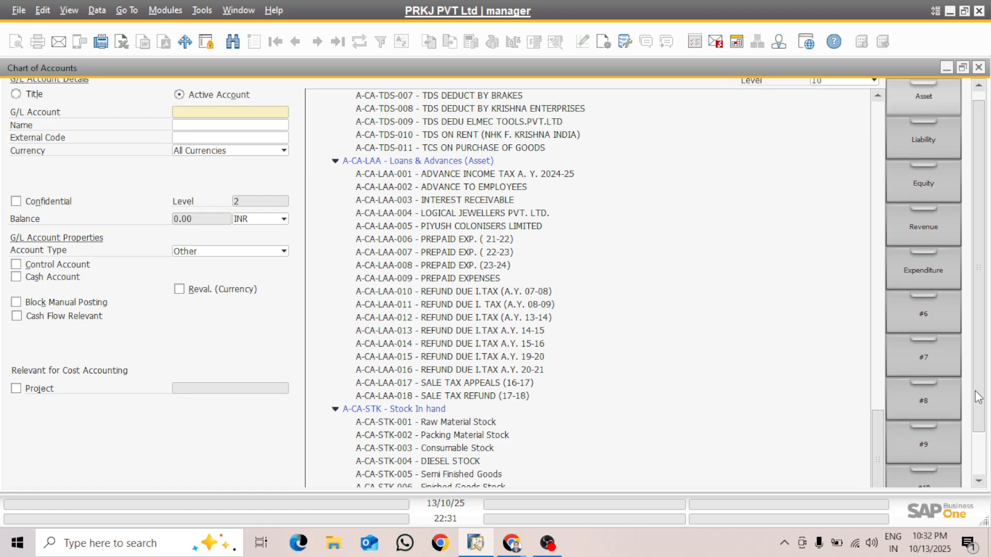
{"action": "left_click_drag", "start_coordinate": [978, 397], "coordinate": [985, 456]}
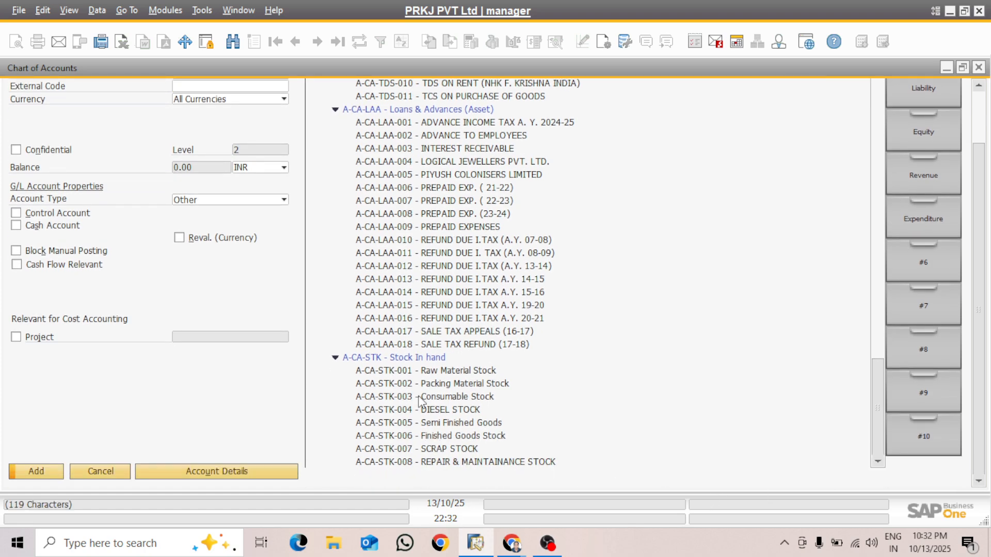
{"action": "left_click", "coordinate": [382, 462]}
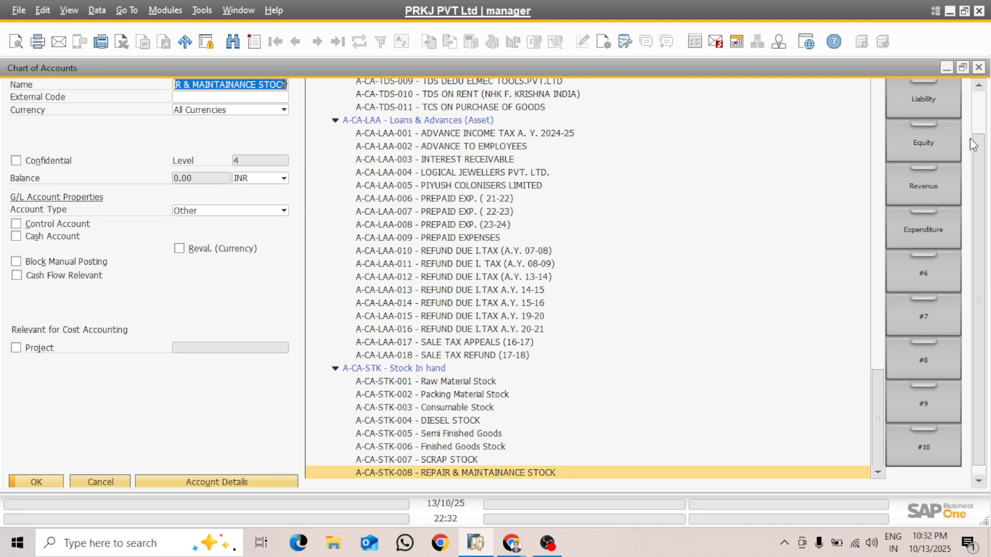
{"action": "scroll", "coordinate": [970, 138], "scroll_direction": "up", "scroll_amount": 2}
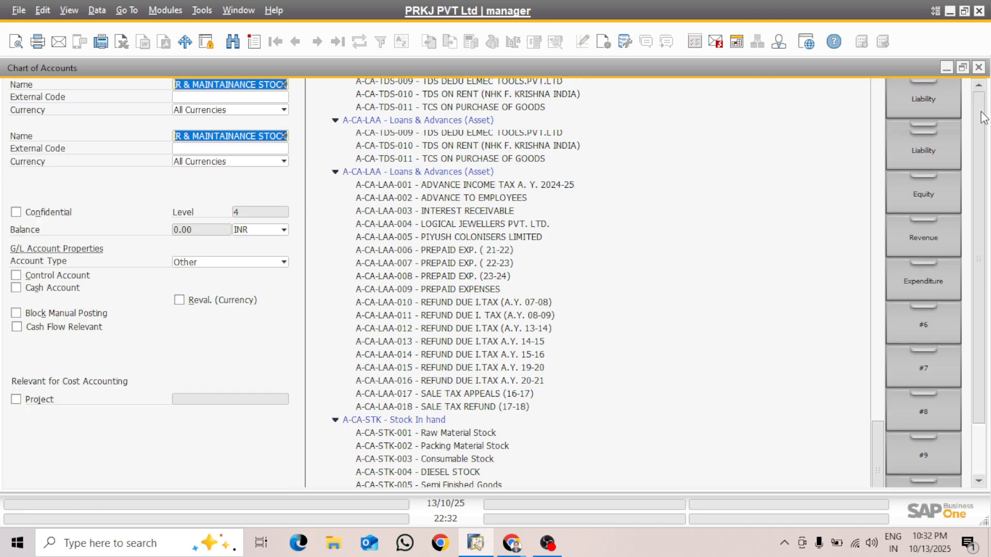
{"action": "right_click", "coordinate": [243, 132]}
{"action": "left_click", "coordinate": [303, 140]}
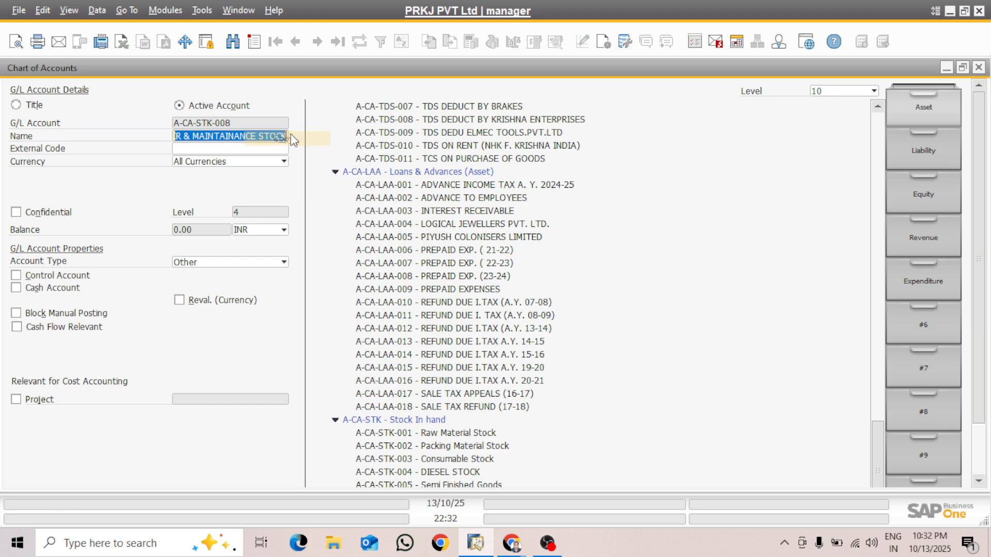
{"action": "key", "text": "ctrl+a"}
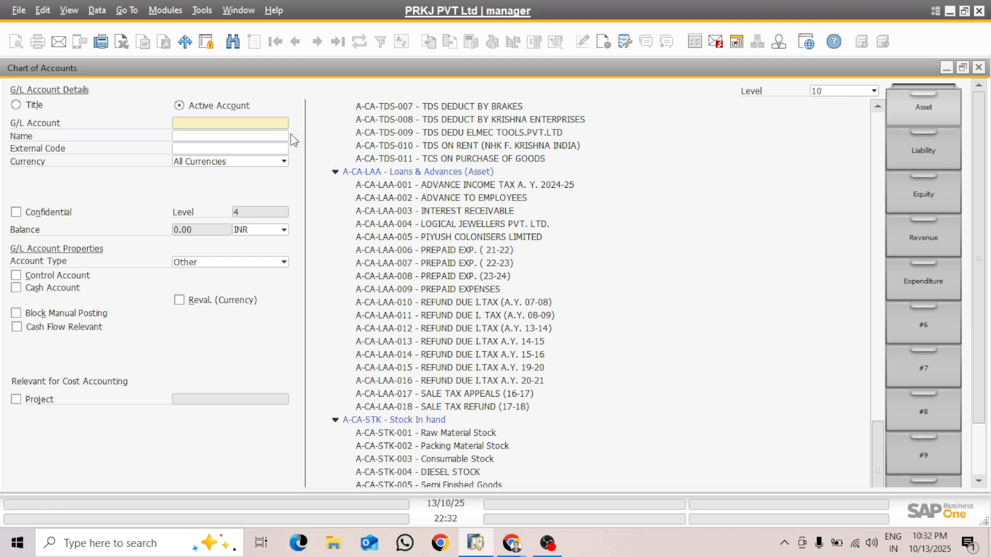
{"action": "type", "text": "A-CA-STK-008"}
{"action": "key", "text": "BackSpace"}
{"action": "type", "text": "9"}
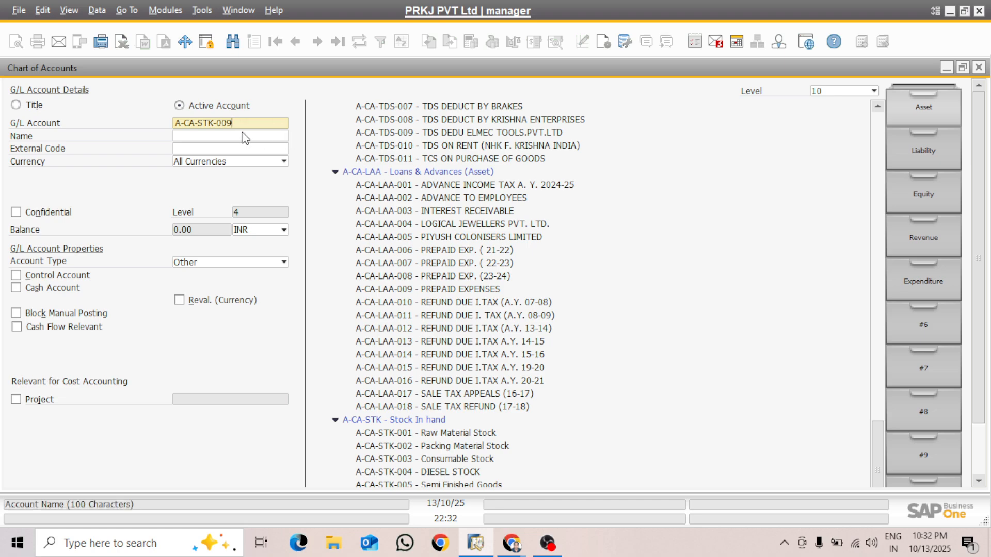
Step: Name the new account "Inventory Increase/Decrease AC", add it and assign it as the Inventory Offset - Decr. Acct
{"action": "left_click", "coordinate": [225, 136]}
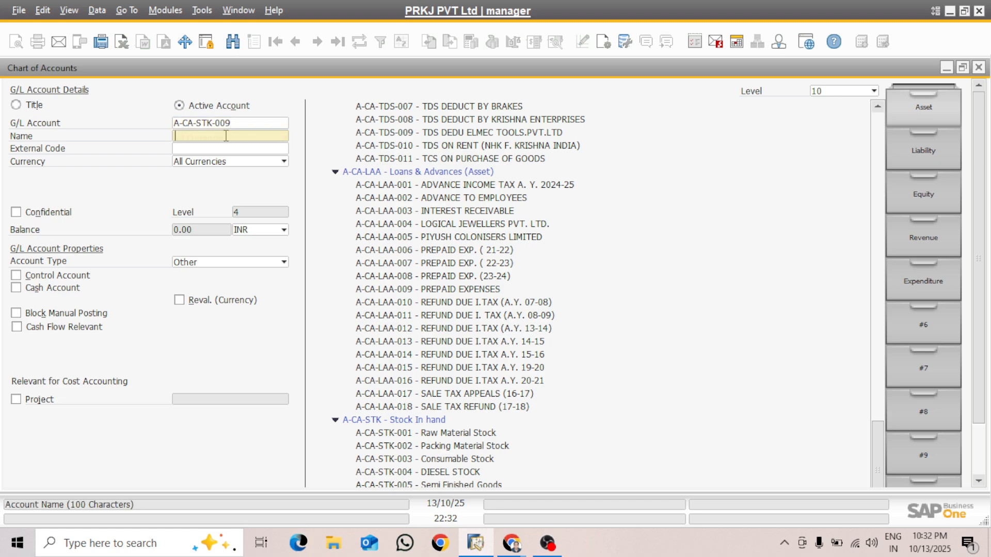
{"action": "type", "text": "Inve"}
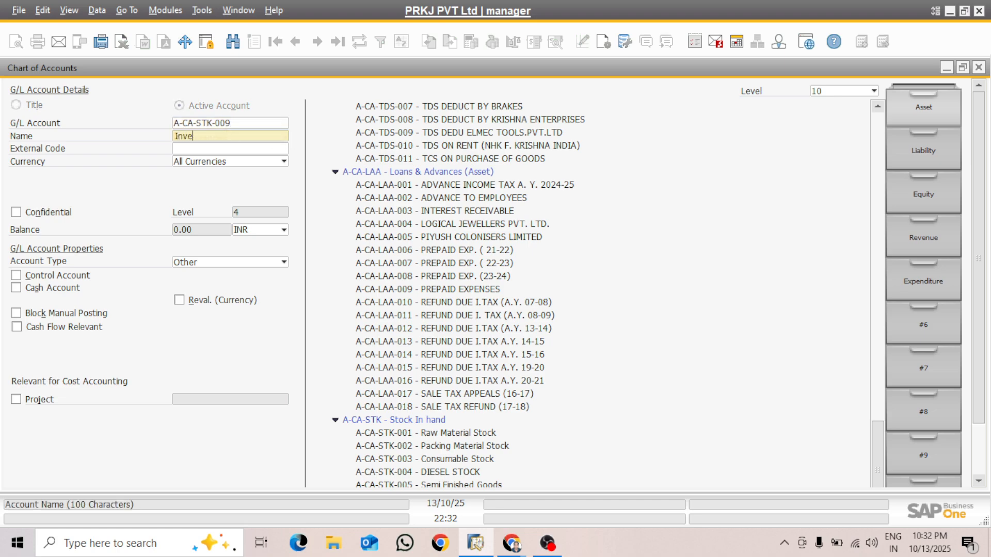
{"action": "type", "text": "ntory Increase/Decresa"}
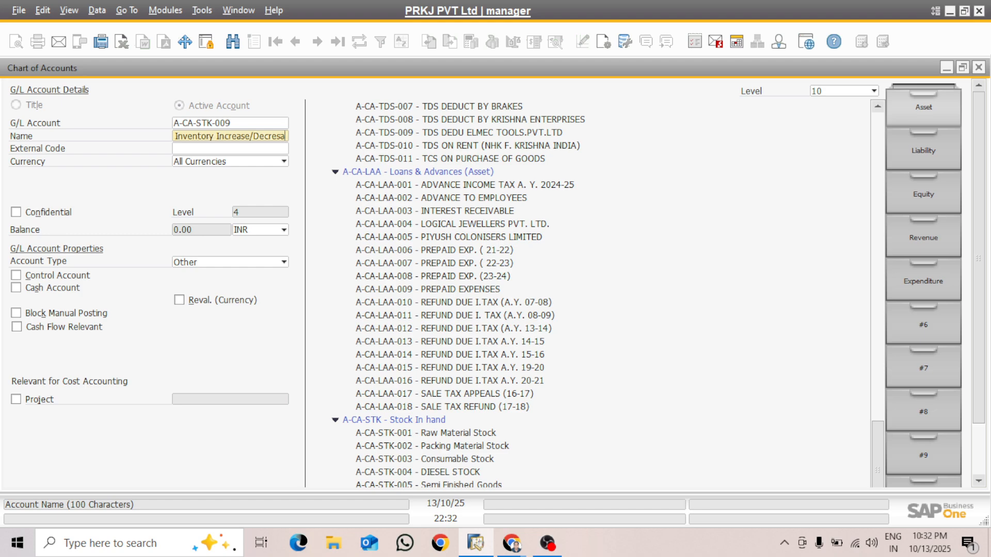
{"action": "key", "text": "BackSpace"}
{"action": "key", "text": "BackSpace"}
{"action": "type", "text": "ase AAAAAAAAAAAAA"}
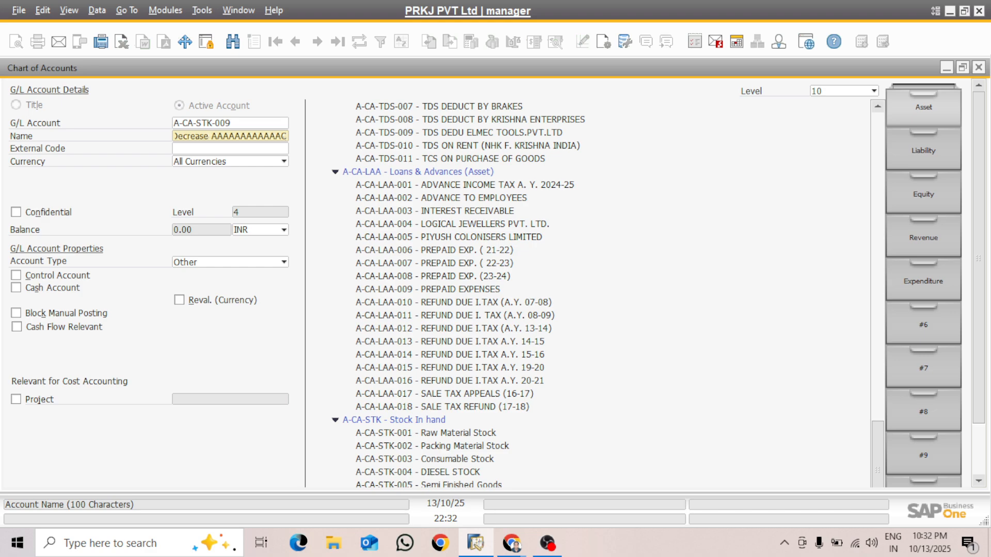
{"action": "key", "text": "BackSpace"}
{"action": "key", "text": "BackSpace"}
{"action": "key", "text": "BackSpace"}
{"action": "key", "text": "BackSpace"}
{"action": "key", "text": "BackSpace"}
{"action": "key", "text": "BackSpace"}
{"action": "key", "text": "BackSpace"}
{"action": "key", "text": "BackSpace"}
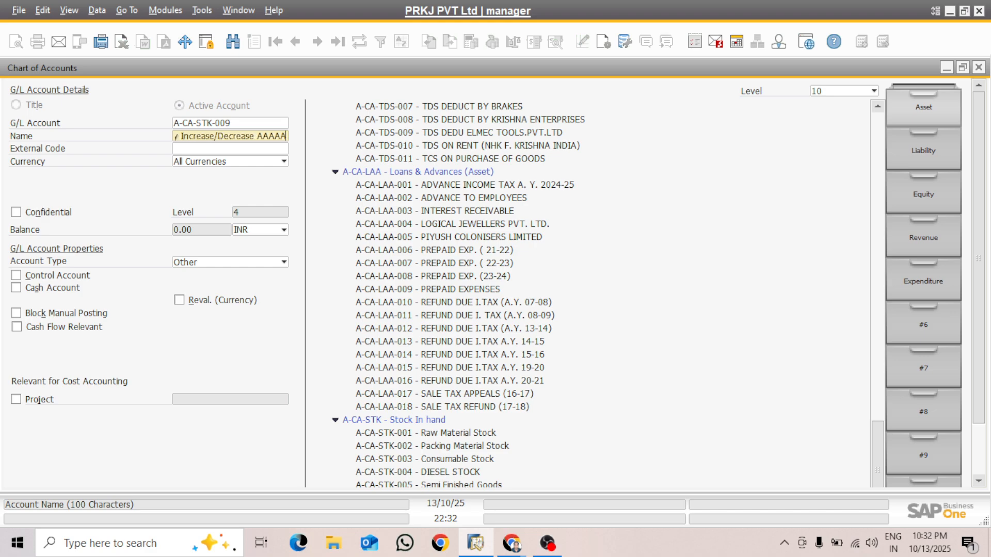
{"action": "key", "text": "BackSpace"}
{"action": "key", "text": "BackSpace"}
{"action": "key", "text": "BackSpace"}
{"action": "key", "text": "BackSpace"}
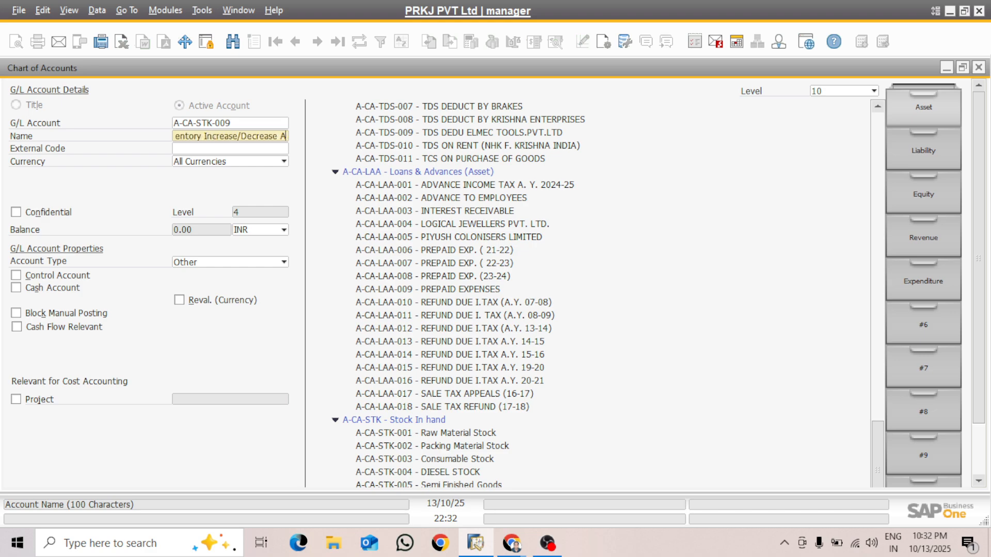
{"action": "type", "text": "C"}
{"action": "key", "text": "Return"}
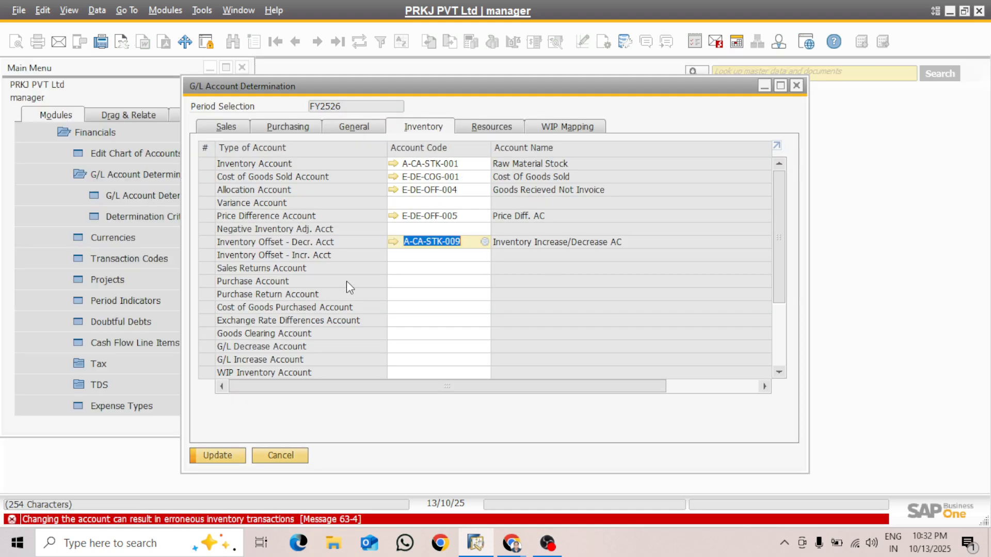
Step: Copy the A-CA-STK-009 account code from Inventory Offset - Decr. Acct into Inventory Offset - Incr. Acct
{"action": "right_click", "coordinate": [466, 239]}
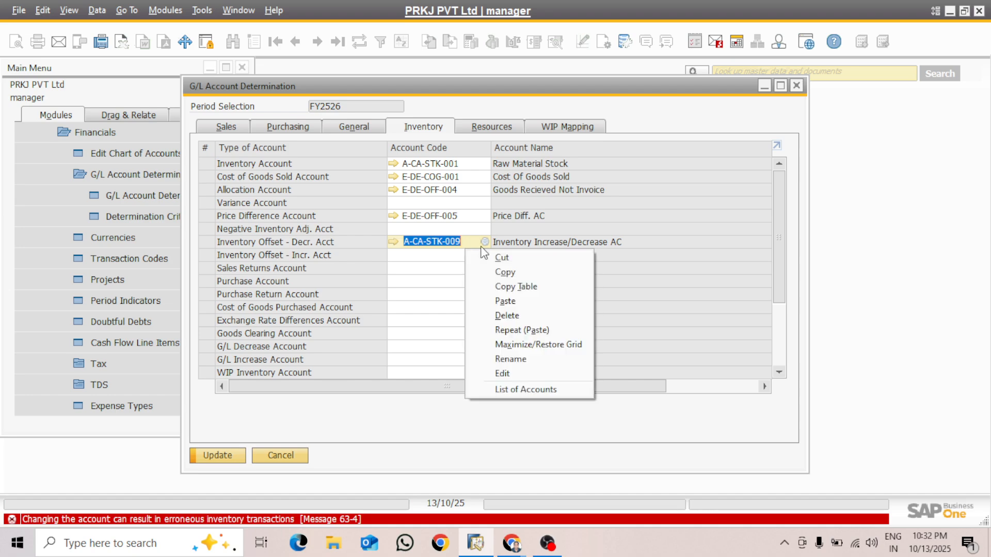
{"action": "left_click", "coordinate": [511, 273]}
{"action": "left_click", "coordinate": [438, 253]}
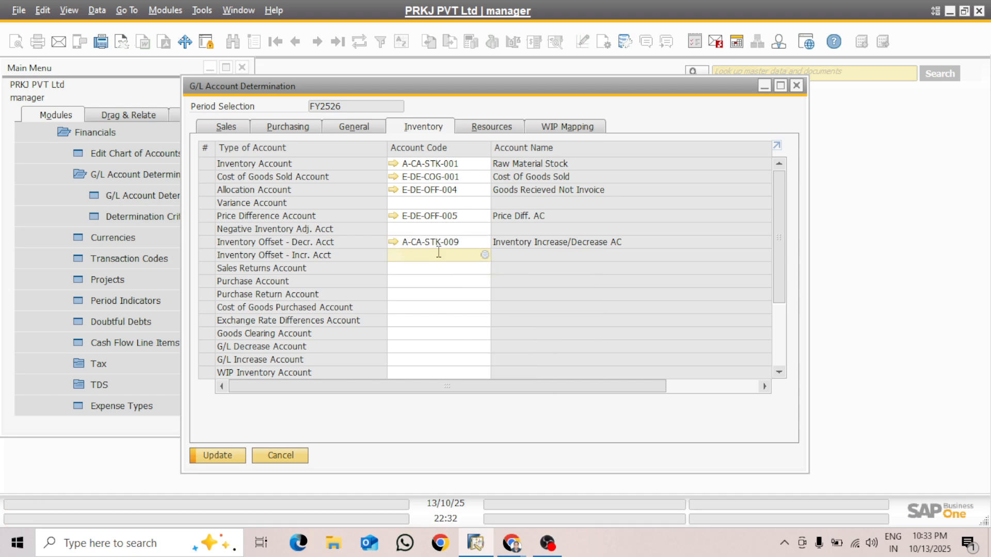
{"action": "key", "text": "ctrl+v"}
{"action": "left_click", "coordinate": [434, 268]}
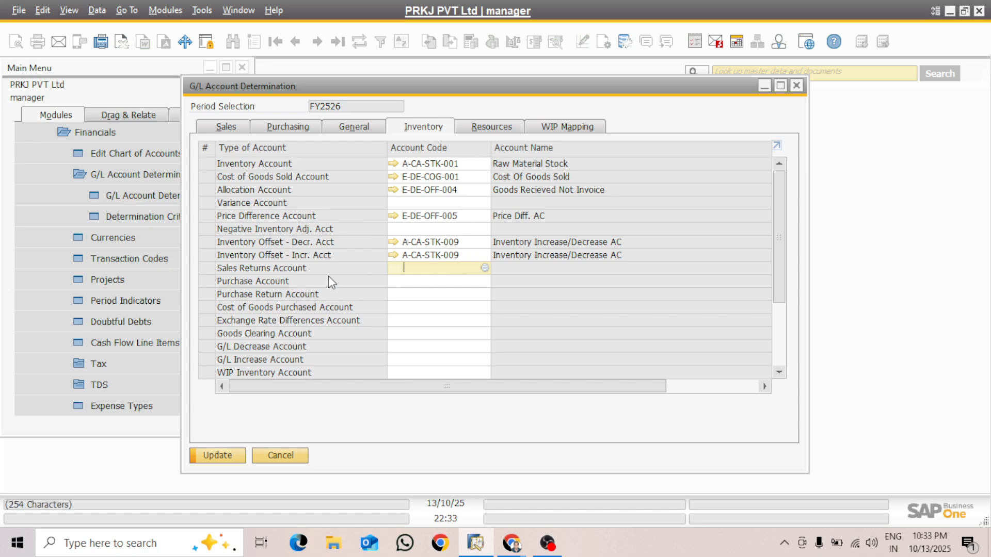
Step: For the Purchase Account, search the account list by name for "purchase"
{"action": "left_click", "coordinate": [440, 283]}
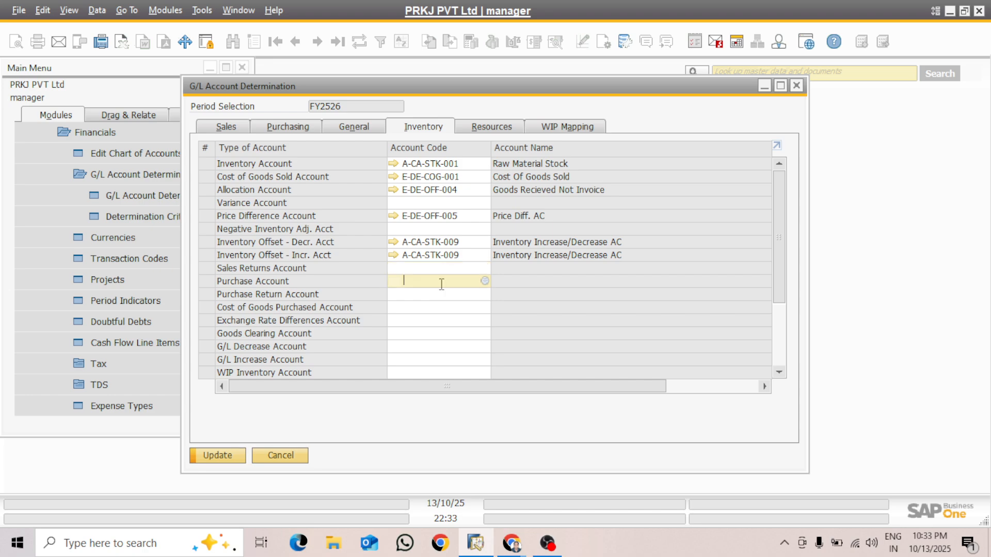
{"action": "left_click", "coordinate": [485, 281]}
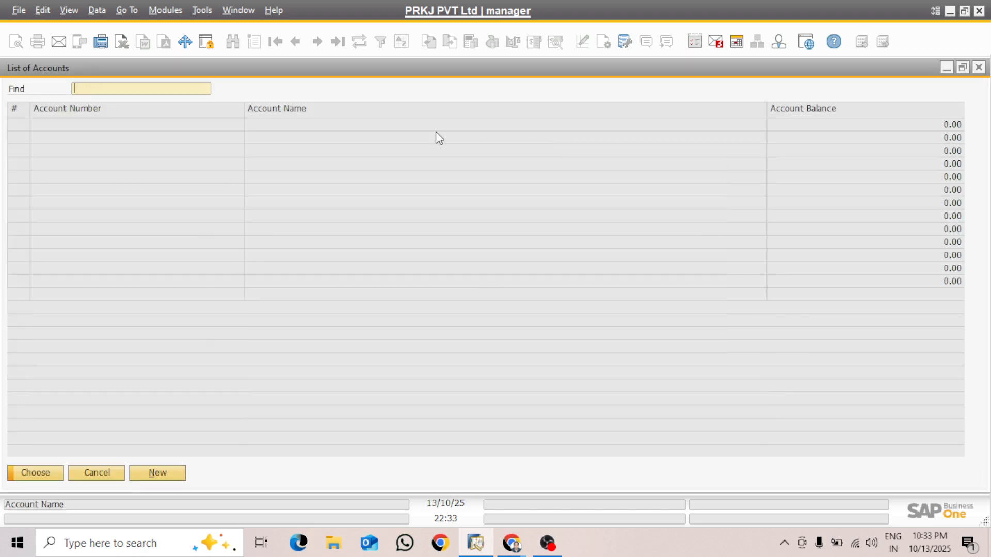
{"action": "double_click", "coordinate": [293, 110]}
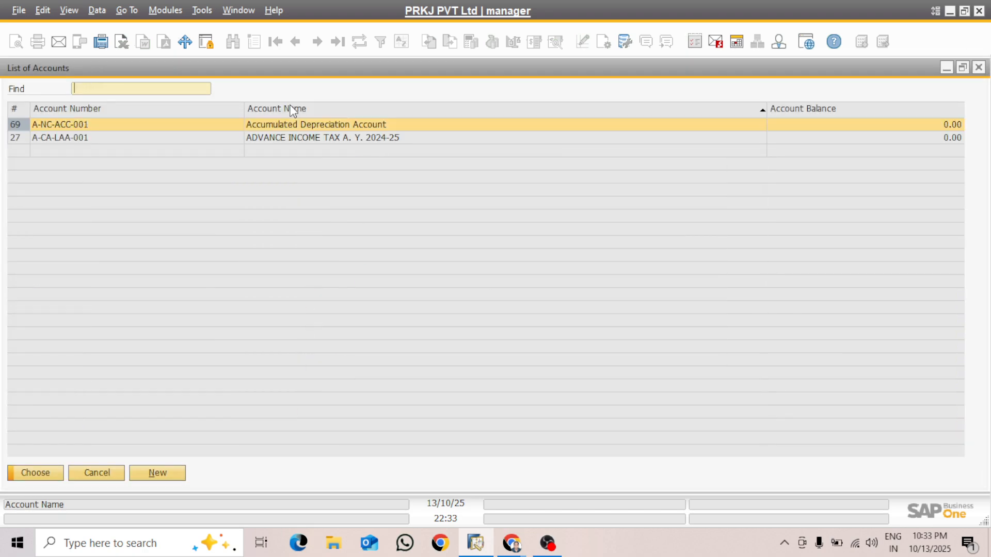
{"action": "type", "text": "pu"}
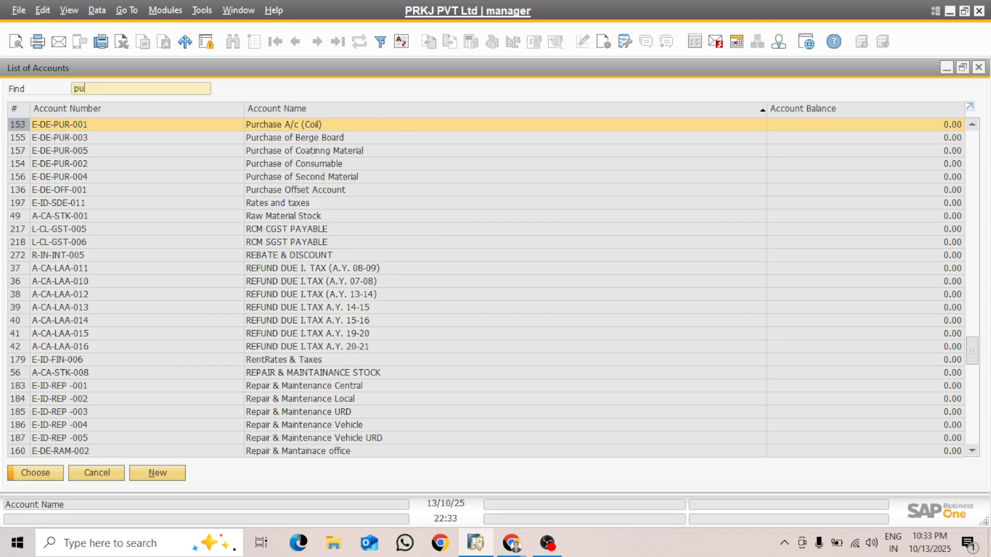
{"action": "type", "text": "rchase"}
Step: Rename the expenditure account E-DE-PUR-004 to "Purchase of Raw Material" and assign it as the Purchase Account
{"action": "left_click", "coordinate": [159, 473]}
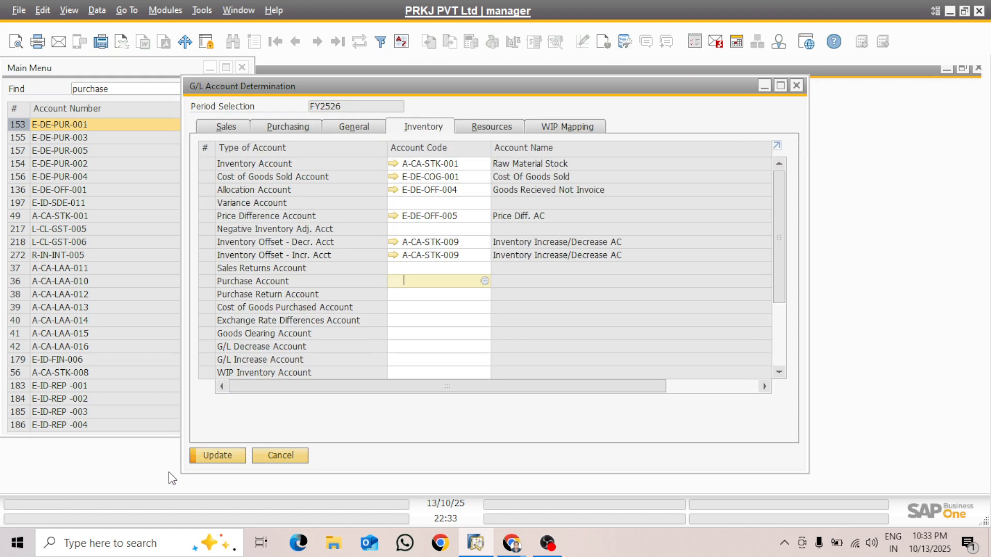
{"action": "double_click", "coordinate": [638, 69]}
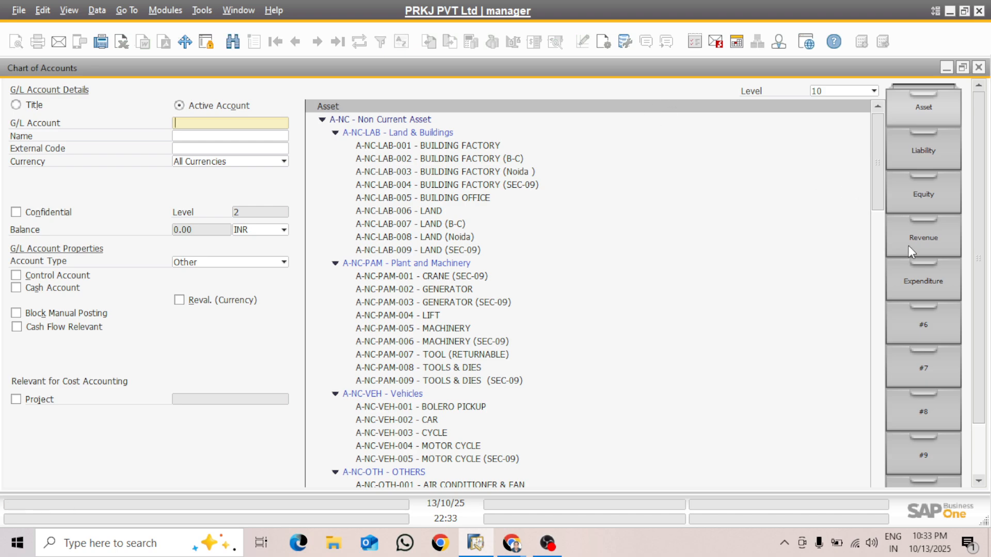
{"action": "left_click", "coordinate": [929, 287]}
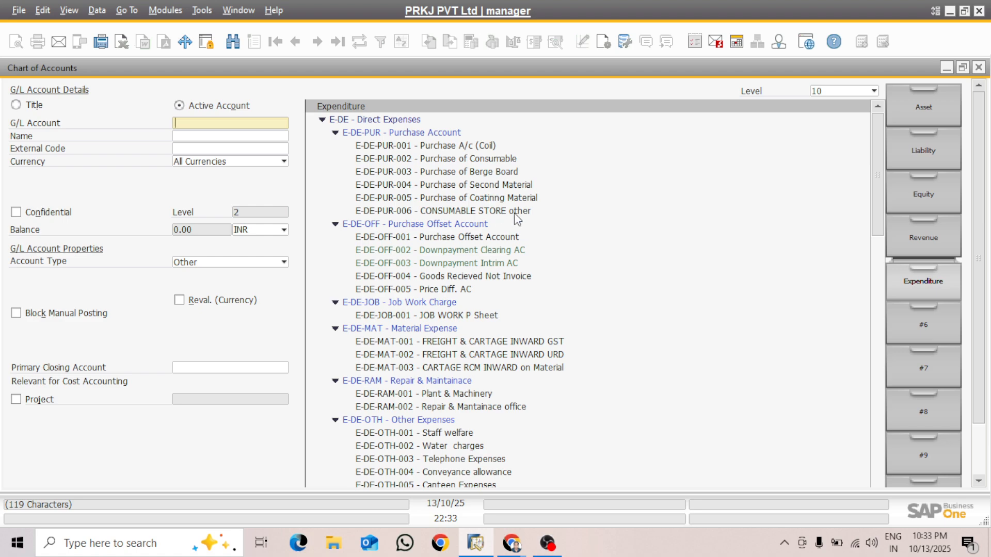
{"action": "left_click", "coordinate": [480, 183]}
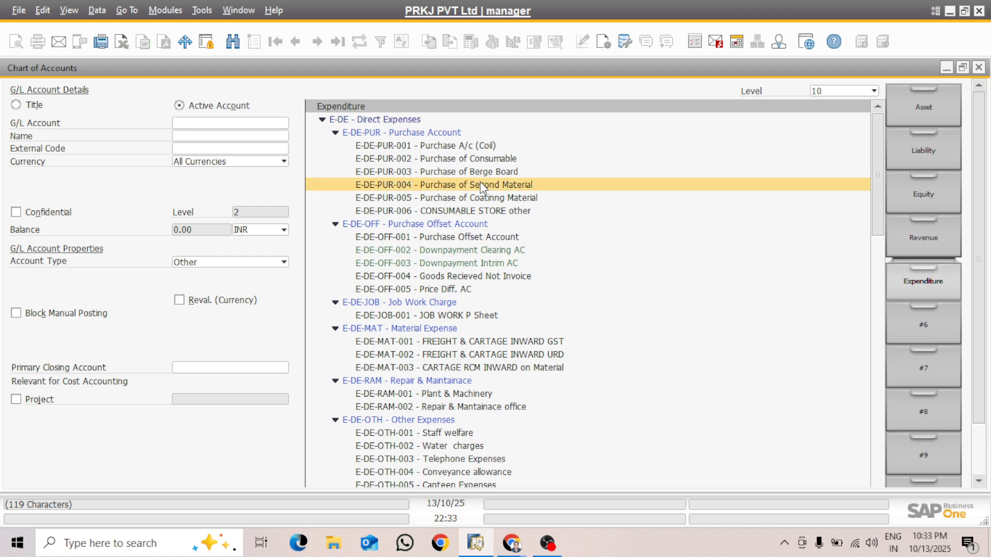
{"action": "left_click", "coordinate": [255, 136]}
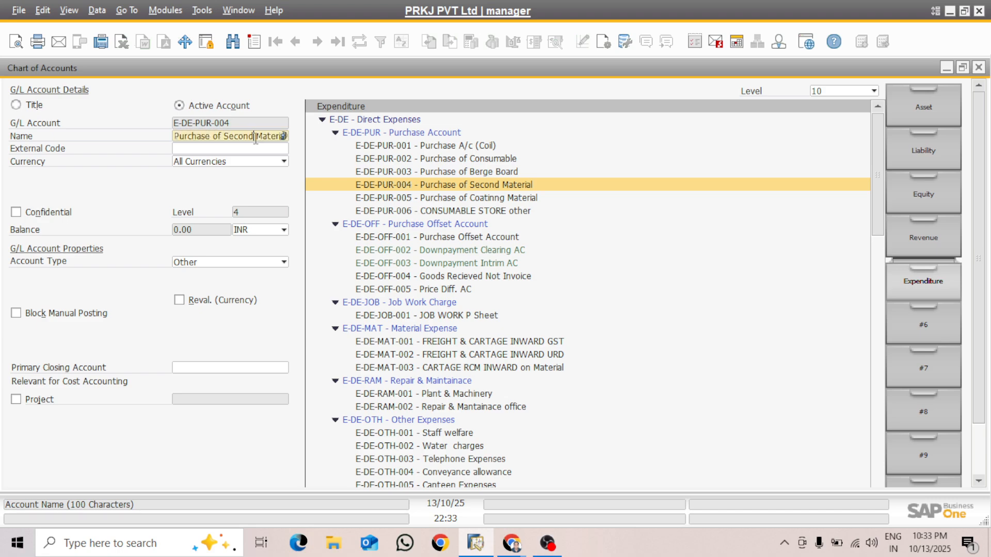
{"action": "key", "text": "BackSpace"}
{"action": "key", "text": "BackSpace"}
{"action": "key", "text": "BackSpace"}
{"action": "key", "text": "BackSpace"}
{"action": "key", "text": "BackSpace"}
{"action": "key", "text": "BackSpace"}
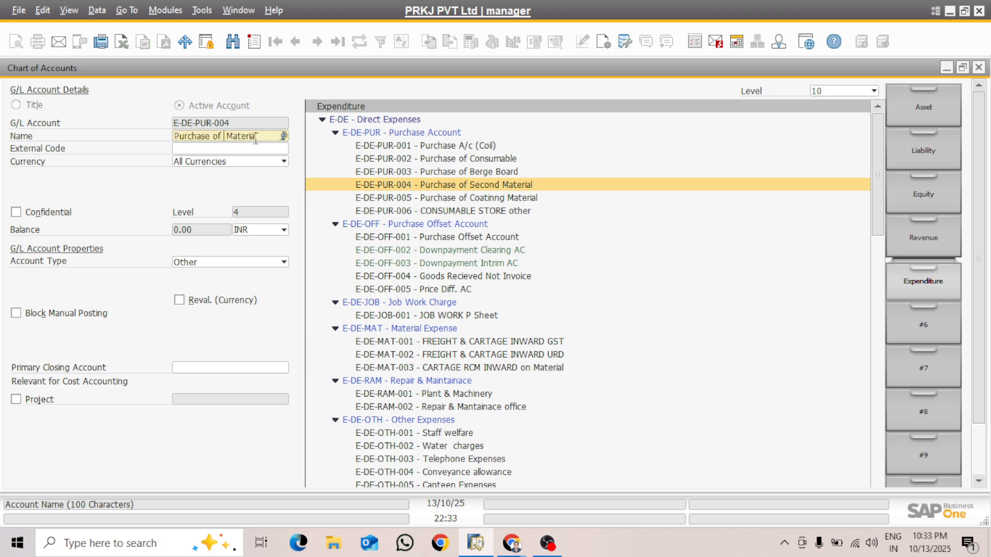
{"action": "type", "text": "Raw"}
{"action": "key", "text": "Return"}
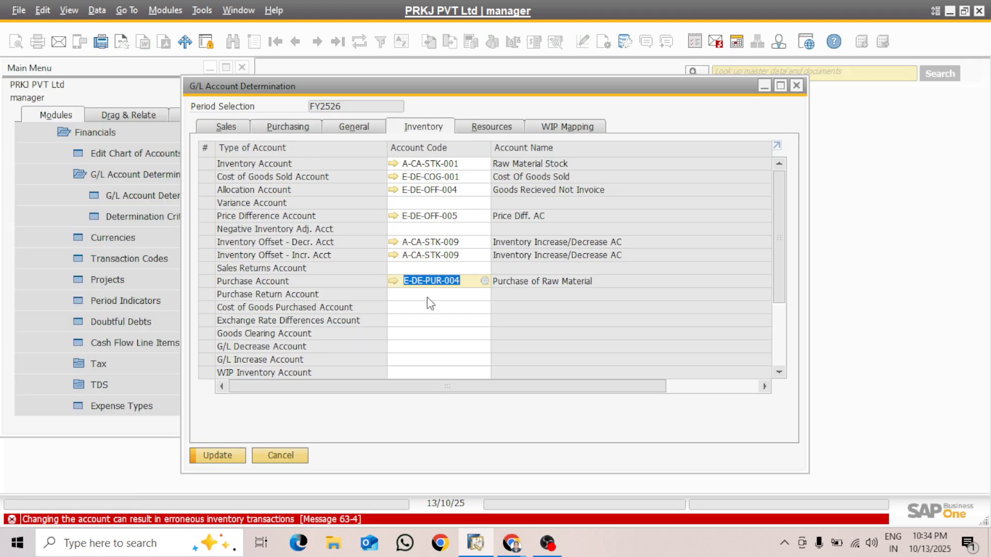
Step: Copy the inventory account table and paste it starting at Purchase Return Account, treating the contents as including header information
{"action": "left_click", "coordinate": [413, 301]}
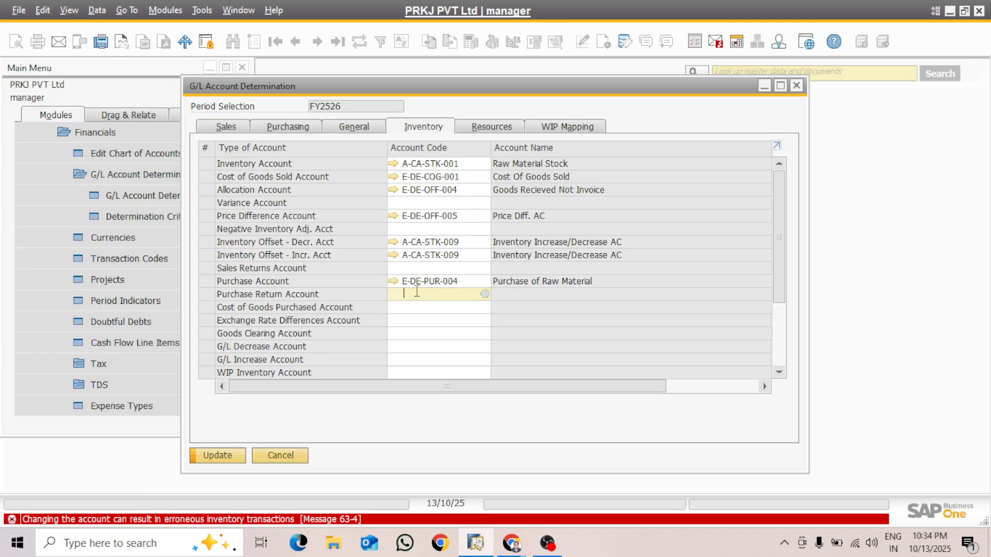
{"action": "right_click", "coordinate": [469, 284]}
{"action": "left_click", "coordinate": [510, 318]}
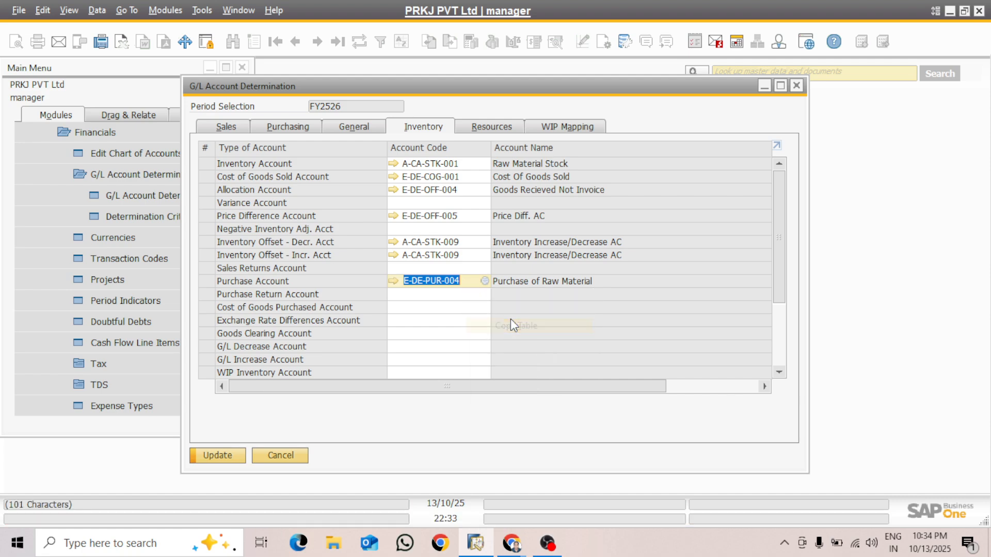
{"action": "left_click", "coordinate": [422, 298]}
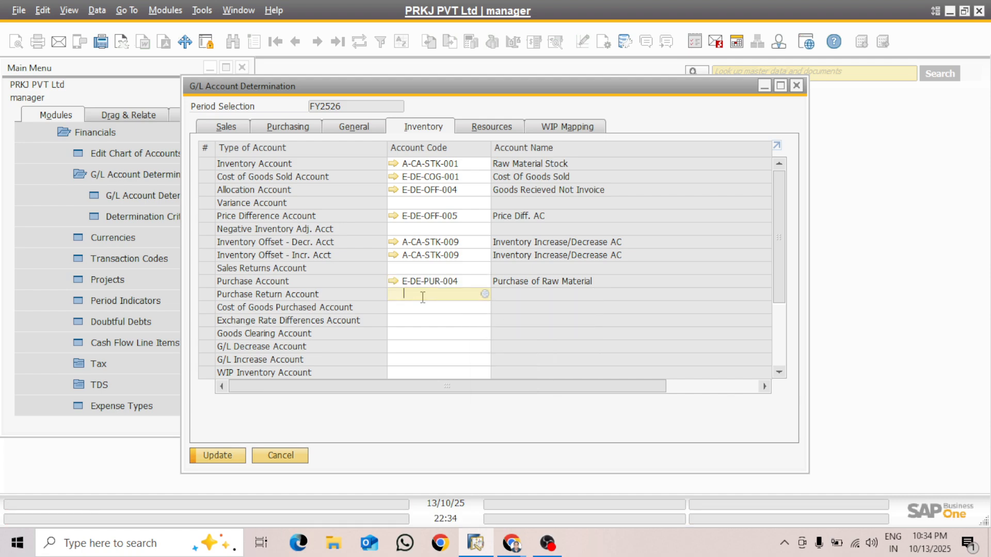
{"action": "key", "text": "ctrl+v"}
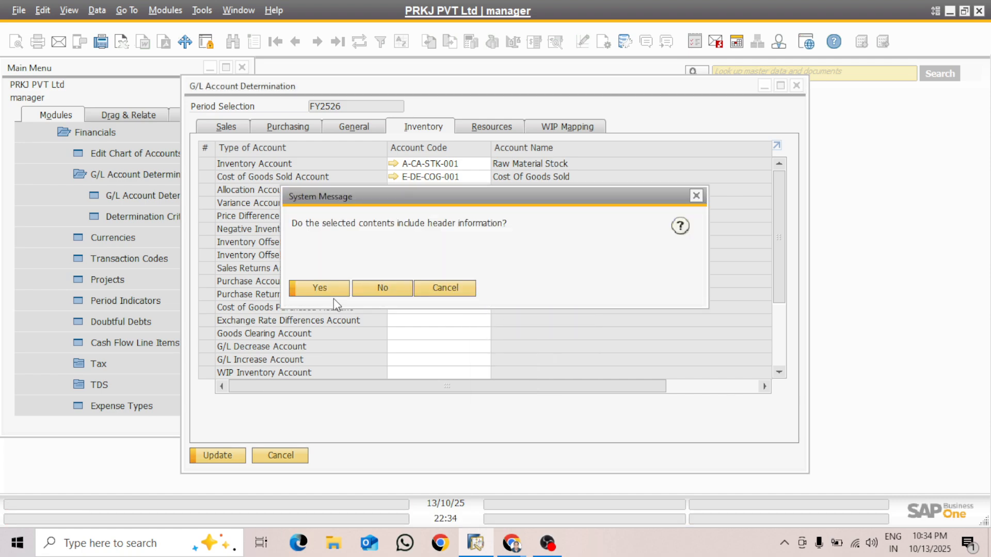
{"action": "left_click", "coordinate": [332, 290]}
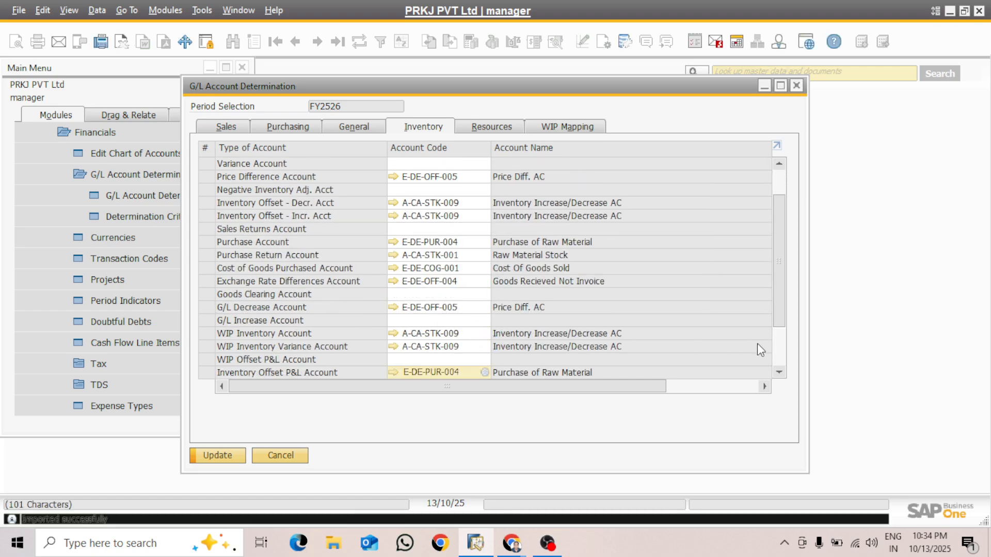
Step: Clear the account code from Inventory Offset P&L Account
{"action": "scroll", "coordinate": [776, 284], "scroll_direction": "down", "scroll_amount": 2}
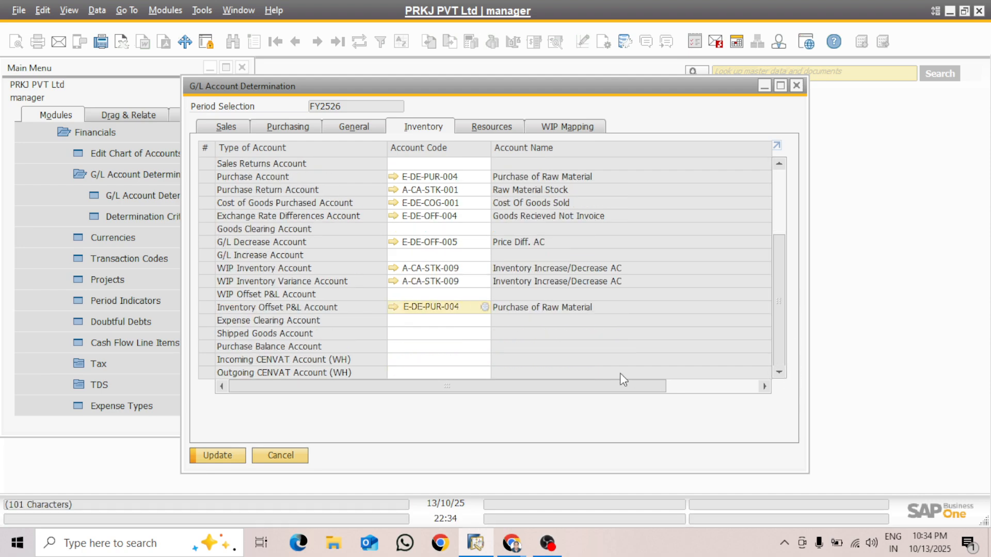
{"action": "left_click", "coordinate": [427, 321]}
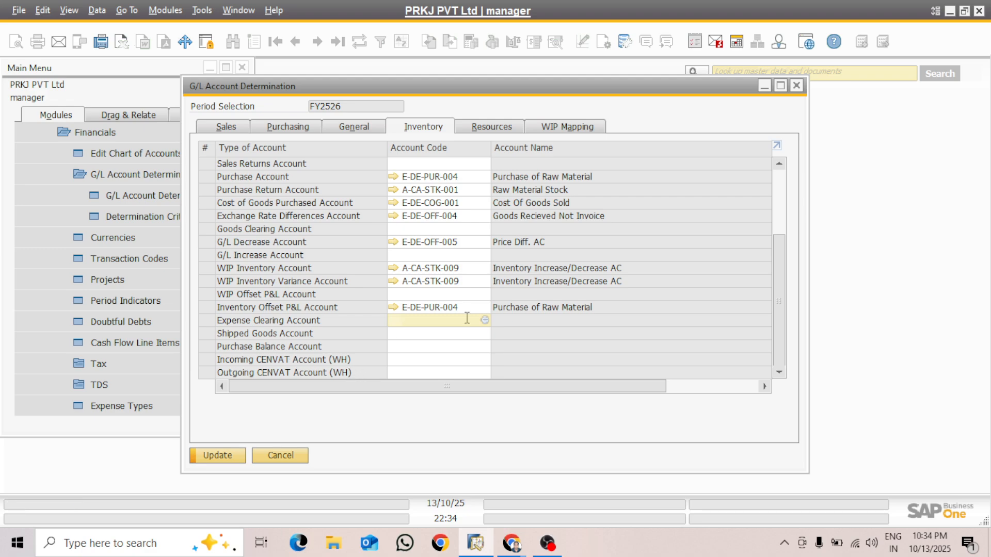
{"action": "left_click", "coordinate": [439, 333]}
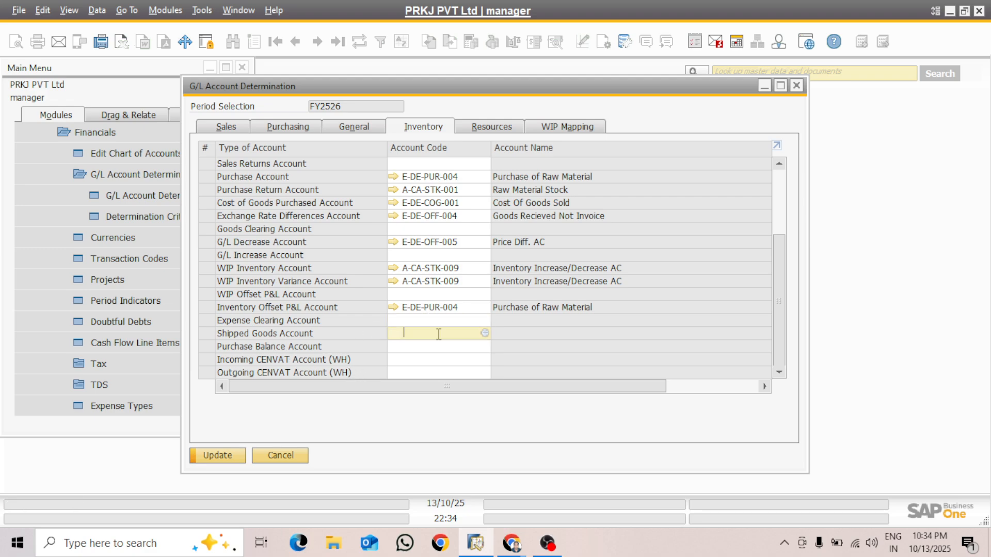
{"action": "left_click", "coordinate": [459, 306]}
{"action": "key", "text": "BackSpace"}
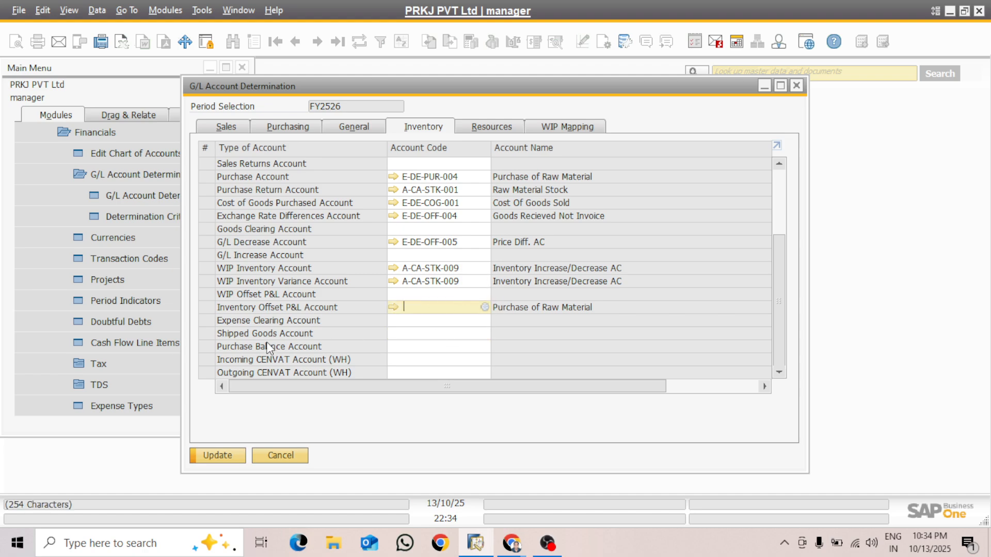
{"action": "left_click", "coordinate": [409, 346]}
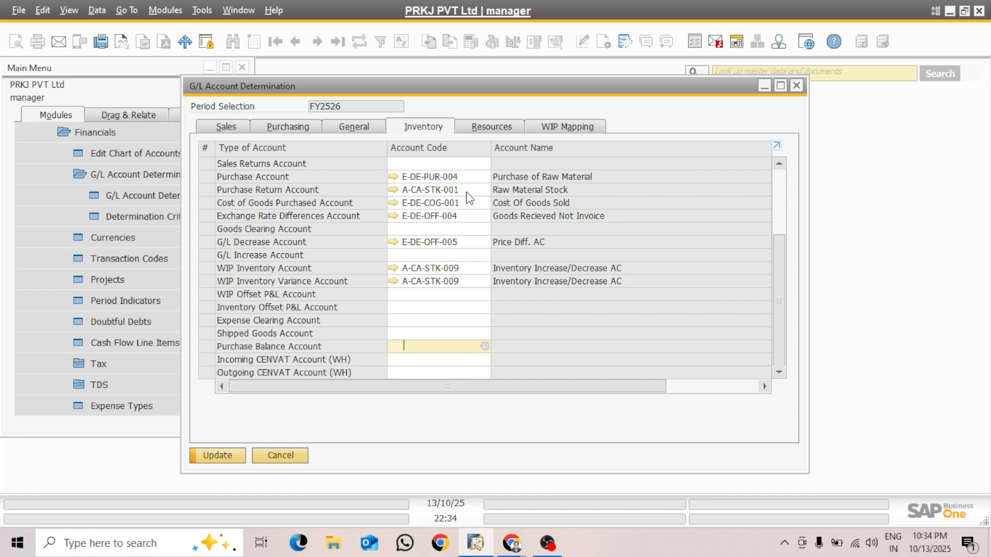
Step: For the Goods Clearing Account, search the account list by name for "cle" and "good"
{"action": "left_click", "coordinate": [434, 227]}
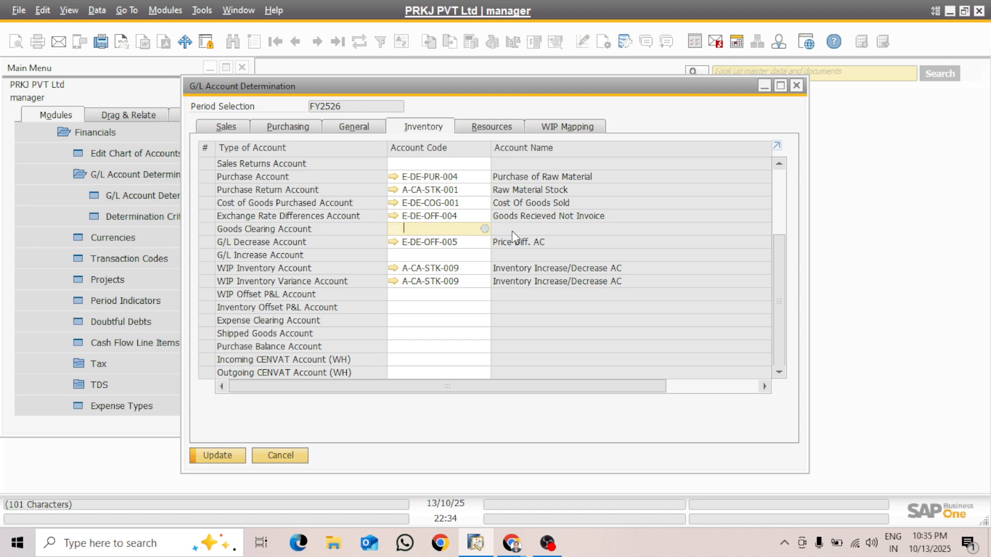
{"action": "left_click", "coordinate": [485, 229]}
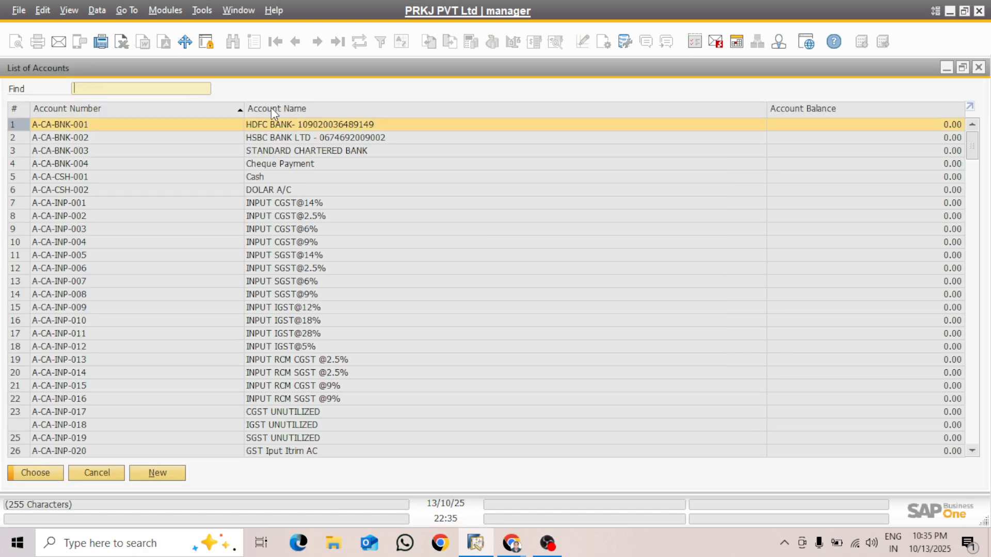
{"action": "double_click", "coordinate": [271, 108]}
{"action": "type", "text": "c"}
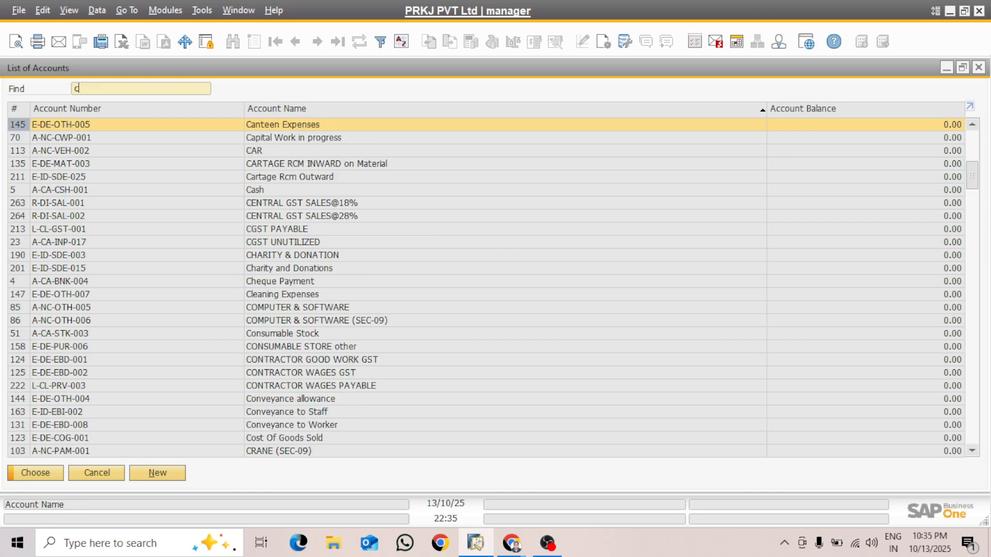
{"action": "type", "text": "le"}
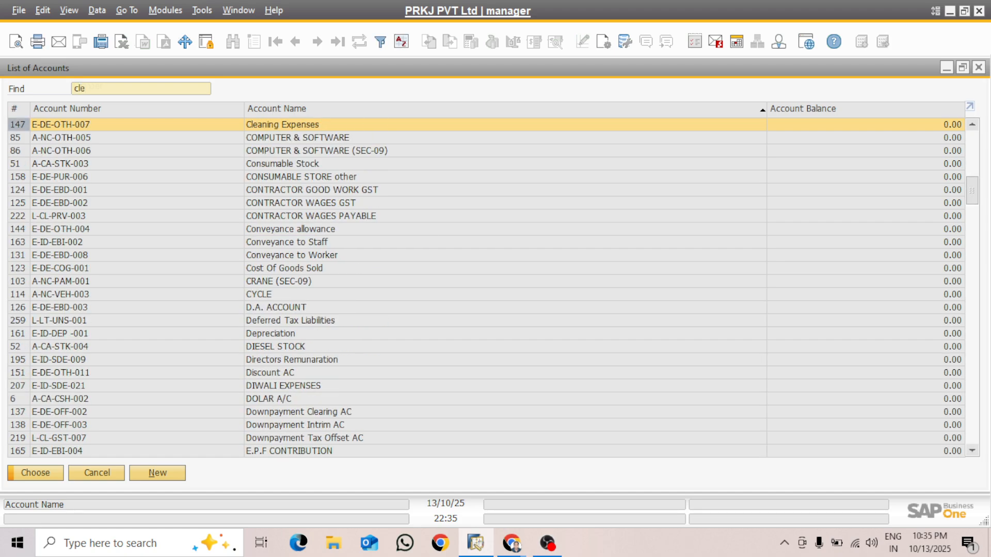
{"action": "key", "text": "BackSpace"}
{"action": "key", "text": "BackSpace"}
{"action": "key", "text": "BackSpace"}
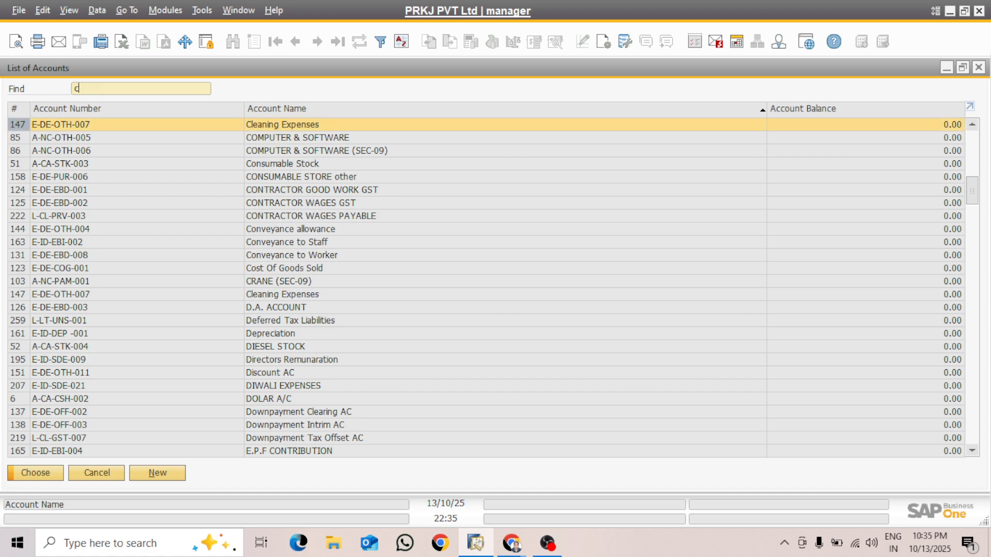
{"action": "type", "text": "good"}
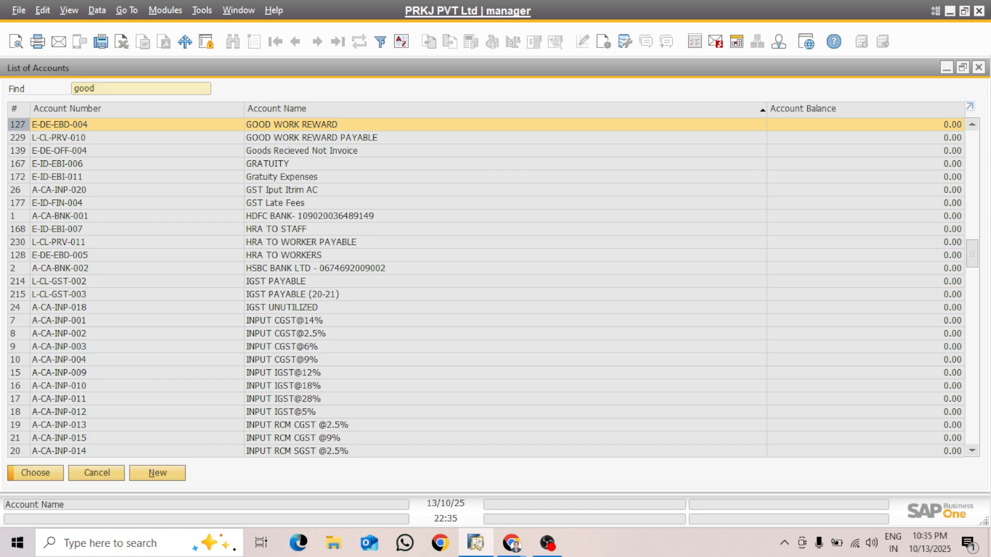
Step: Start a new asset account under Stock In hand with the code A-CA-STK-010, based on the Inventory Increase/Decrease AC code
{"action": "left_click", "coordinate": [157, 472]}
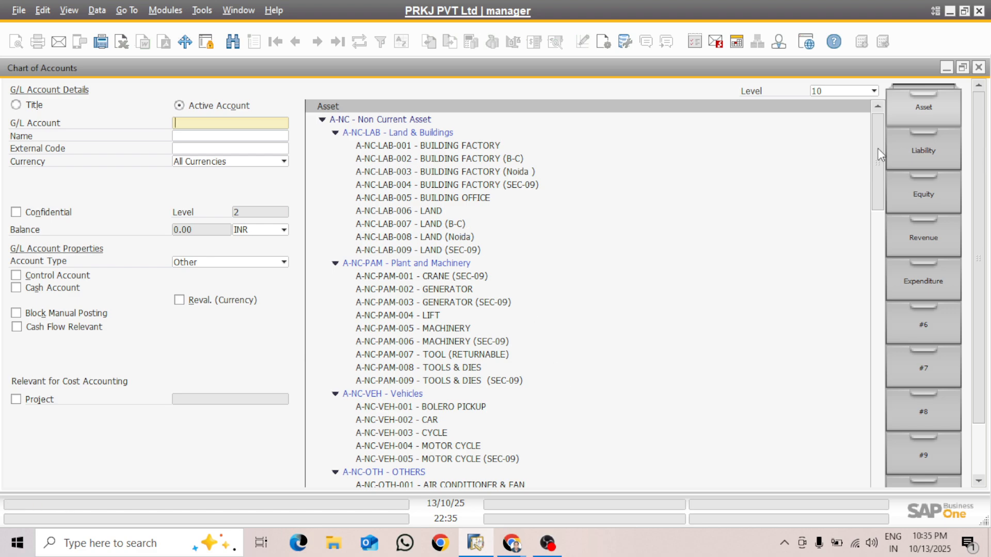
{"action": "left_click_drag", "start_coordinate": [875, 143], "coordinate": [898, 491]}
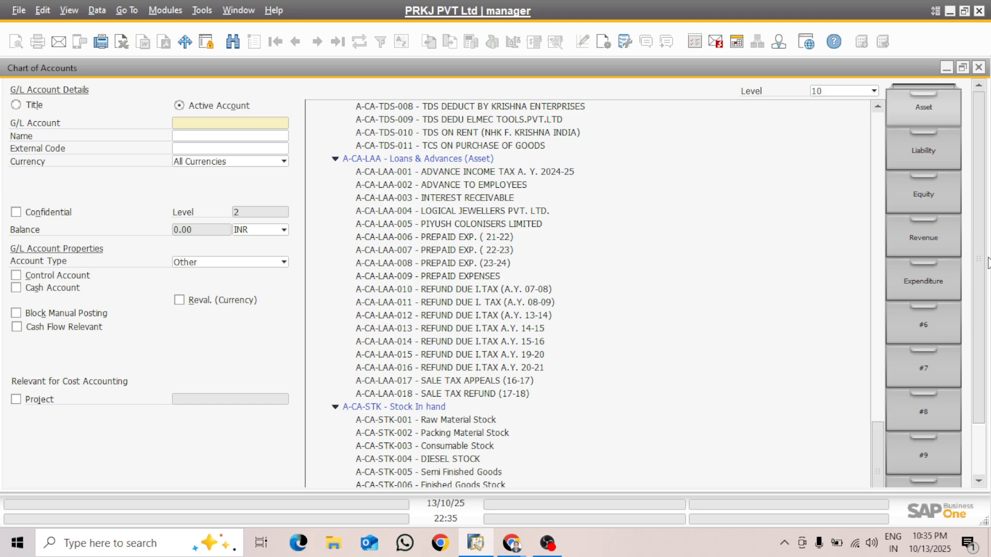
{"action": "scroll", "coordinate": [984, 264], "scroll_direction": "down", "scroll_amount": 1}
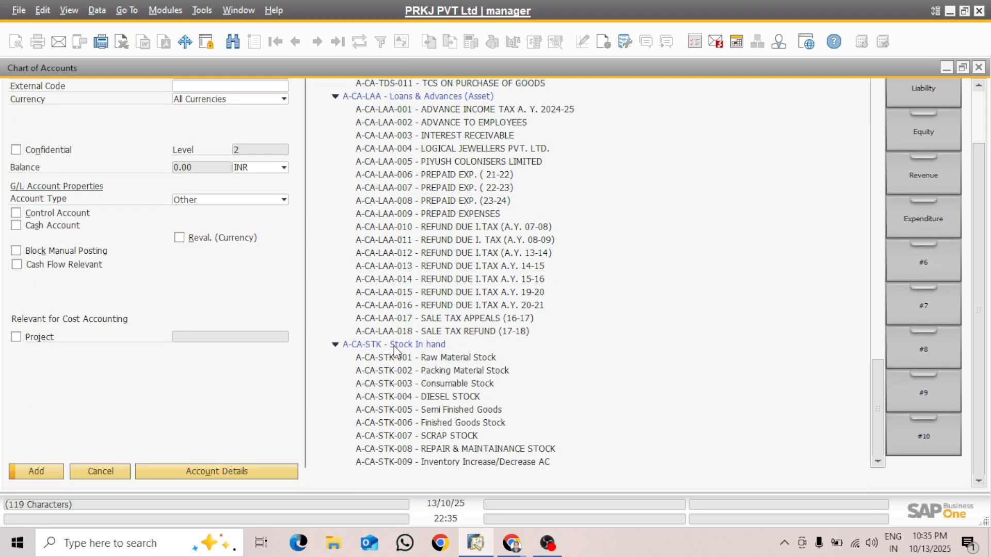
{"action": "left_click", "coordinate": [403, 461]}
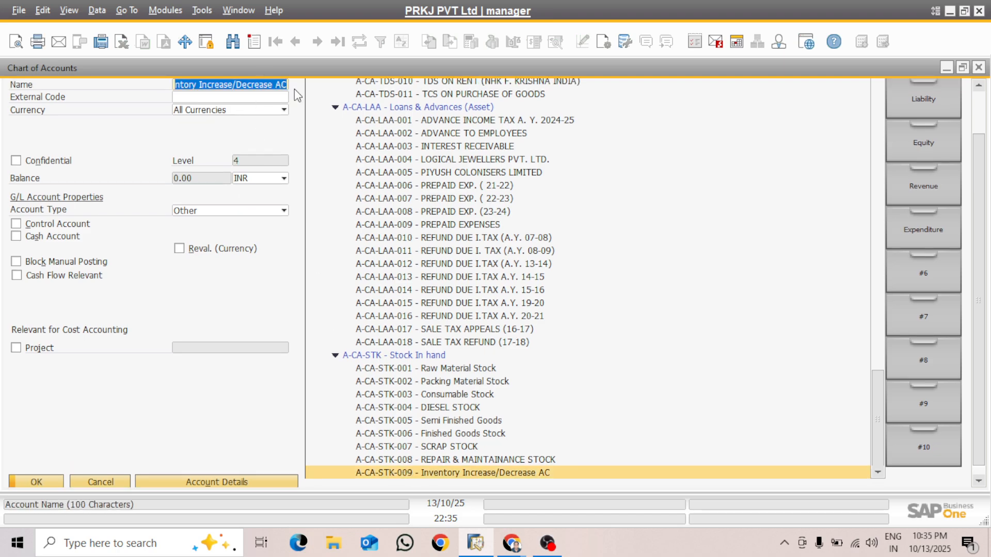
{"action": "left_click_drag", "start_coordinate": [984, 293], "coordinate": [983, 242]}
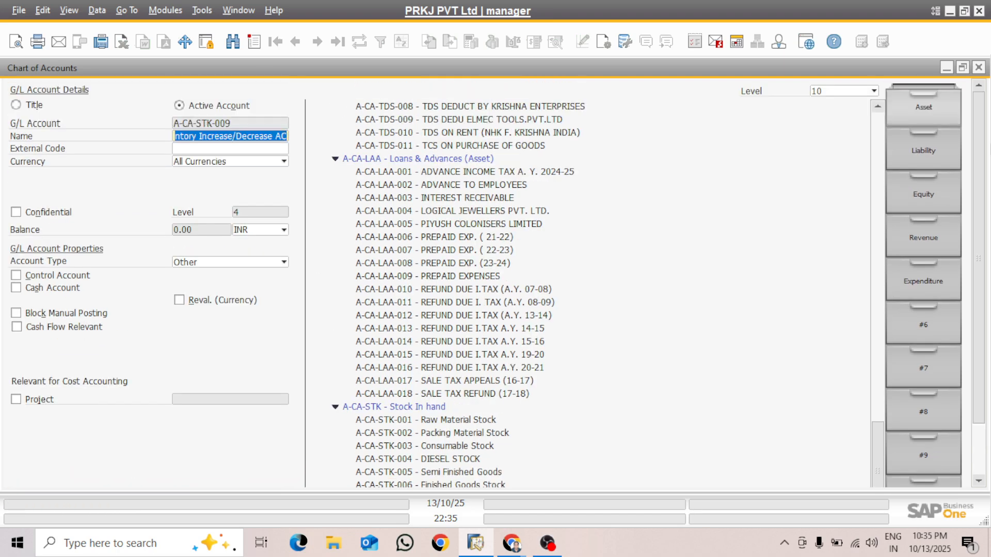
{"action": "right_click", "coordinate": [243, 131]}
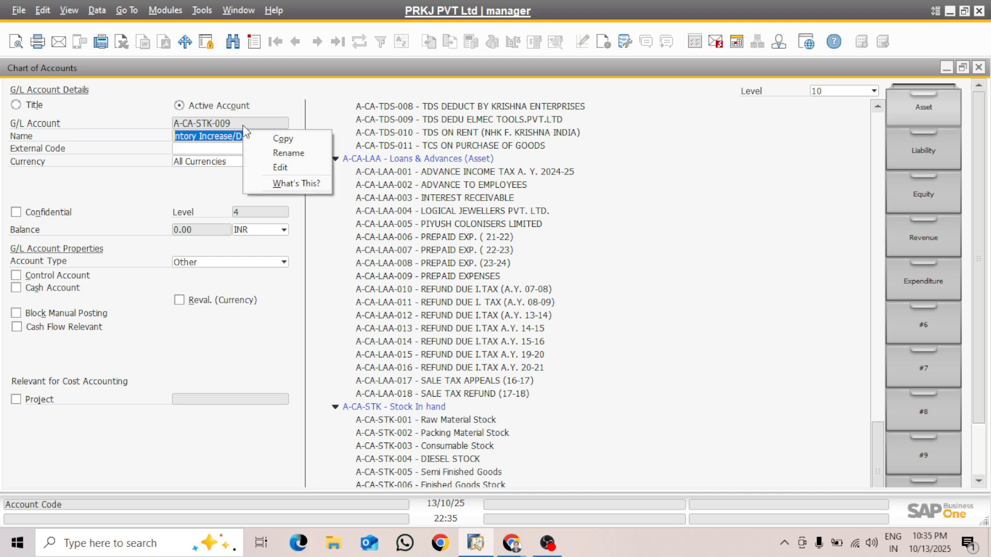
{"action": "left_click", "coordinate": [315, 151]}
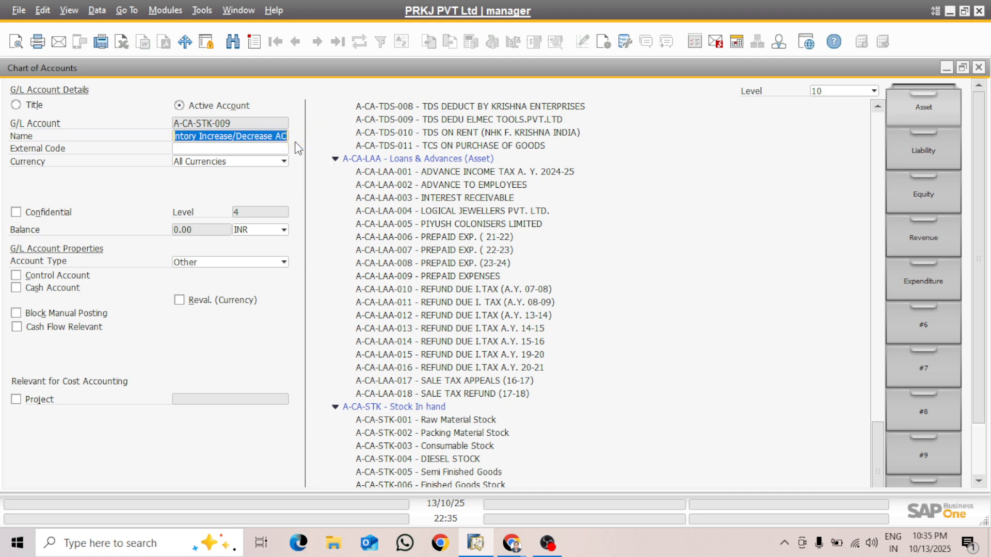
{"action": "key", "text": "ctrl+a"}
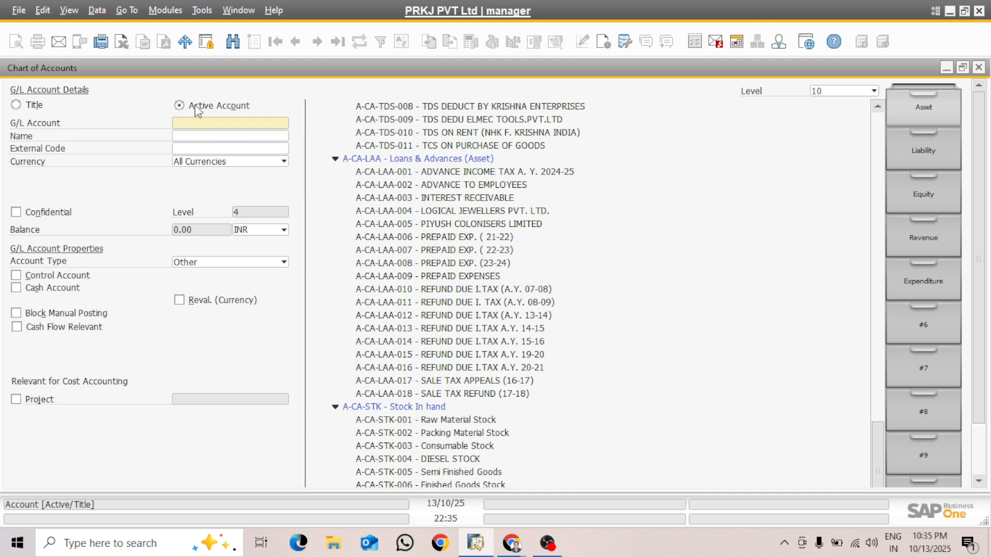
{"action": "type", "text": "A-CA-STK-009"}
{"action": "key", "text": "BackSpace"}
{"action": "type", "text": "1"}
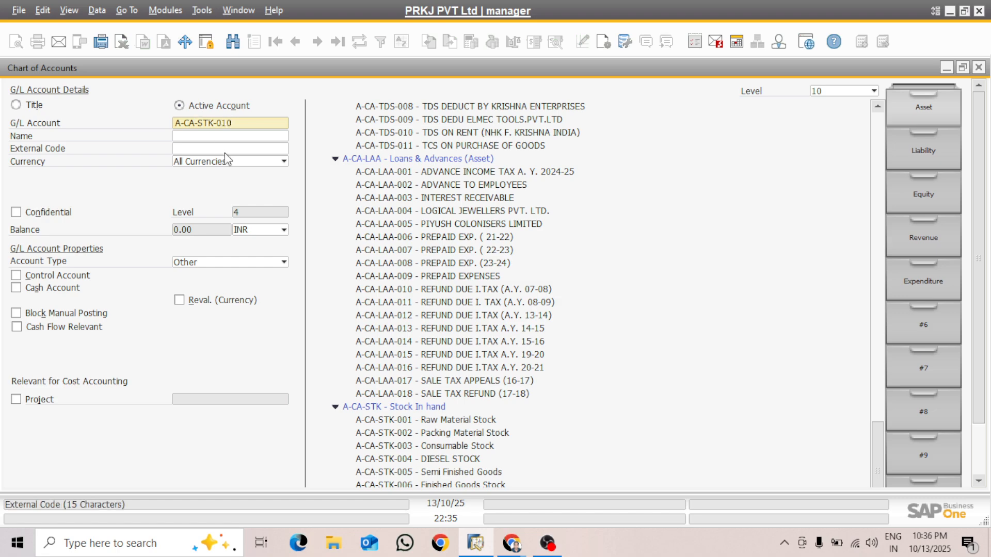
Step: Name the new account "Goods Clearing AC", add it and assign it as the Goods Clearing Account
{"action": "left_click", "coordinate": [196, 135]}
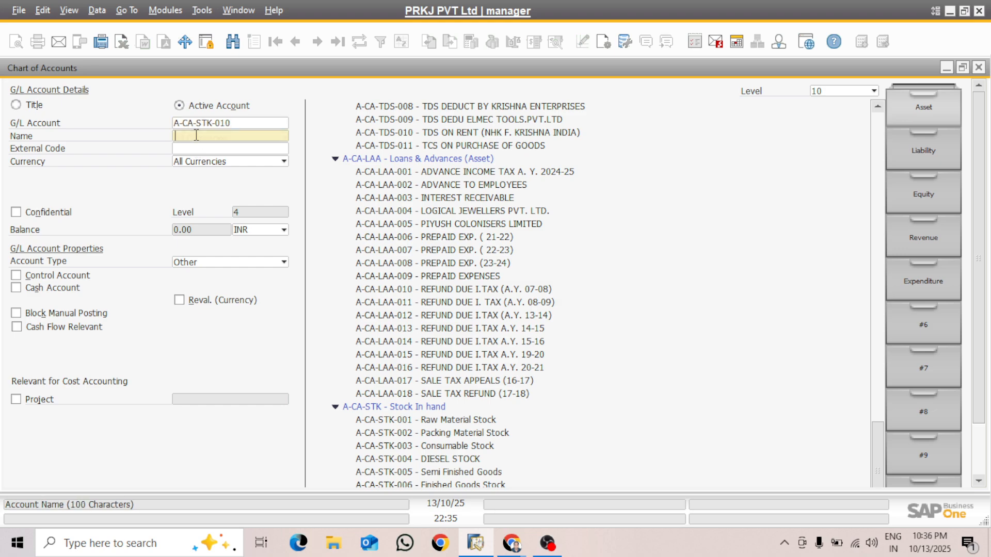
{"action": "type", "text": "G"}
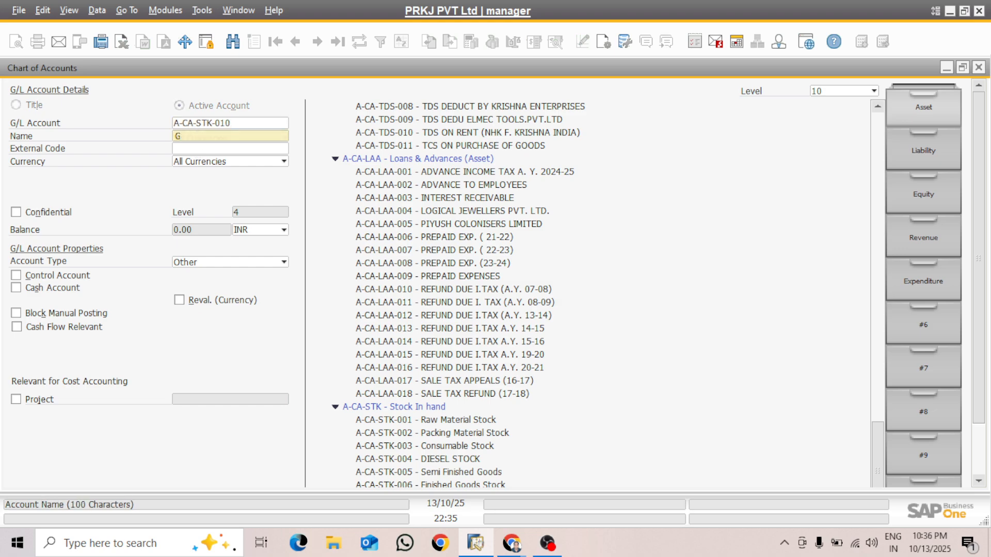
{"action": "type", "text": "oods Clearing AC"}
{"action": "key", "text": "Return"}
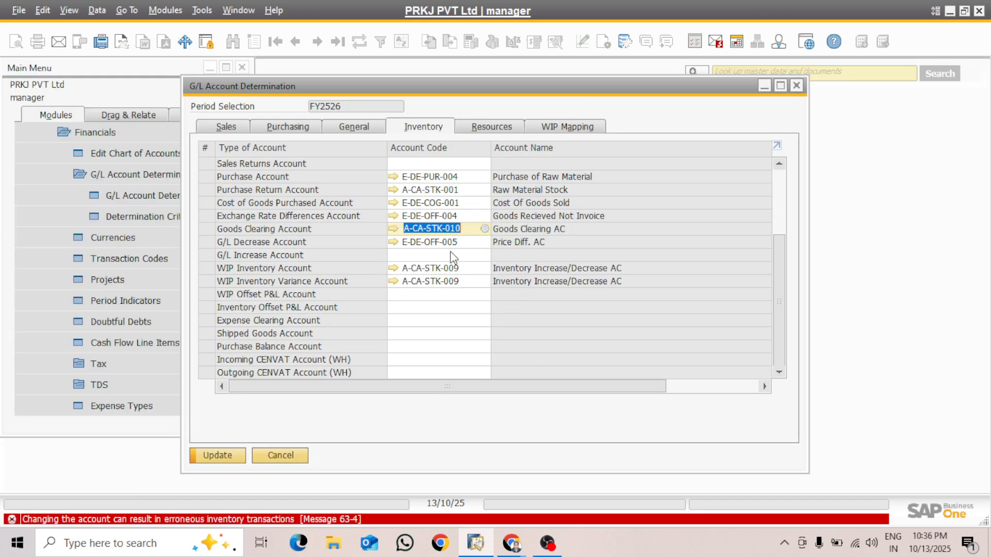
Step: Clear the G/L Decrease Account's code and search the account list by name for "g/l"
{"action": "left_click", "coordinate": [477, 243]}
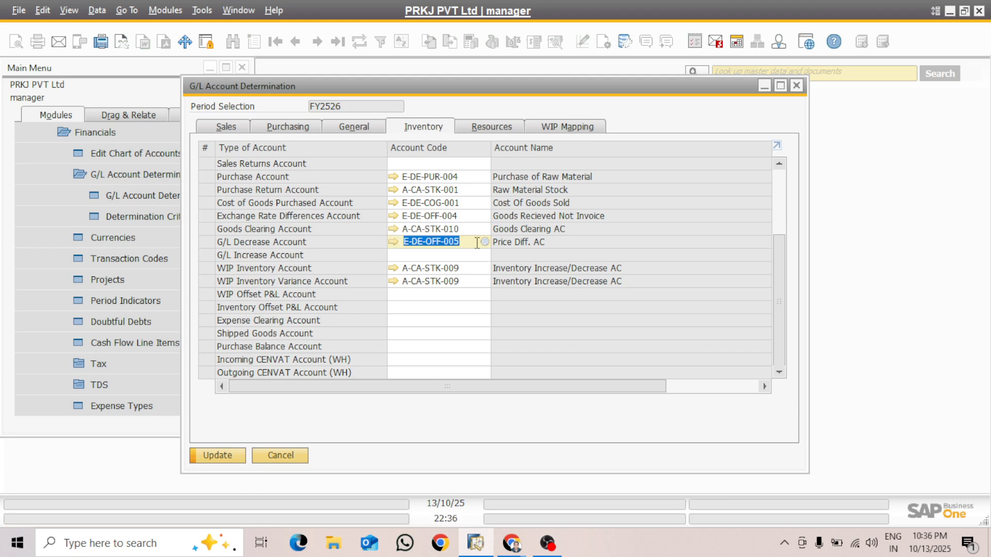
{"action": "key", "text": "BackSpace"}
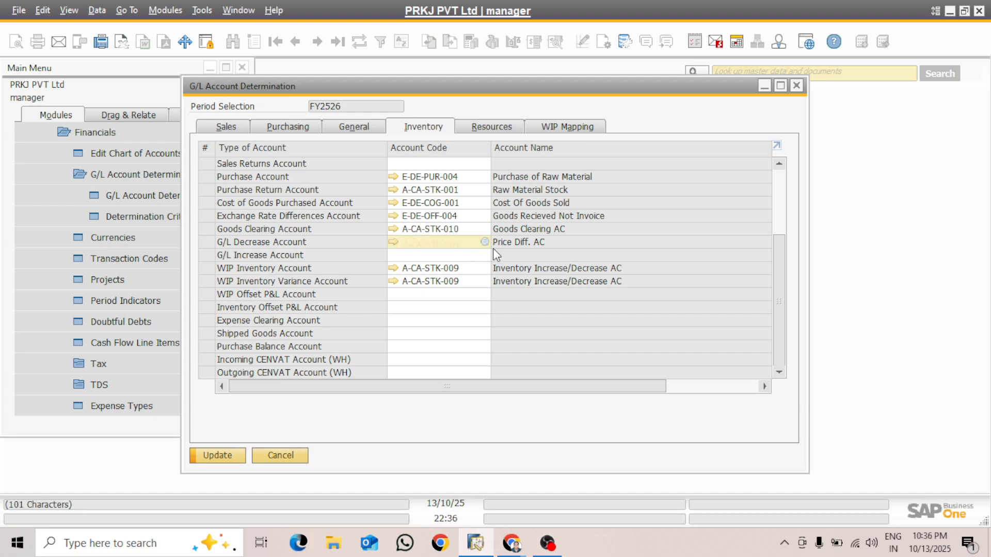
{"action": "left_click_drag", "start_coordinate": [781, 279], "coordinate": [784, 204]}
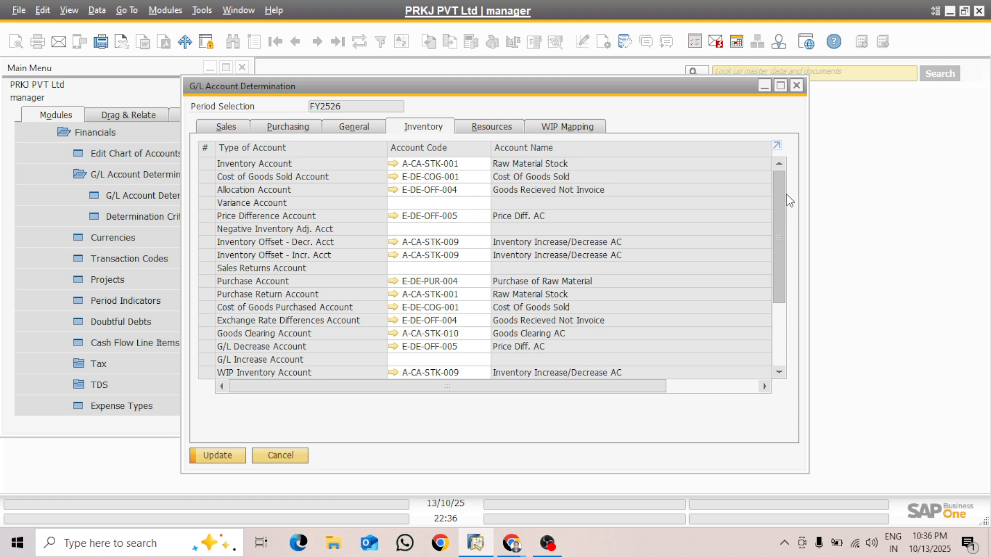
{"action": "scroll", "coordinate": [790, 233], "scroll_direction": "down", "scroll_amount": 1}
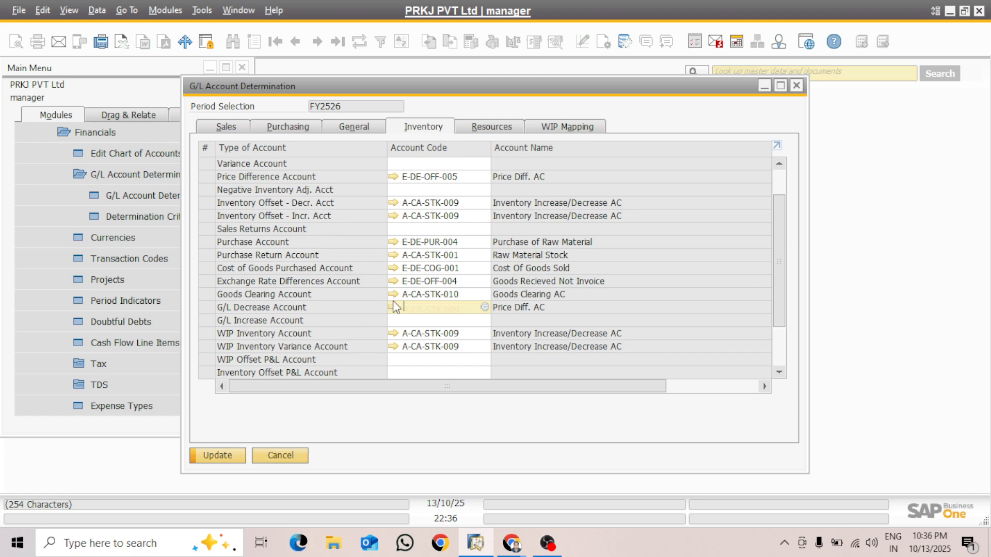
{"action": "left_click", "coordinate": [485, 308]}
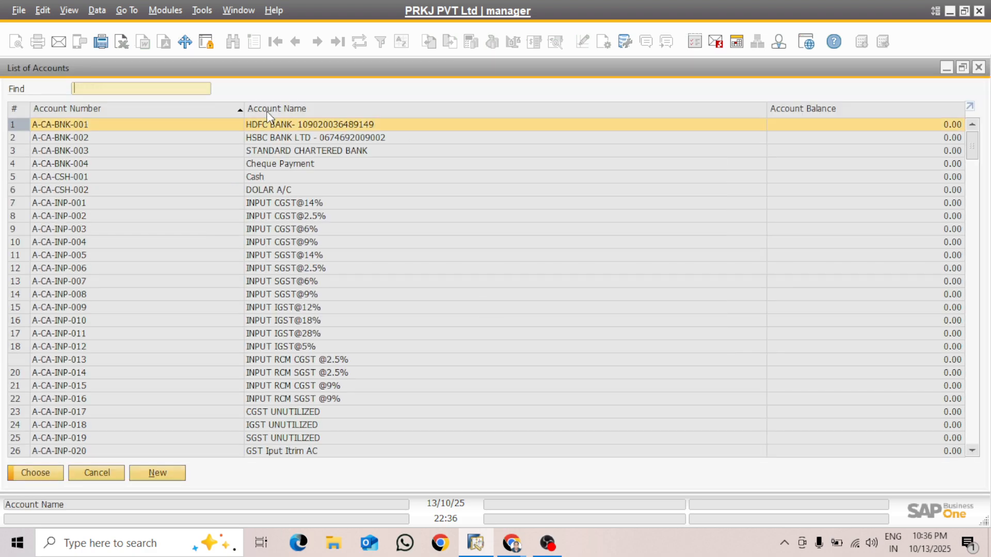
{"action": "double_click", "coordinate": [267, 110]}
{"action": "type", "text": "g"}
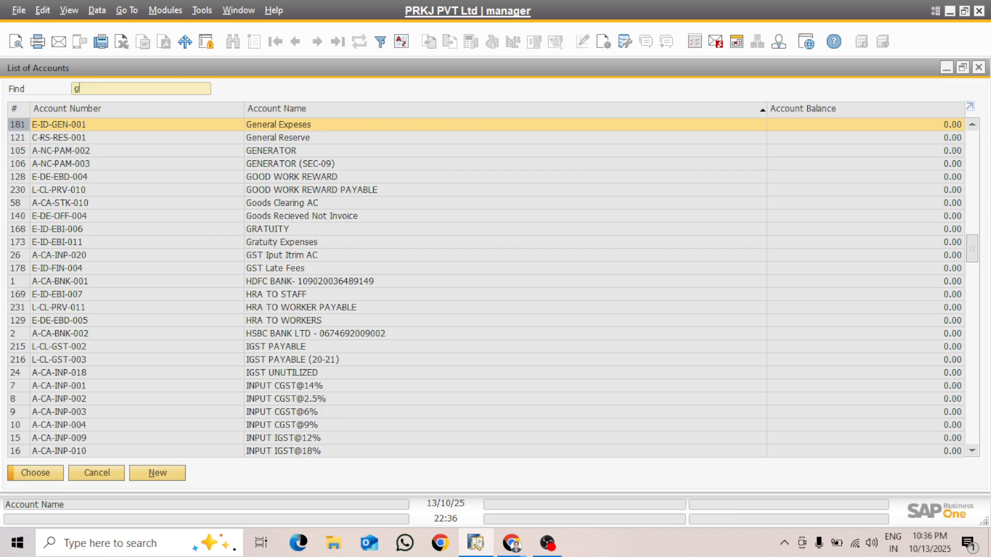
{"action": "type", "text": "/l"}
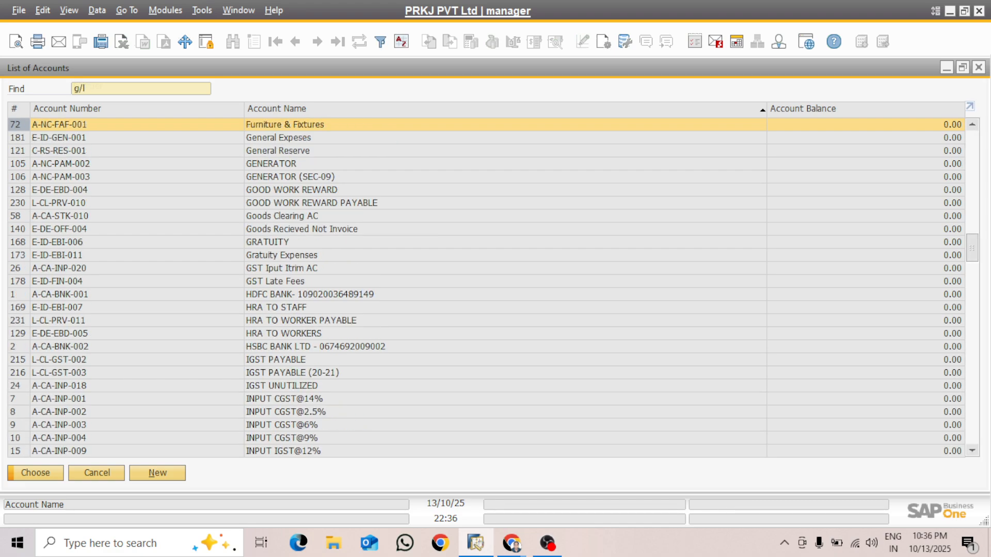
Step: Start a new asset account under Stock In hand with the code A-CA-STK-011, based on the Goods Clearing AC code
{"action": "left_click", "coordinate": [158, 473]}
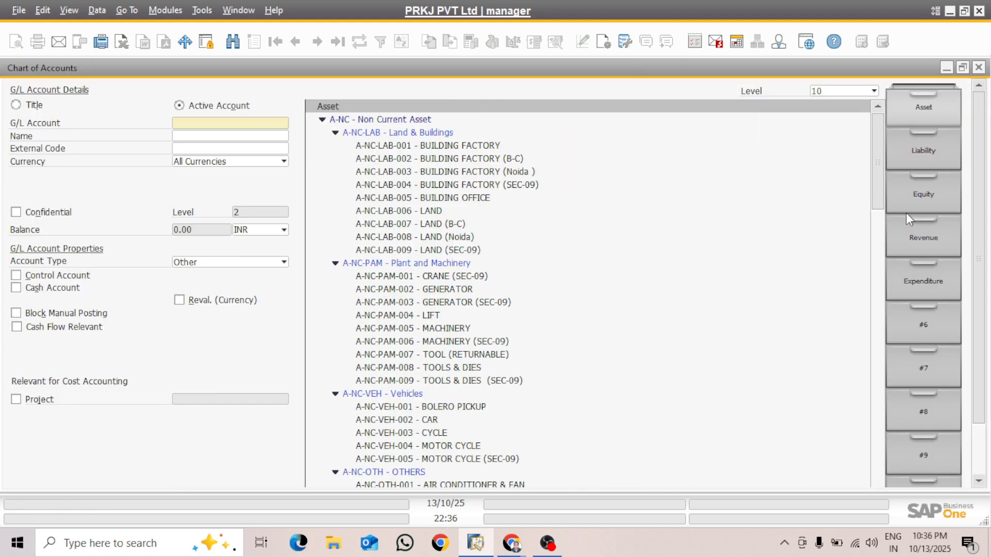
{"action": "left_click_drag", "start_coordinate": [875, 160], "coordinate": [846, 469]}
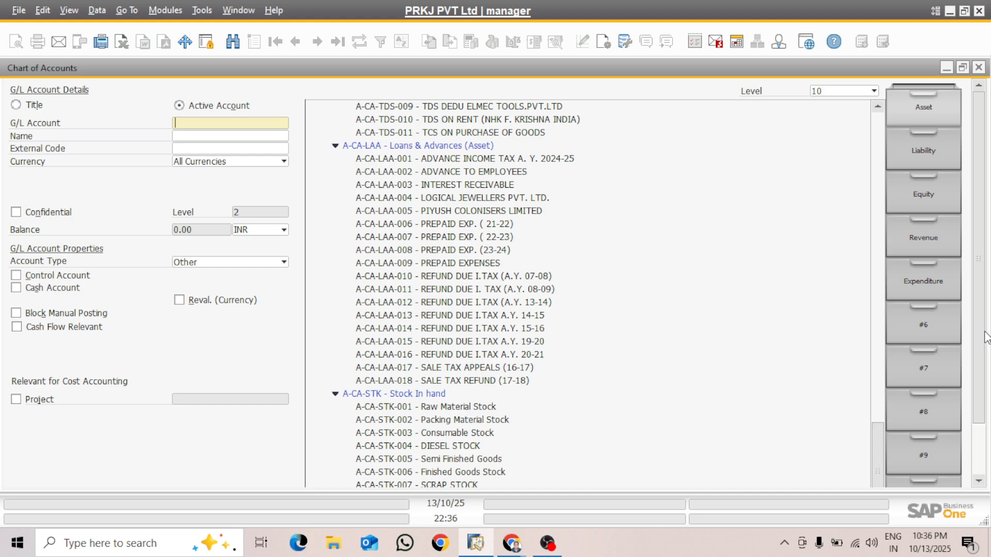
{"action": "left_click_drag", "start_coordinate": [984, 332], "coordinate": [988, 458]}
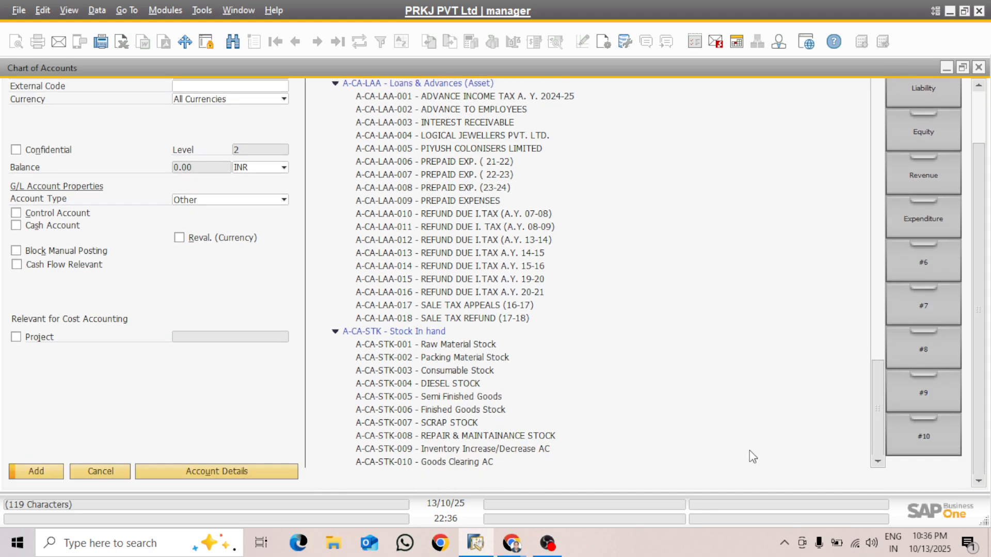
{"action": "left_click", "coordinate": [380, 467]}
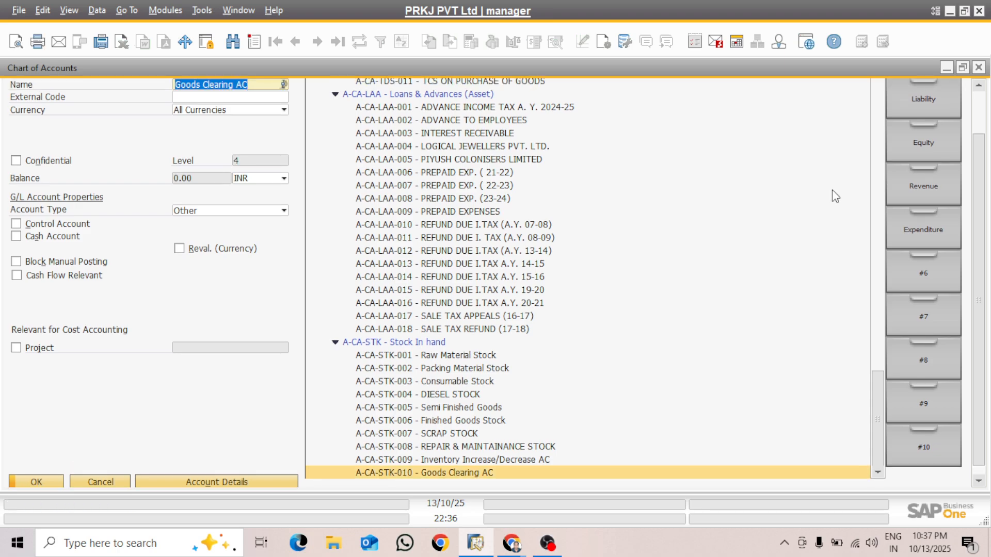
{"action": "left_click_drag", "start_coordinate": [984, 301], "coordinate": [986, 213]}
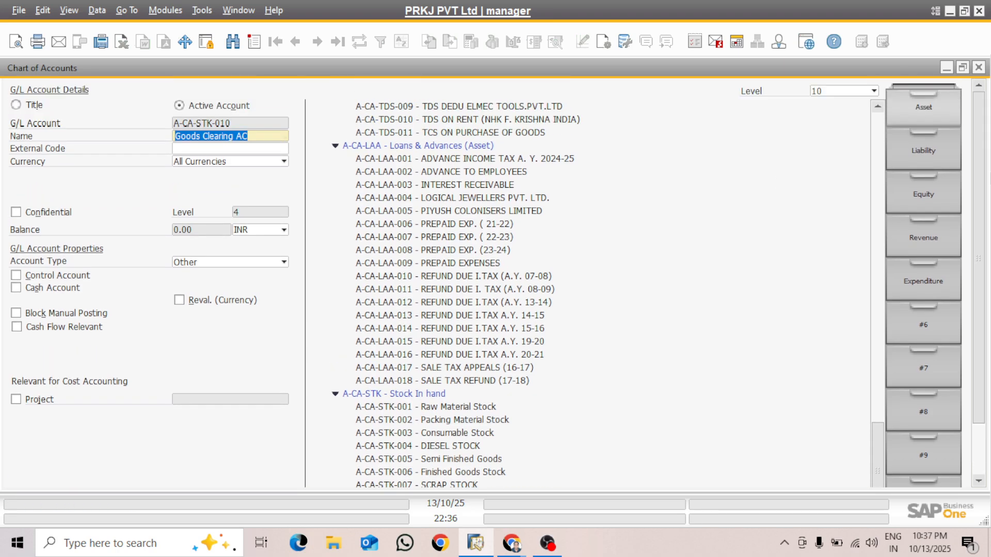
{"action": "right_click", "coordinate": [241, 132]}
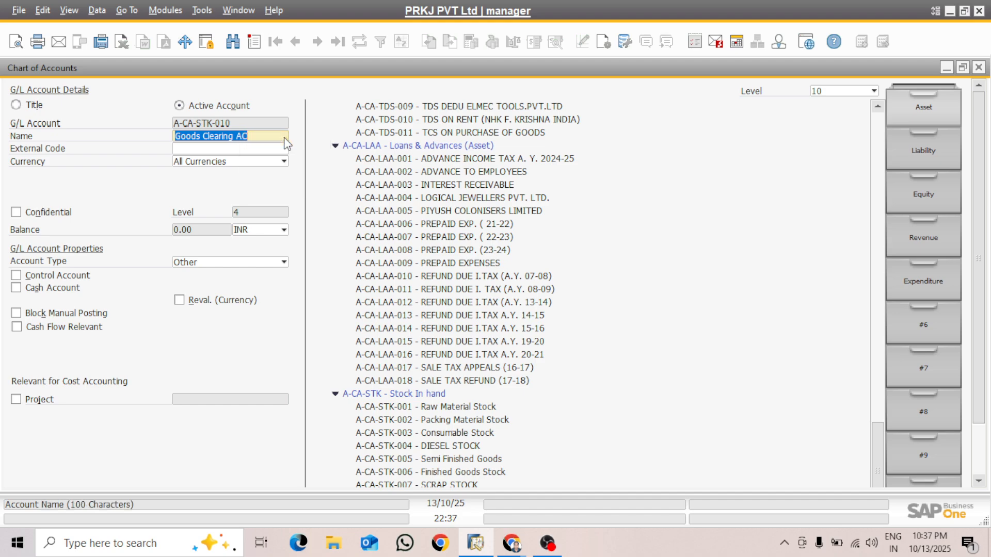
{"action": "key", "text": "ctrl+a"}
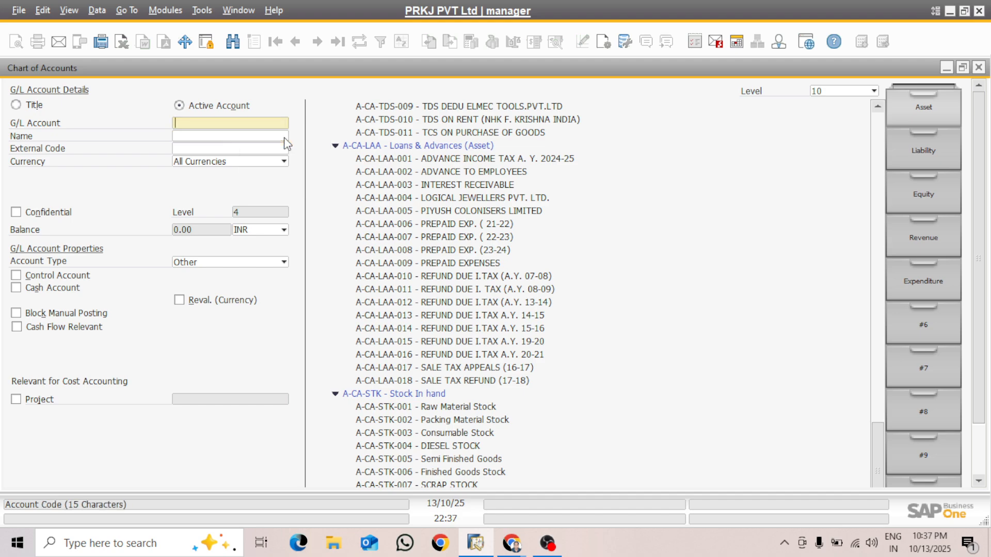
{"action": "type", "text": "A-CA-STK-010"}
{"action": "key", "text": "BackSpace"}
{"action": "type", "text": "1"}
{"action": "key", "text": "Tab"}
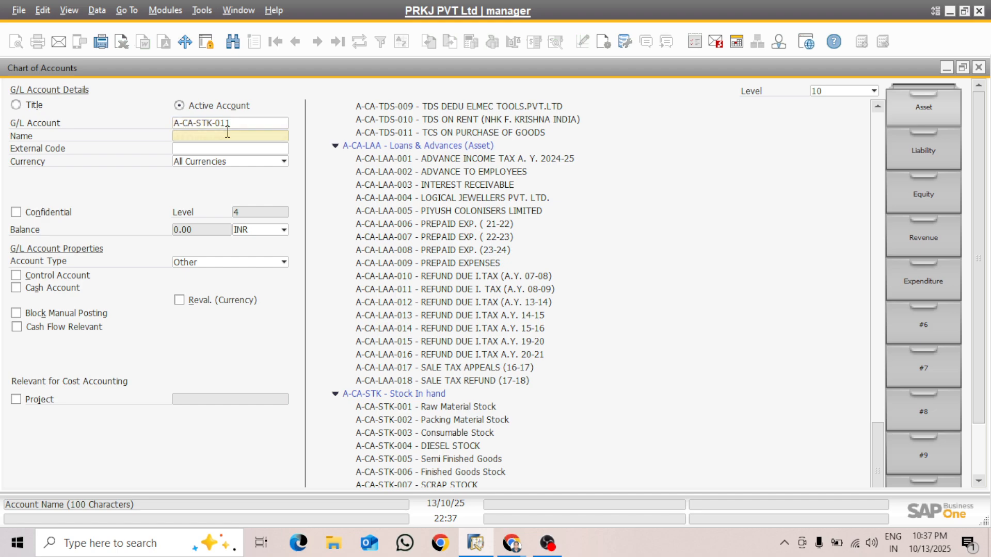
Step: Name the new account "G/L Jncrease & Dcrease AC", add it and assign it as the G/L Decrease Account
{"action": "type", "text": "G/"}
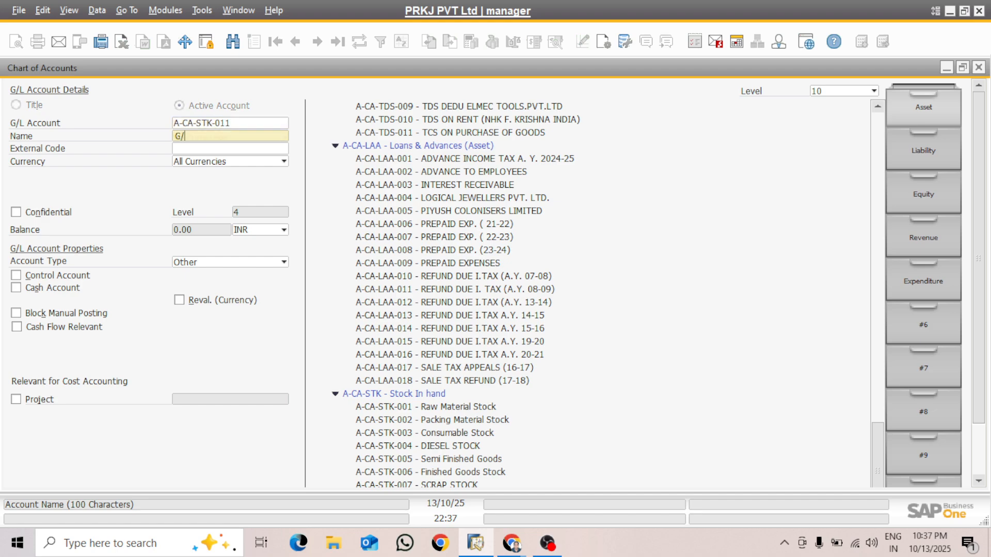
{"action": "type", "text": "L I"}
{"action": "key", "text": "BackSpace"}
{"action": "type", "text": "J"}
{"action": "type", "text": "ncreas"}
{"action": "type", "text": "e"}
{"action": "type", "text": " &"}
{"action": "type", "text": " D"}
{"action": "type", "text": "r"}
{"action": "type", "text": "crease"}
{"action": "type", "text": " AC"}
{"action": "key", "text": "Return"}
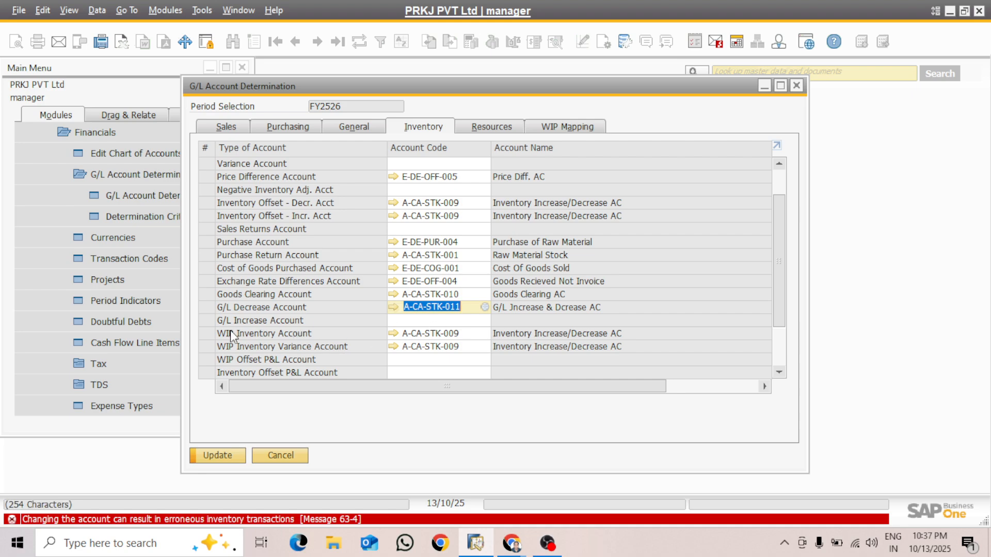
Step: Copy the code A-CA-STK-011 from the G/L Decrease Account to the G/L Increase Account
{"action": "right_click", "coordinate": [467, 303]}
{"action": "left_click", "coordinate": [503, 327]}
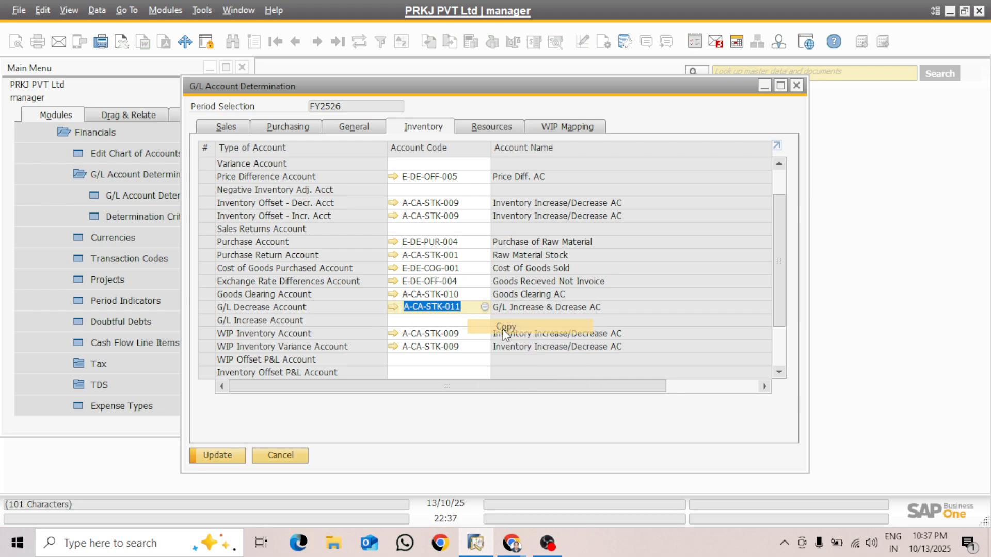
{"action": "left_click", "coordinate": [415, 321]}
{"action": "key", "text": "ctrl+v"}
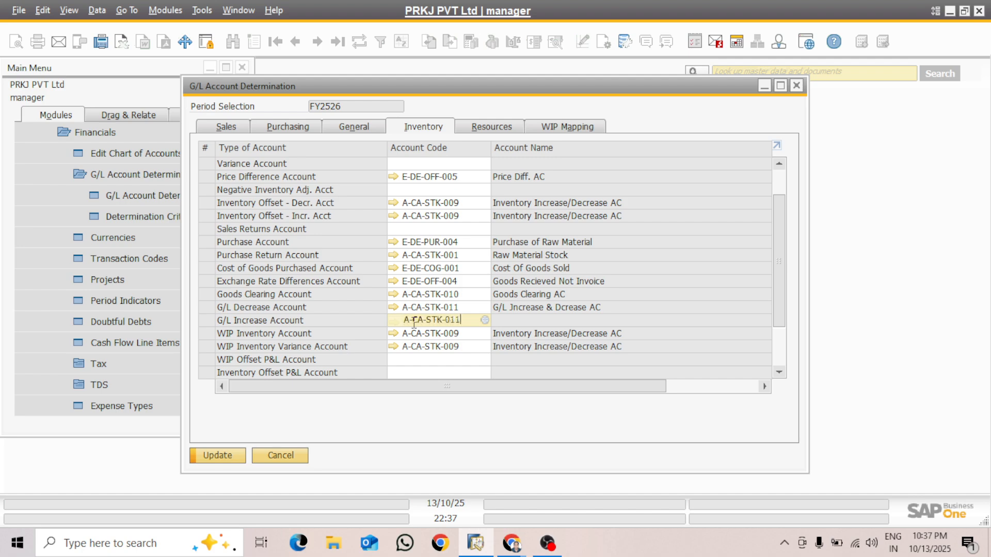
{"action": "left_click", "coordinate": [474, 359]}
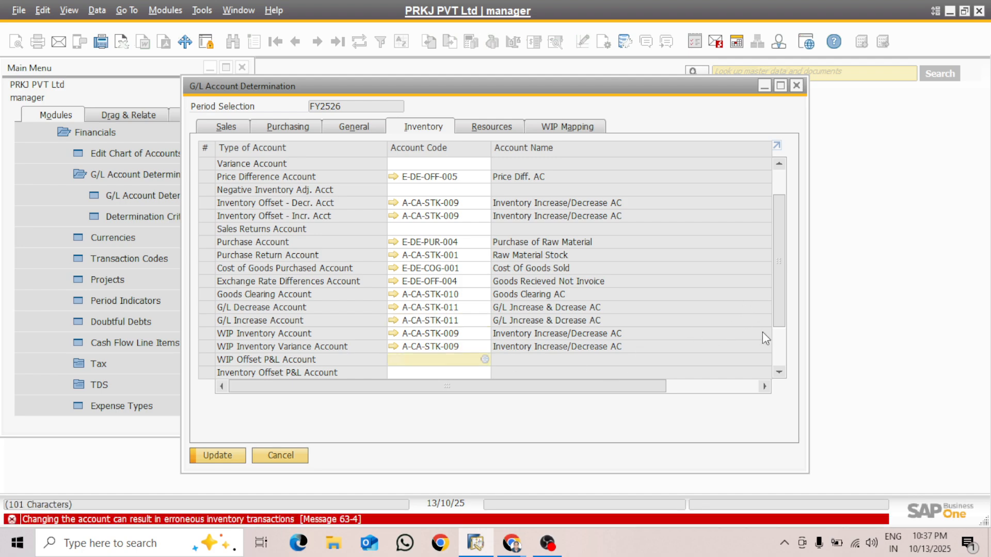
Step: Clear the account codes from WIP Inventory Account and WIP Inventory Variance Account
{"action": "left_click_drag", "start_coordinate": [779, 282], "coordinate": [778, 344]}
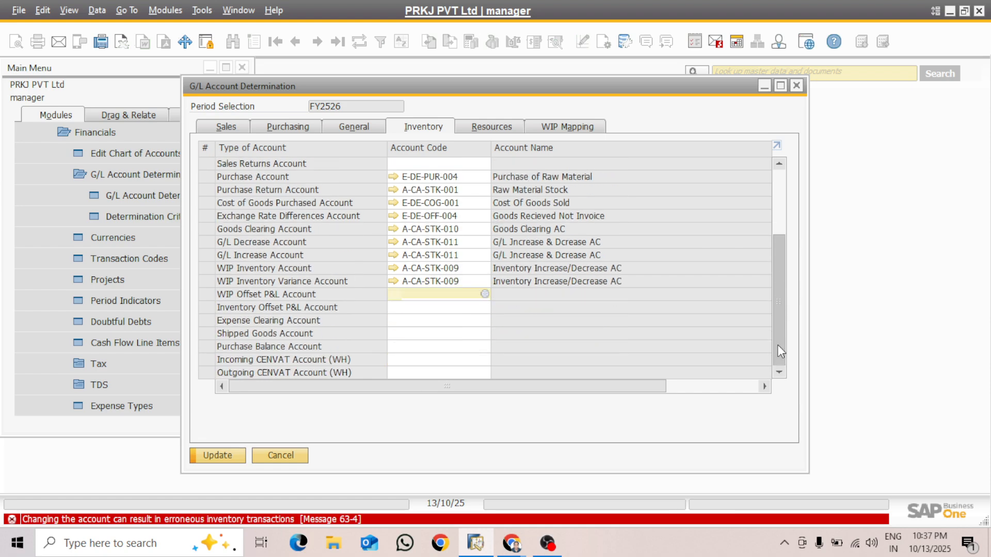
{"action": "left_click", "coordinate": [471, 268]}
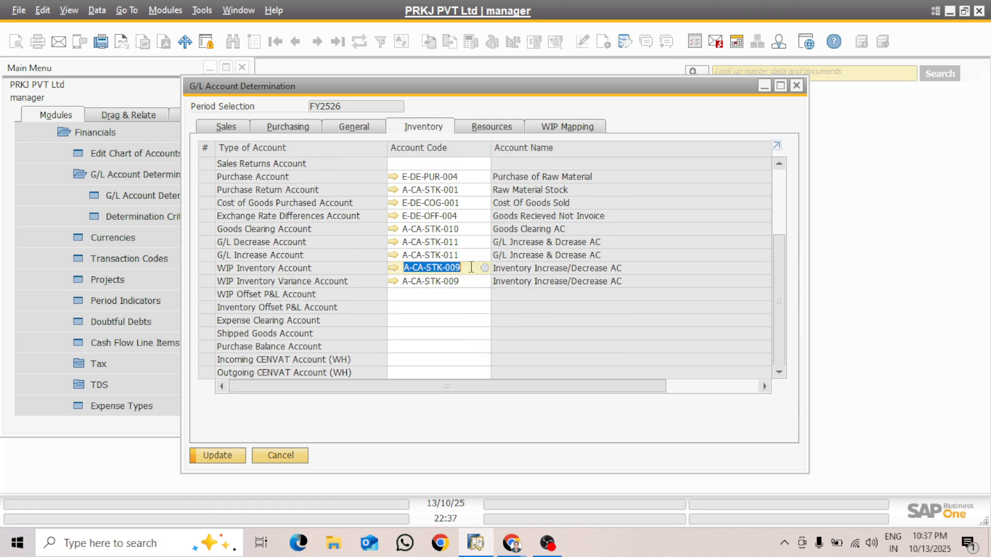
{"action": "key", "text": "Delete"}
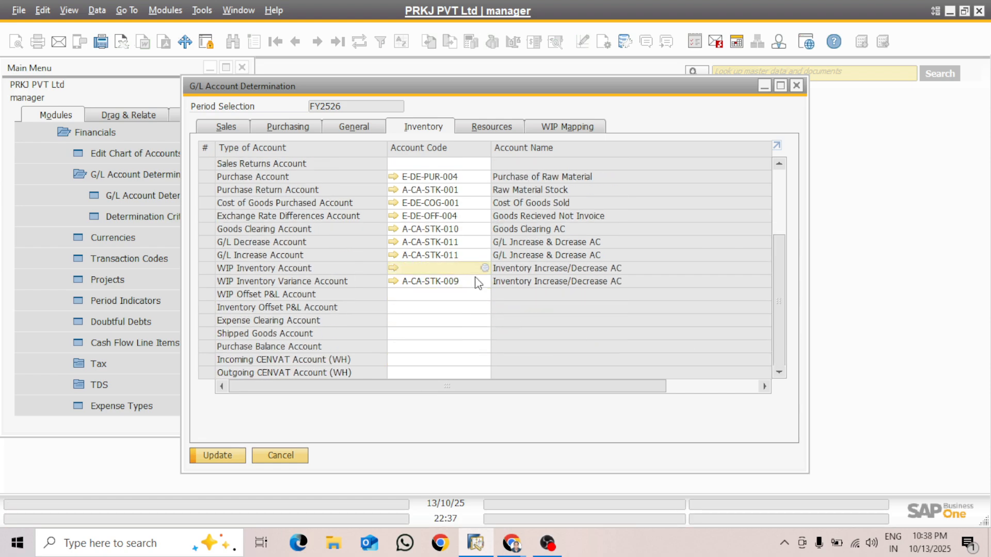
{"action": "left_click", "coordinate": [475, 279]}
{"action": "key", "text": "Delete"}
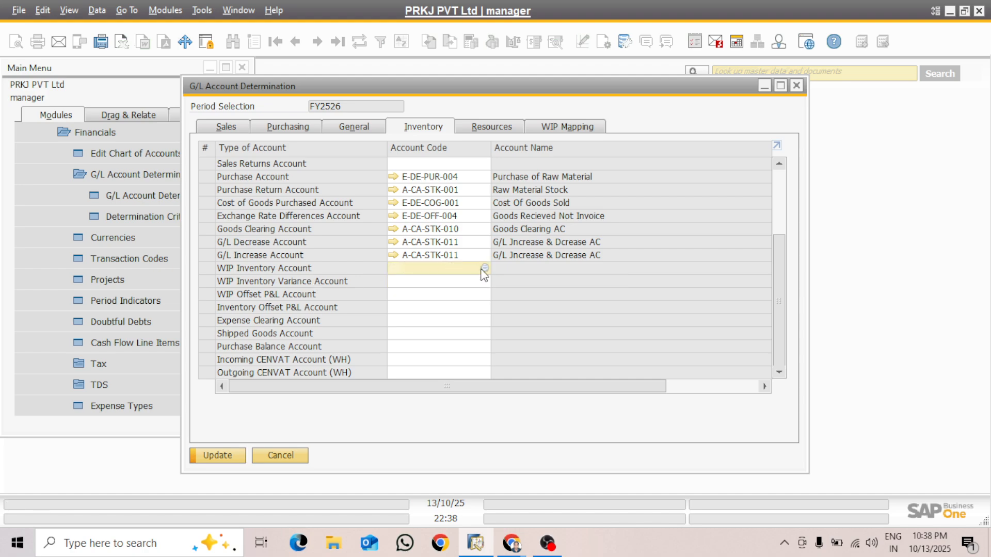
Step: Search the account list by name for "ca" and assign Capital Work in progress (A-NC-CWP-001) as the WIP Inventory Account
{"action": "key", "text": "Tab"}
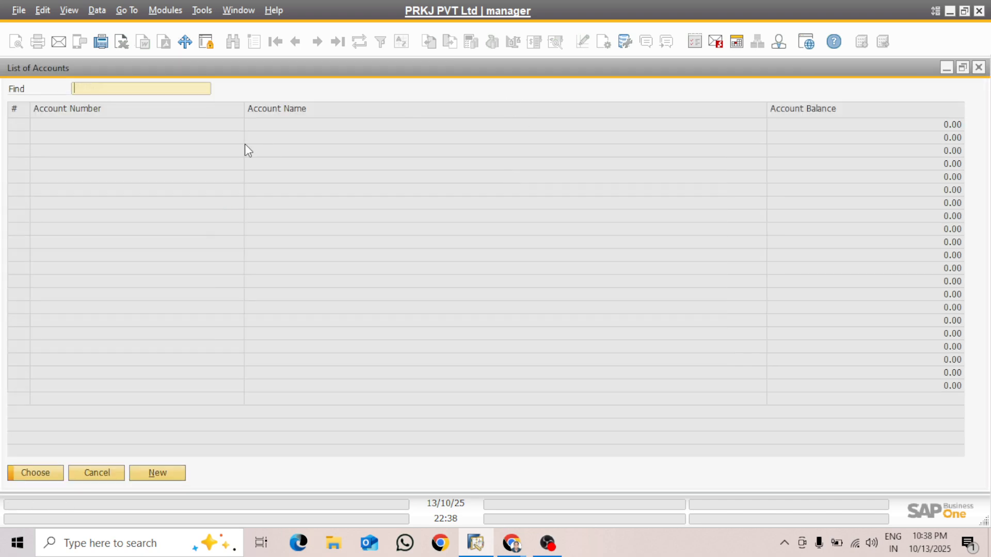
{"action": "double_click", "coordinate": [284, 109]}
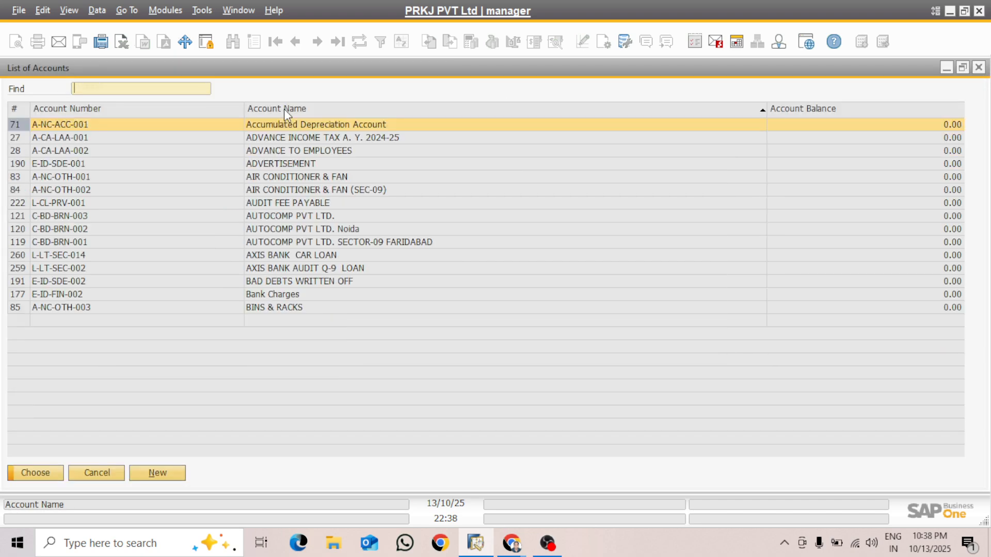
{"action": "type", "text": "ca"}
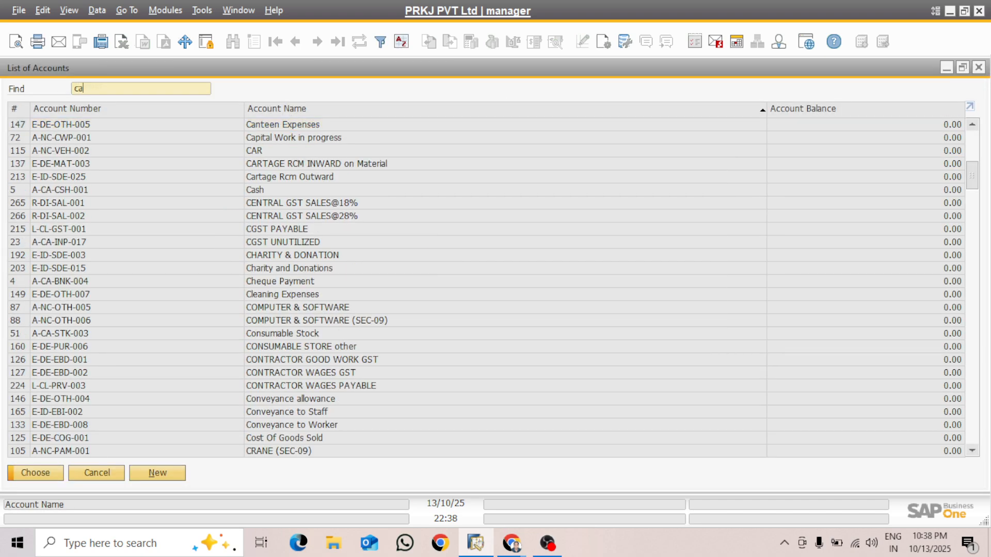
{"action": "left_click", "coordinate": [320, 138]}
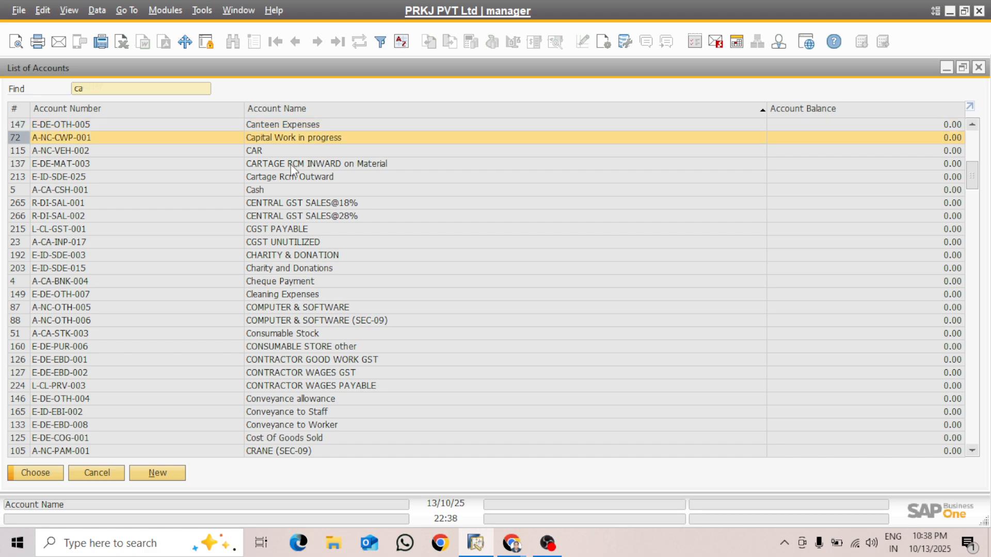
{"action": "left_click", "coordinate": [45, 475]}
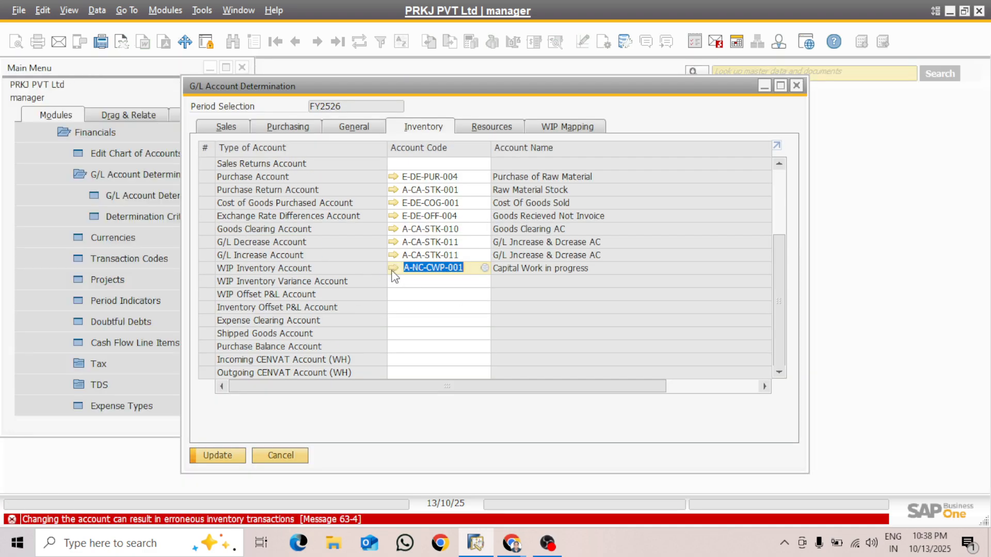
Step: Rename account A-NC-CWP-001 to "Work in progress" in the chart of accounts, save it and return to the account determination
{"action": "left_click", "coordinate": [393, 268]}
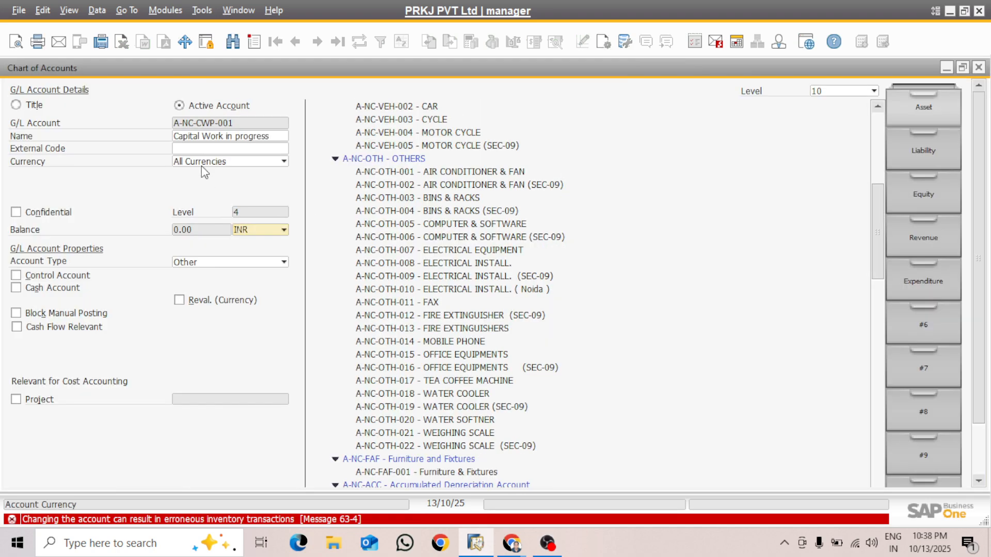
{"action": "left_click", "coordinate": [207, 136]}
{"action": "left_click", "coordinate": [202, 135]}
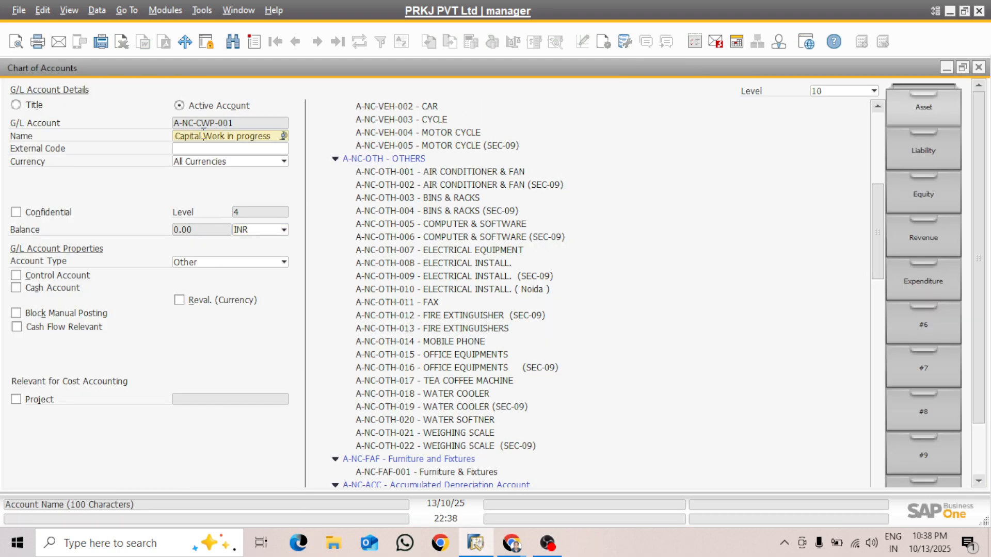
{"action": "key", "text": "BackSpace"}
{"action": "key", "text": "BackSpace"}
{"action": "key", "text": "BackSpace"}
{"action": "key", "text": "BackSpace"}
{"action": "key", "text": "BackSpace"}
{"action": "key", "text": "BackSpace"}
{"action": "key", "text": "BackSpace"}
{"action": "key", "text": "BackSpace"}
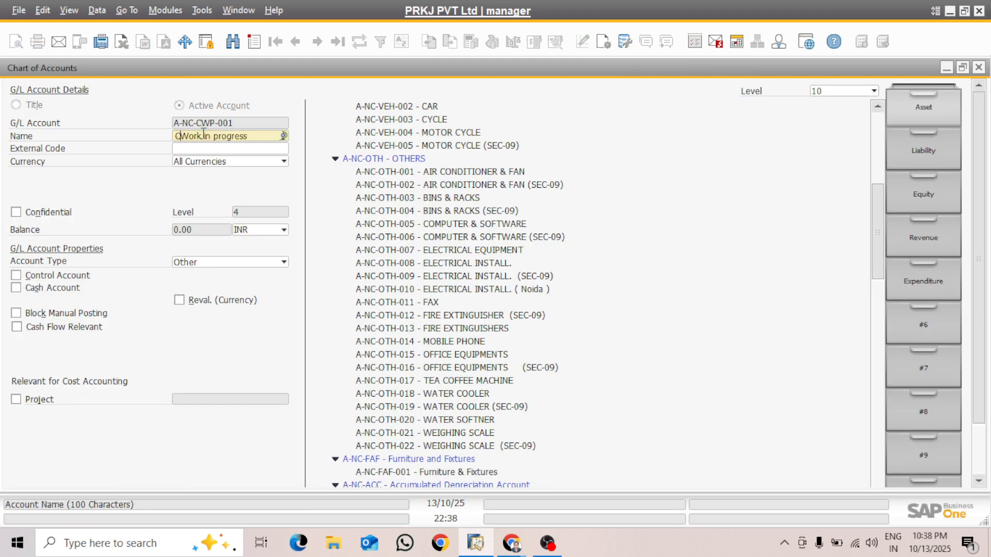
{"action": "key", "text": "Return"}
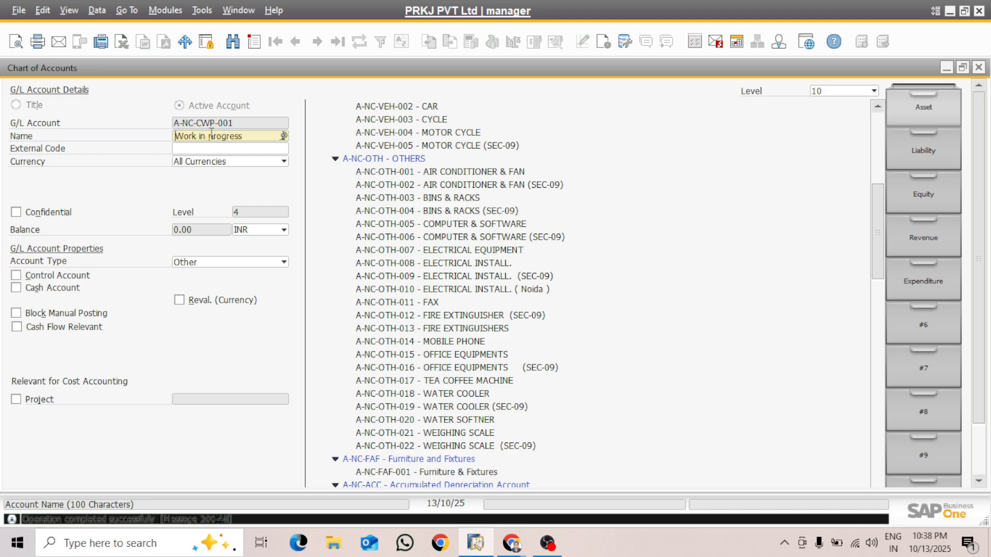
{"action": "left_click", "coordinate": [978, 68]}
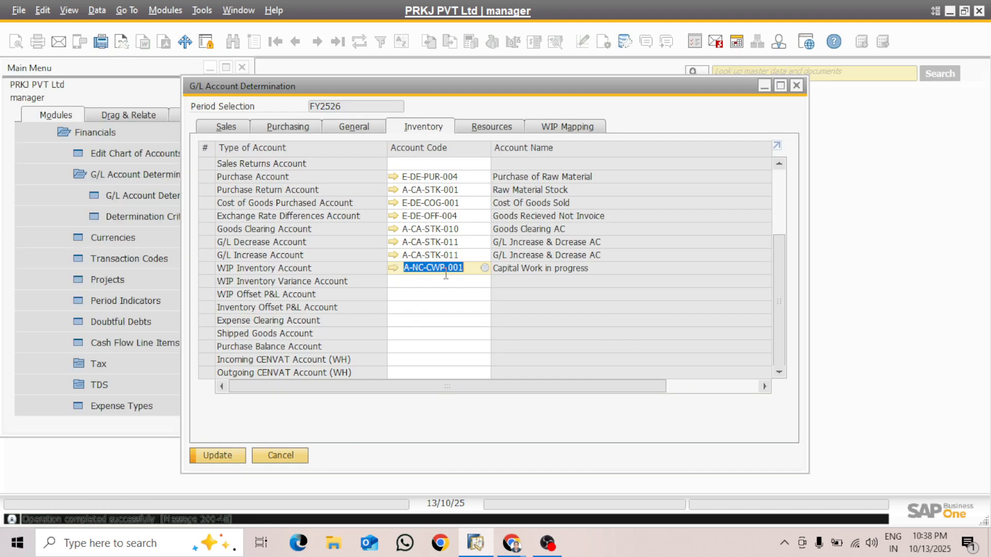
Step: Search the account list by account name for "w" to find a WIP Inventory Variance Account
{"action": "left_click", "coordinate": [415, 283]}
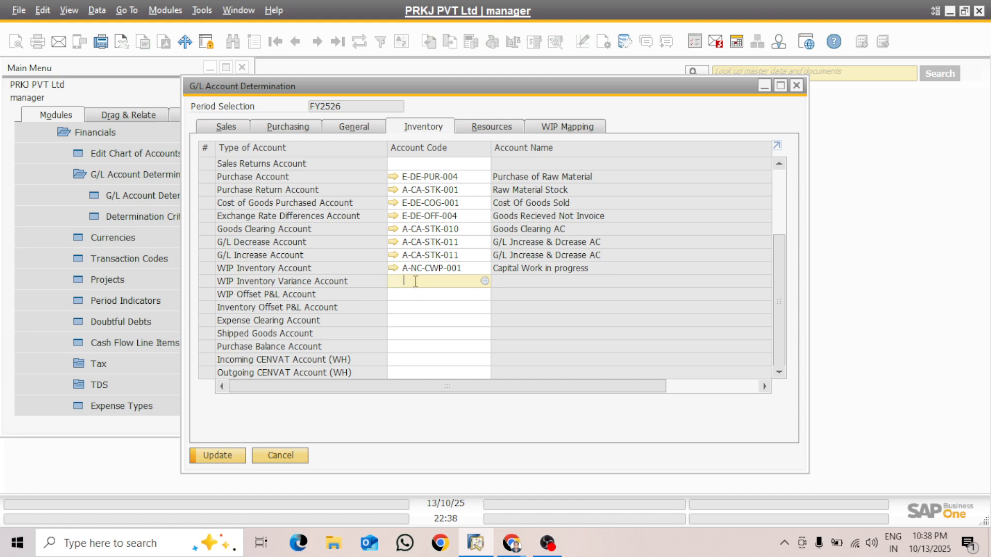
{"action": "left_click", "coordinate": [485, 282]}
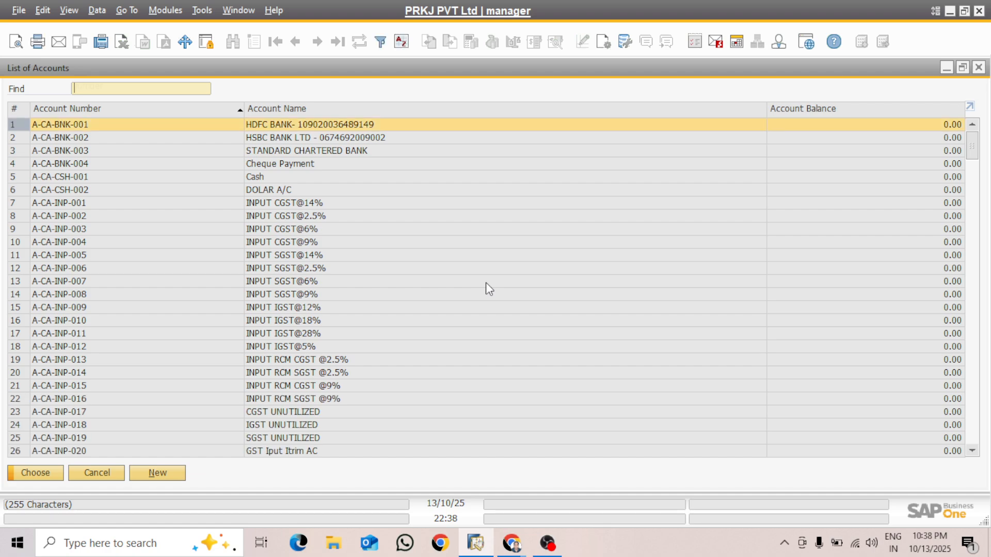
{"action": "double_click", "coordinate": [277, 111]}
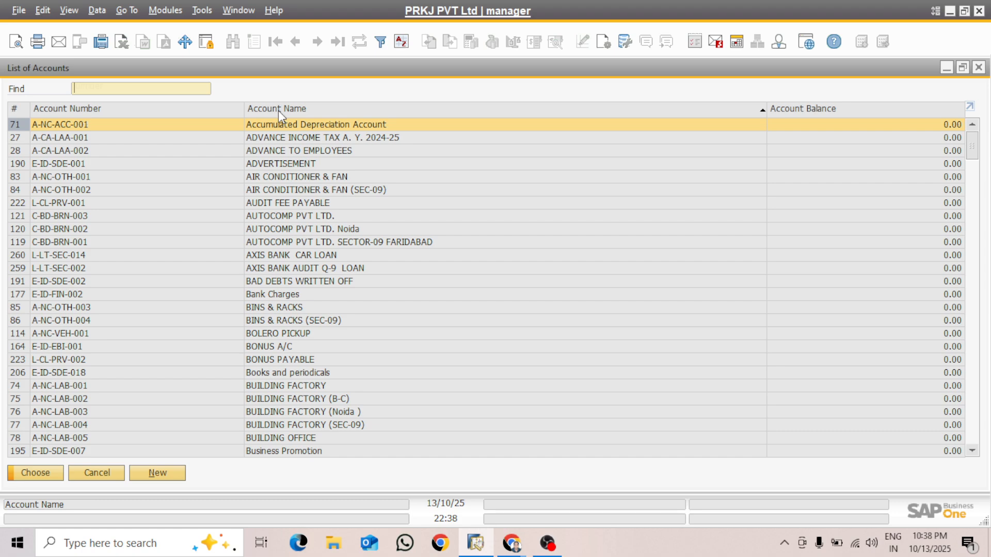
{"action": "type", "text": "w"}
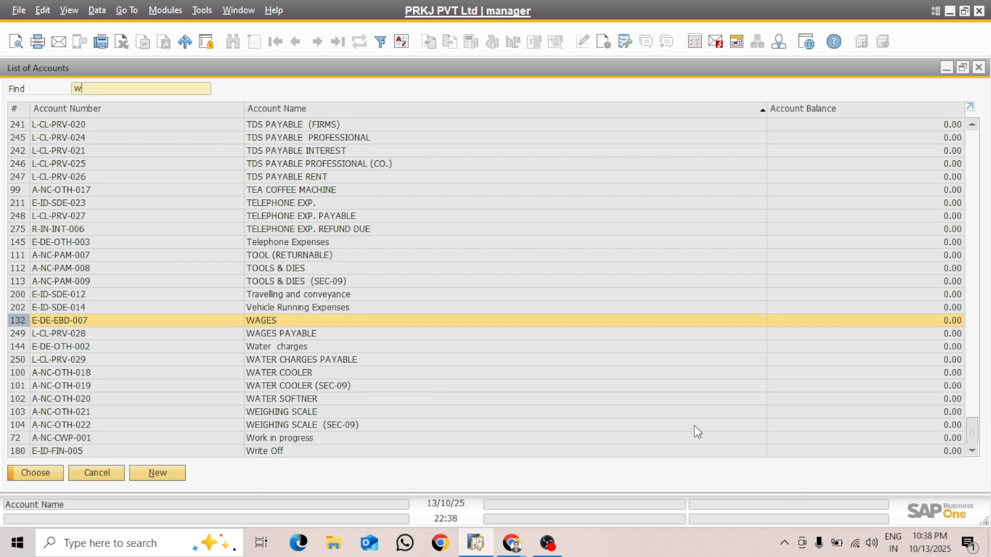
Step: Start a new G/L account under Expenditure and copy the code of the Rounding AC account, E-DE-OTH-012
{"action": "left_click", "coordinate": [157, 472]}
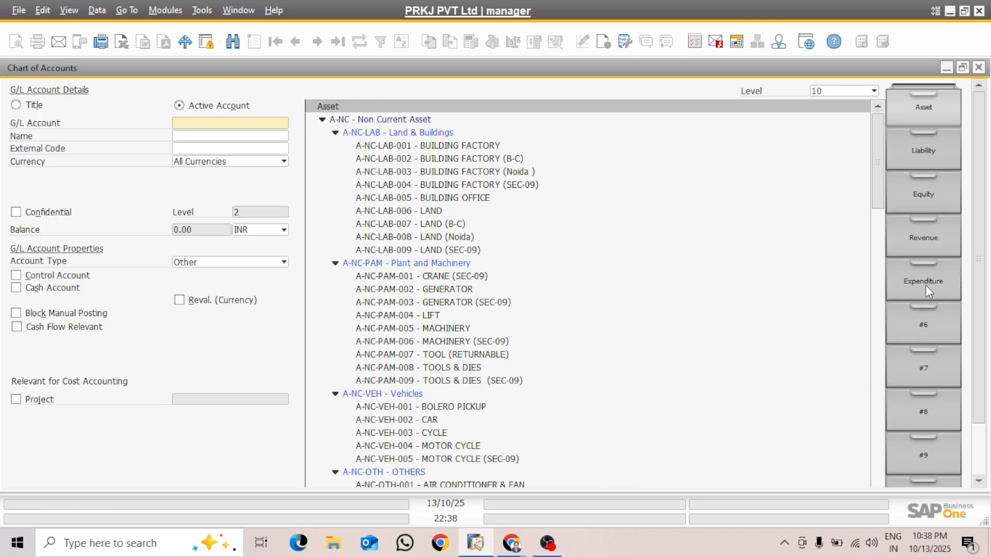
{"action": "left_click", "coordinate": [923, 282]}
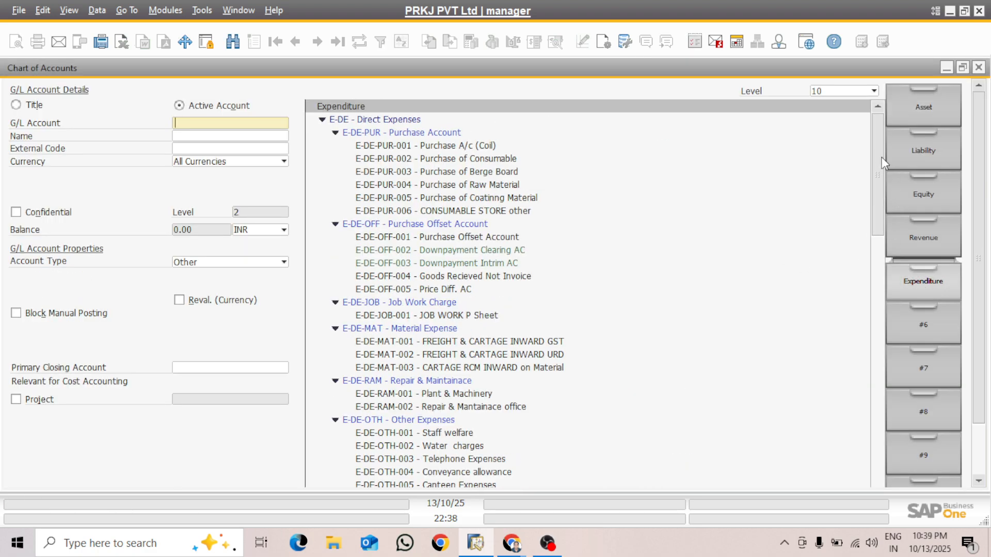
{"action": "left_click_drag", "start_coordinate": [882, 157], "coordinate": [880, 168]}
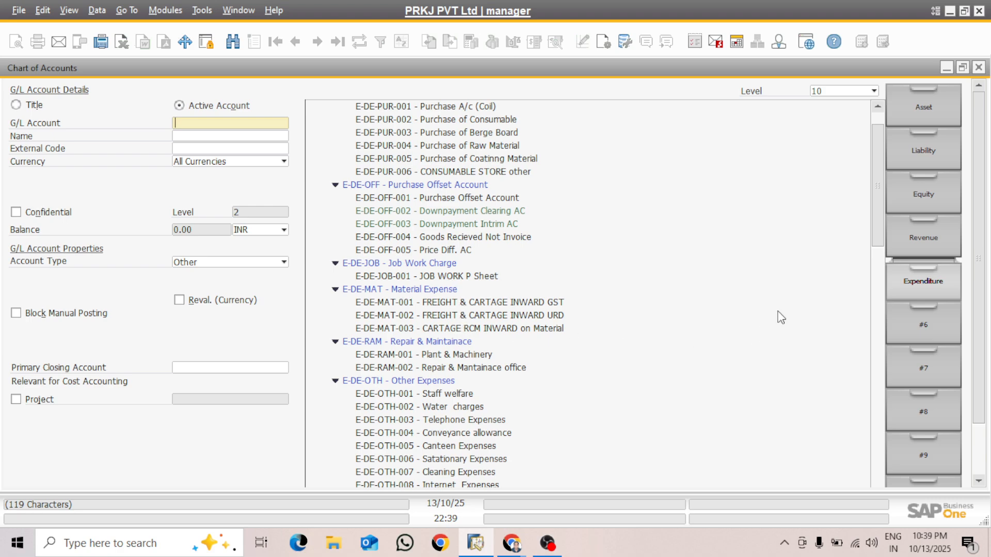
{"action": "left_click_drag", "start_coordinate": [884, 196], "coordinate": [884, 264]}
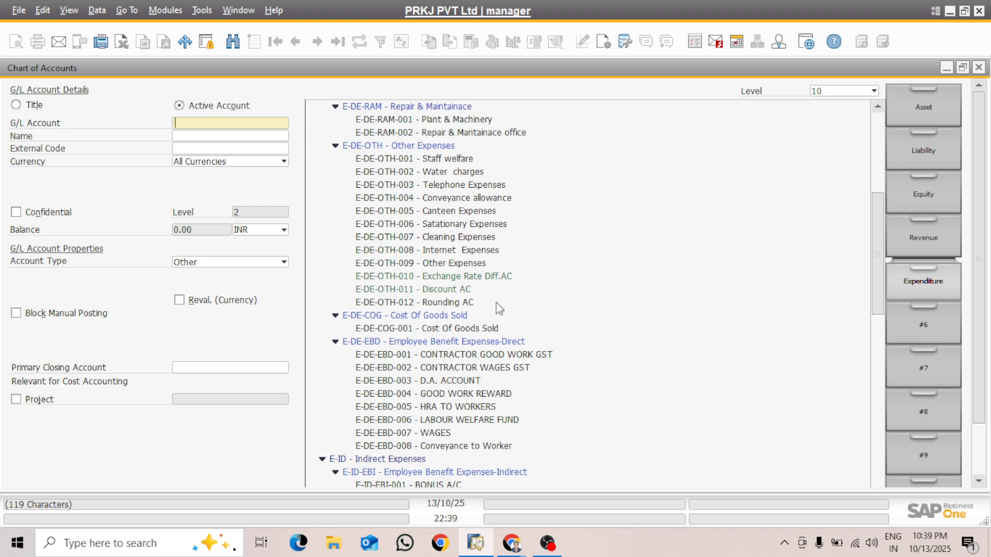
{"action": "left_click", "coordinate": [376, 306]}
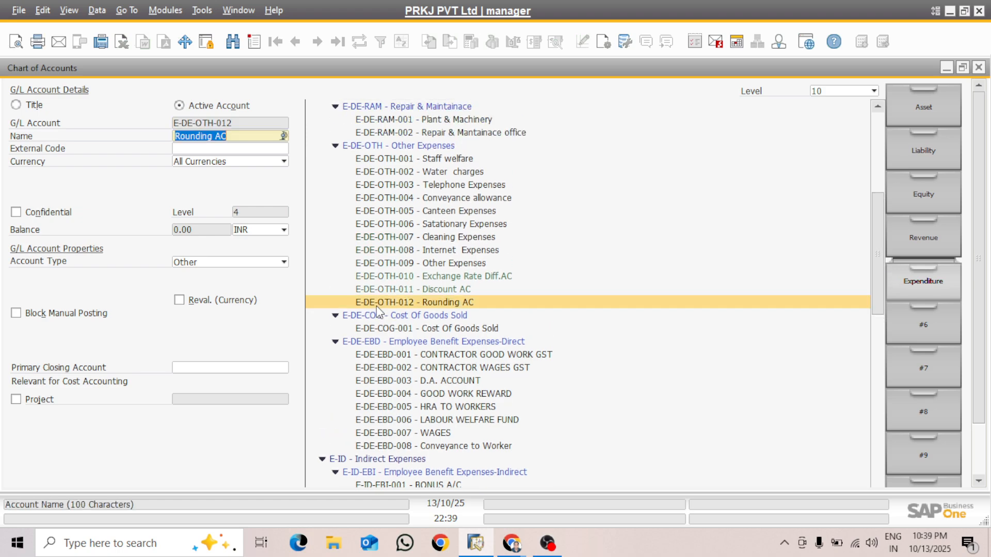
{"action": "right_click", "coordinate": [232, 130]}
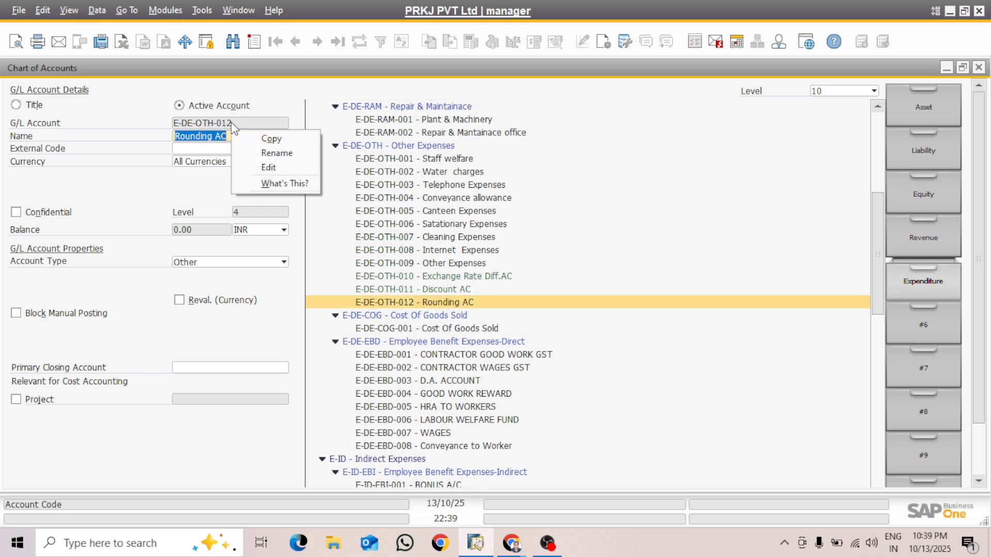
{"action": "left_click", "coordinate": [278, 140]}
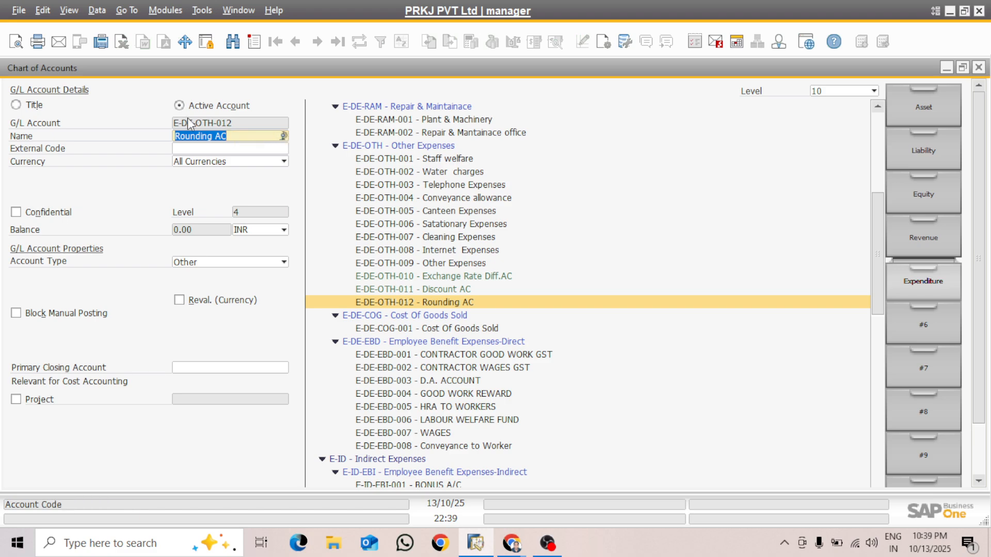
Step: Create account E-DE-OTH-013 named "WIP Variance AC" and assign it as the WIP Inventory Variance Account
{"action": "key", "text": "ctrl+a"}
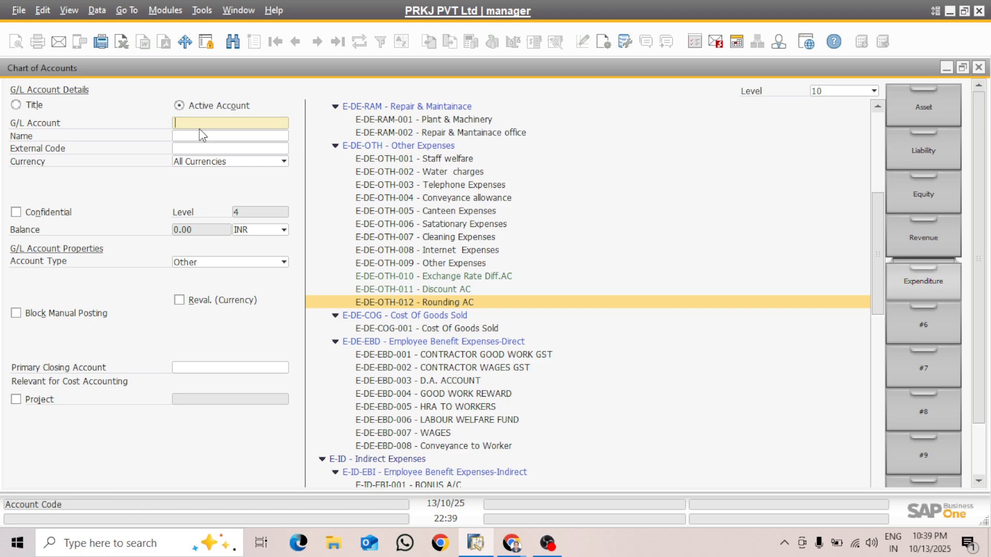
{"action": "key", "text": "ctrl+v"}
{"action": "type", "text": "3"}
{"action": "left_click", "coordinate": [189, 138]}
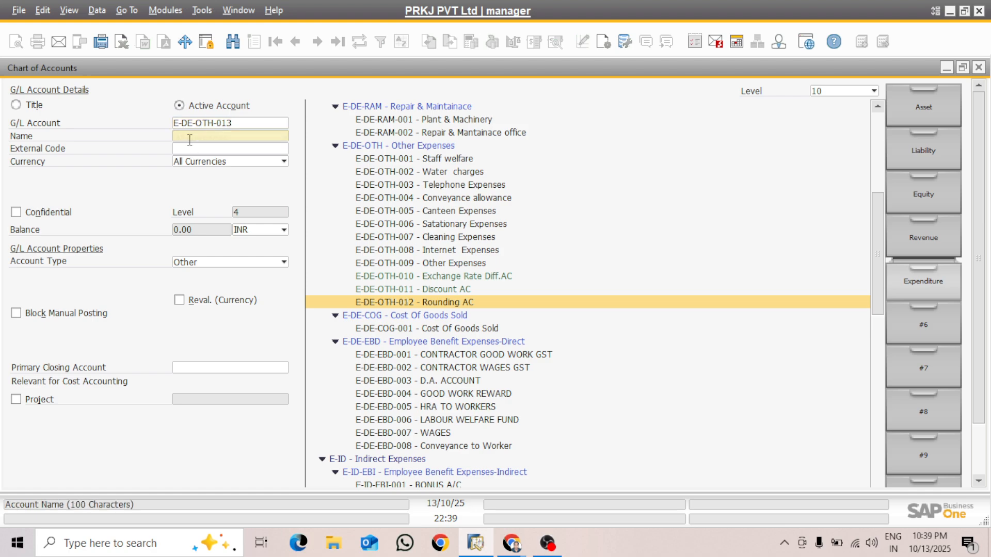
{"action": "type", "text": "WIP Varia"}
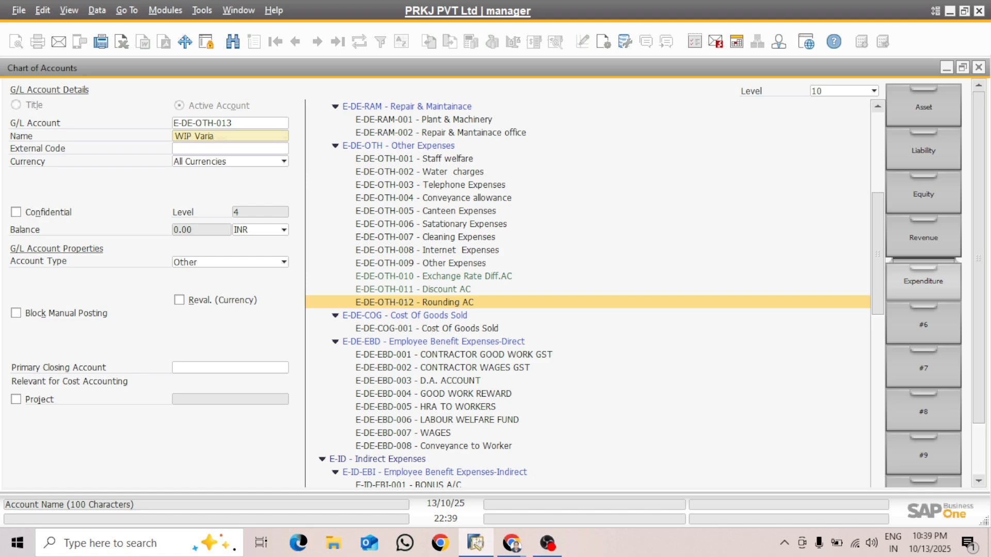
{"action": "type", "text": "nce AC"}
{"action": "key", "text": "Return"}
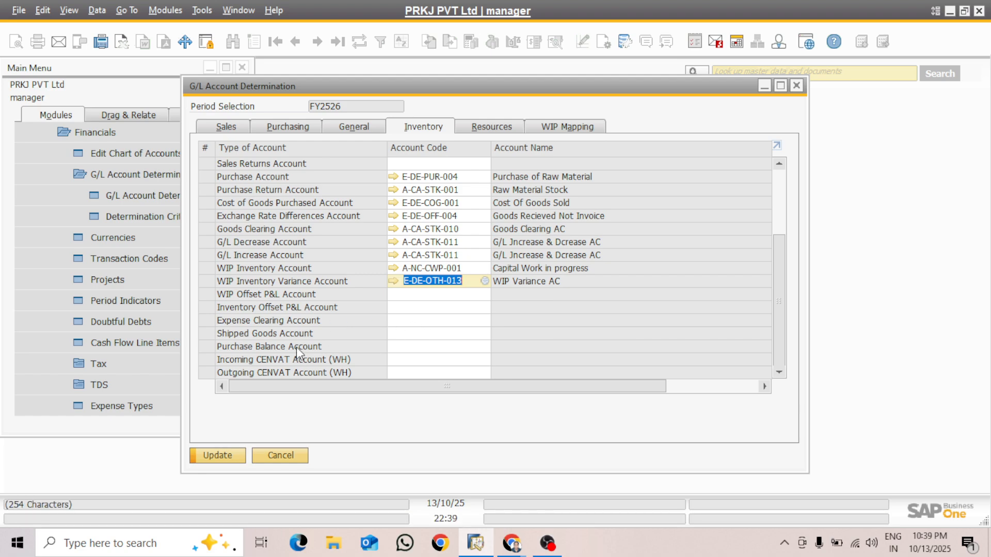
Step: Search the account list by name for "pur" to find a Purchase Balance Account
{"action": "left_click", "coordinate": [416, 353]}
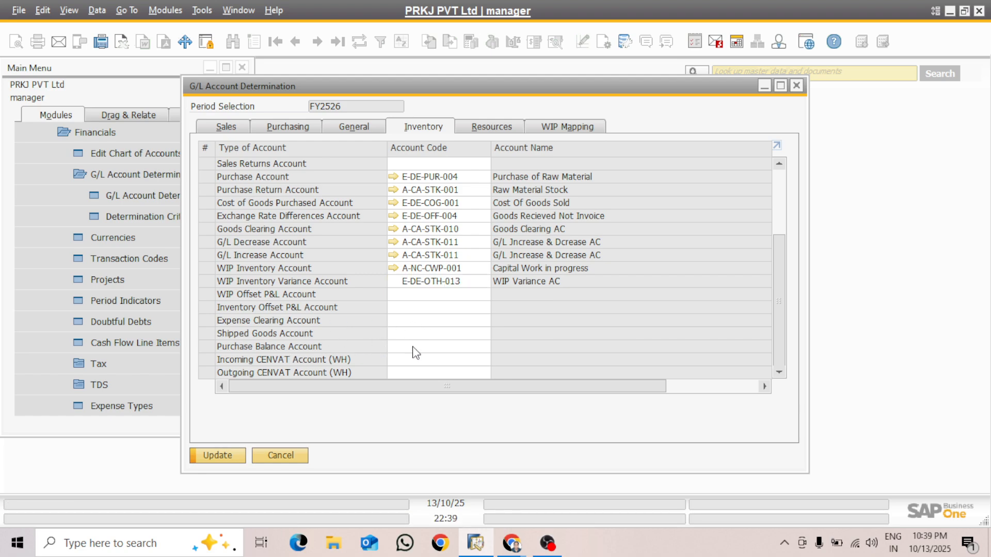
{"action": "left_click", "coordinate": [485, 345]}
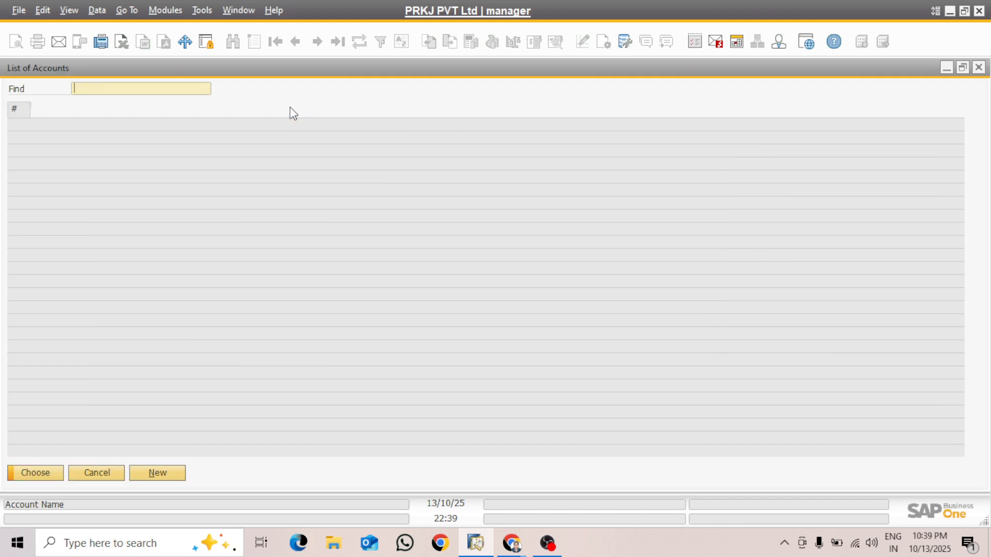
{"action": "type", "text": "pur"}
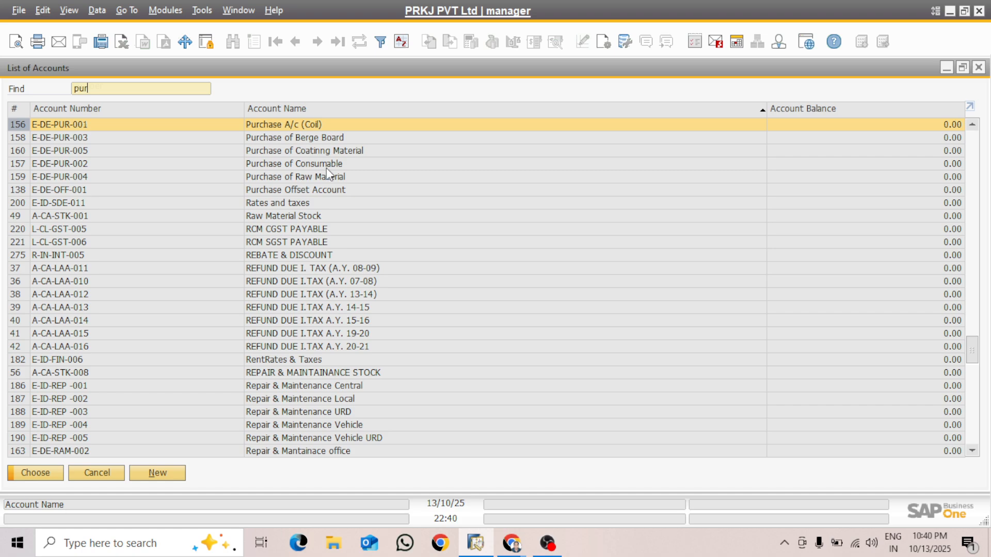
Step: Start a new G/L account under Expenditure and copy the code of the Price Diff. AC account, E-DE-OFF-005
{"action": "left_click", "coordinate": [160, 473]}
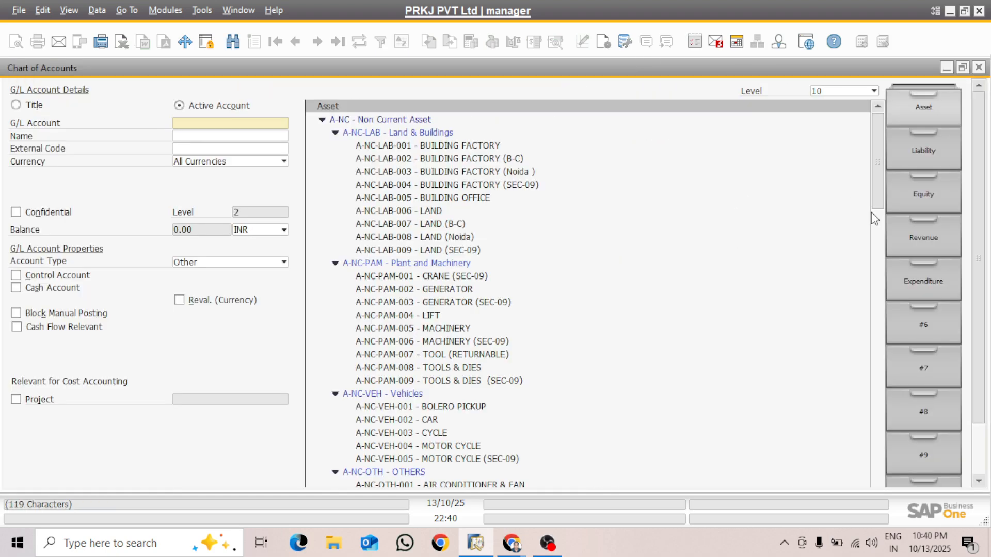
{"action": "left_click", "coordinate": [930, 281]}
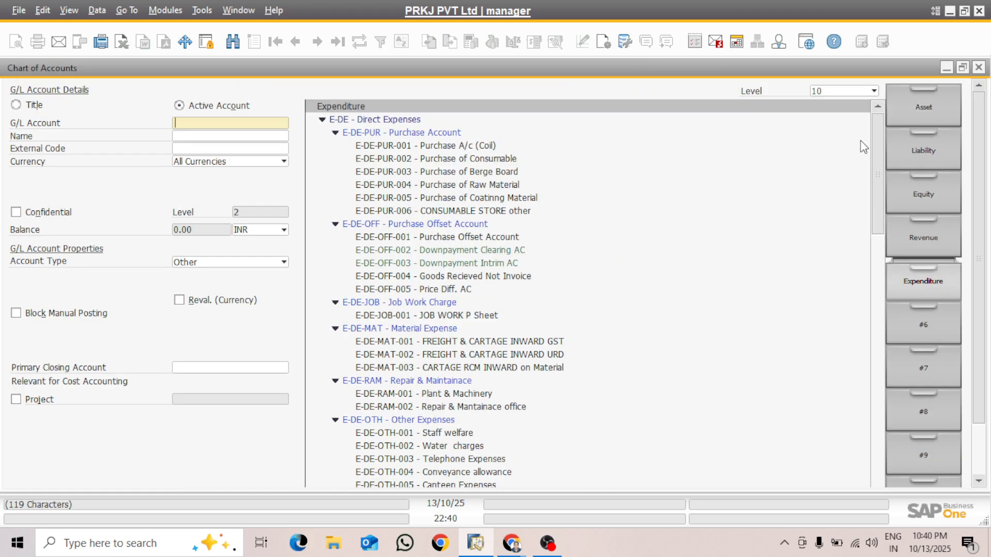
{"action": "left_click_drag", "start_coordinate": [877, 132], "coordinate": [880, 160]}
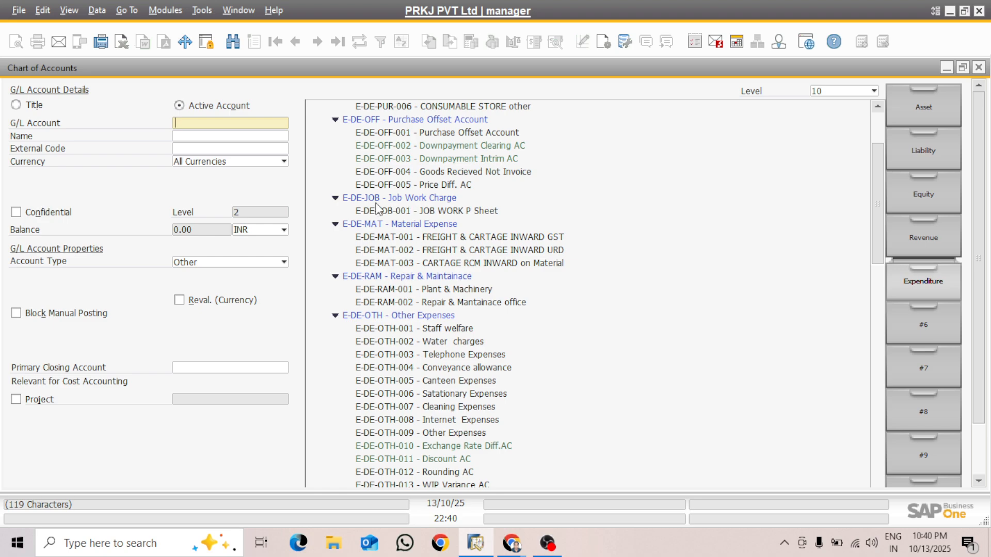
{"action": "left_click", "coordinate": [375, 122]}
{"action": "left_click", "coordinate": [395, 186]}
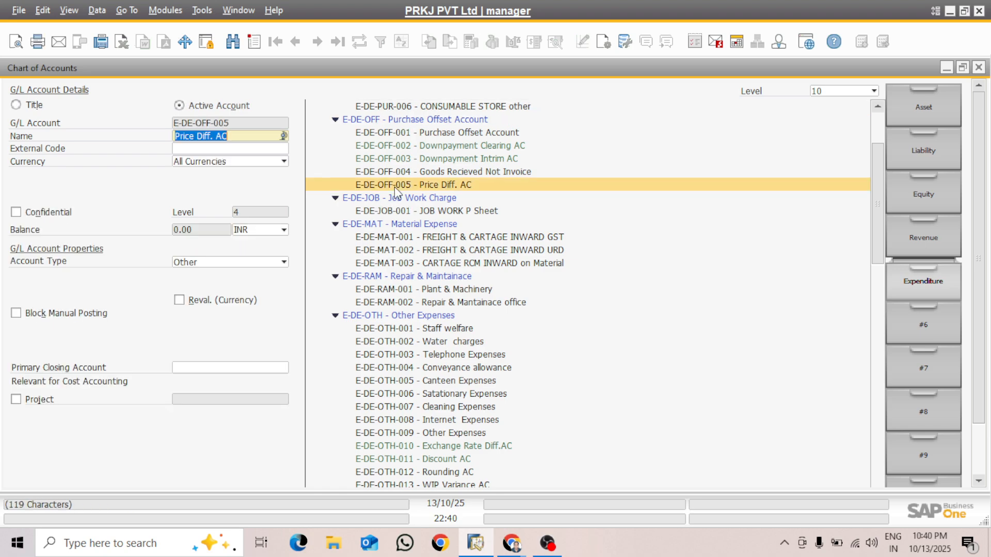
{"action": "right_click", "coordinate": [240, 132]}
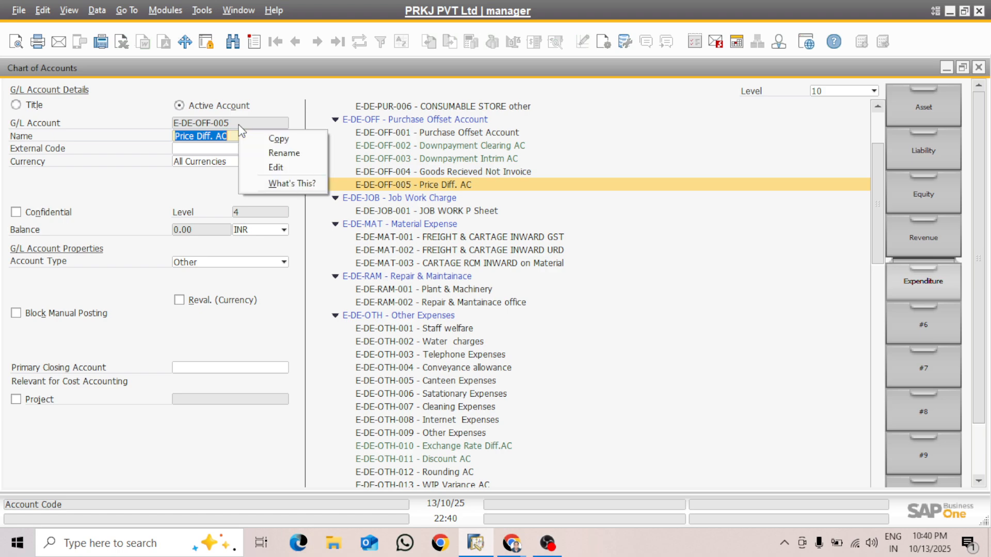
{"action": "left_click", "coordinate": [275, 138]}
Step: Create account E-DE-OFF-006 named "Purchase Balance AC" and assign it as the Purchase Balance Account
{"action": "key", "text": "ctrl+a"}
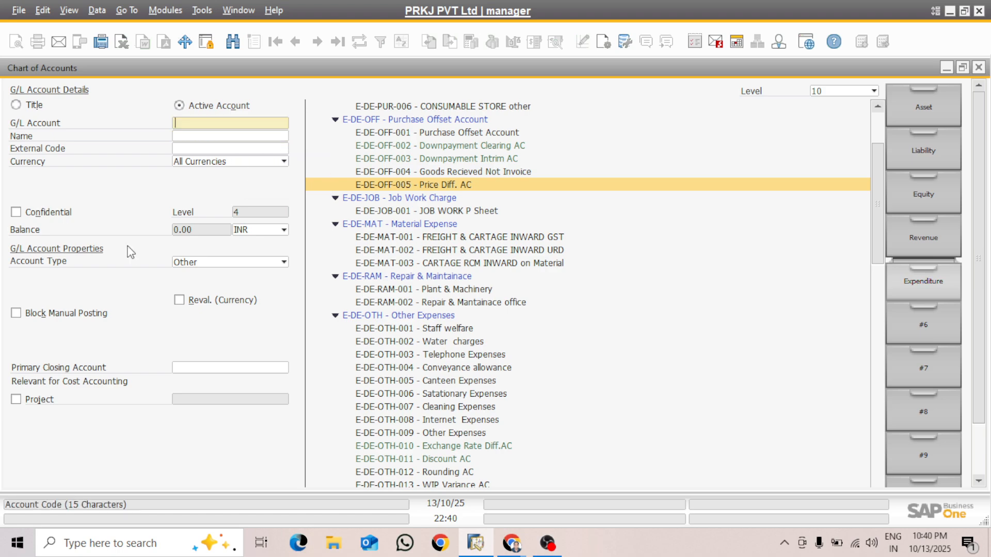
{"action": "key", "text": "ctrl+v"}
{"action": "key", "text": "BackSpace"}
{"action": "type", "text": "6"}
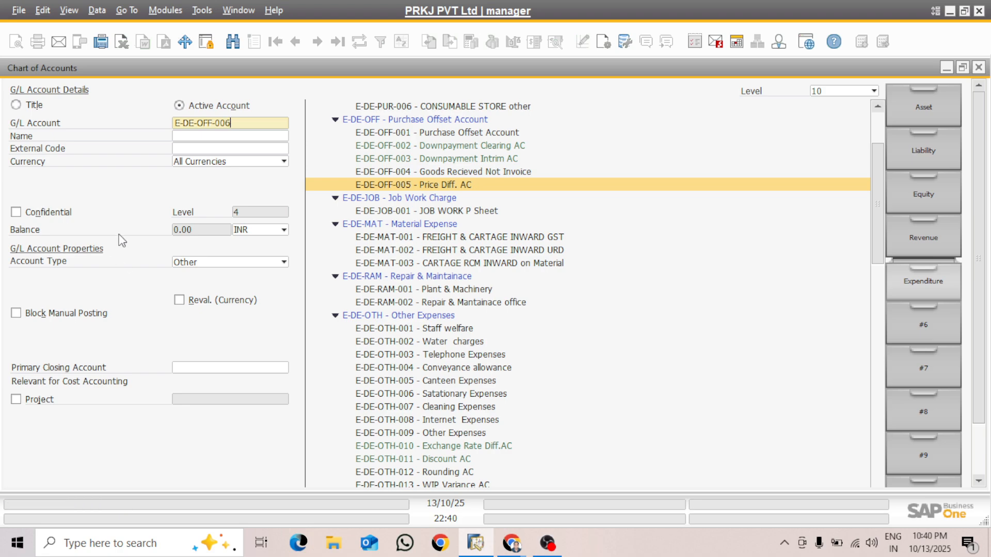
{"action": "left_click", "coordinate": [198, 137]}
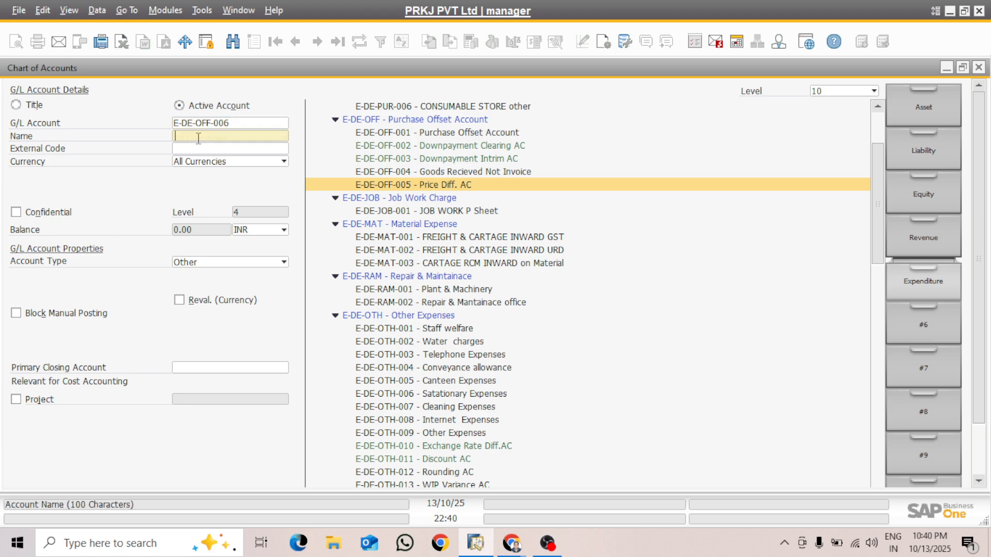
{"action": "type", "text": "P"}
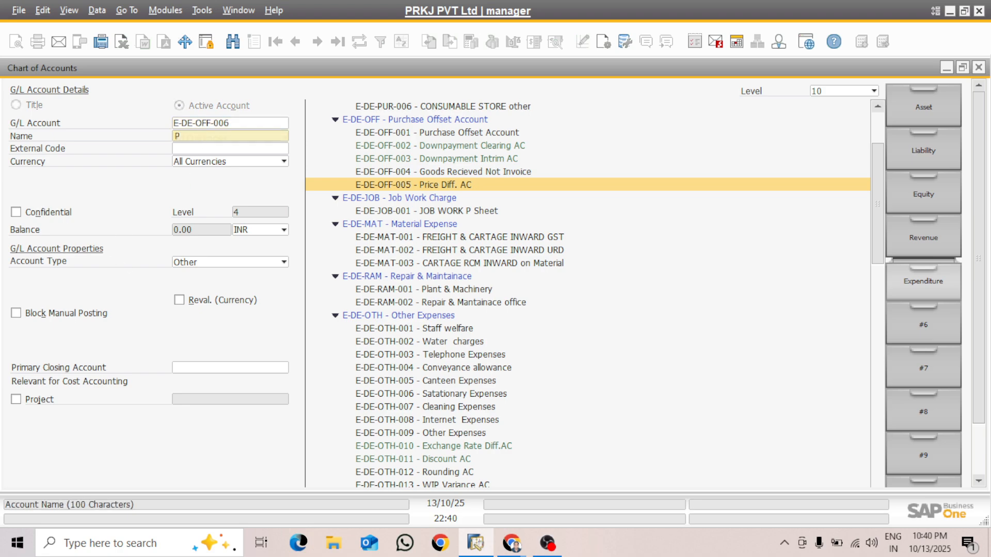
{"action": "type", "text": "urchase Balance AC"}
{"action": "key", "text": "Return"}
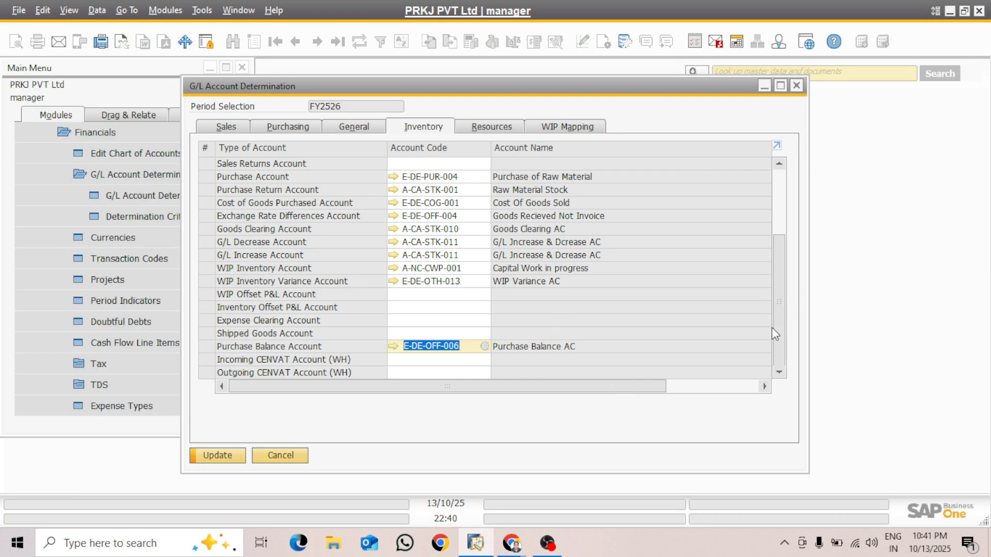
Step: Check the Resources and WIP Mapping account settings and try to update the account determination
{"action": "left_click", "coordinate": [492, 124]}
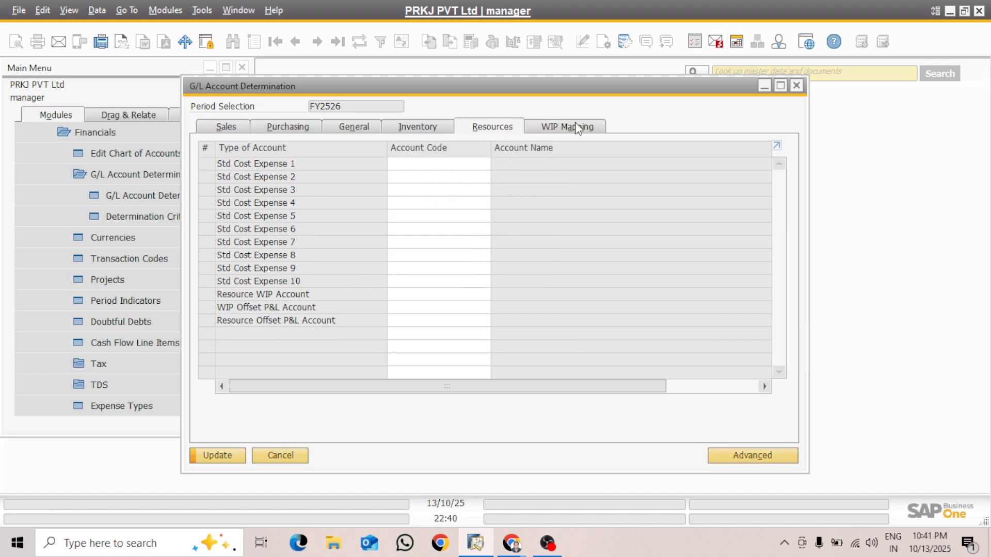
{"action": "left_click", "coordinate": [576, 125]}
{"action": "left_click", "coordinate": [471, 133]}
{"action": "left_click", "coordinate": [231, 456]}
Step: Review the general account settings and the sales accounts, including their tax settings, for missing or wrong assignments
{"action": "left_click", "coordinate": [349, 127]}
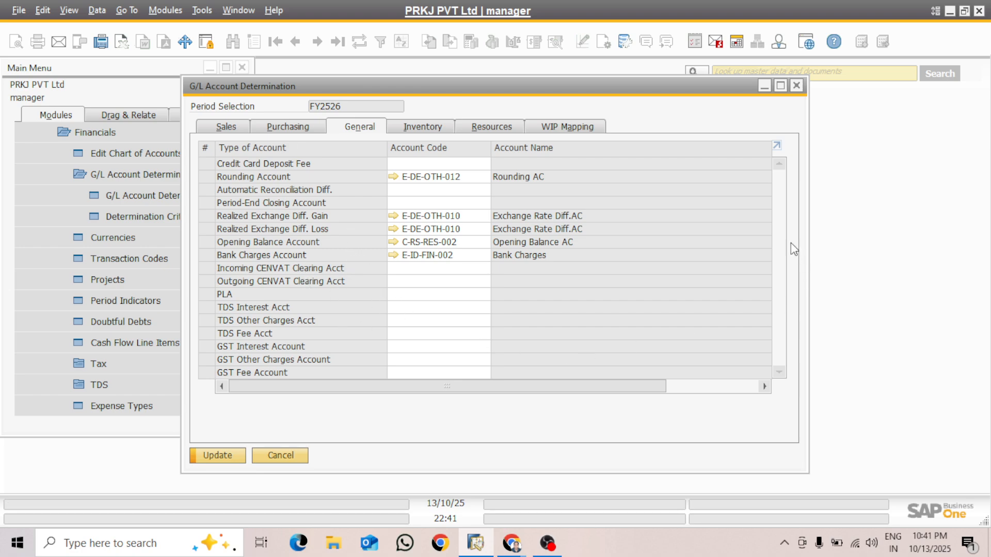
{"action": "left_click", "coordinate": [246, 128]}
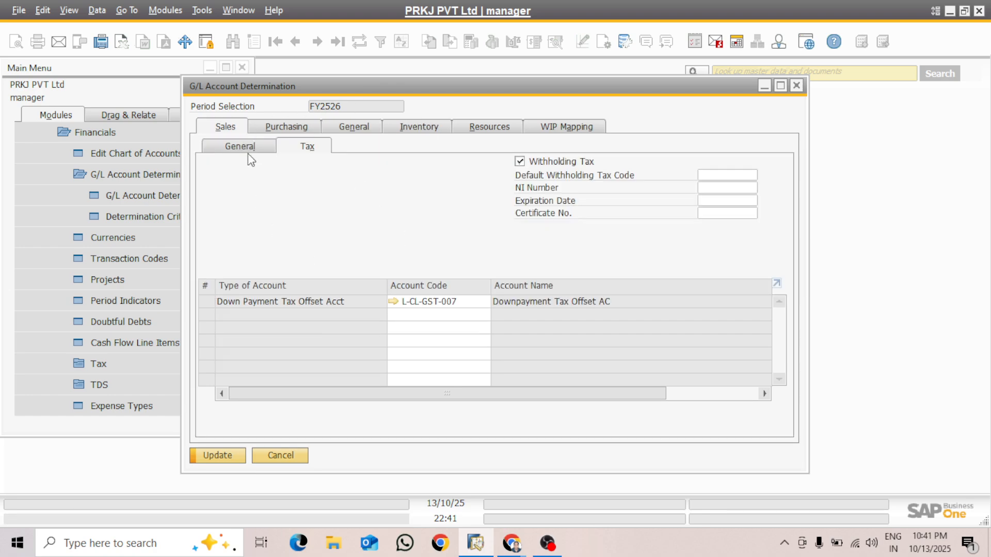
{"action": "left_click", "coordinate": [248, 150]}
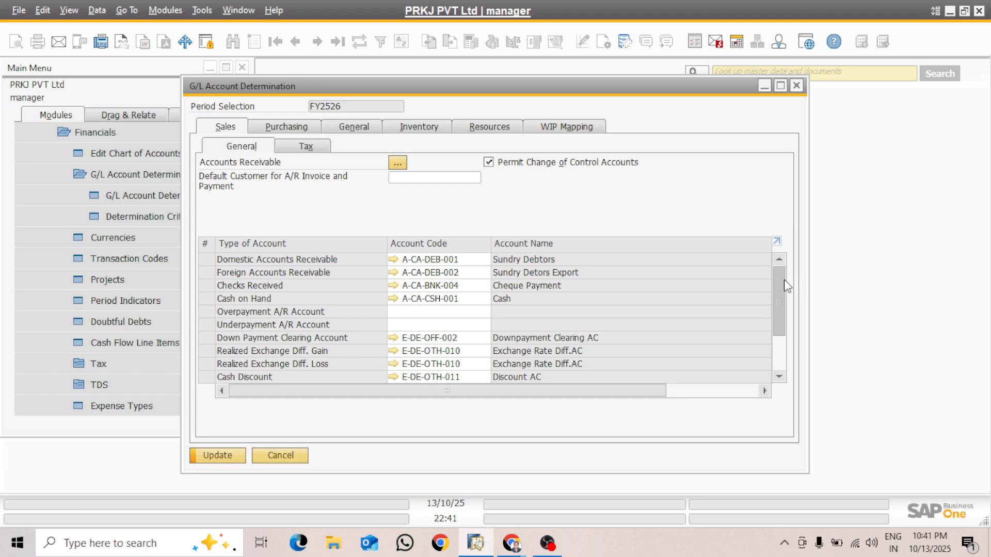
{"action": "left_click_drag", "start_coordinate": [785, 280], "coordinate": [785, 301]}
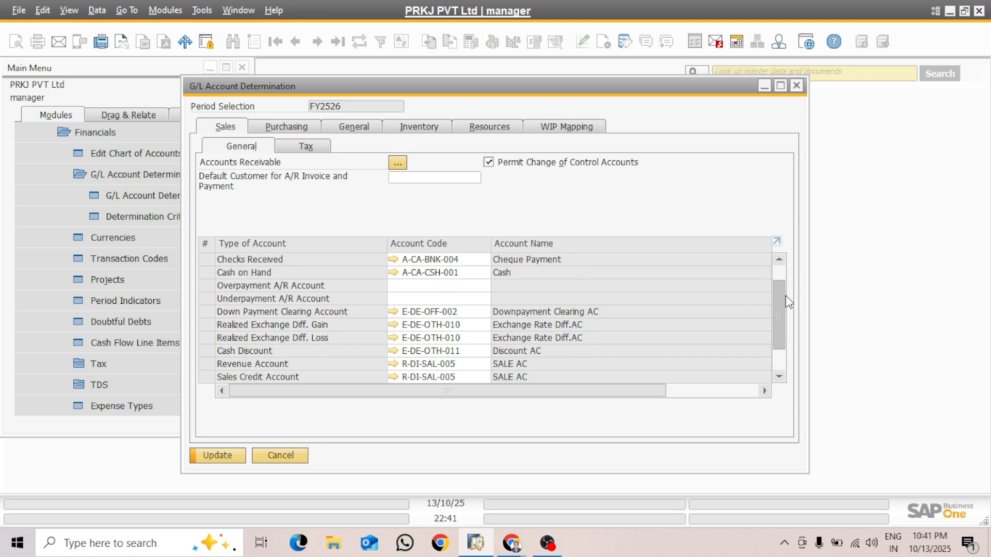
{"action": "left_click", "coordinate": [475, 275]}
{"action": "right_click", "coordinate": [474, 274]}
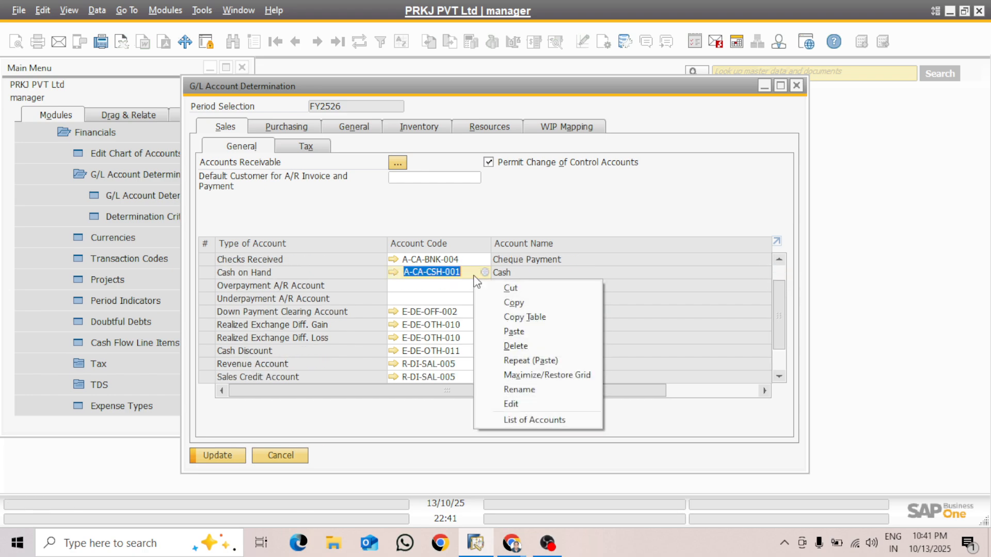
{"action": "left_click", "coordinate": [515, 302]}
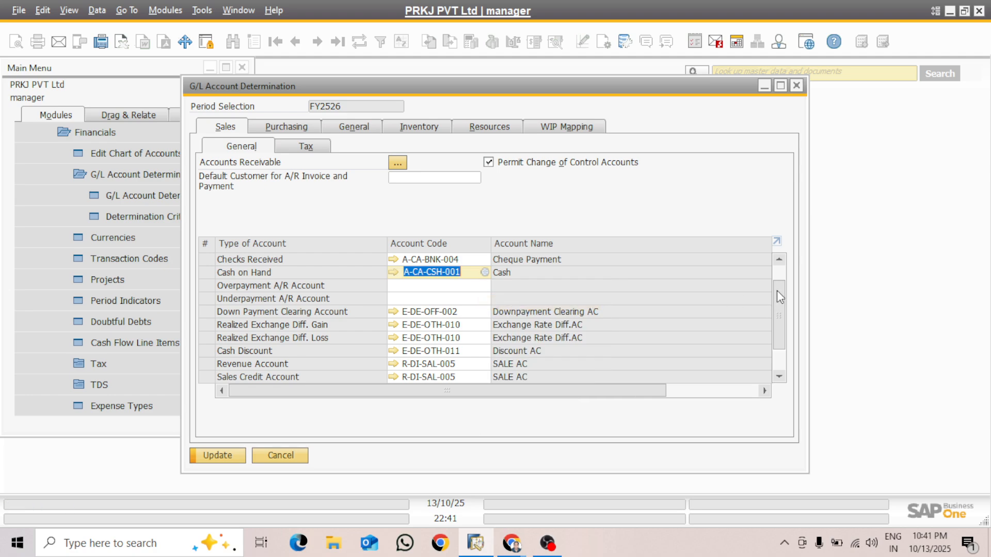
{"action": "mouse_move", "coordinate": [777, 291]}
{"action": "left_mouse_down"}
{"action": "mouse_move", "coordinate": [783, 317]}
{"action": "mouse_move", "coordinate": [785, 277]}
{"action": "left_mouse_up"}
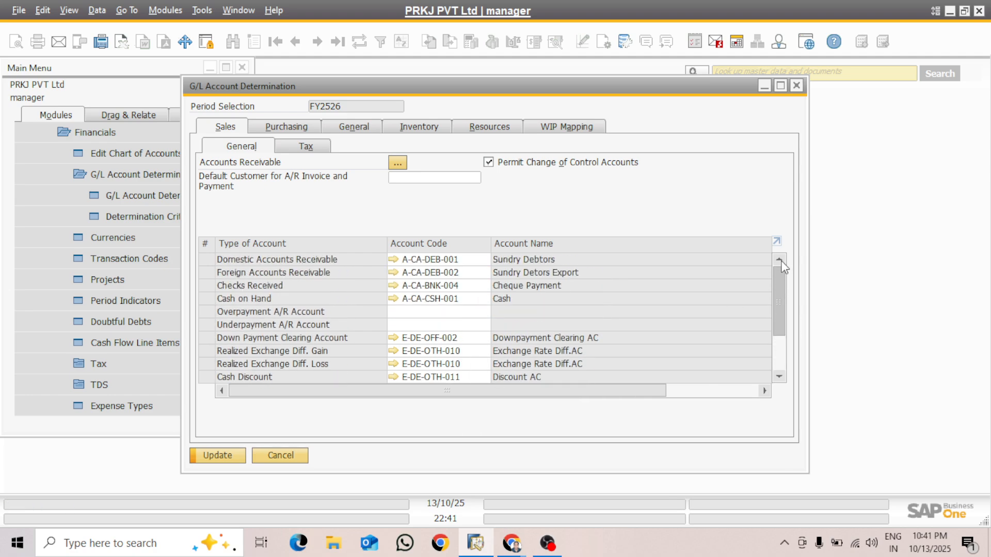
{"action": "left_click", "coordinate": [305, 147]}
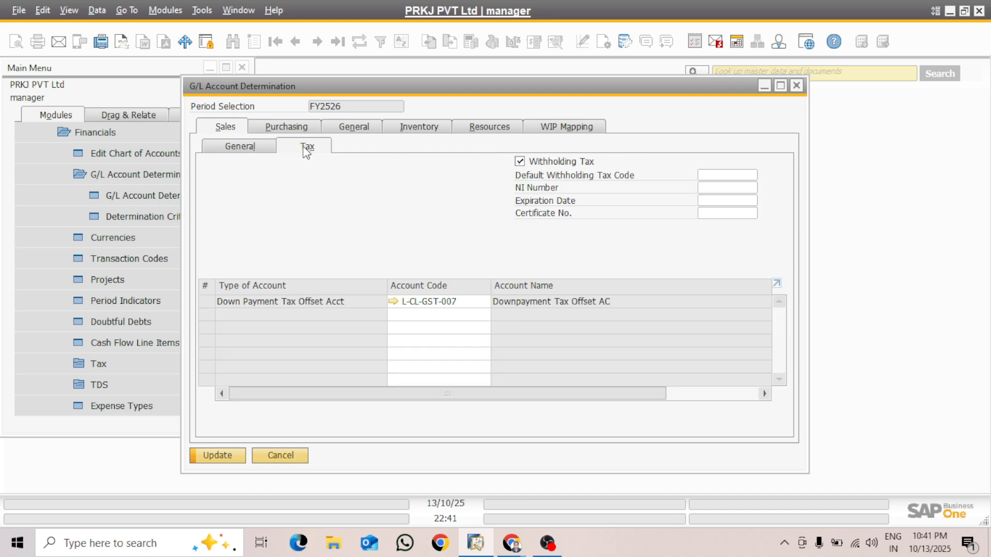
Step: Find the purchase accounts by name and assign E-DE-PUR-004, Purchase of Raw Material, as the Purchase Credit Account for purchasing
{"action": "left_click", "coordinate": [276, 126]}
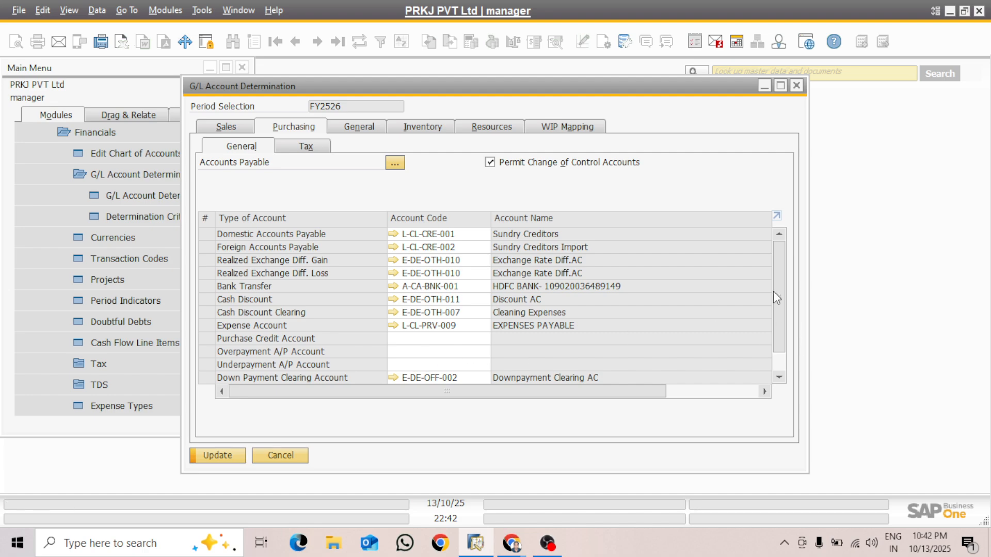
{"action": "left_click_drag", "start_coordinate": [778, 299], "coordinate": [791, 323]}
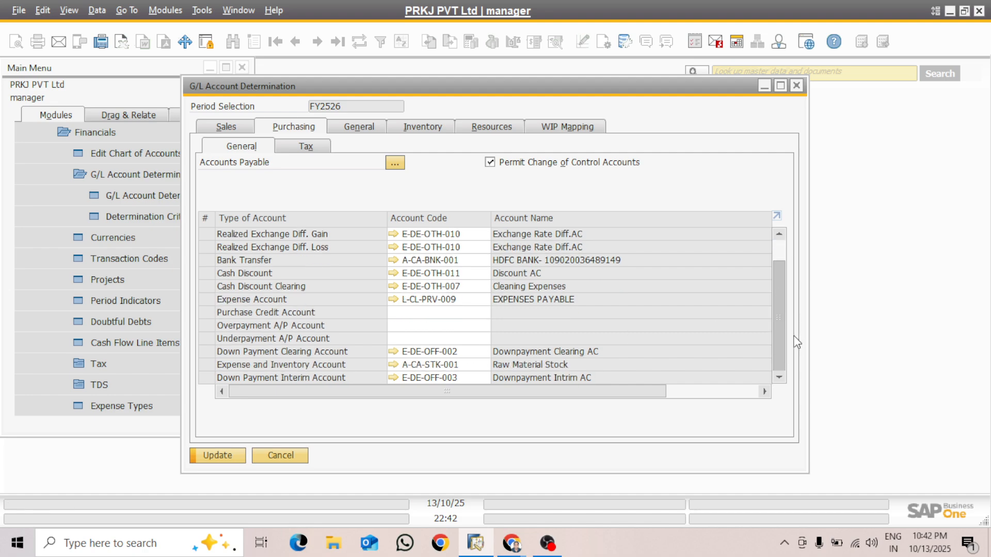
{"action": "left_click_drag", "start_coordinate": [797, 342], "coordinate": [797, 343]}
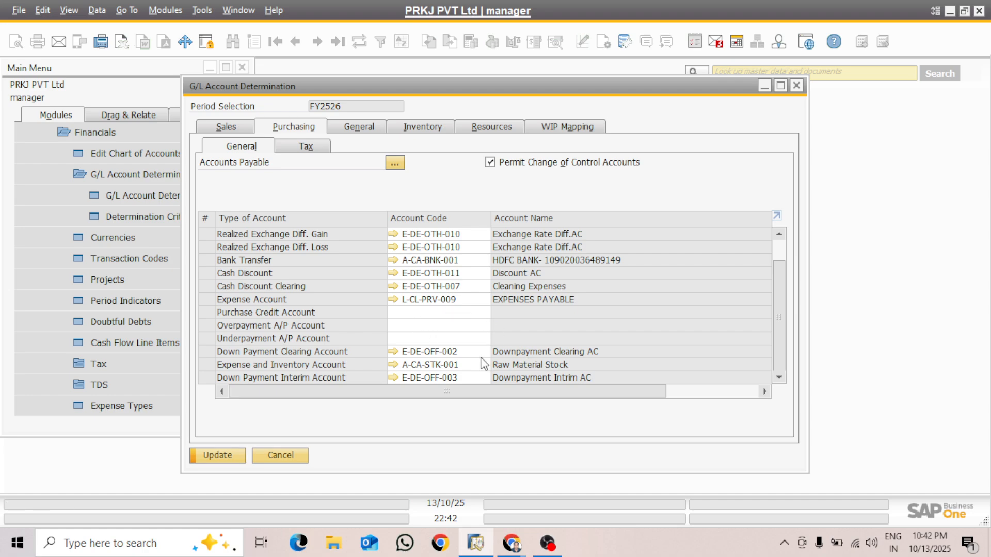
{"action": "left_click", "coordinate": [442, 313]}
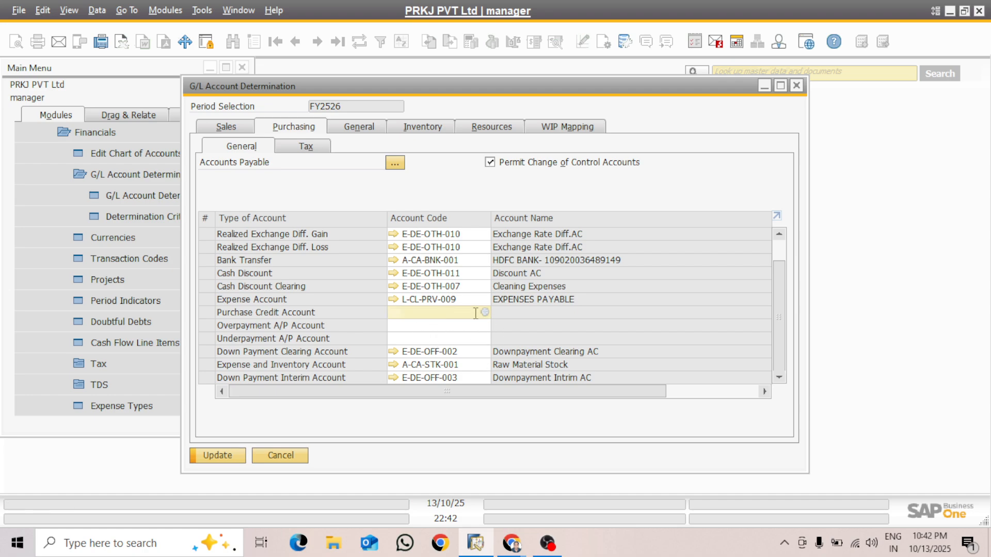
{"action": "left_click", "coordinate": [485, 313]}
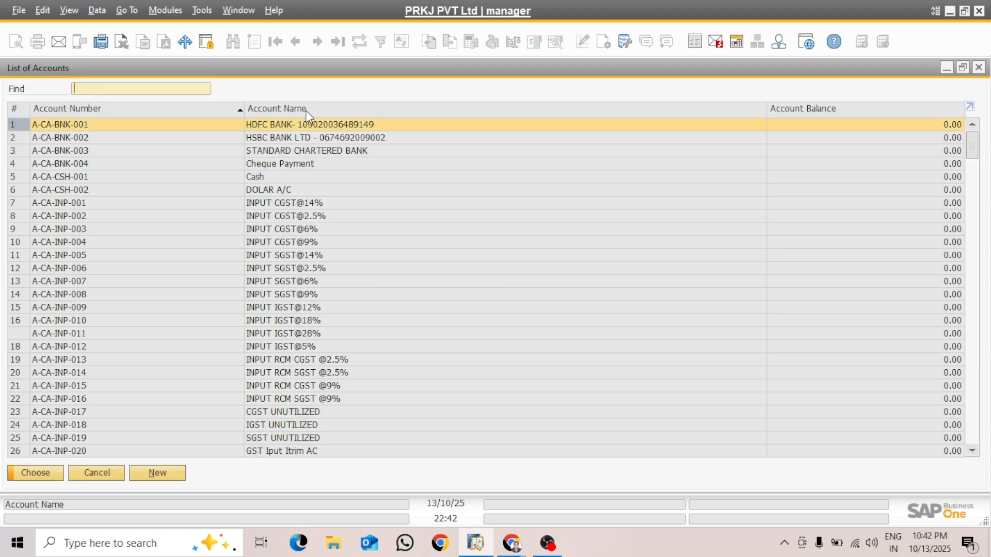
{"action": "double_click", "coordinate": [305, 110]}
{"action": "type", "text": "pu"}
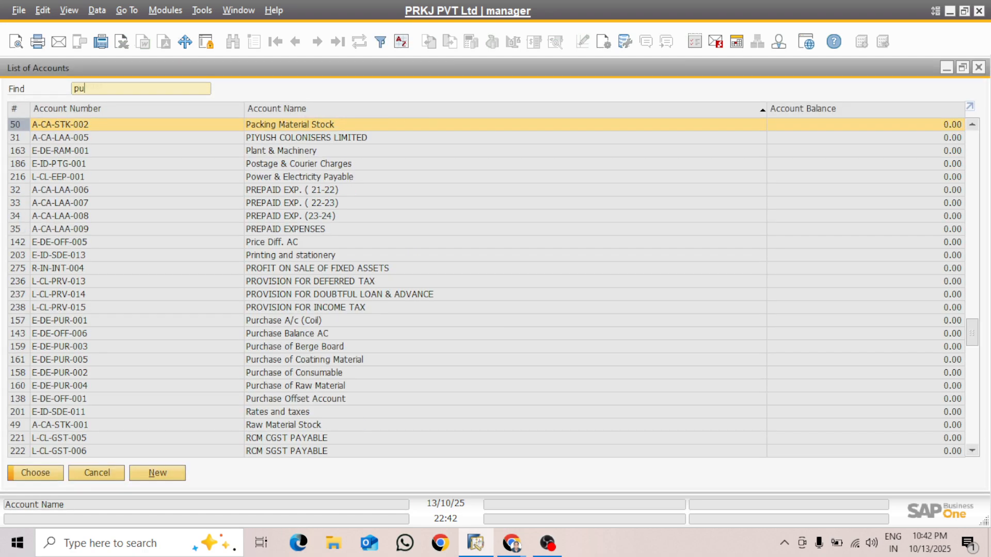
{"action": "type", "text": "rcha"}
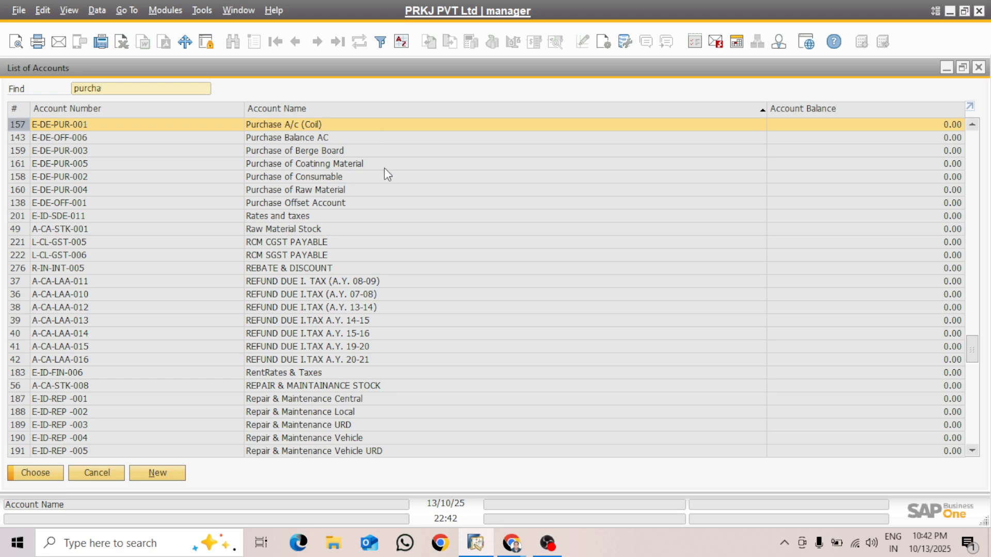
{"action": "left_click", "coordinate": [319, 186]}
{"action": "left_click", "coordinate": [50, 468]}
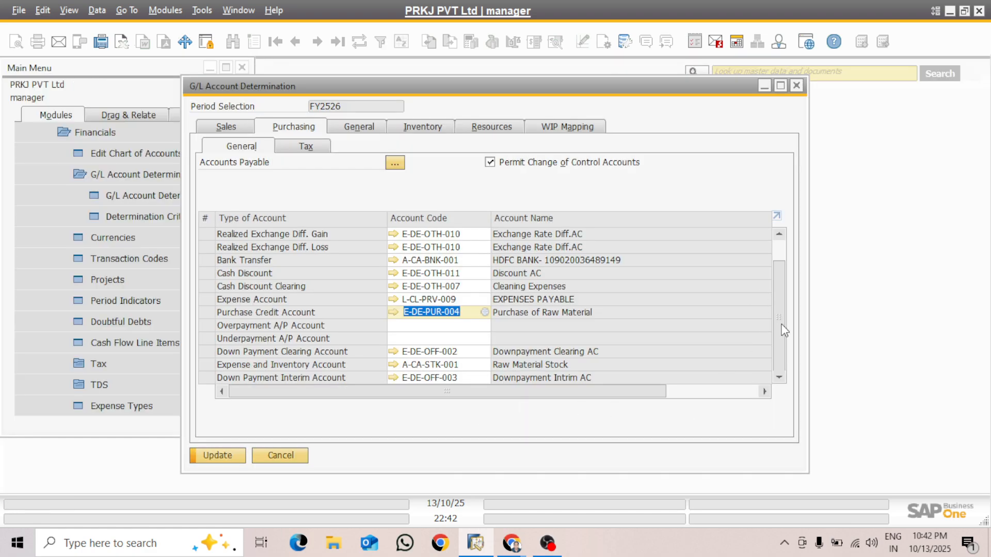
Step: Clear the Capital Goods On Hold Percentage in the purchasing tax settings
{"action": "left_click_drag", "start_coordinate": [783, 327], "coordinate": [784, 300]}
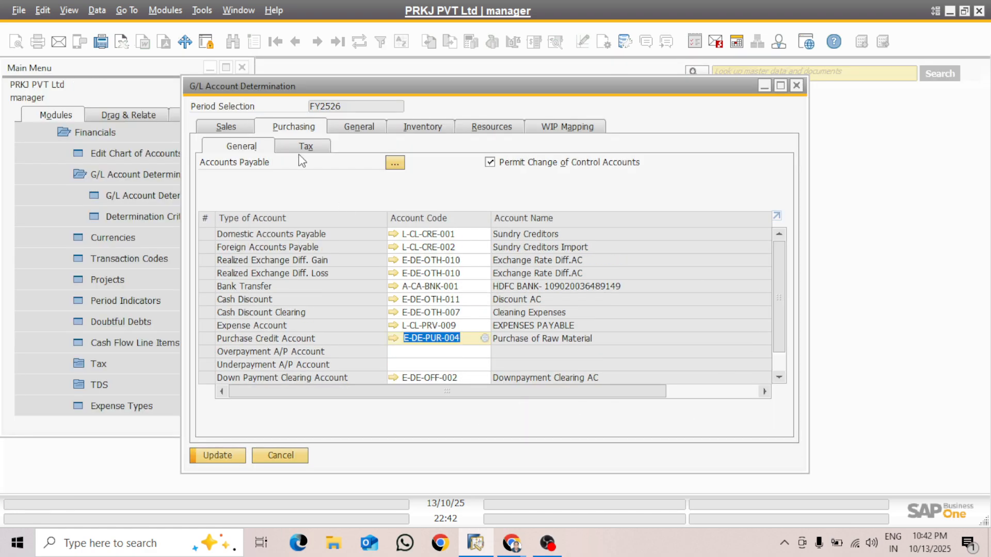
{"action": "left_click", "coordinate": [315, 143]}
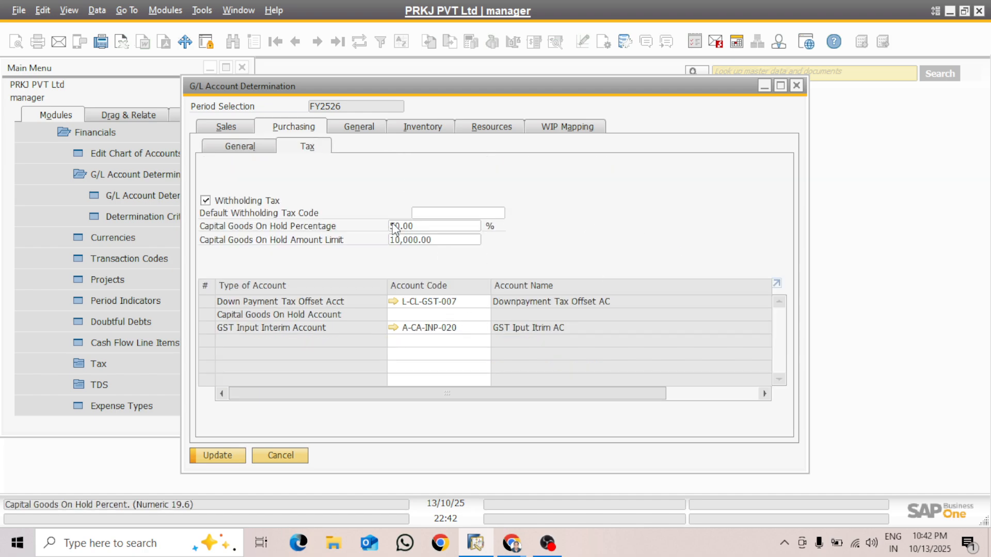
{"action": "left_click", "coordinate": [420, 228]}
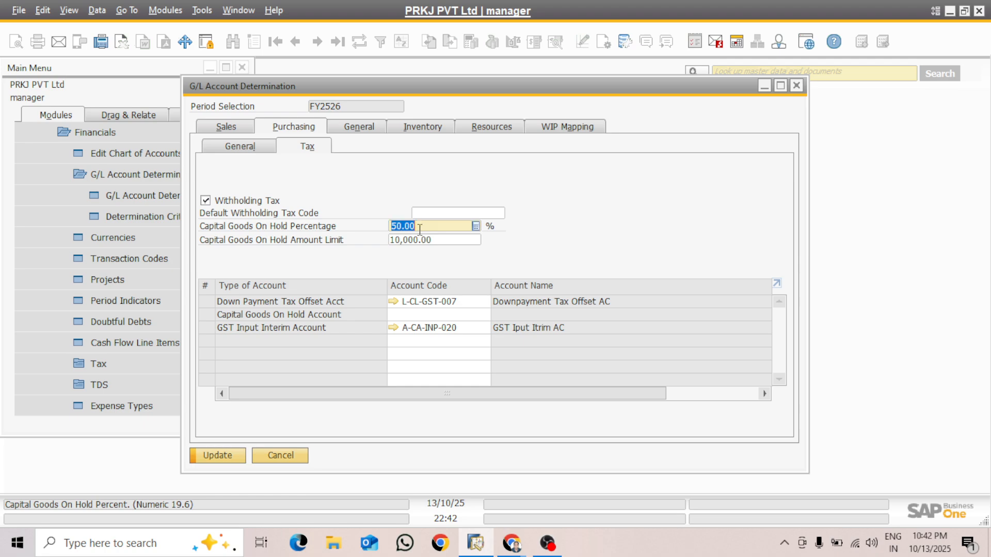
{"action": "key", "text": "BackSpace"}
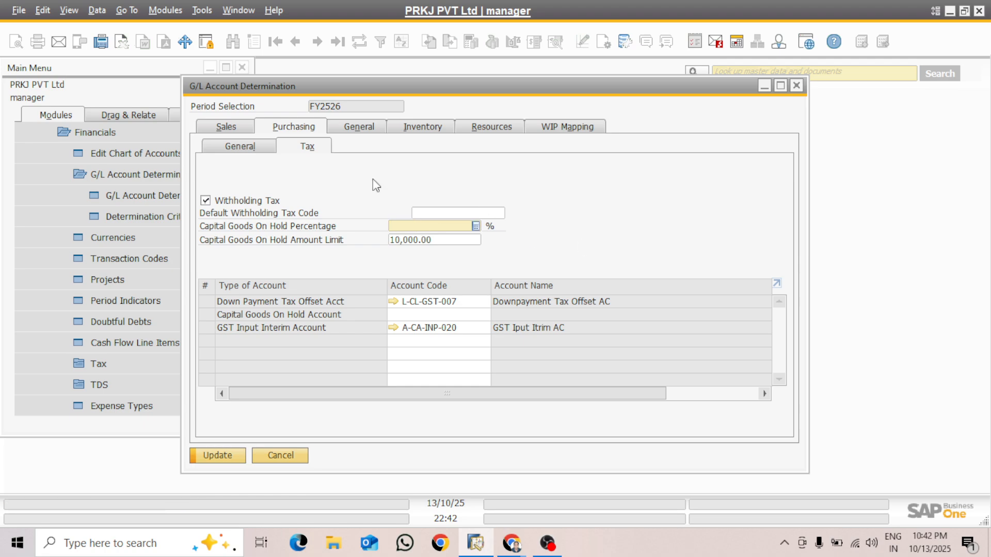
Step: Copy the Inventory Account code A-CA-STK-001 to the Sales Returns Account and try to update the account determination
{"action": "left_click", "coordinate": [360, 129]}
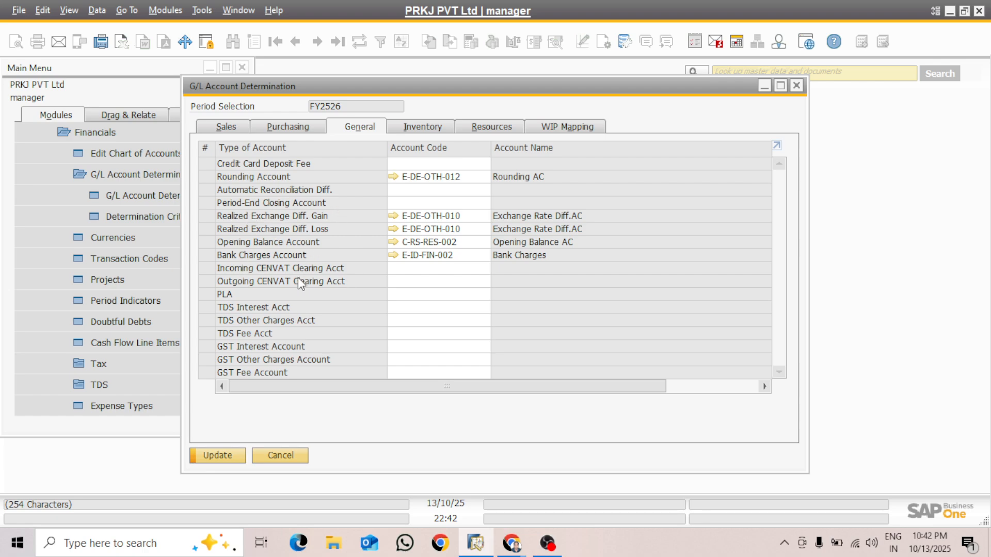
{"action": "left_click", "coordinate": [442, 122]}
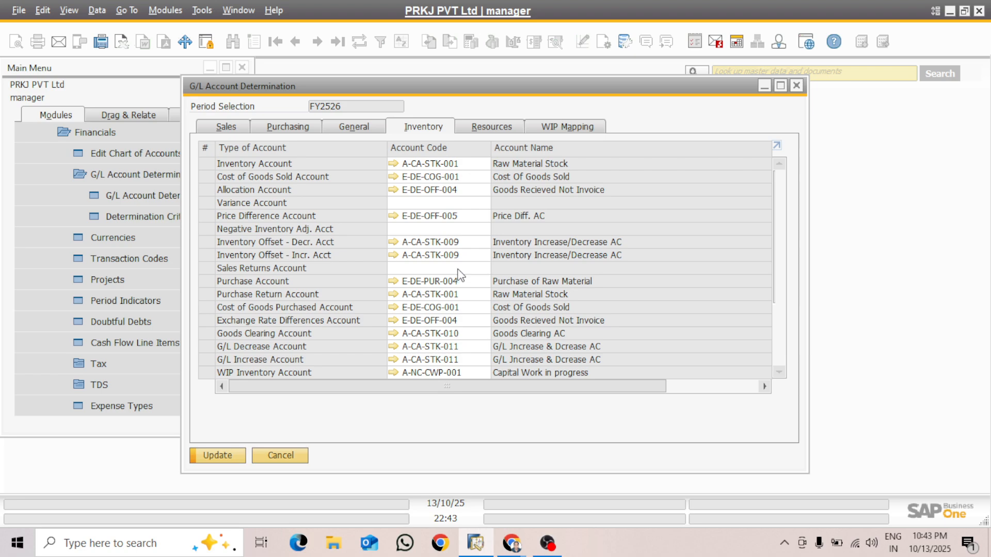
{"action": "left_click", "coordinate": [480, 165]}
{"action": "key", "text": "ctrl+c"}
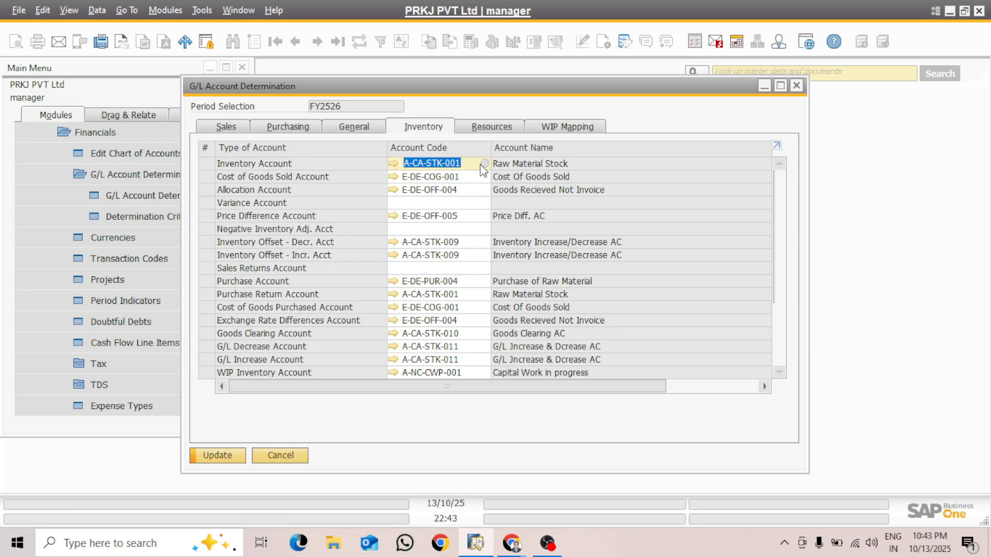
{"action": "left_click", "coordinate": [415, 231]}
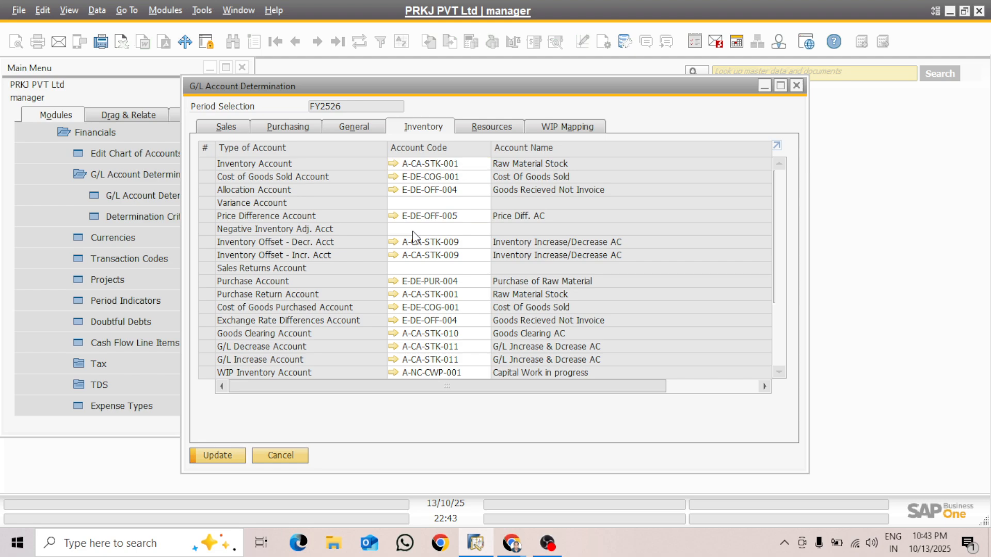
{"action": "left_click", "coordinate": [416, 267]}
{"action": "key", "text": "ctrl+v"}
{"action": "key", "text": "Tab"}
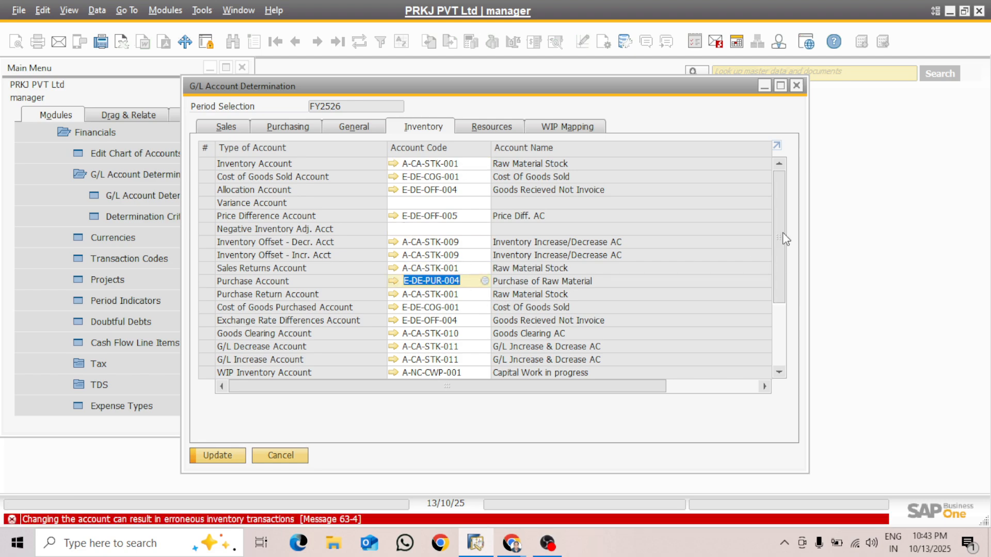
{"action": "left_click_drag", "start_coordinate": [786, 239], "coordinate": [786, 319]}
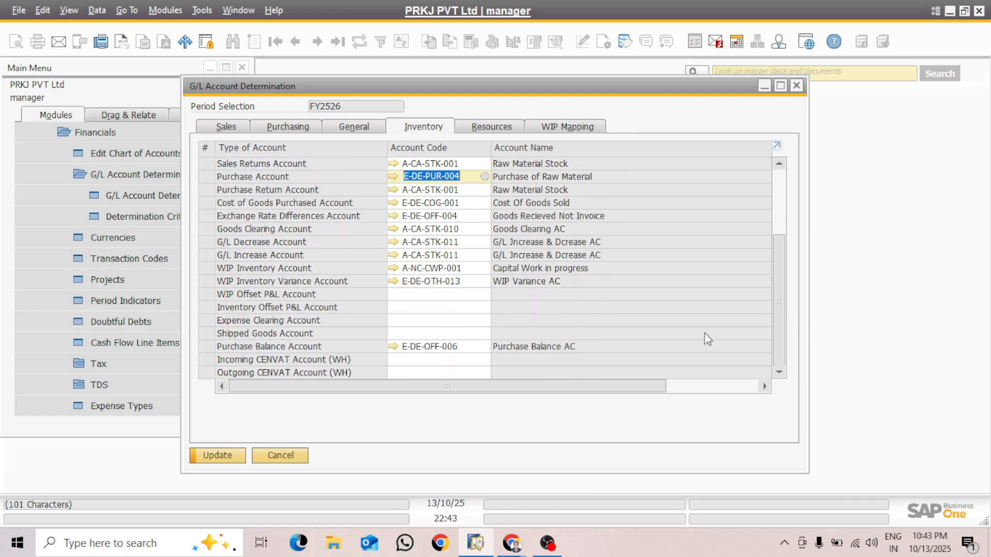
{"action": "left_click", "coordinate": [229, 455]}
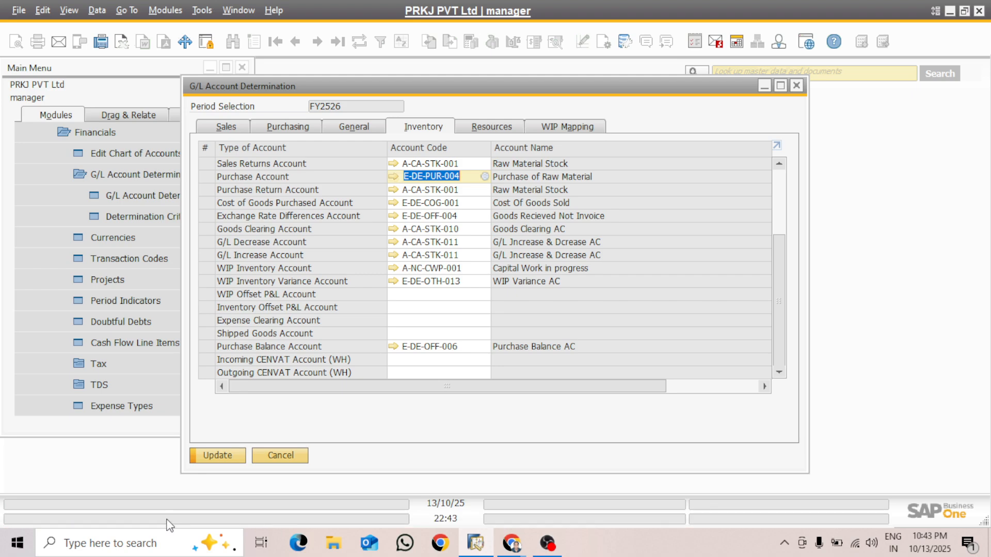
Step: Open the purchasing Bank Transfer account A-CA-BNK-001 in the chart of accounts, mark it as a Cash Account and save it
{"action": "left_click", "coordinate": [299, 131]}
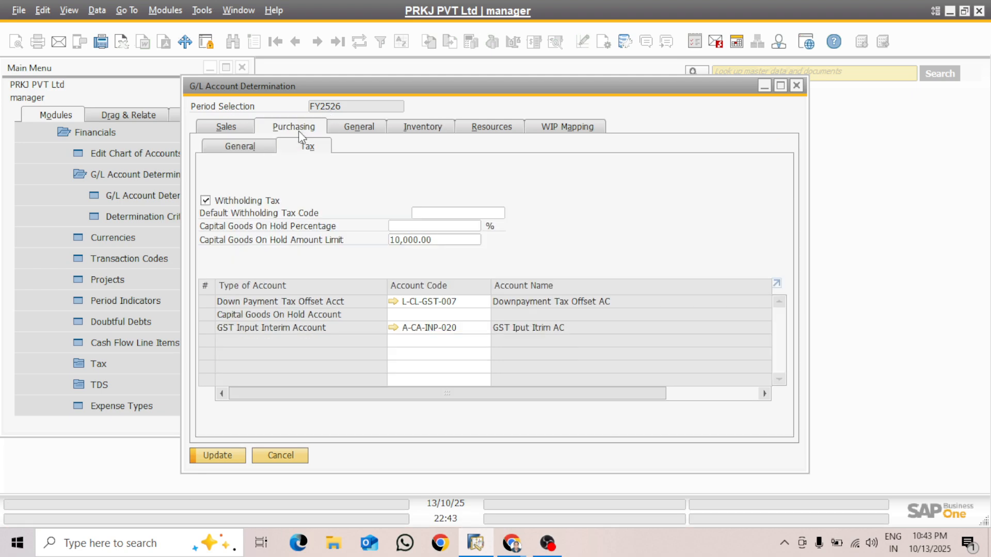
{"action": "left_click", "coordinate": [253, 147]}
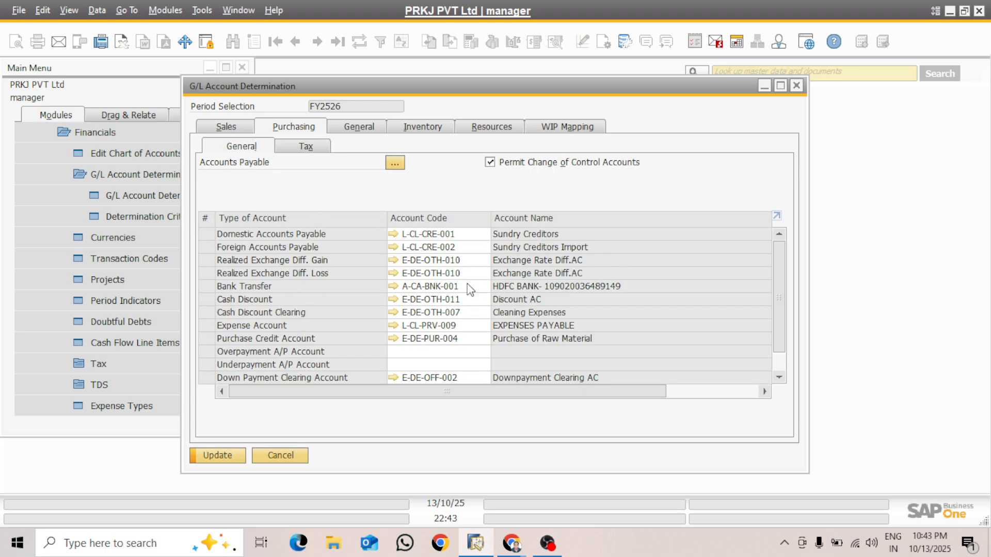
{"action": "left_click", "coordinate": [393, 286]}
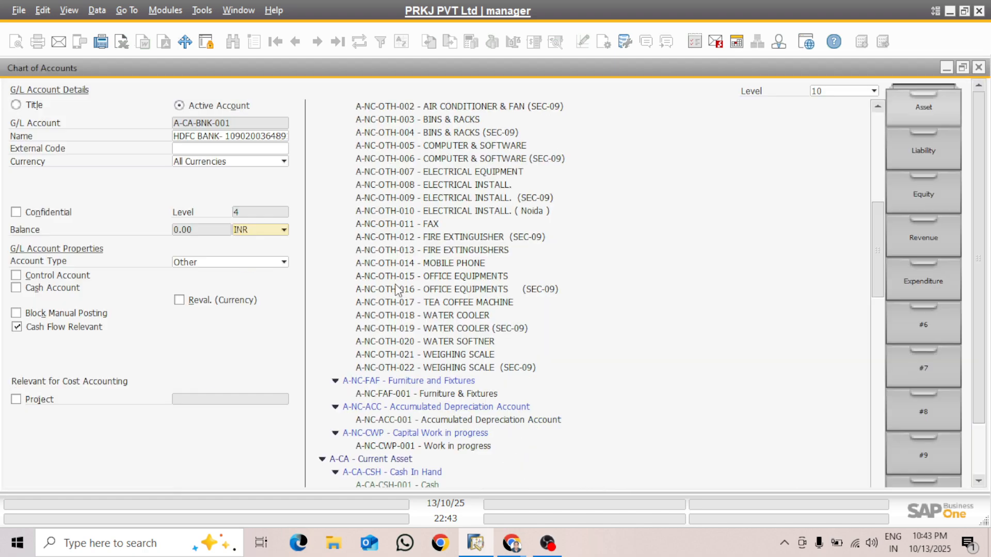
{"action": "left_click", "coordinate": [27, 289]}
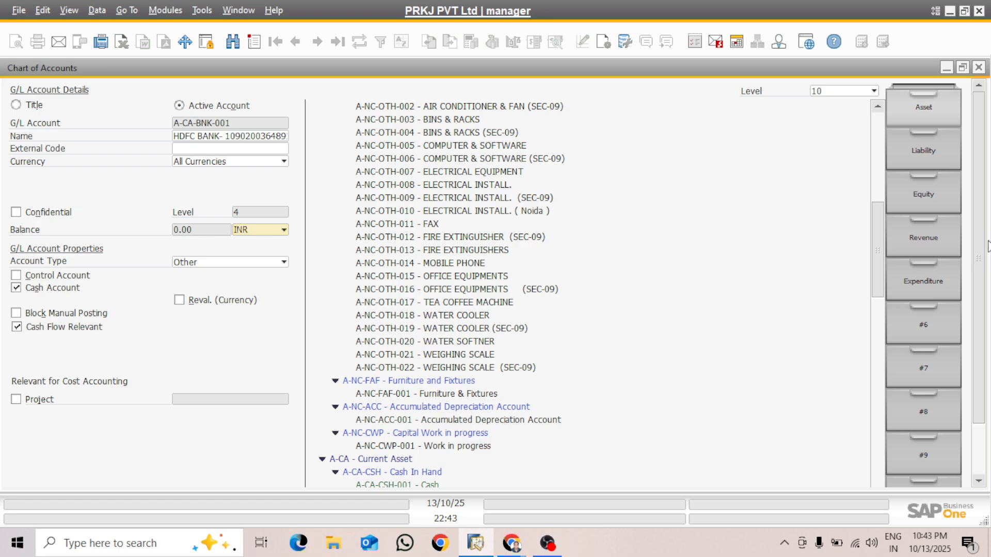
{"action": "left_click_drag", "start_coordinate": [977, 227], "coordinate": [982, 370]}
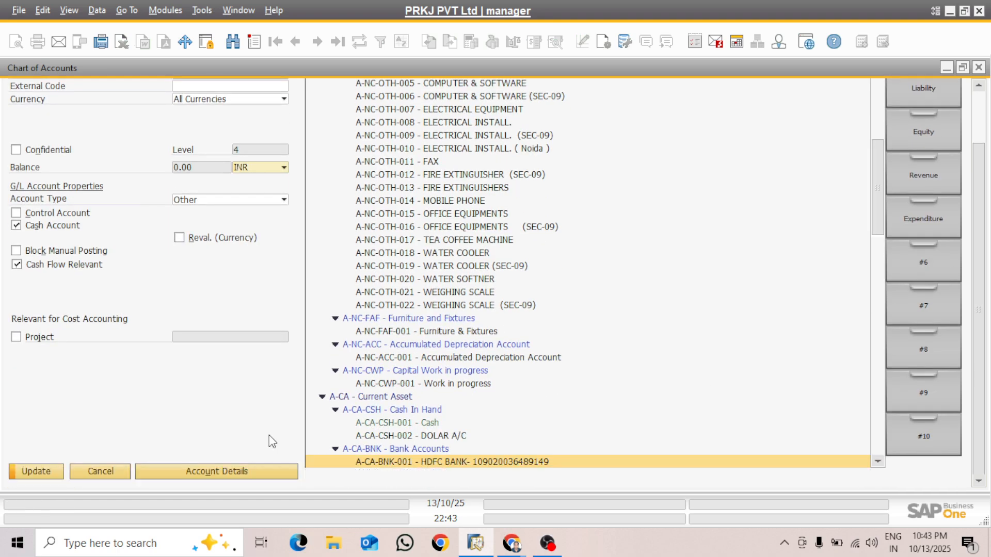
{"action": "left_click", "coordinate": [49, 472]}
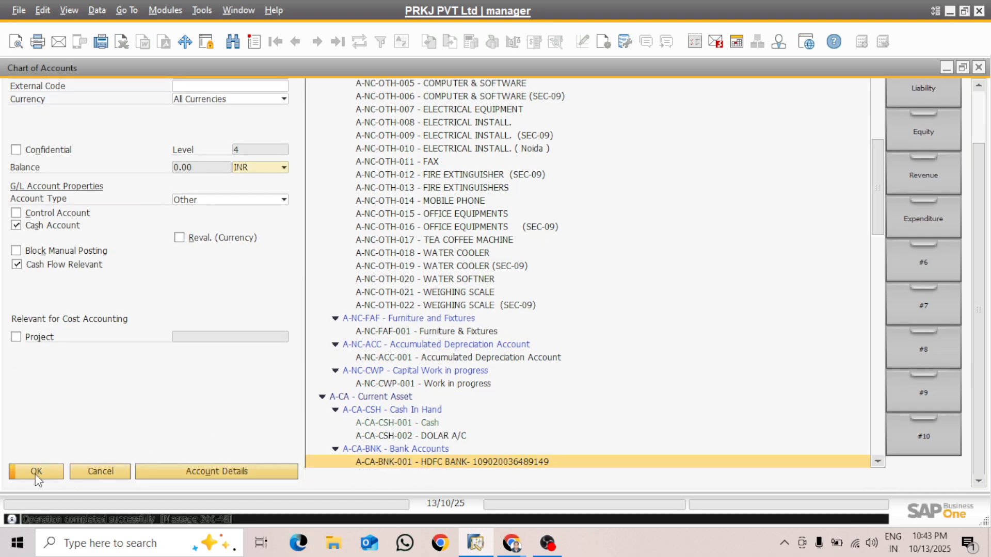
{"action": "left_click", "coordinate": [35, 473]}
Step: Save the G/L account determination for FY2526 and return to the sales accounts
{"action": "left_click", "coordinate": [225, 456]}
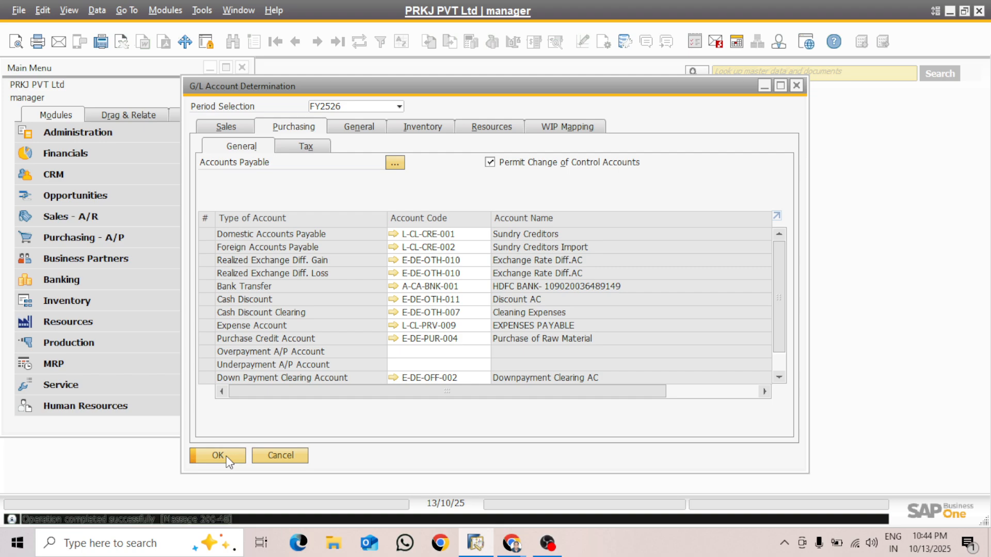
{"action": "left_click", "coordinate": [227, 128]}
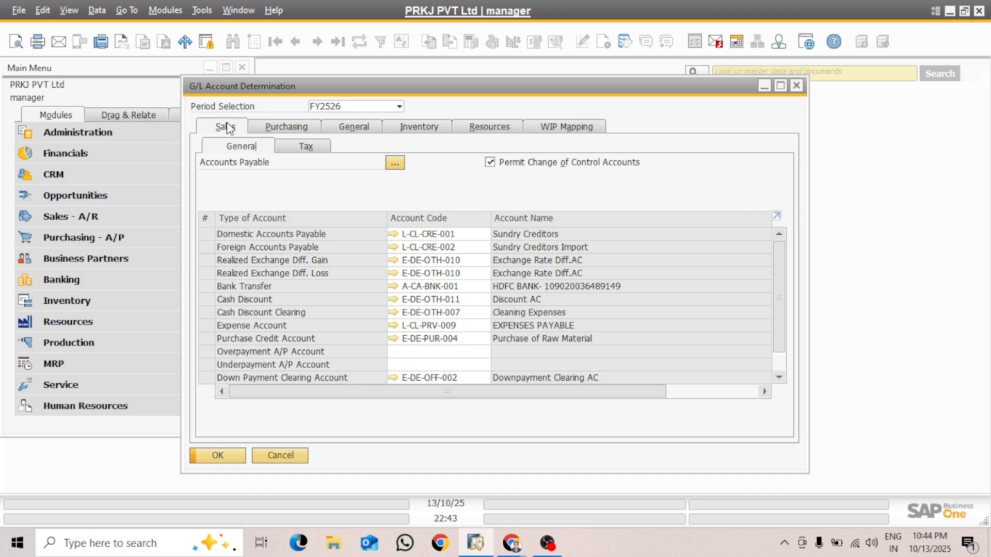
Step: Review the sales, purchasing and general account assignments for FY2526, including the tax settings, and close the G/L Account Determination
{"action": "left_click", "coordinate": [287, 127]}
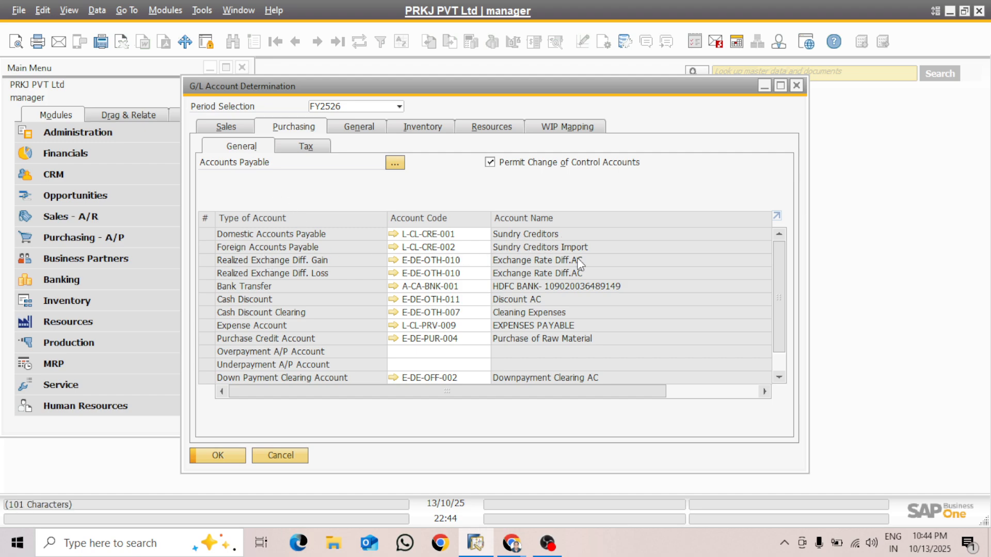
{"action": "left_click", "coordinate": [236, 131]}
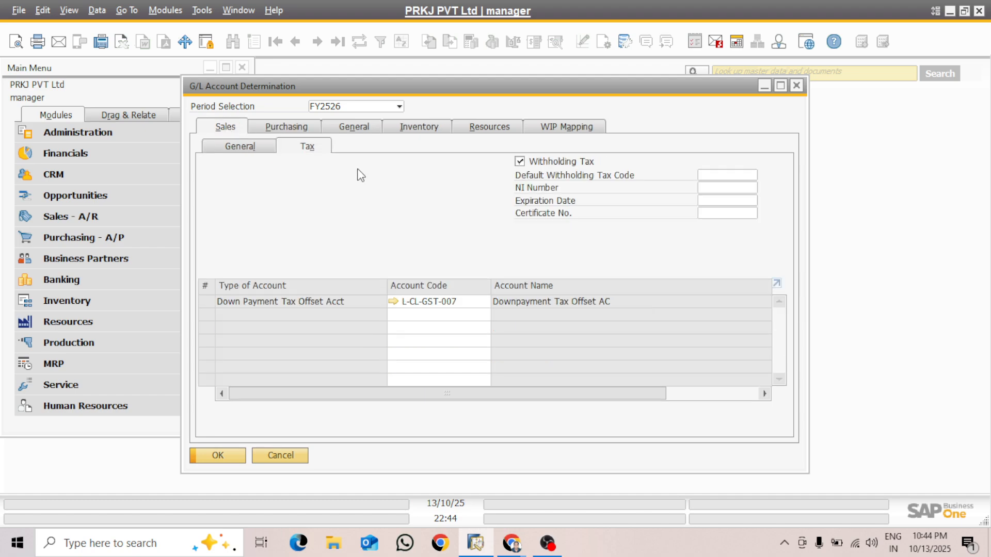
{"action": "left_click", "coordinate": [235, 148]}
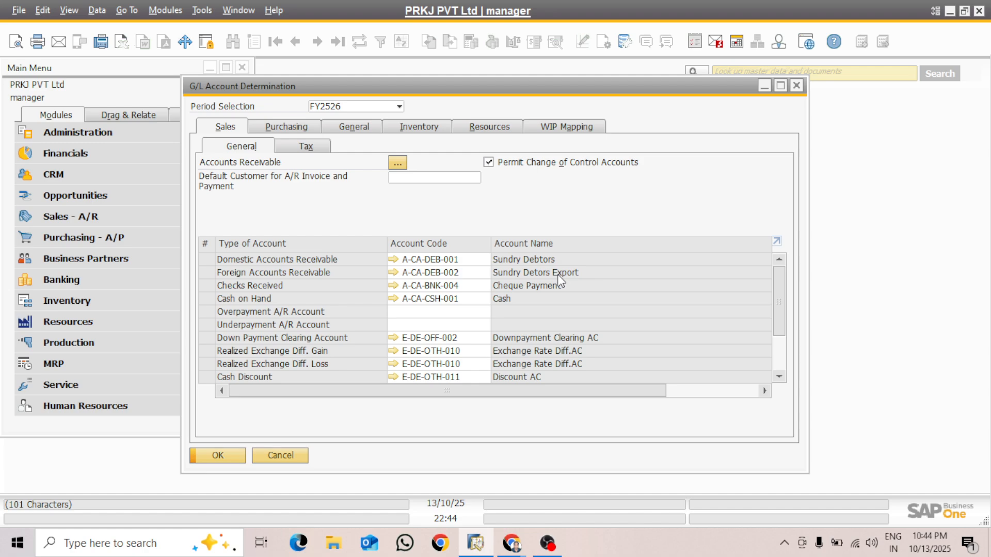
{"action": "left_click", "coordinate": [298, 132]}
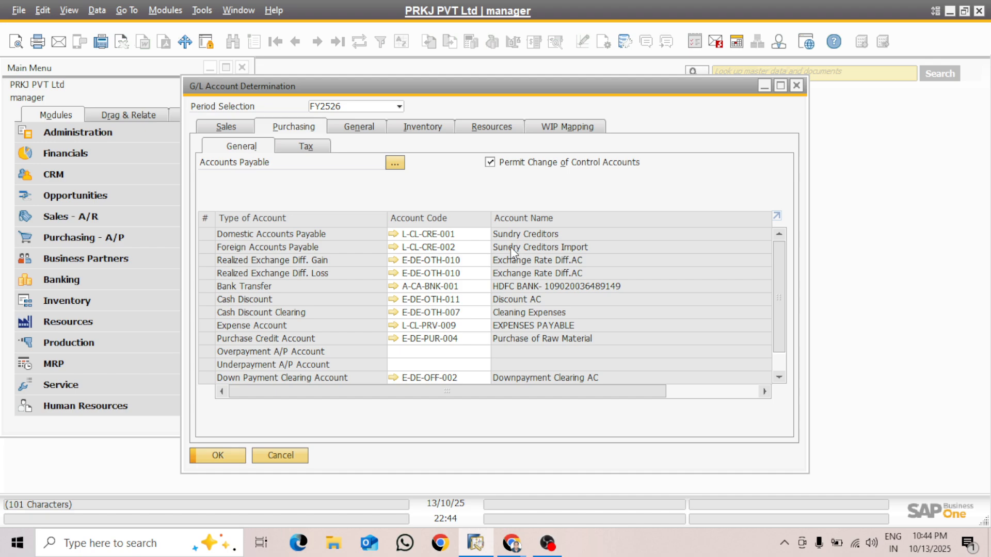
{"action": "left_click", "coordinate": [310, 147]}
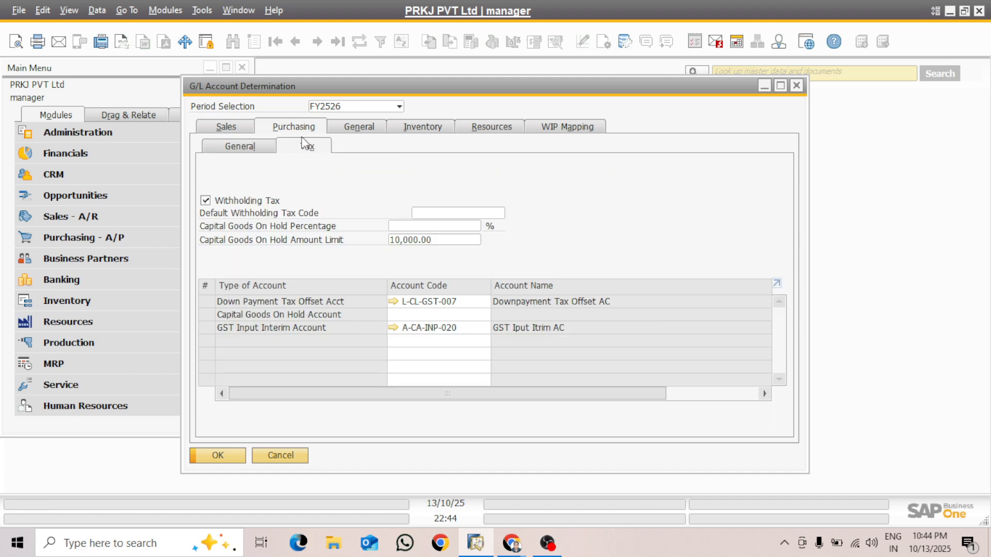
{"action": "left_click", "coordinate": [232, 146]}
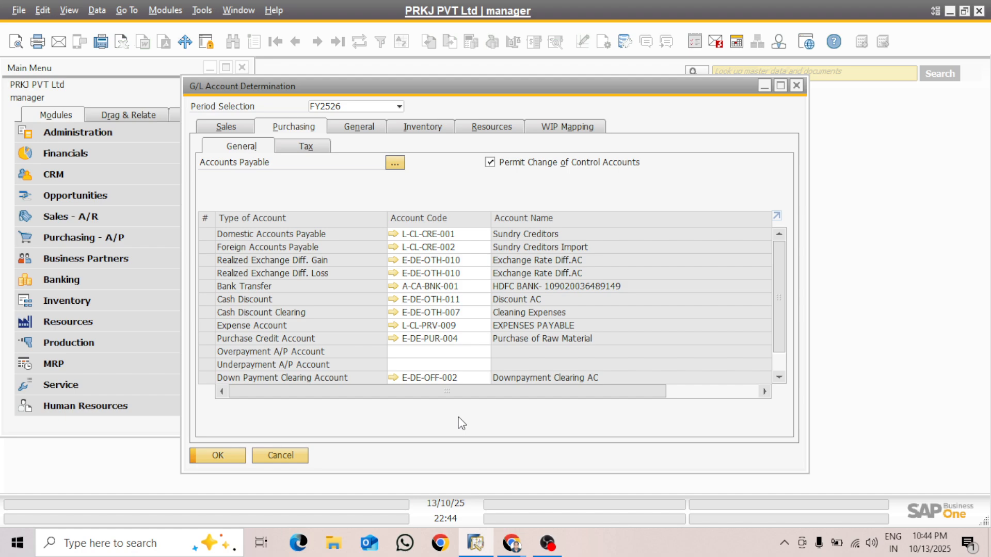
{"action": "left_click", "coordinate": [364, 128]}
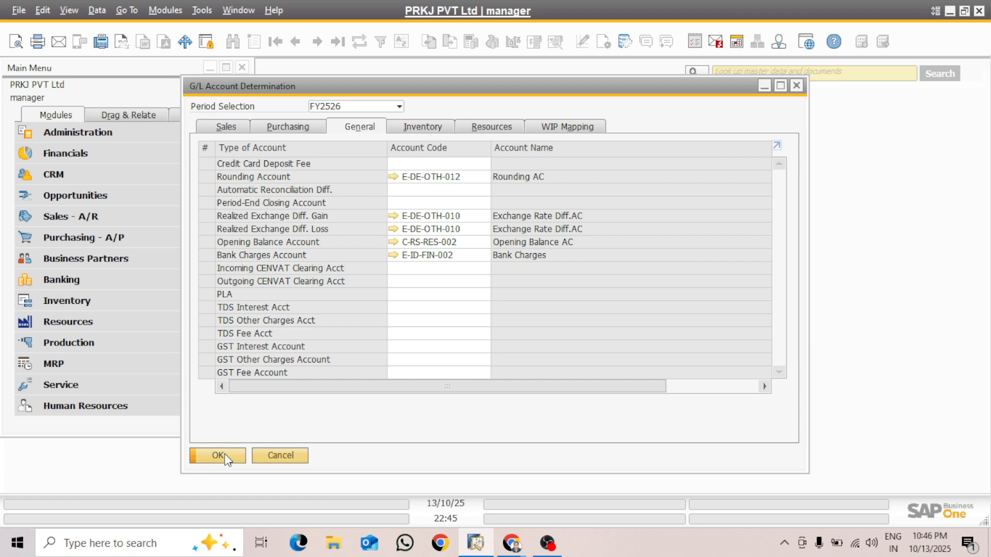
{"action": "left_click", "coordinate": [225, 454]}
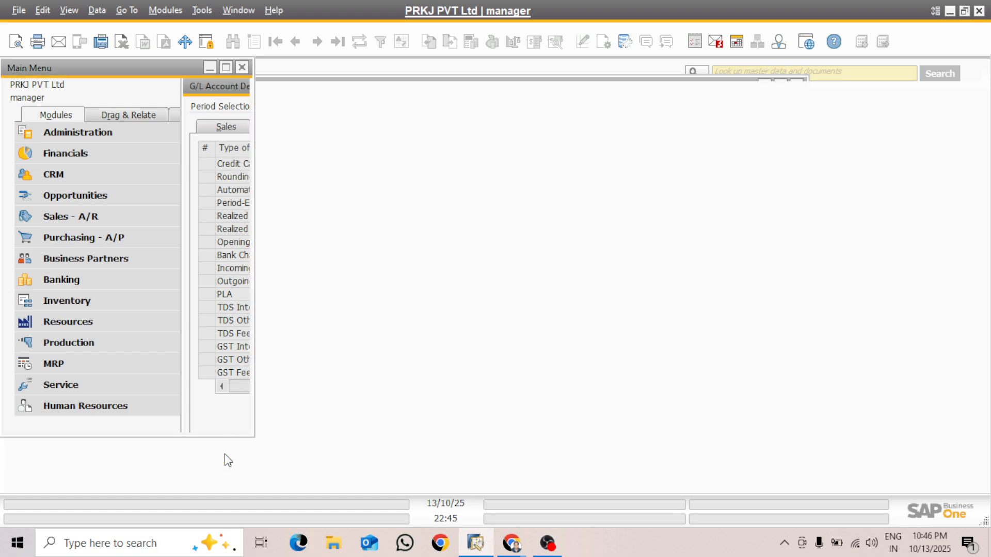
Step: Switch to the Google Meet call, end it for everyone and close the meeting window
{"action": "mouse_move", "coordinate": [517, 551]}
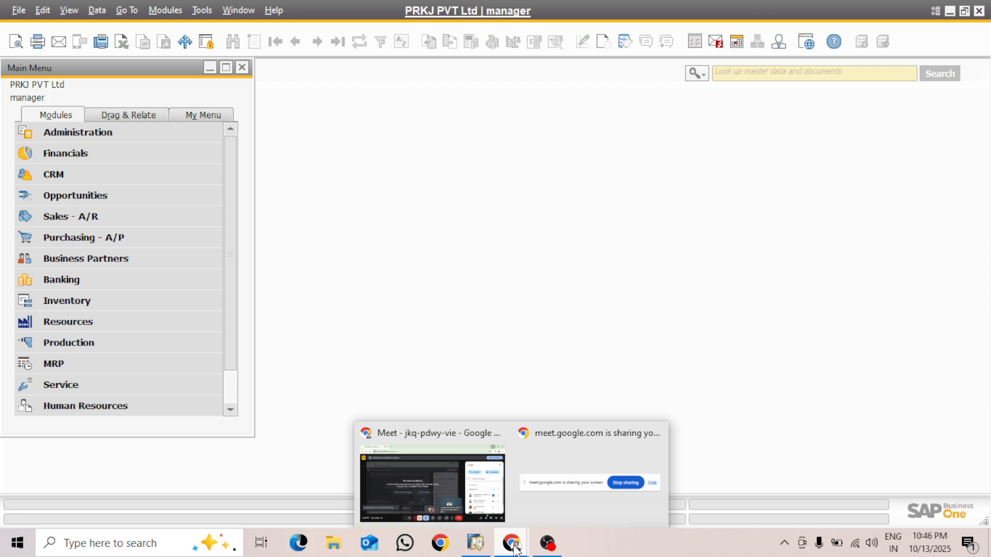
{"action": "left_click", "coordinate": [446, 478]}
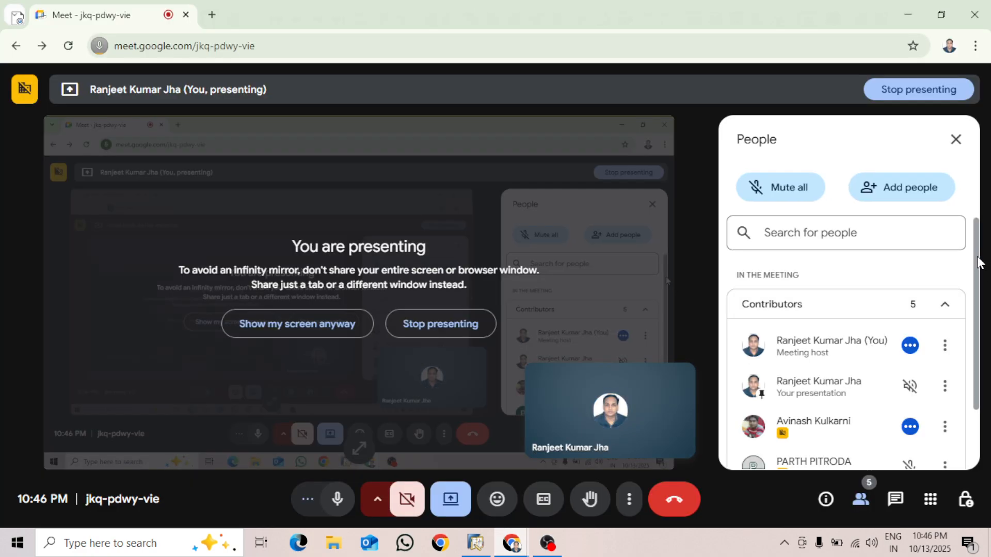
{"action": "left_click_drag", "start_coordinate": [979, 261], "coordinate": [979, 355]}
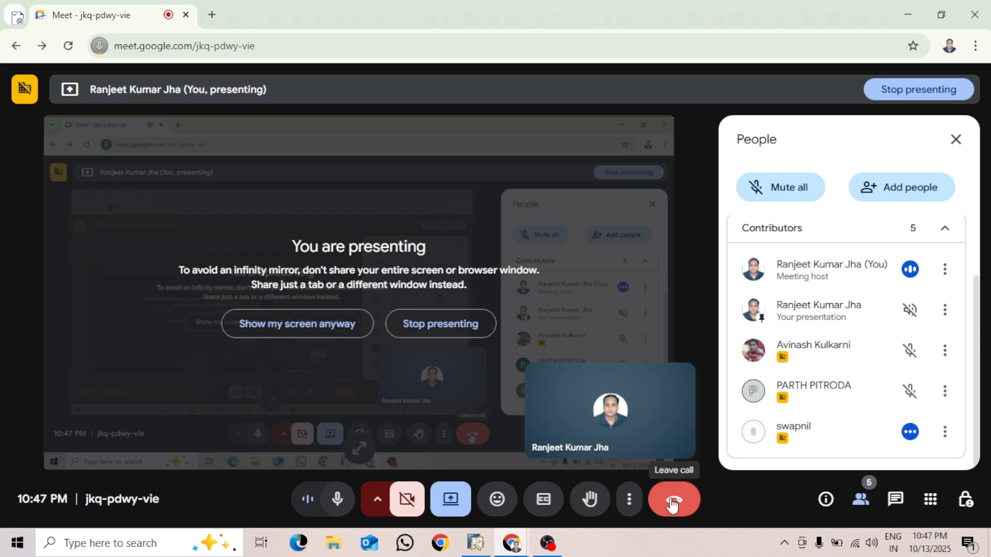
{"action": "left_click", "coordinate": [672, 503]}
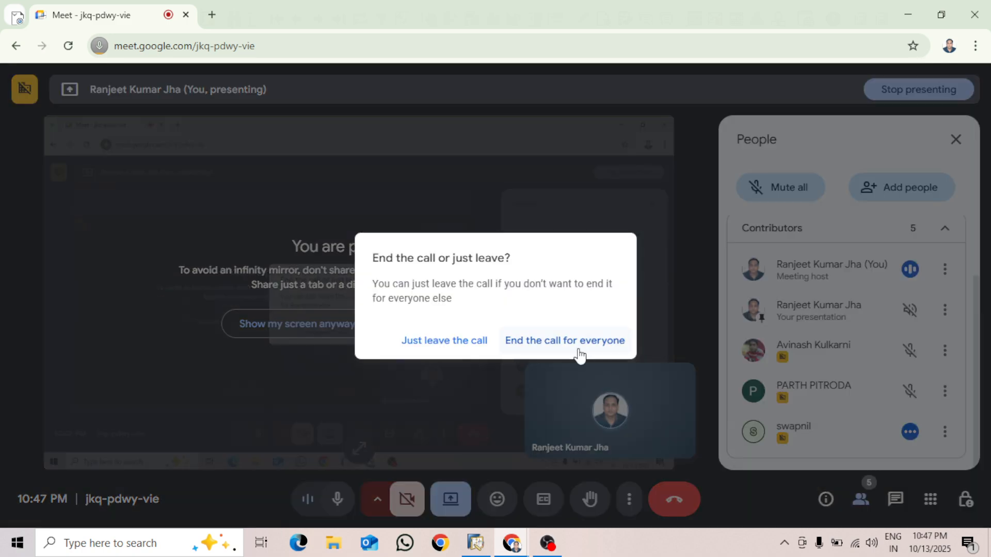
{"action": "left_click", "coordinate": [566, 342]}
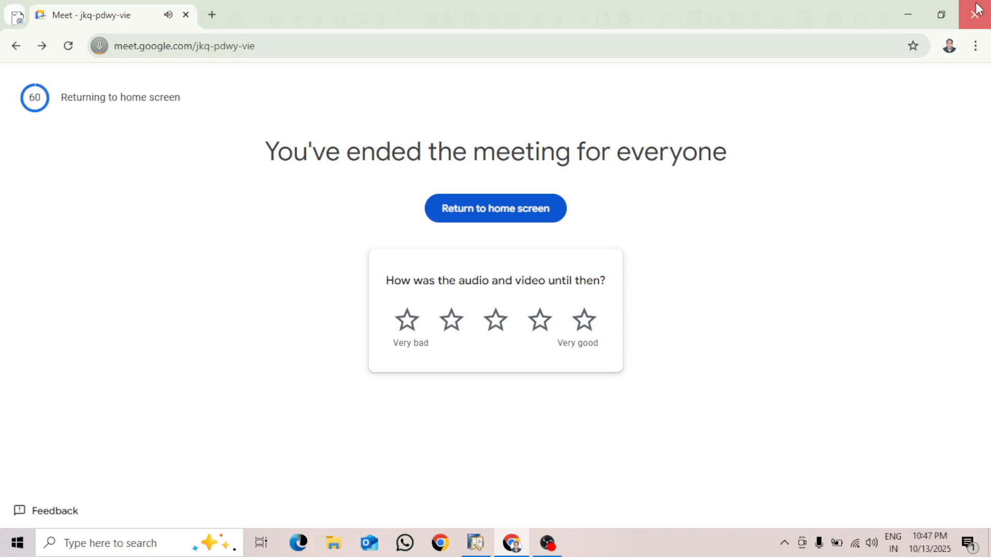
{"action": "left_click", "coordinate": [975, 13]}
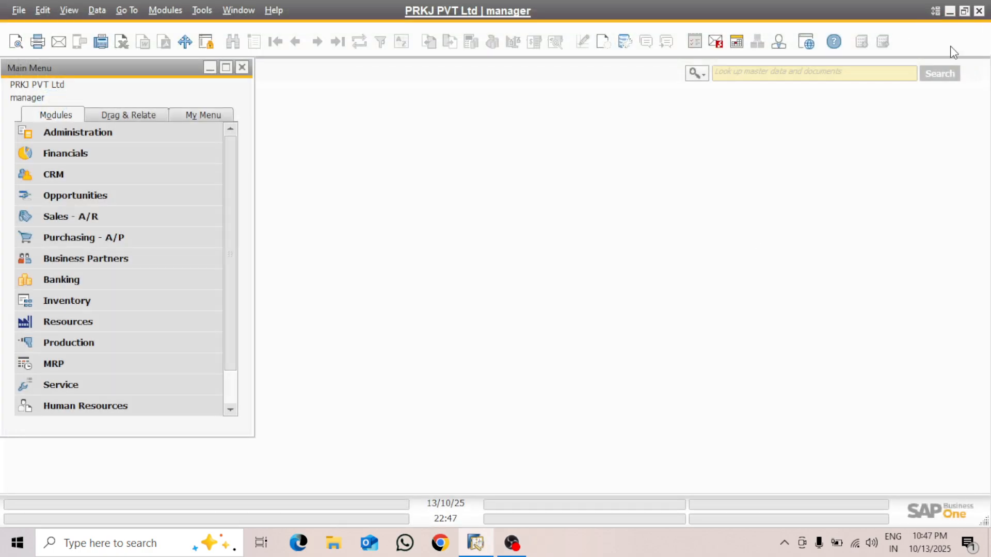
{"action": "left_click", "coordinate": [511, 543]}
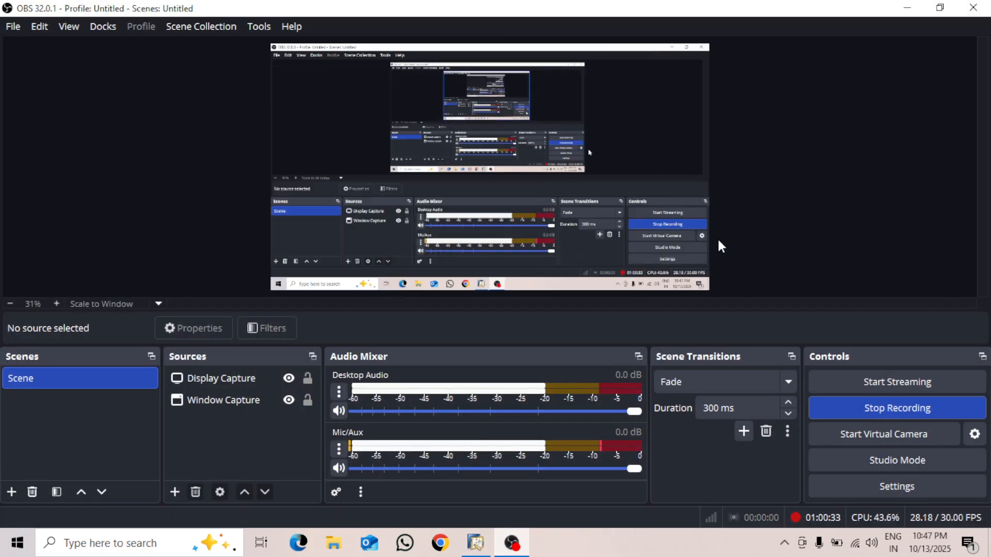